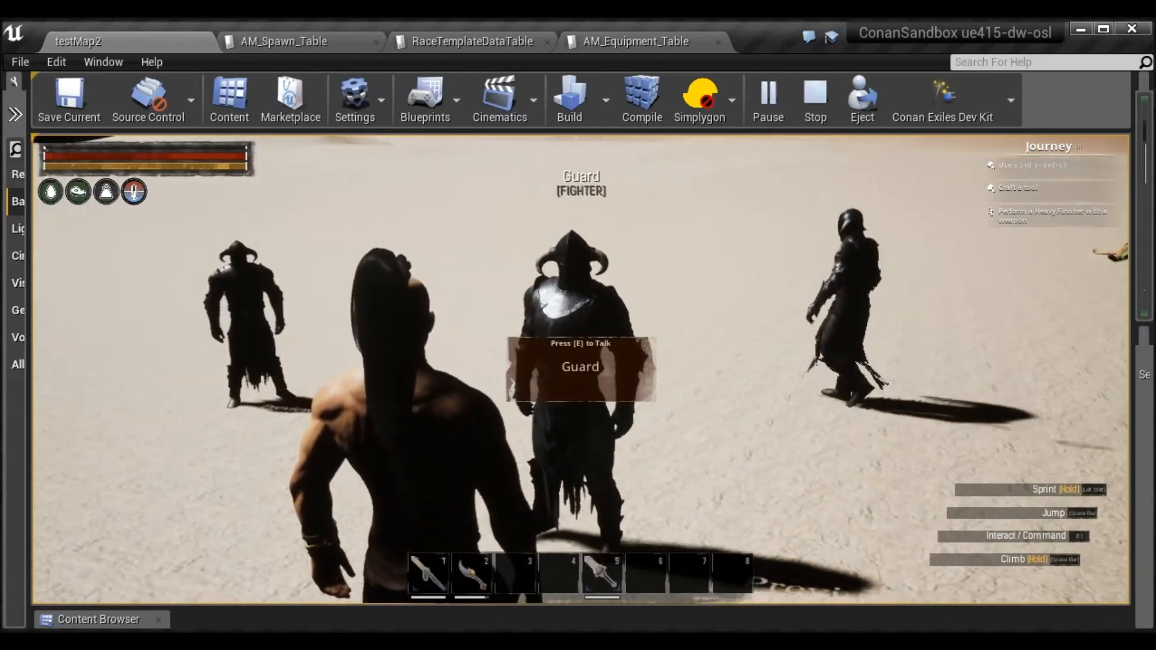
Walk among the spawned NPCs to a Guard, purchase the Stone Pick and Stone Hatchet offer, and end the conversation
{"action": "key", "text": "w"}
{"action": "key", "text": "w"}
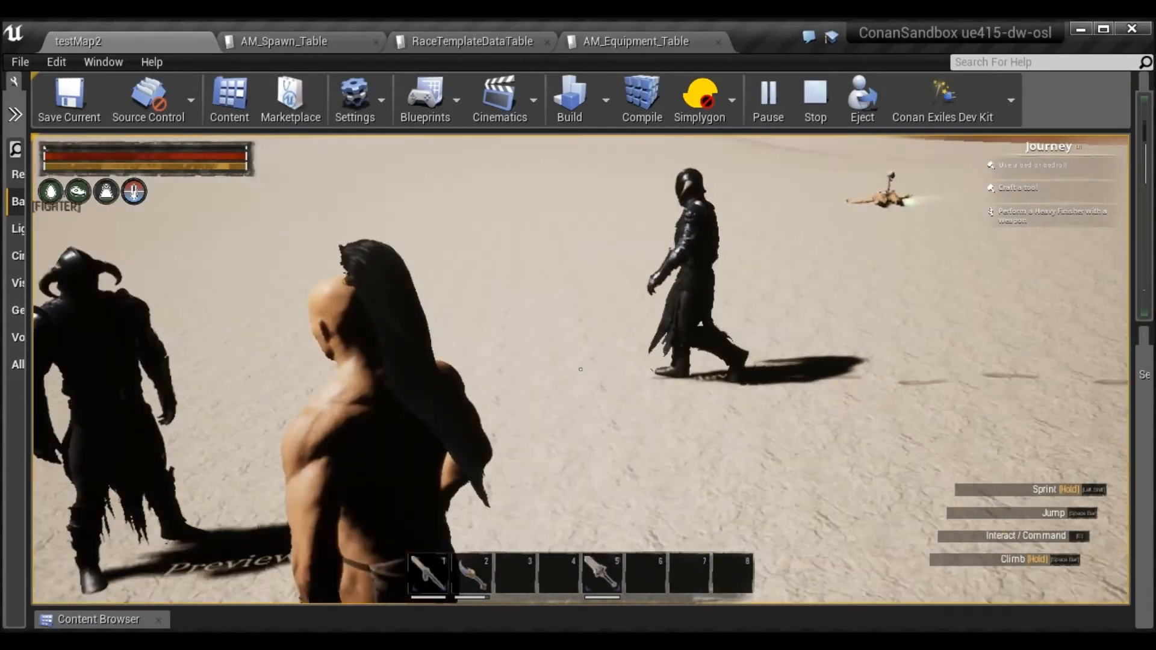
{"action": "key", "text": "w"}
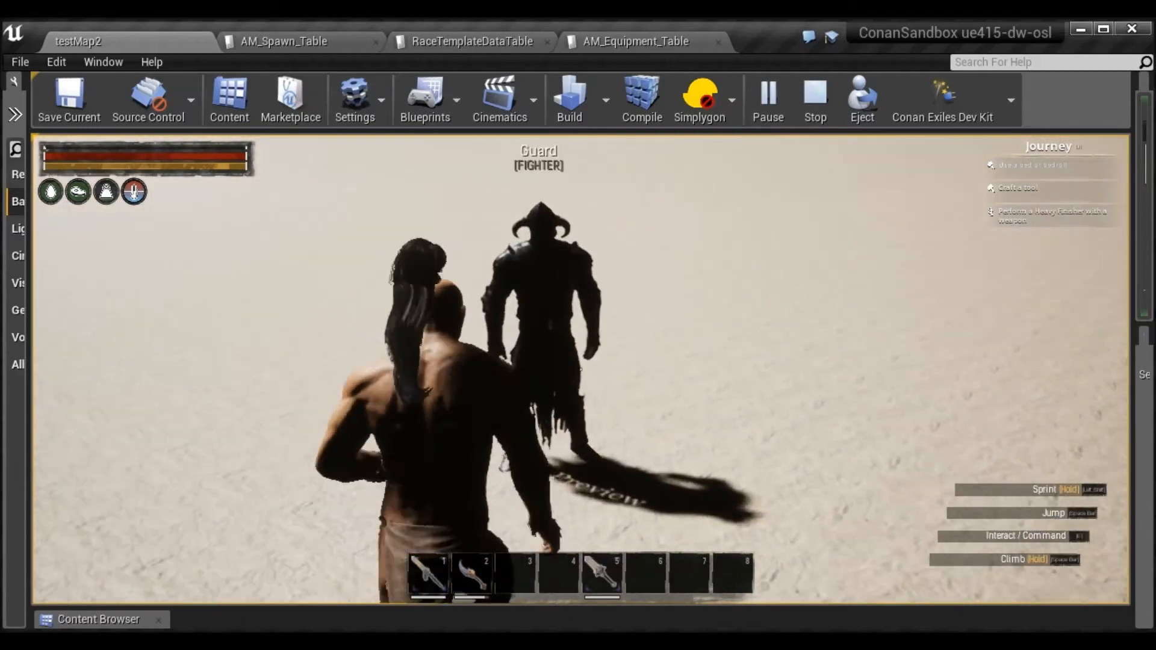
{"action": "key", "text": "w"}
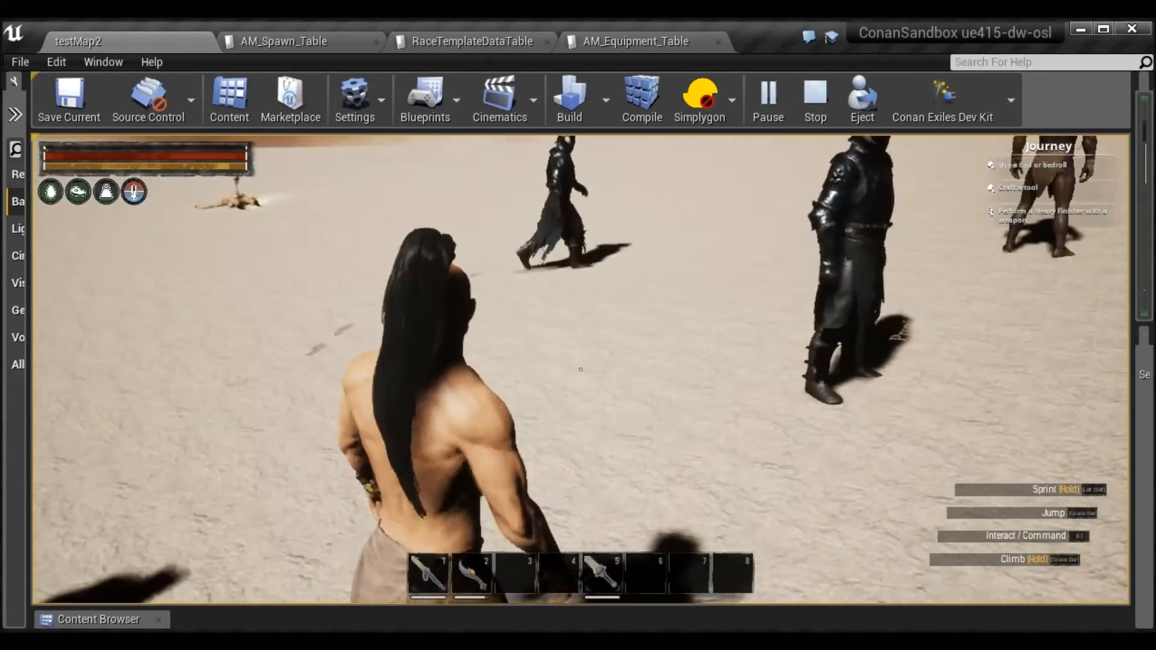
{"action": "key", "text": "w"}
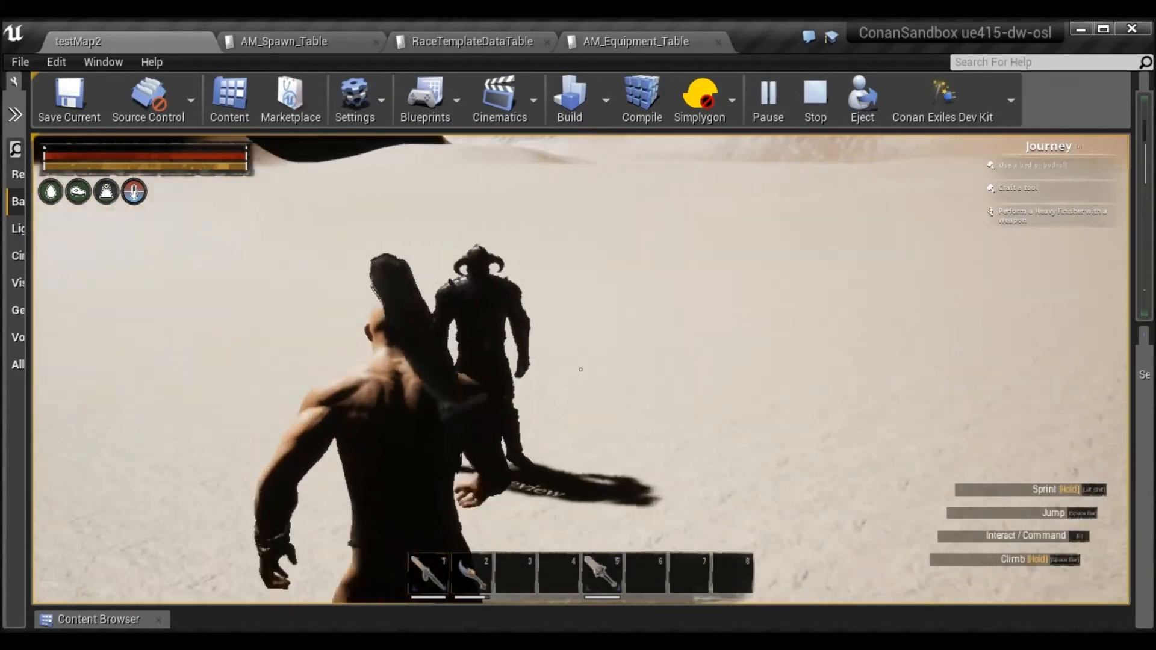
{"action": "key", "text": "w"}
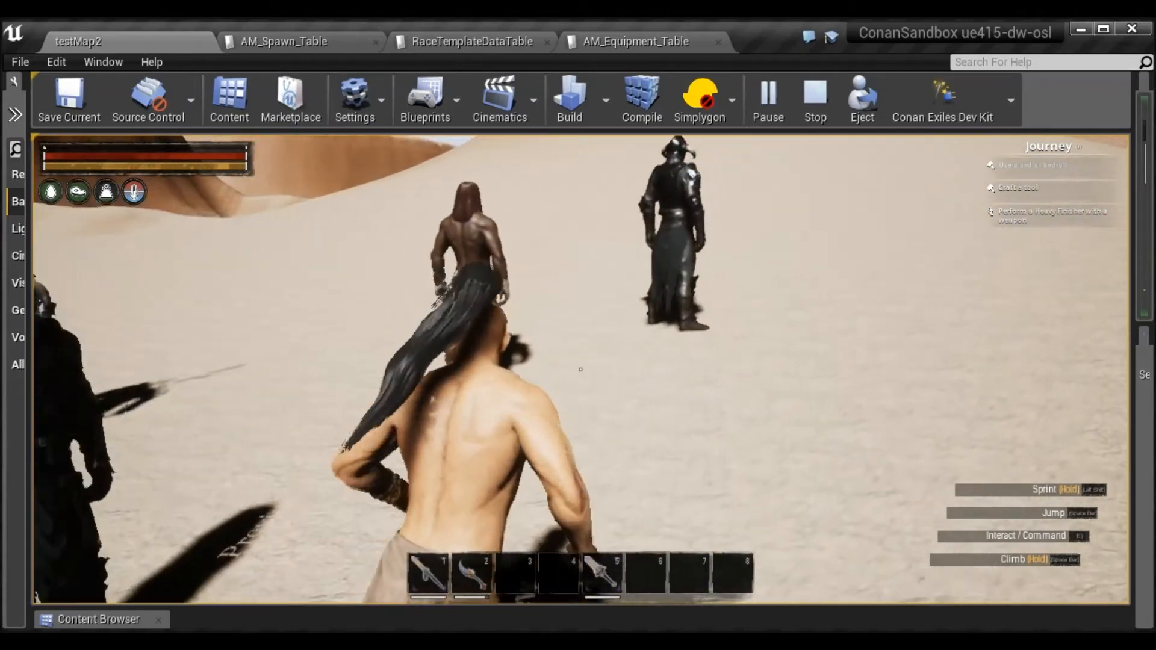
{"action": "key", "text": "w"}
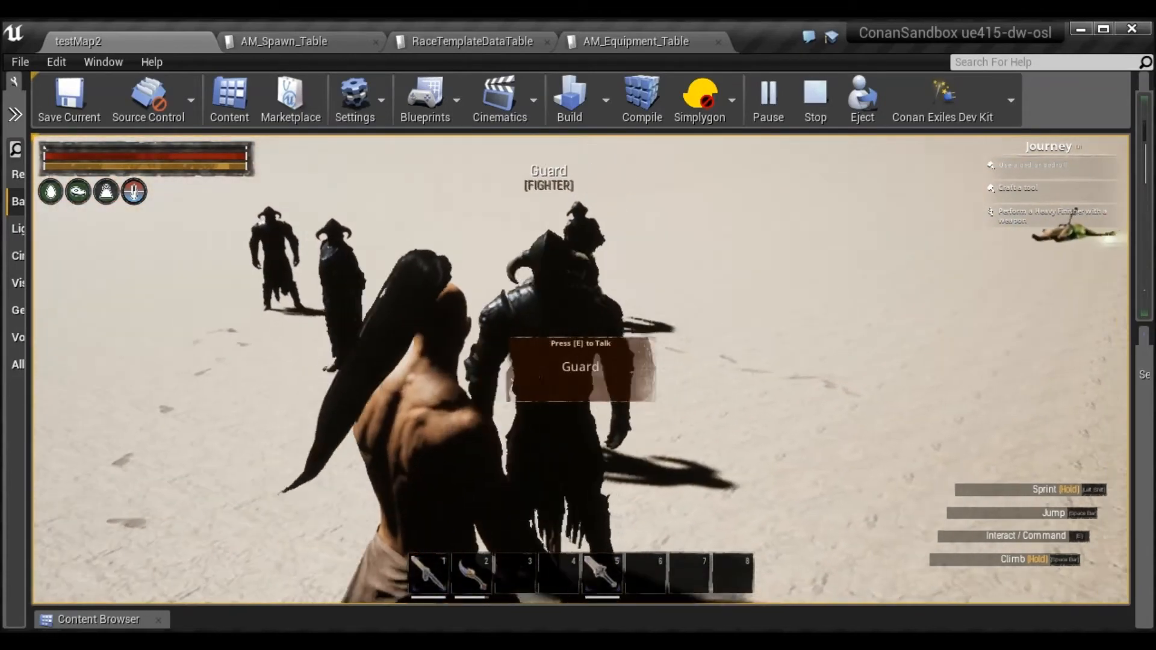
{"action": "key", "text": "e"}
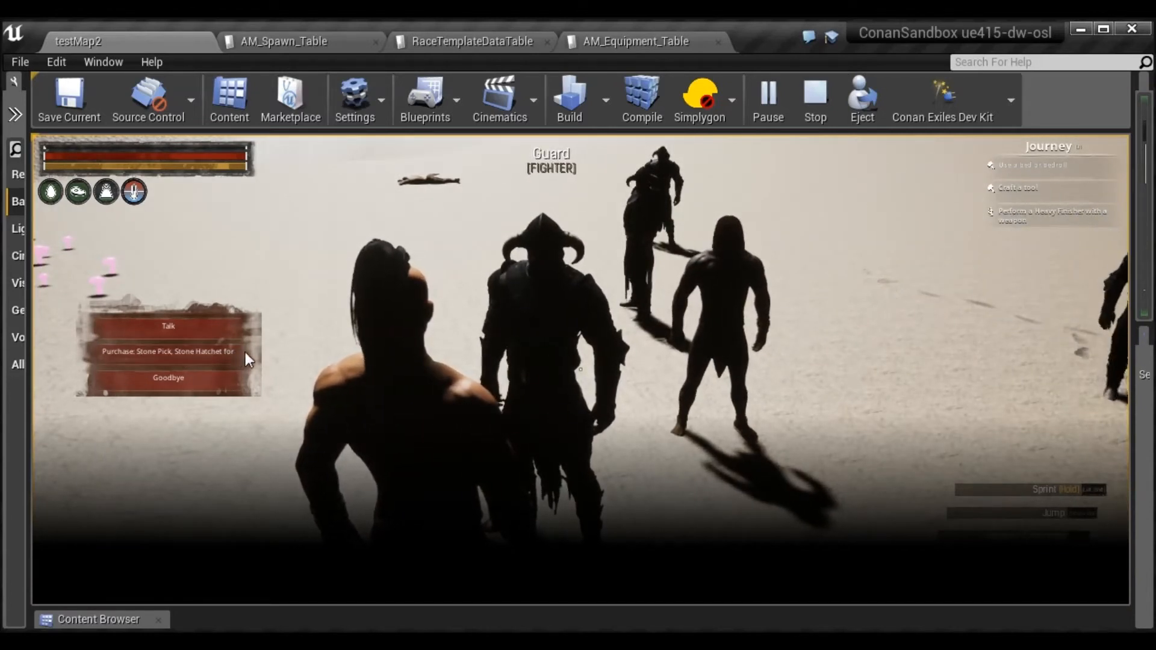
{"action": "left_click", "coordinate": [225, 357]}
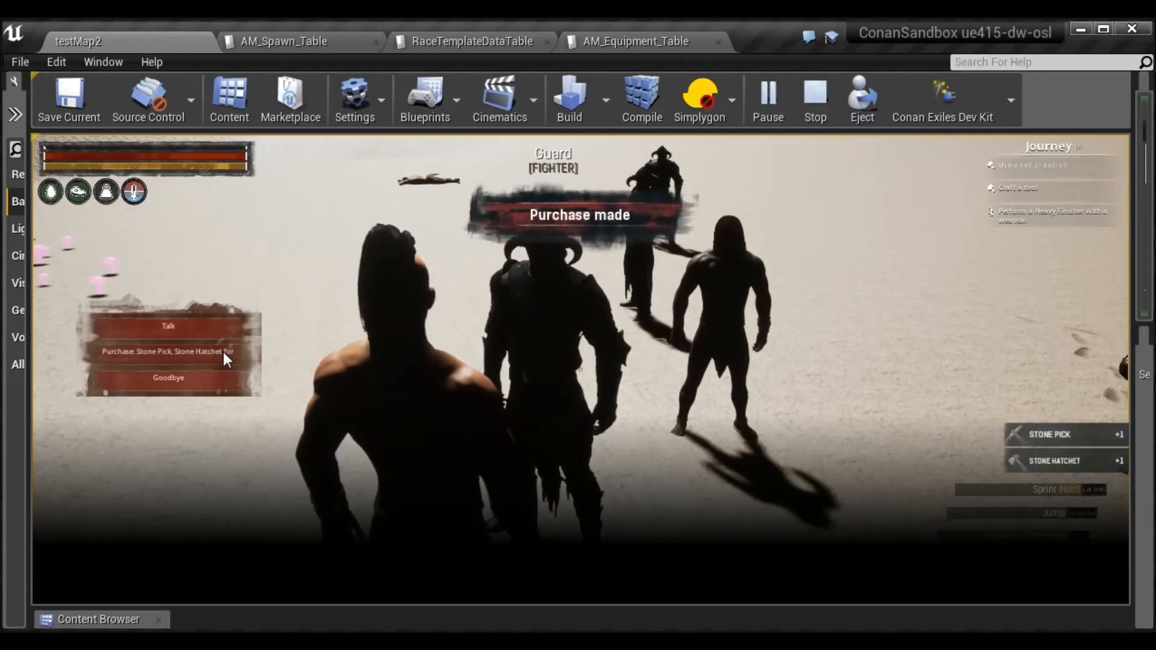
{"action": "left_click", "coordinate": [202, 374]}
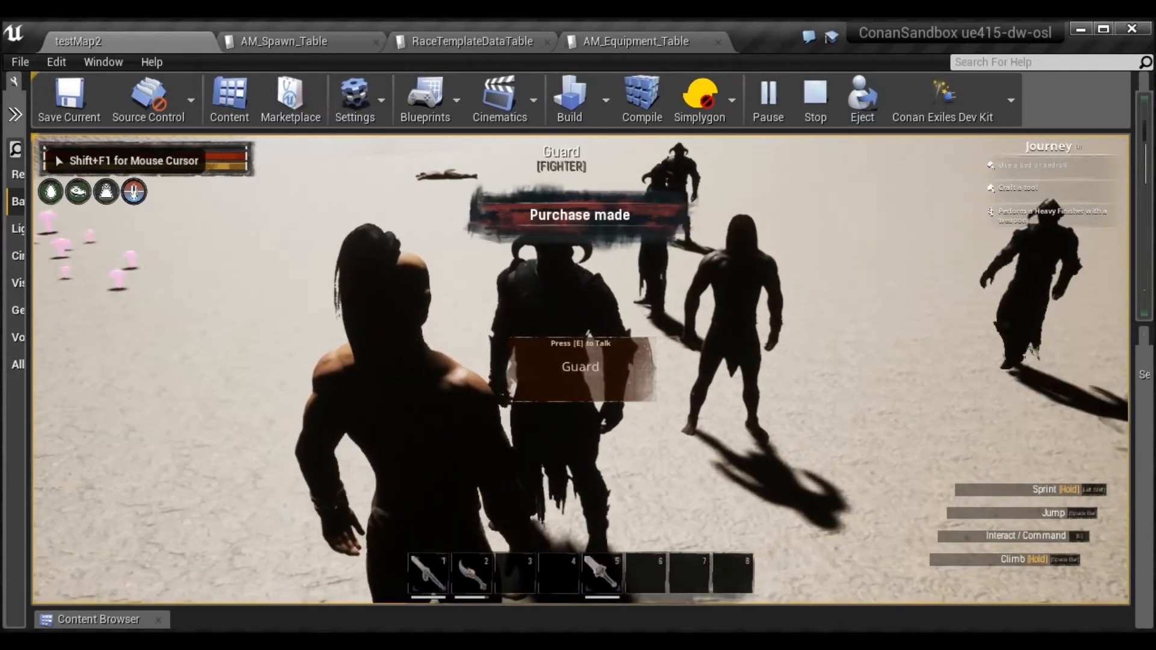
Recheck the same Guard's dialogue options, say goodbye, and inspect the character's inventory for the purchased tools
{"action": "key", "text": "e"}
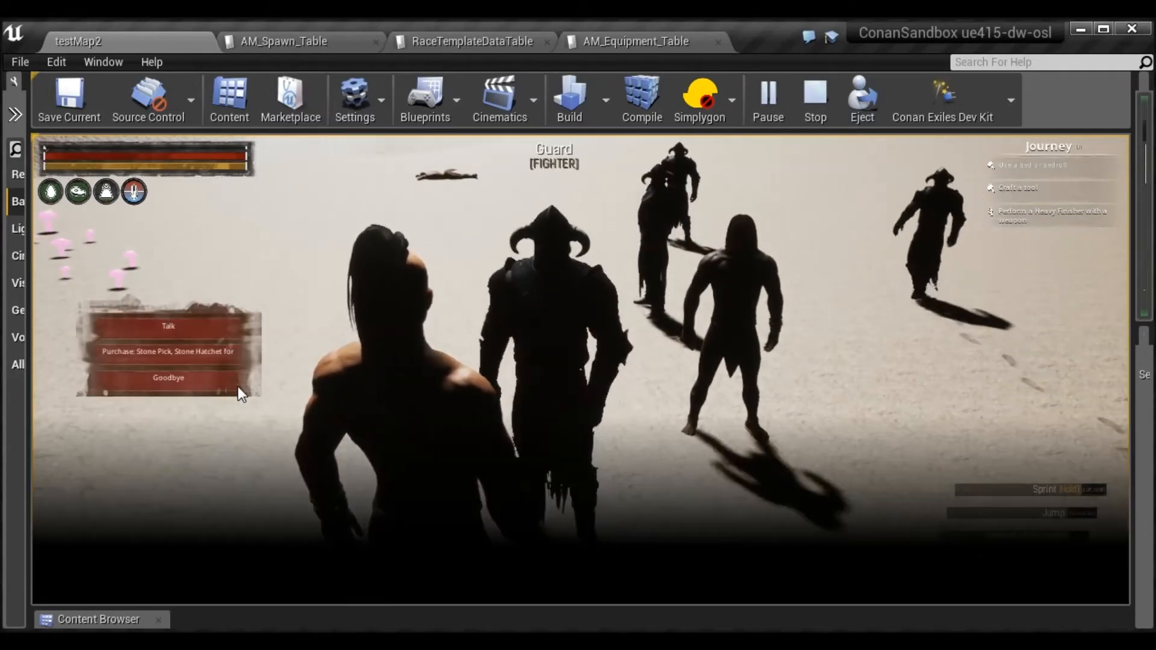
{"action": "left_click", "coordinate": [203, 379]}
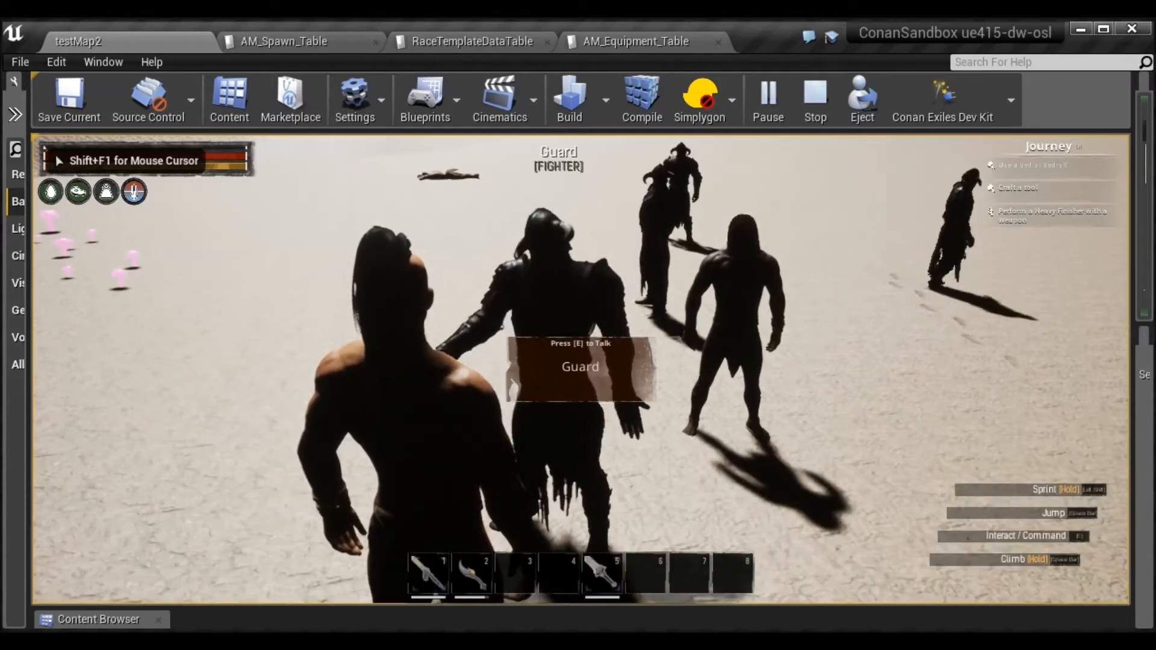
{"action": "key", "text": "Tab"}
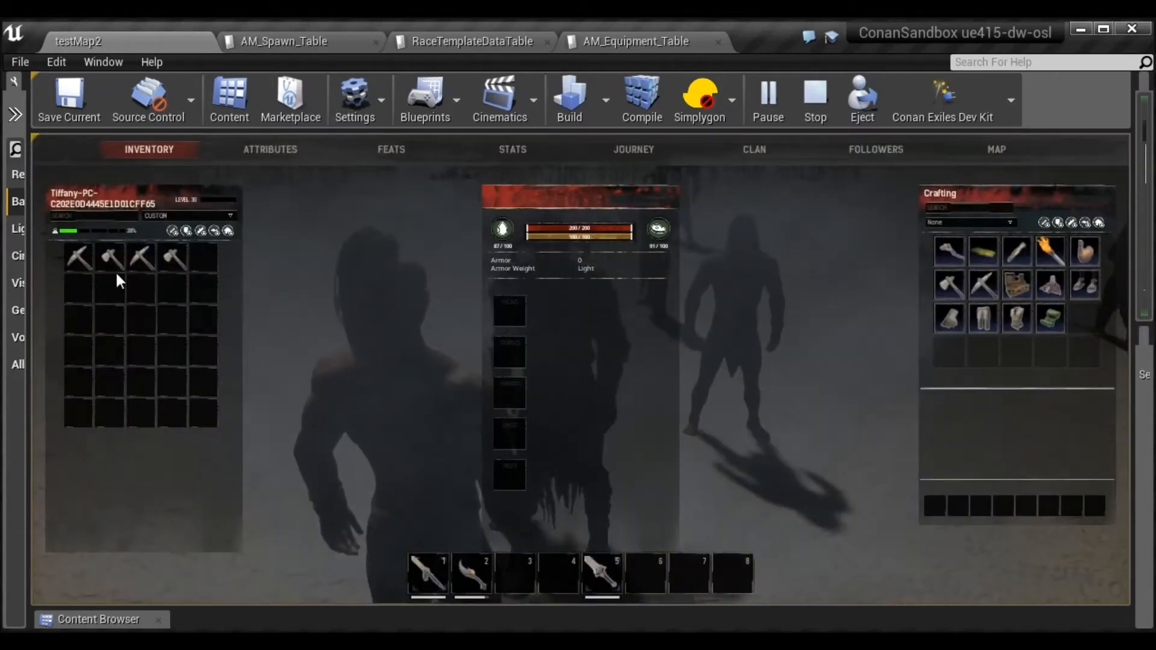
{"action": "key", "text": "Tab"}
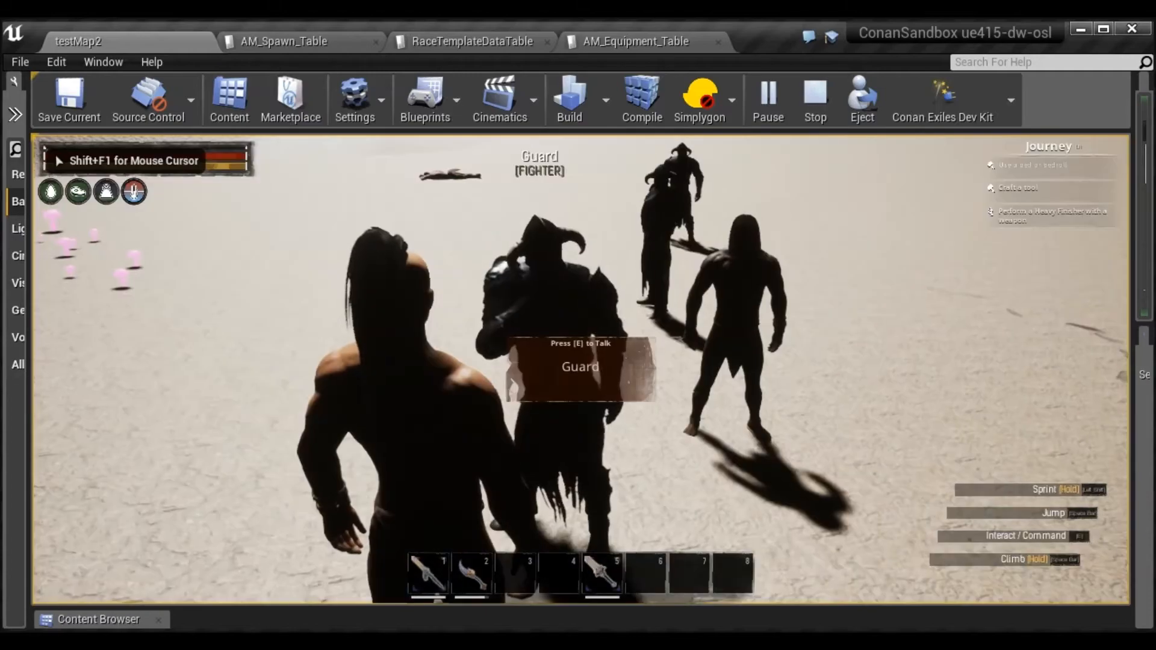
Talk to the Slave NPC to review its purchase option, and end the conversation
{"action": "key", "text": "w"}
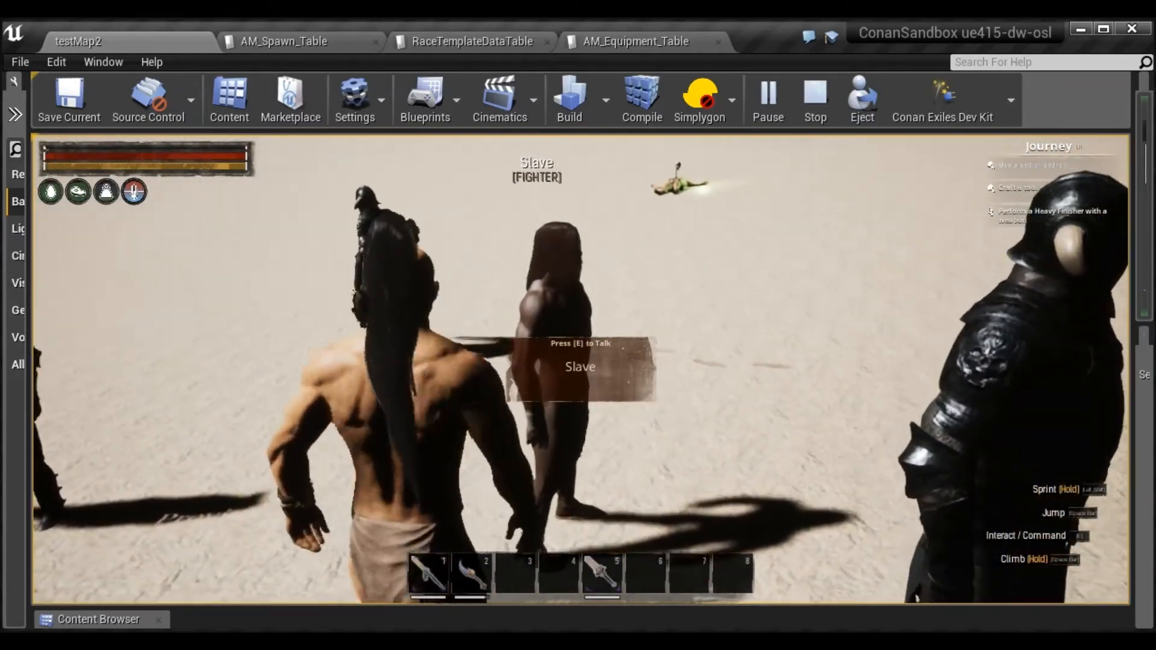
{"action": "key", "text": "e"}
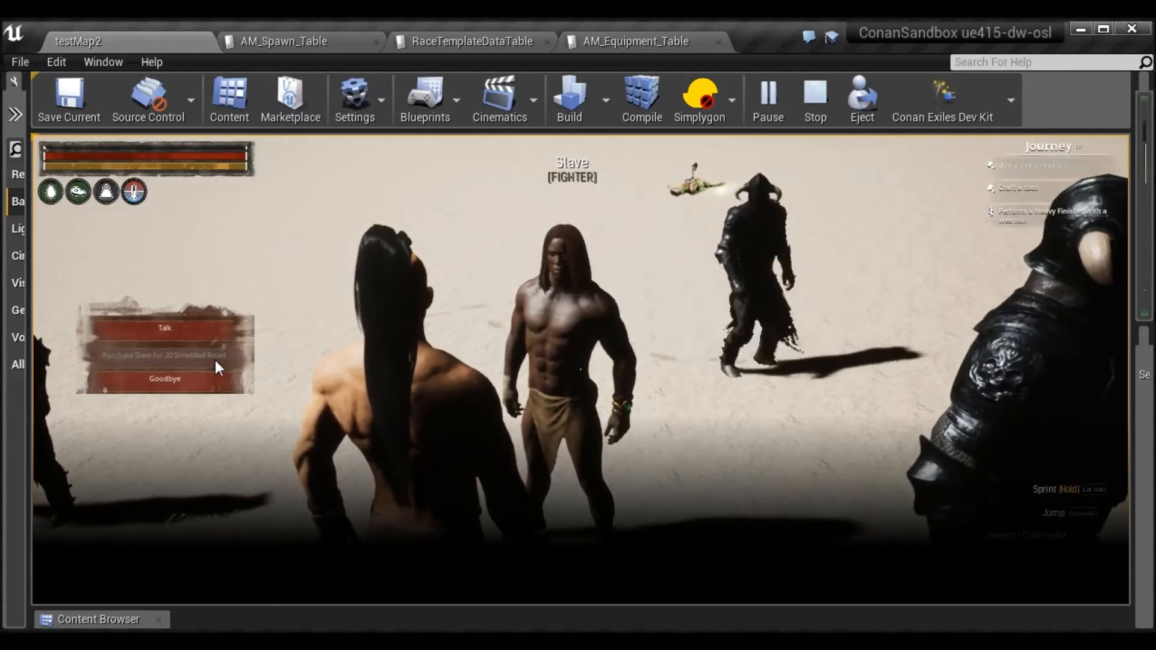
{"action": "left_click", "coordinate": [183, 381]}
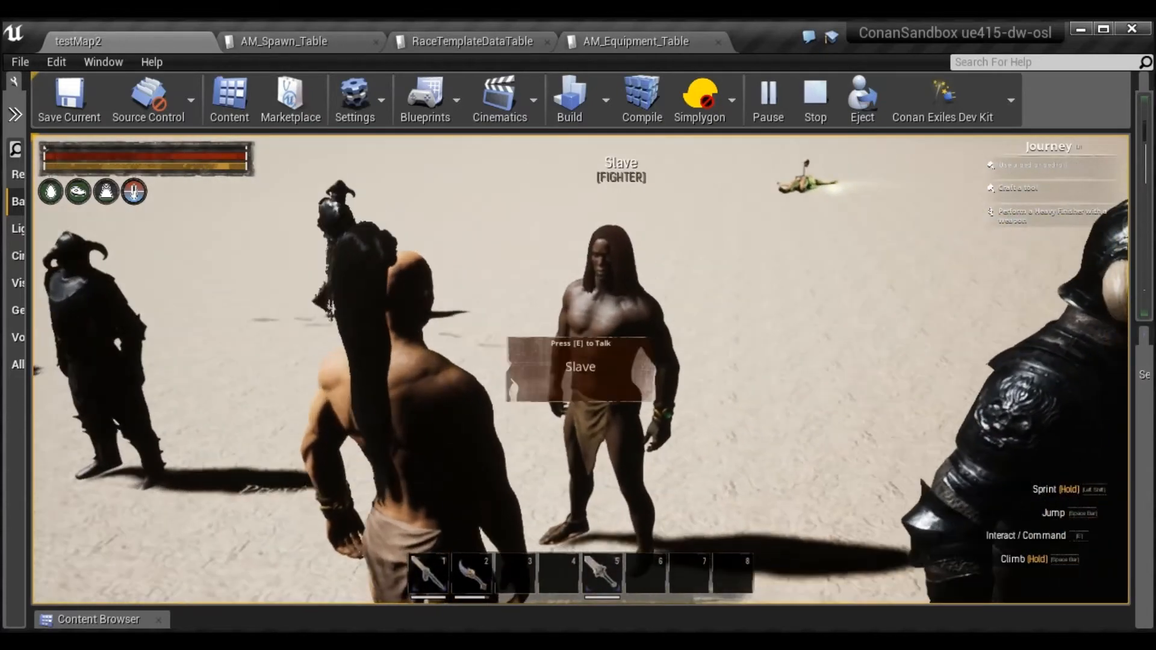
Talk to two other Guards to compare their purchase offers, ending each conversation with Goodbye
{"action": "key", "text": "w"}
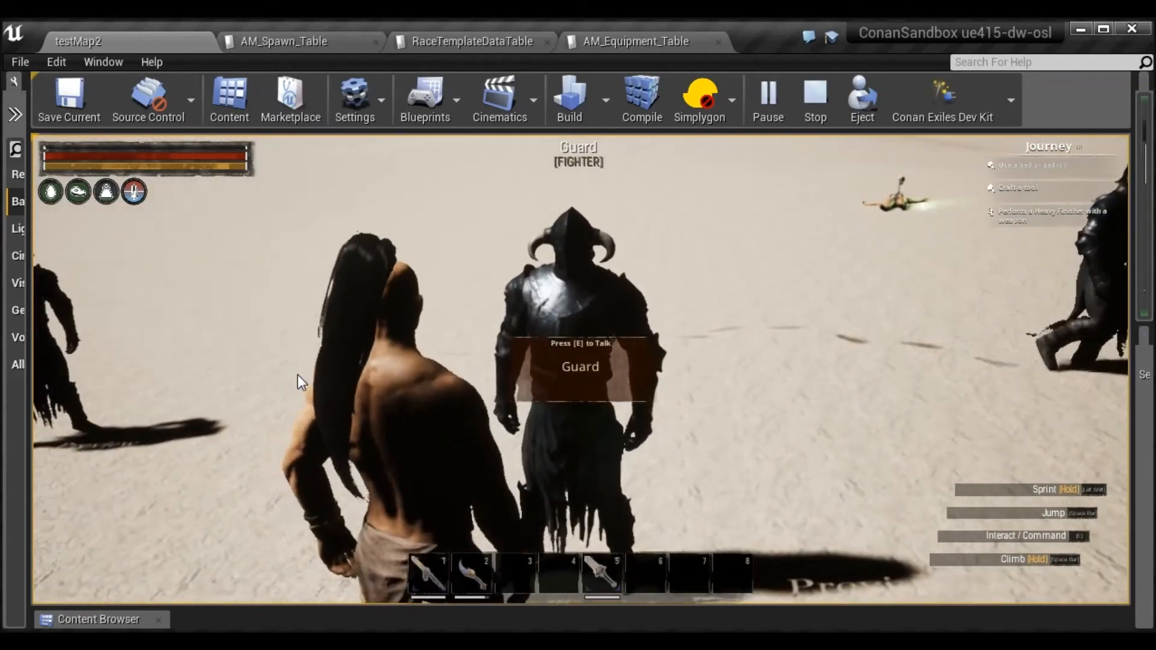
{"action": "key", "text": "e"}
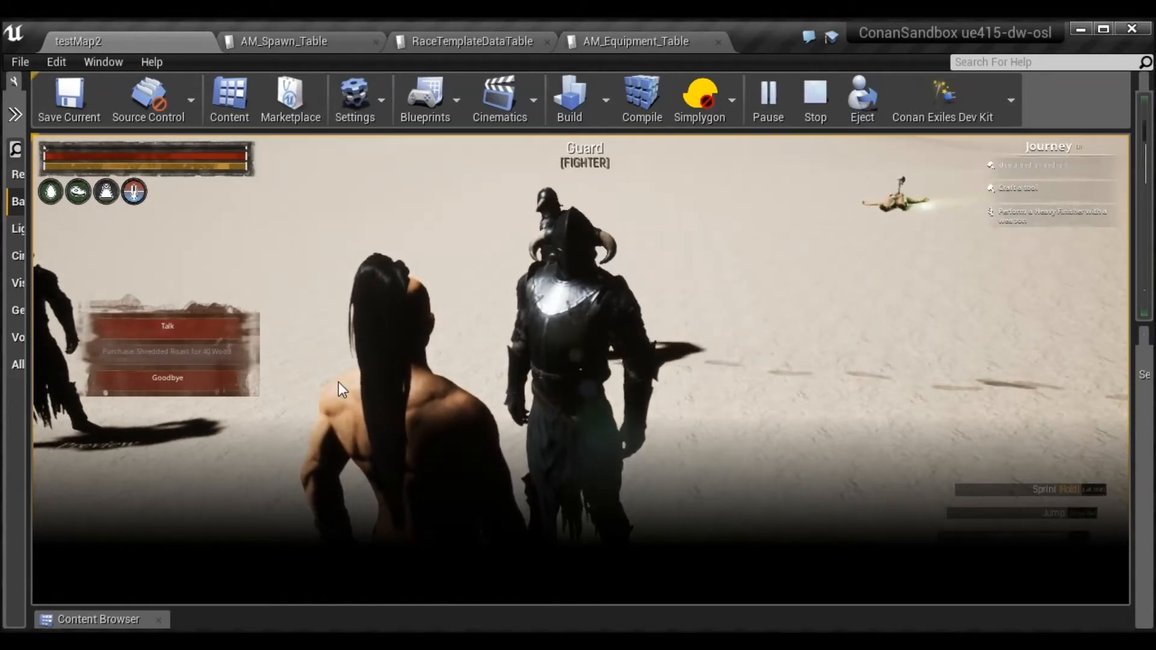
{"action": "left_click", "coordinate": [212, 378]}
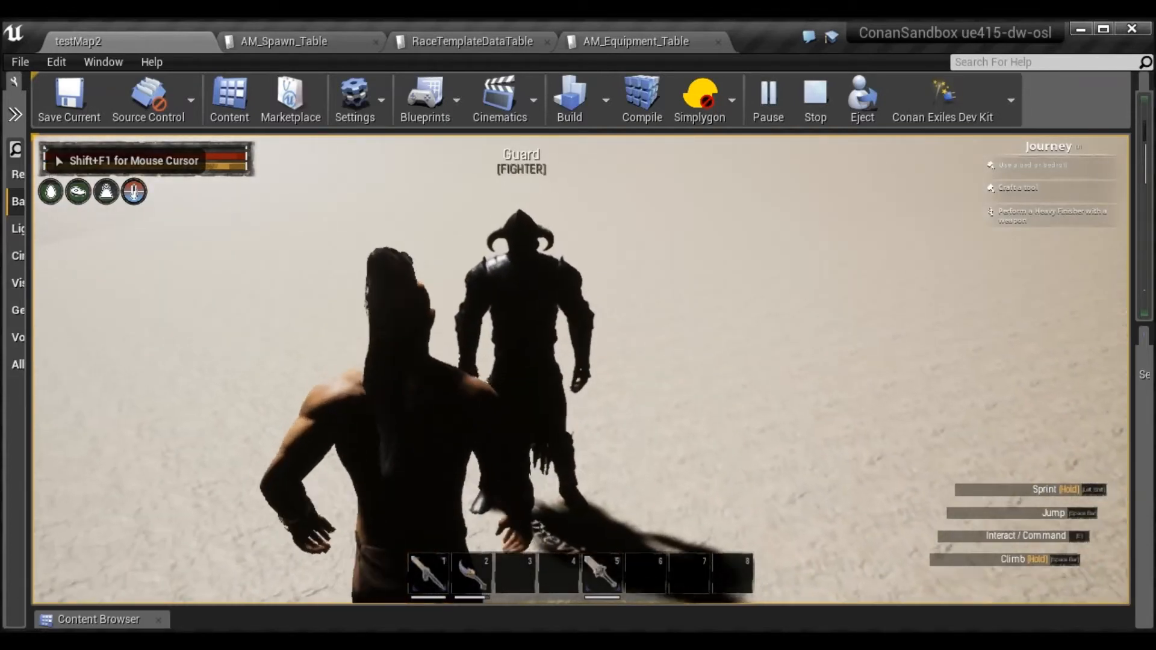
{"action": "key", "text": "e"}
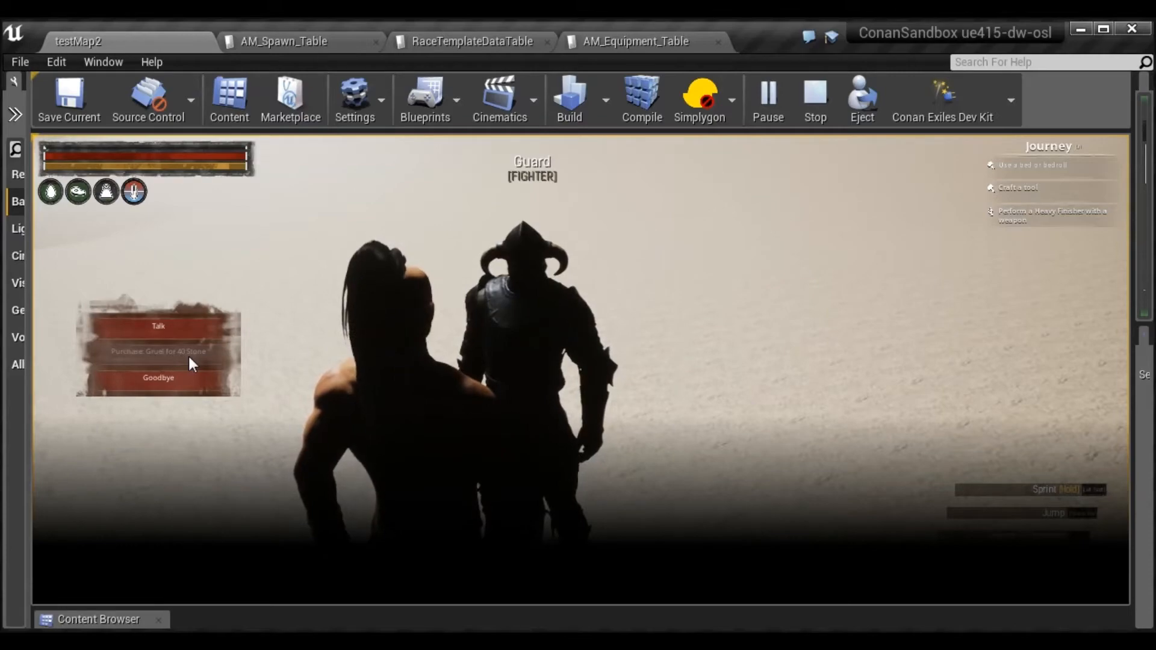
{"action": "left_click", "coordinate": [190, 382]}
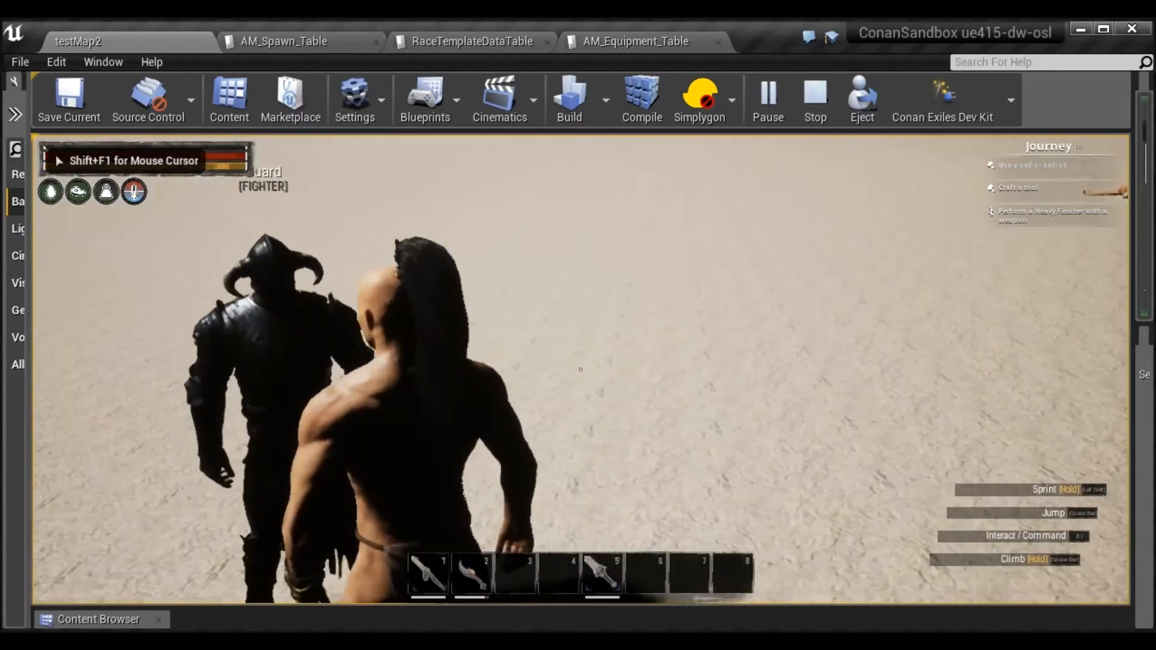
Follow the walking Guard across the sand, equip the weapon in quick slot 1, and strike the Guard
{"action": "key", "text": "w"}
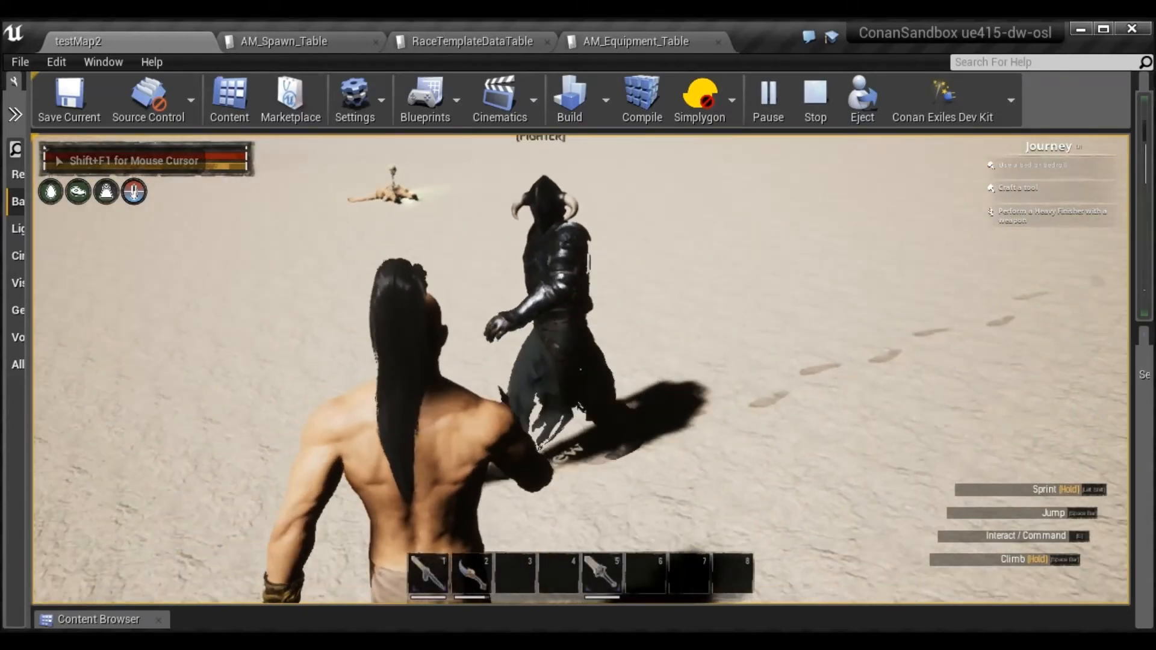
{"action": "key", "text": "w"}
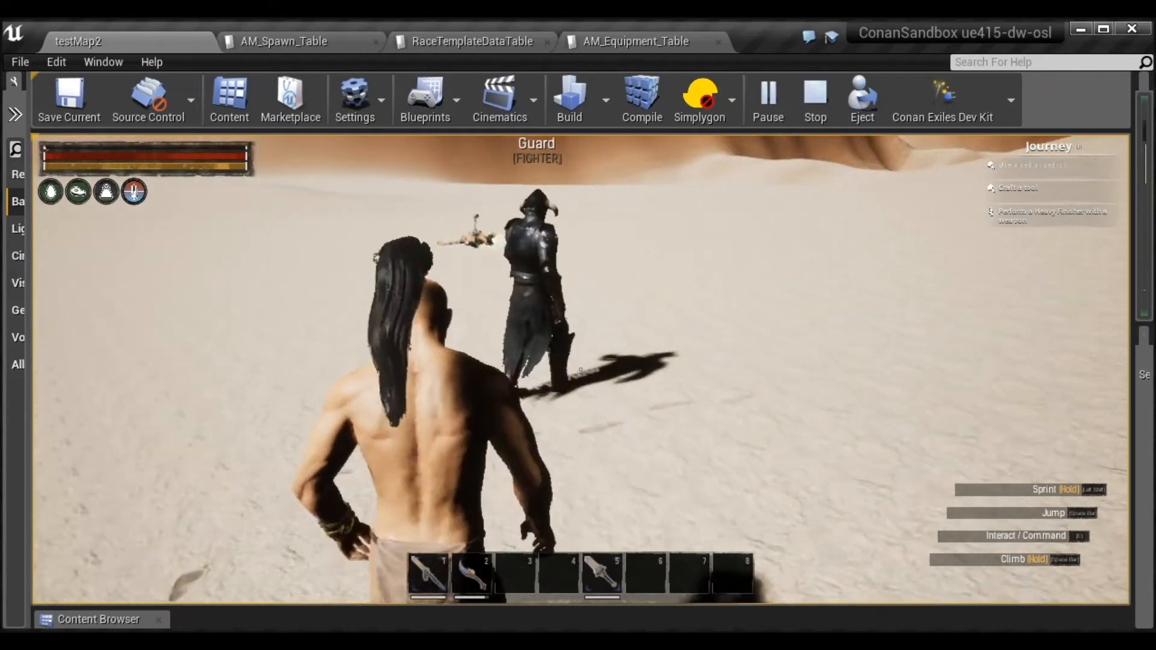
{"action": "key", "text": "w"}
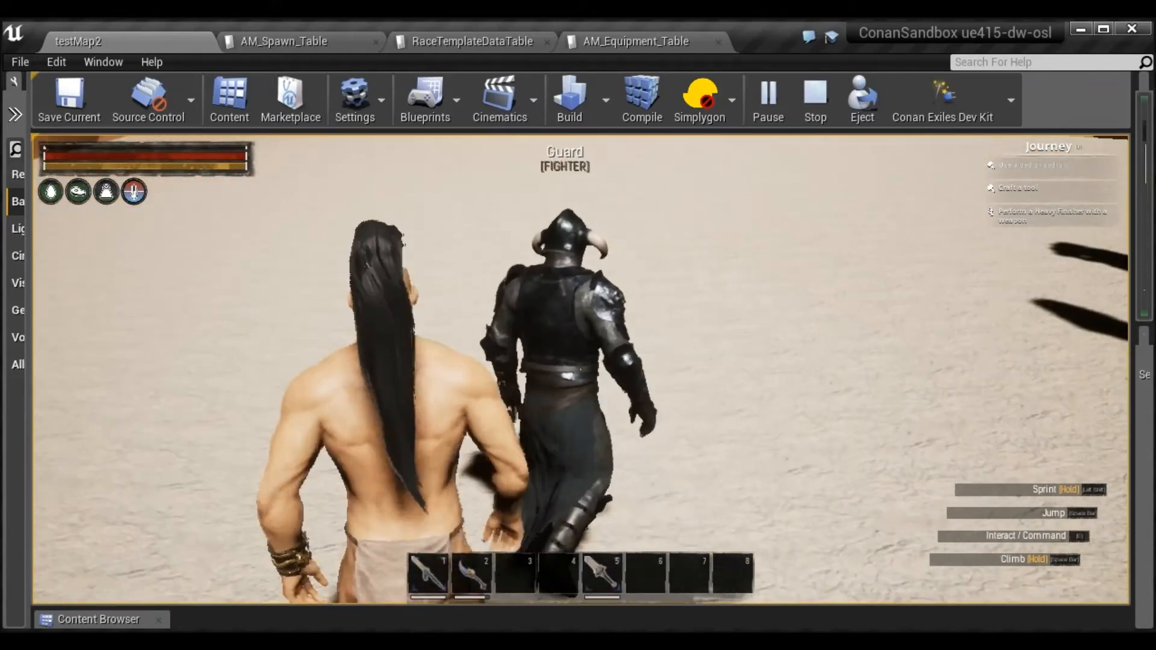
{"action": "key", "text": "w"}
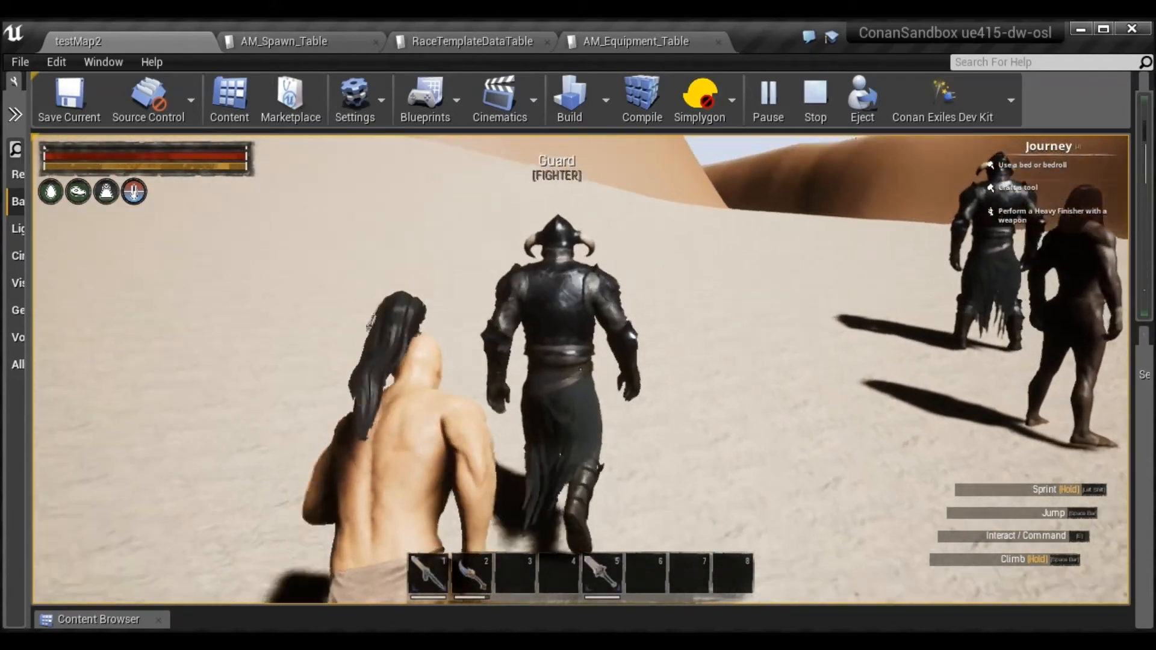
{"action": "key", "text": "w"}
{"action": "key", "text": "1"}
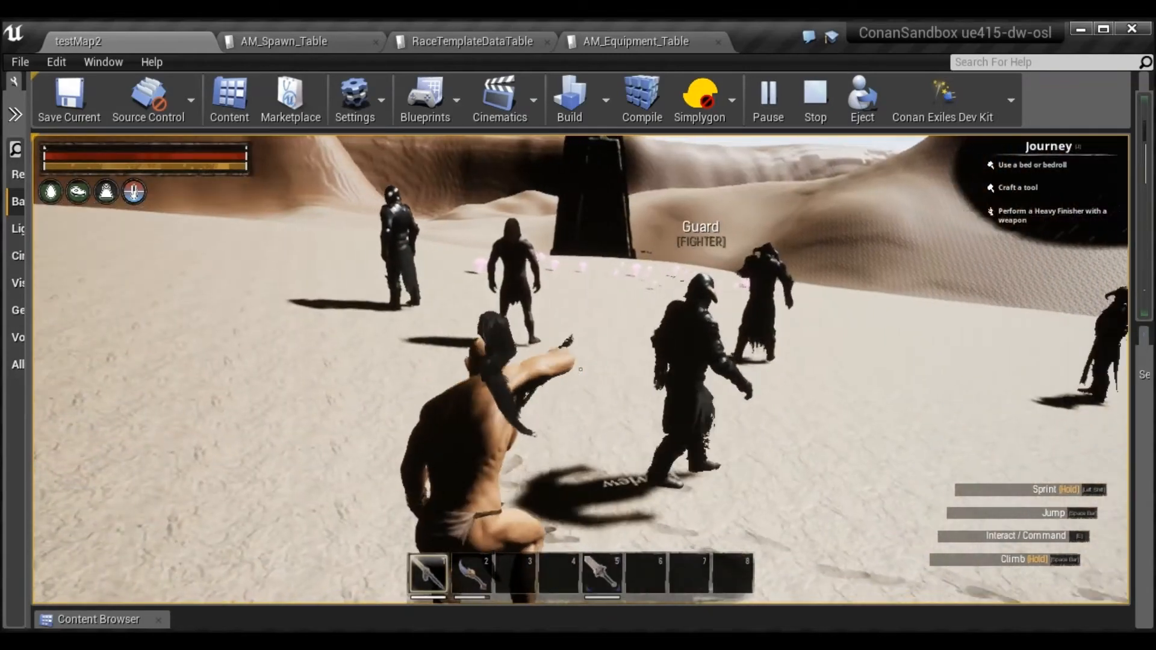
{"action": "key", "text": "w"}
{"action": "left_click", "coordinate": [581, 370]}
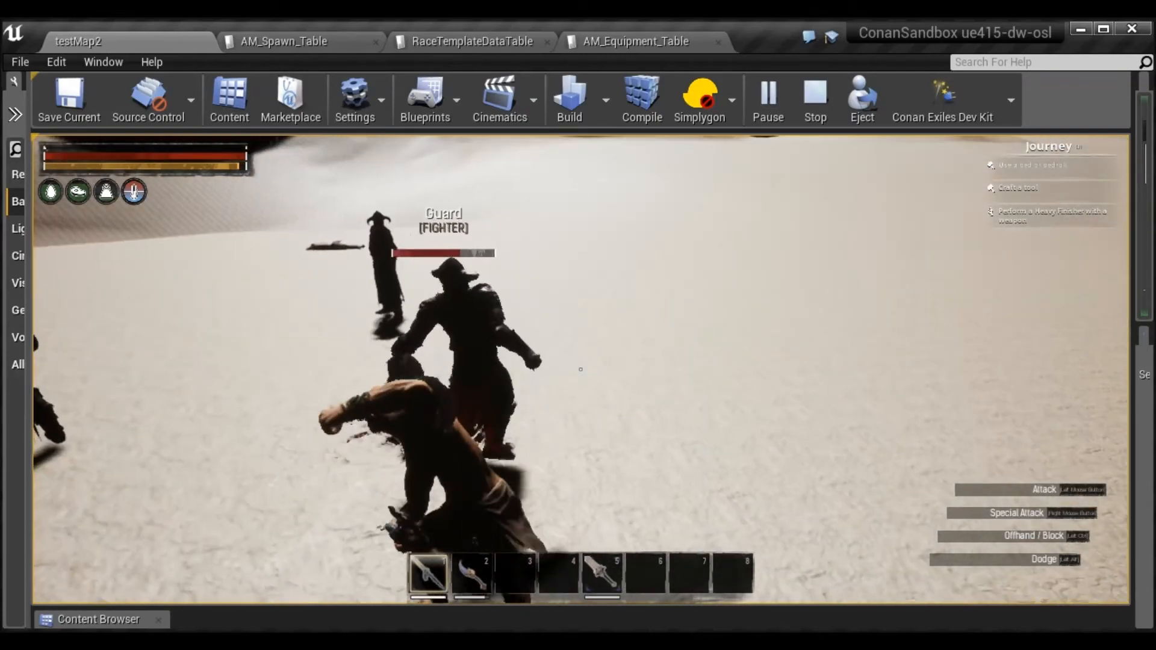
Back away from the wounded Guard, circle round, and attack it with repeated weapon swings until it is killed
{"action": "key", "text": "s"}
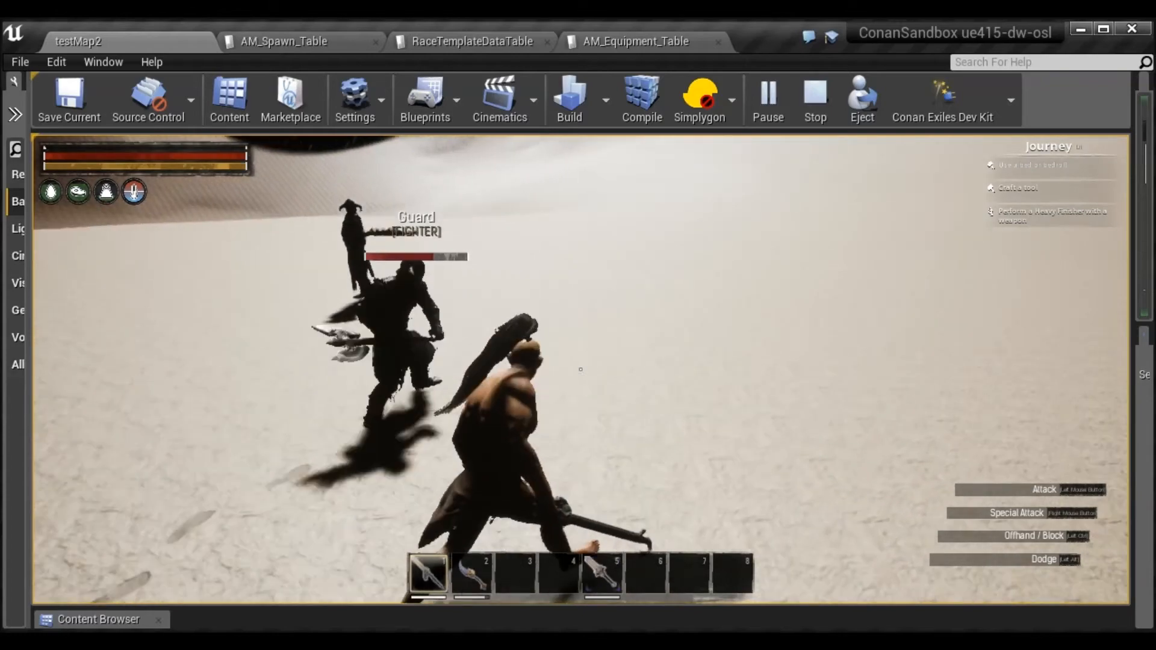
{"action": "key", "text": "d"}
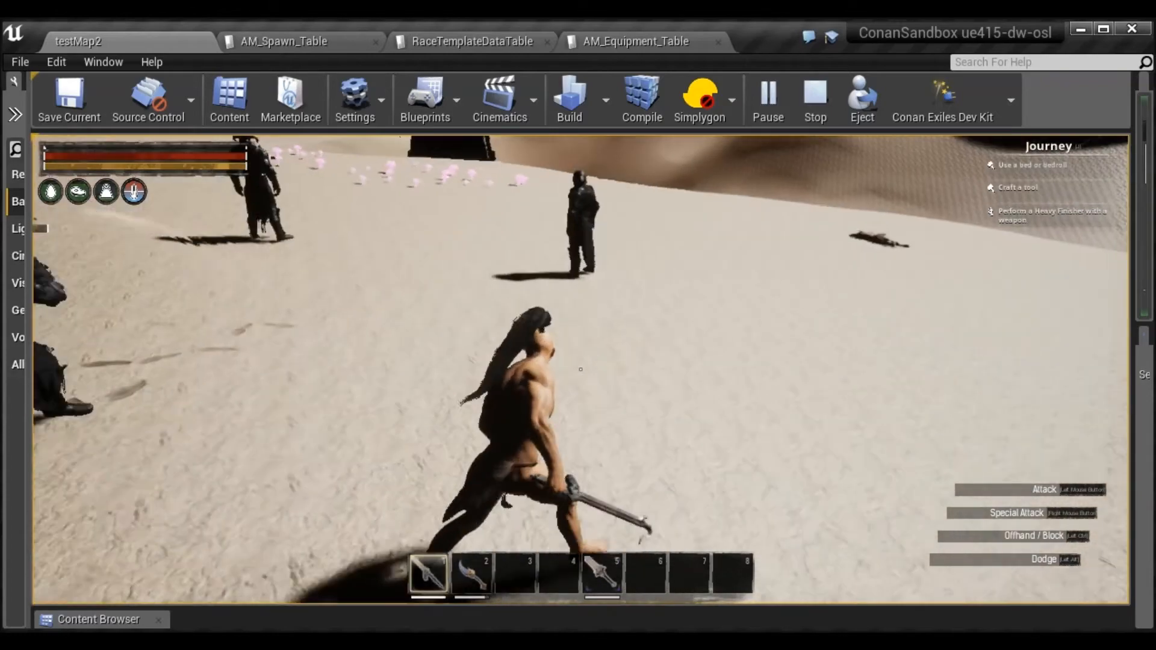
{"action": "key", "text": "w"}
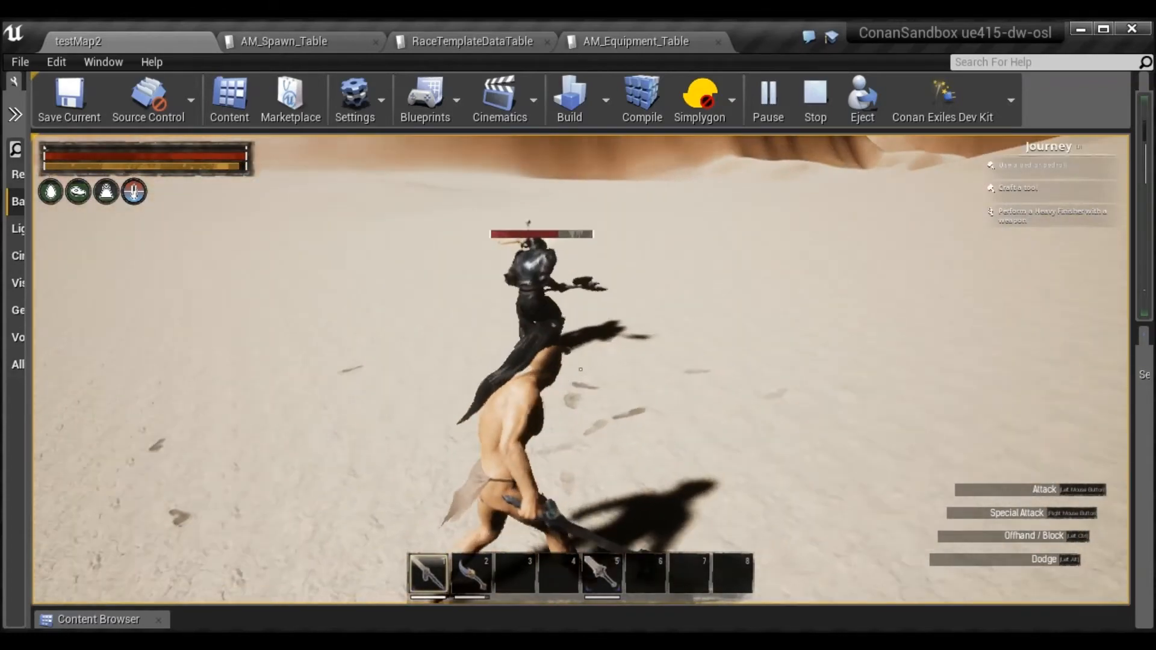
{"action": "left_click", "coordinate": [581, 369]}
{"action": "left_click", "coordinate": [581, 369]}
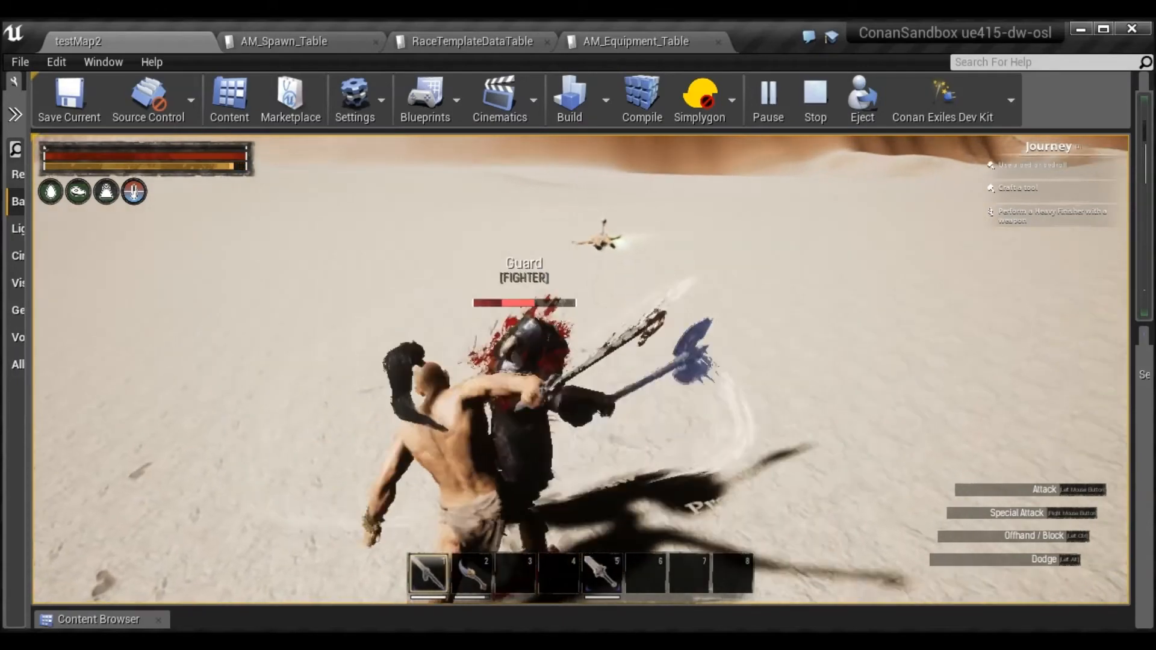
{"action": "left_click", "coordinate": [580, 369]}
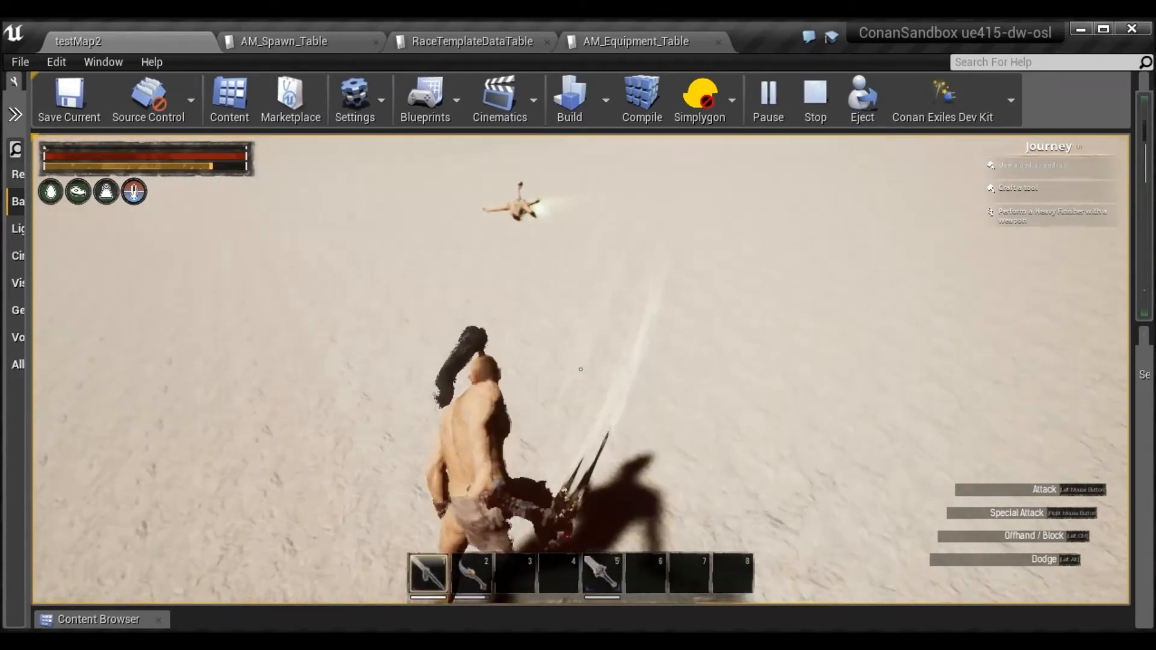
Approach the dead Guard's corpse, put the weapon away, and walk back toward the remaining NPCs
{"action": "key", "text": "w"}
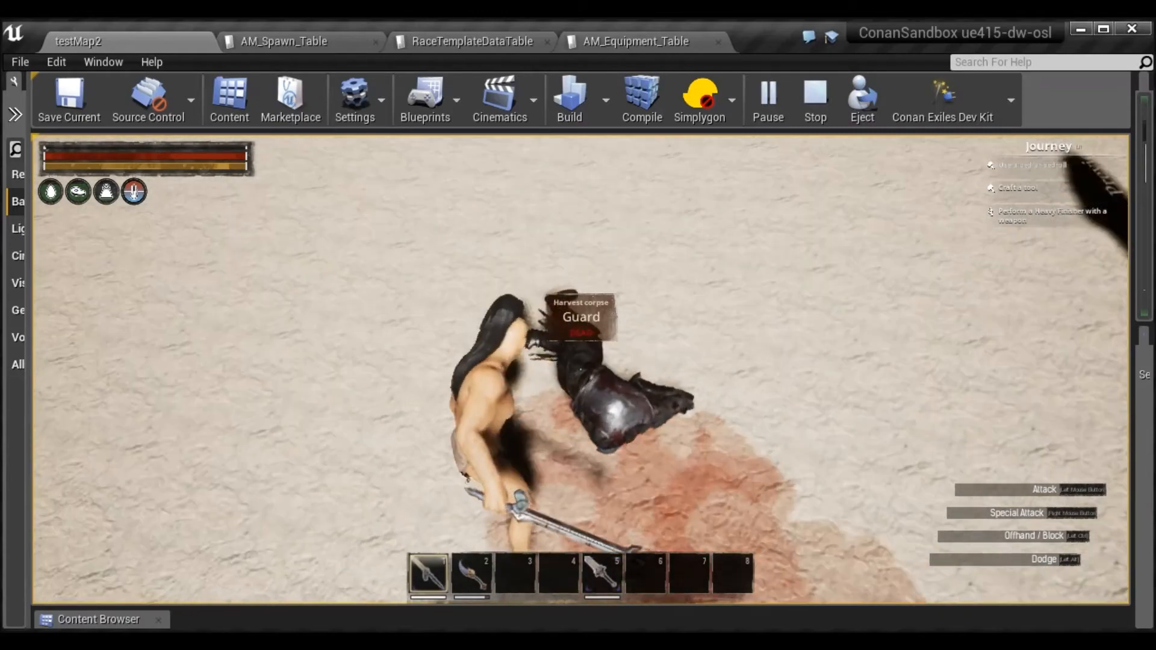
{"action": "key", "text": "w"}
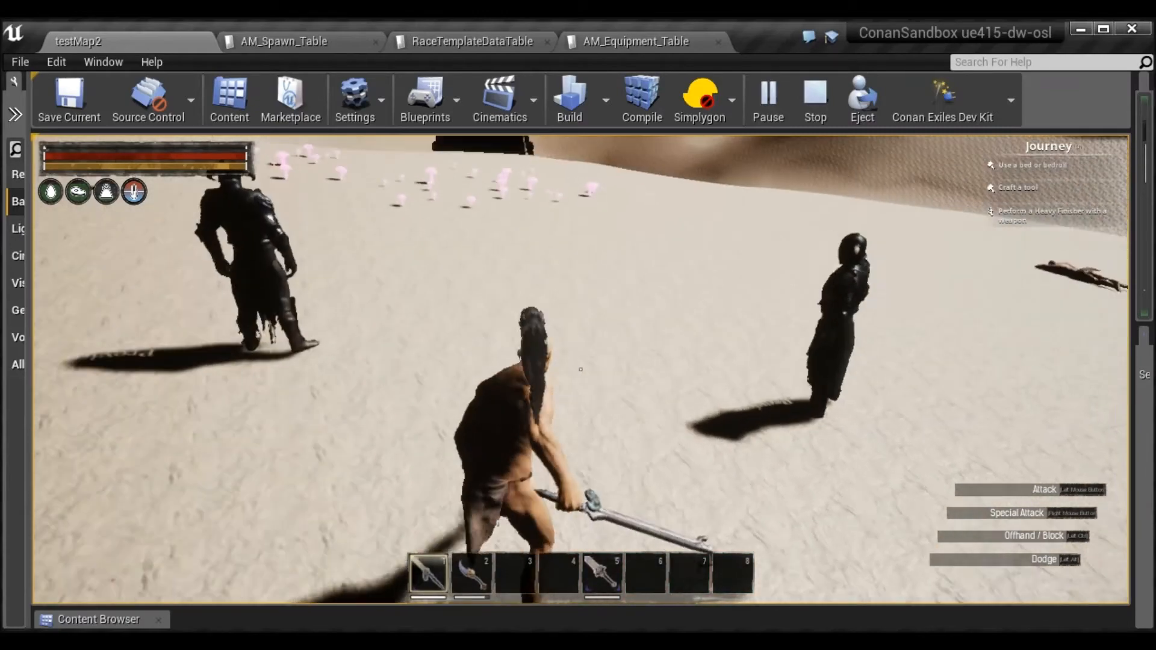
{"action": "key", "text": "1"}
{"action": "key", "text": "w"}
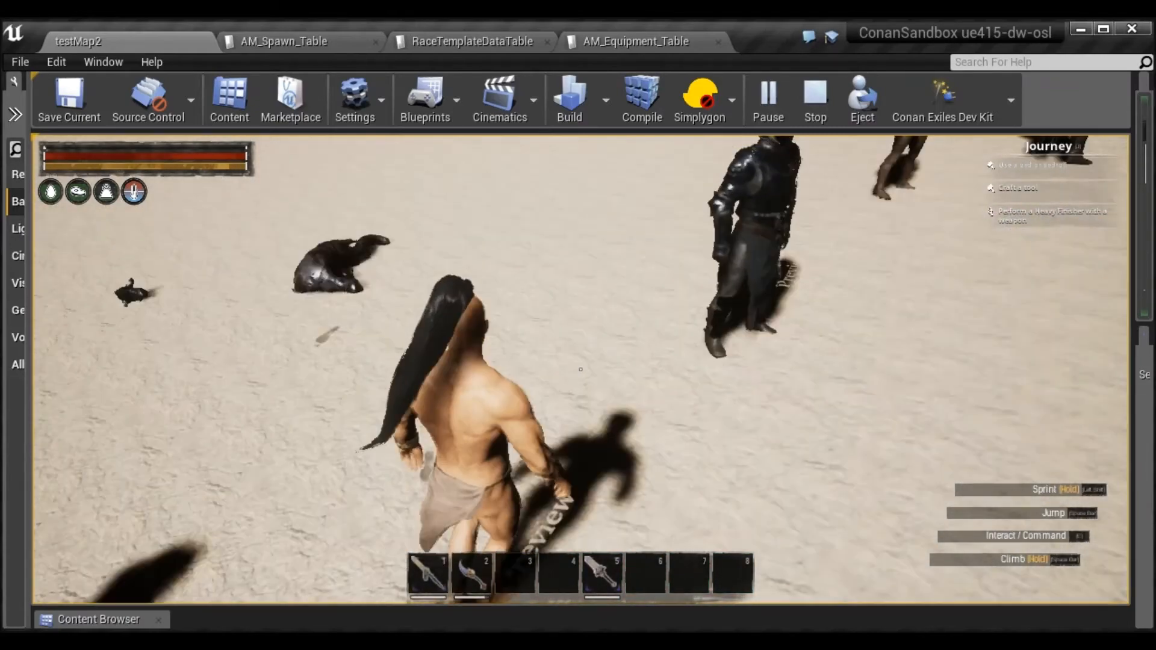
Walk around among the remaining Guards and the Slave to examine their armour and appearance from different sides
{"action": "key", "text": "w"}
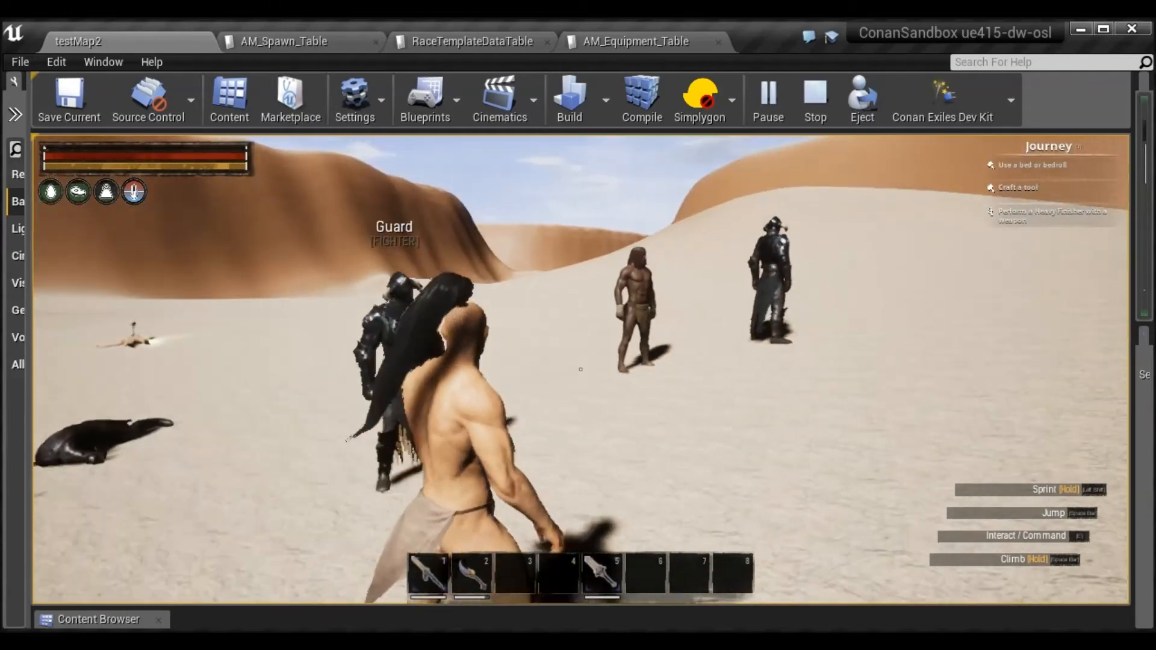
{"action": "key", "text": "w"}
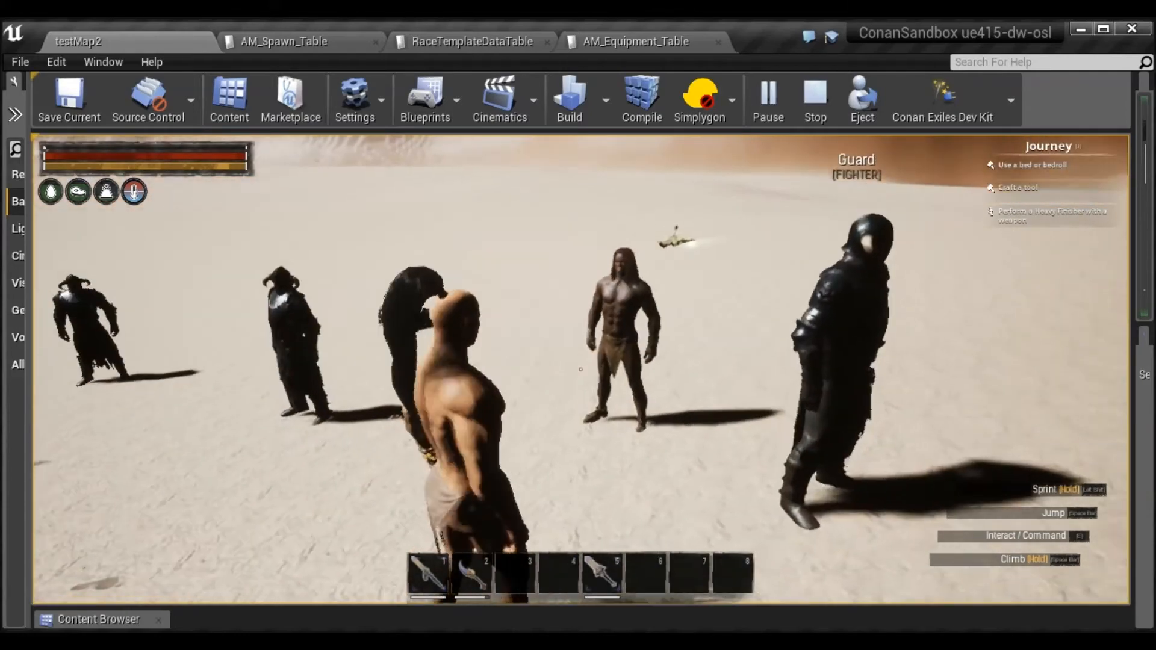
{"action": "key", "text": "w"}
{"action": "key", "text": "w"}
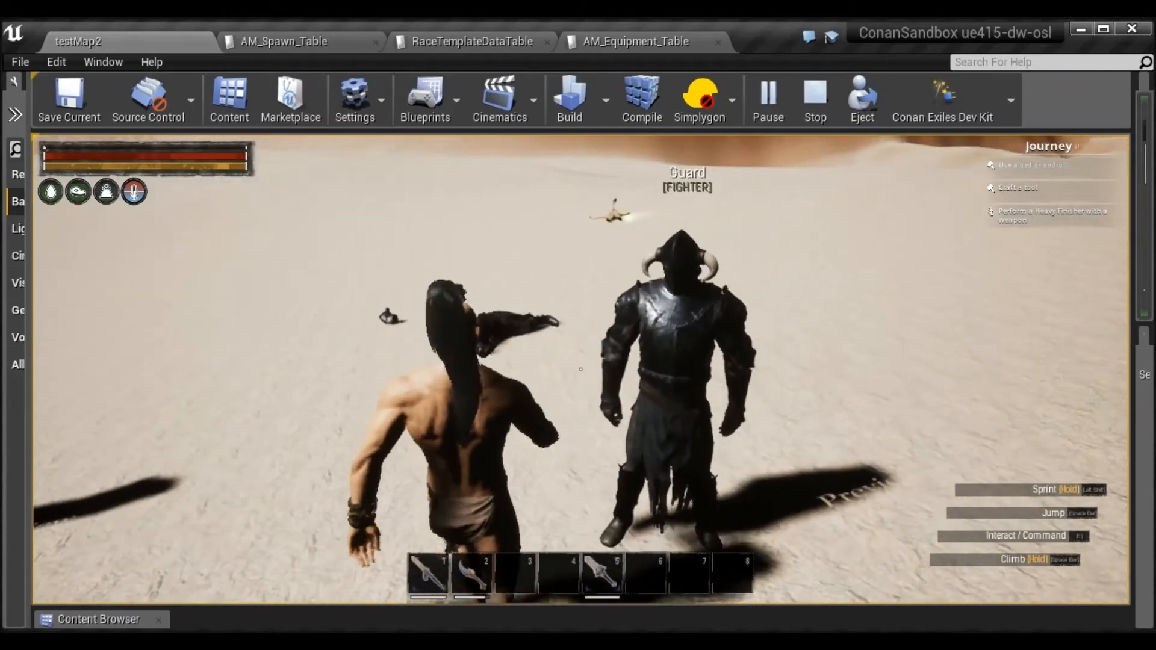
{"action": "key", "text": "w"}
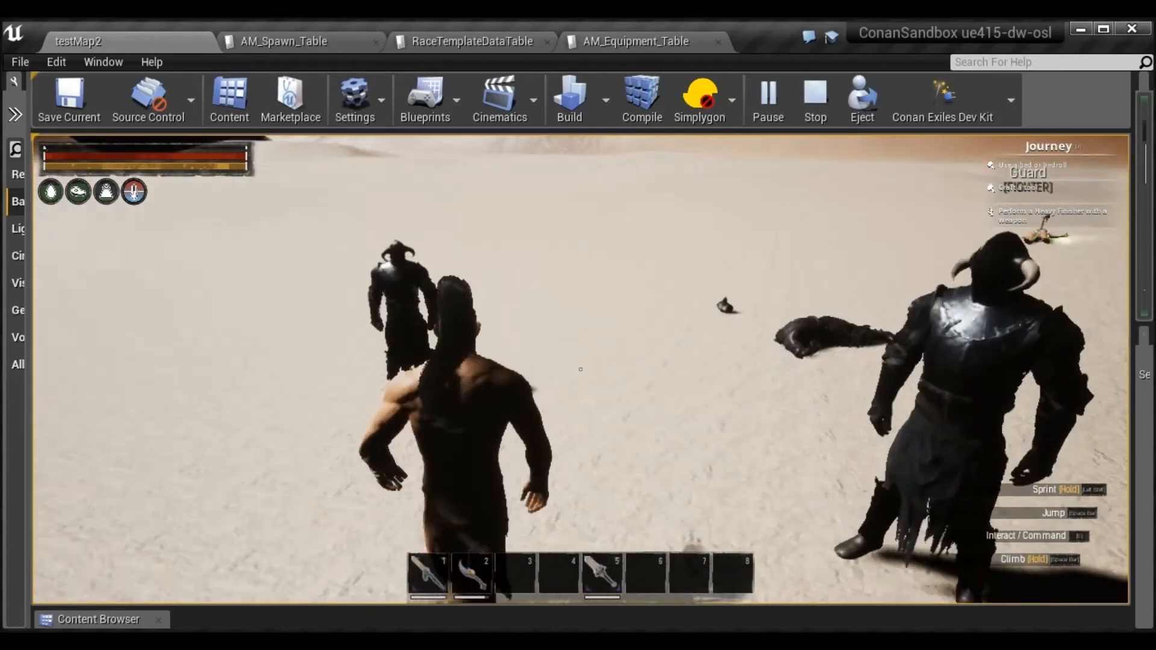
{"action": "key", "text": "w"}
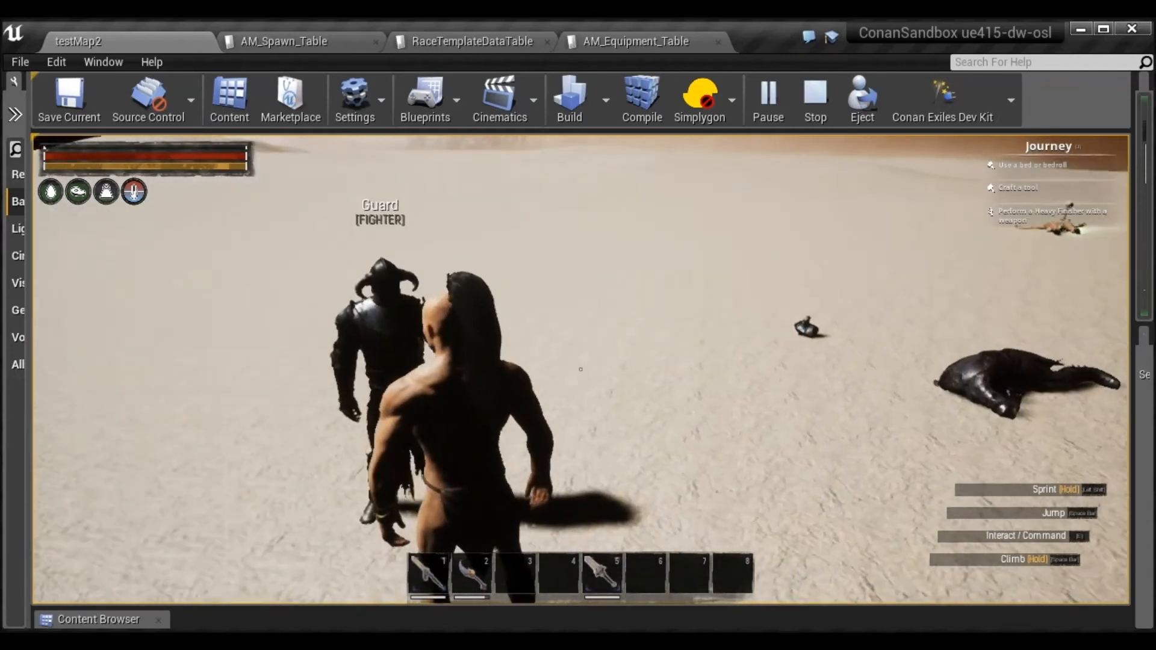
{"action": "key", "text": "w"}
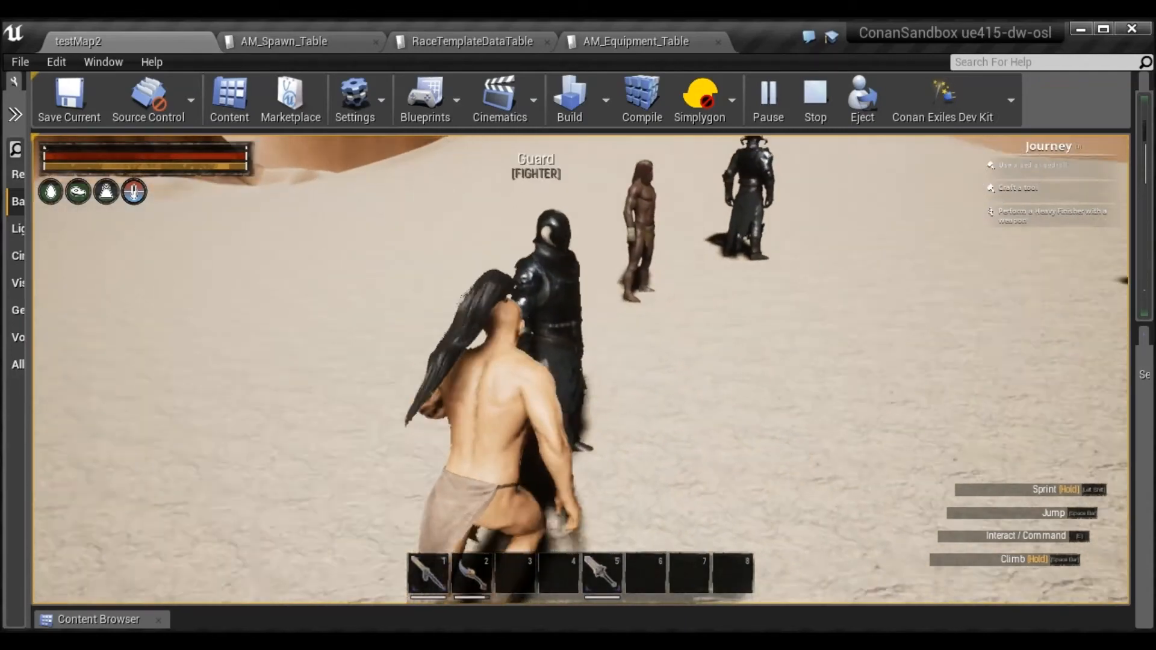
{"action": "key", "text": "w"}
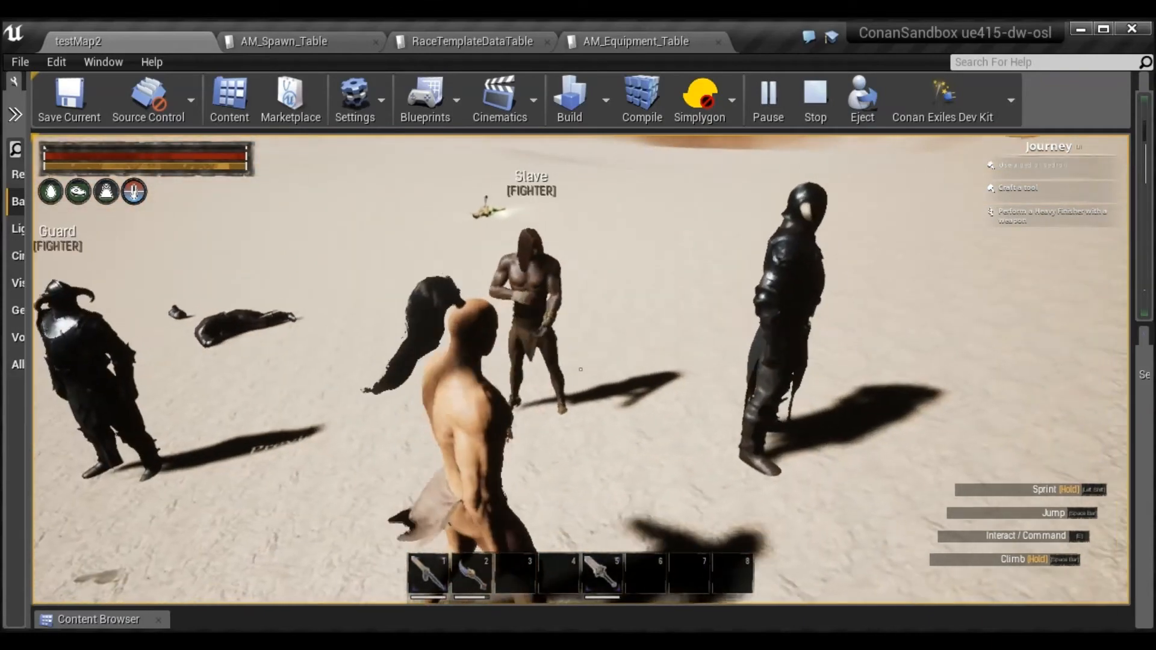
{"action": "key", "text": "w"}
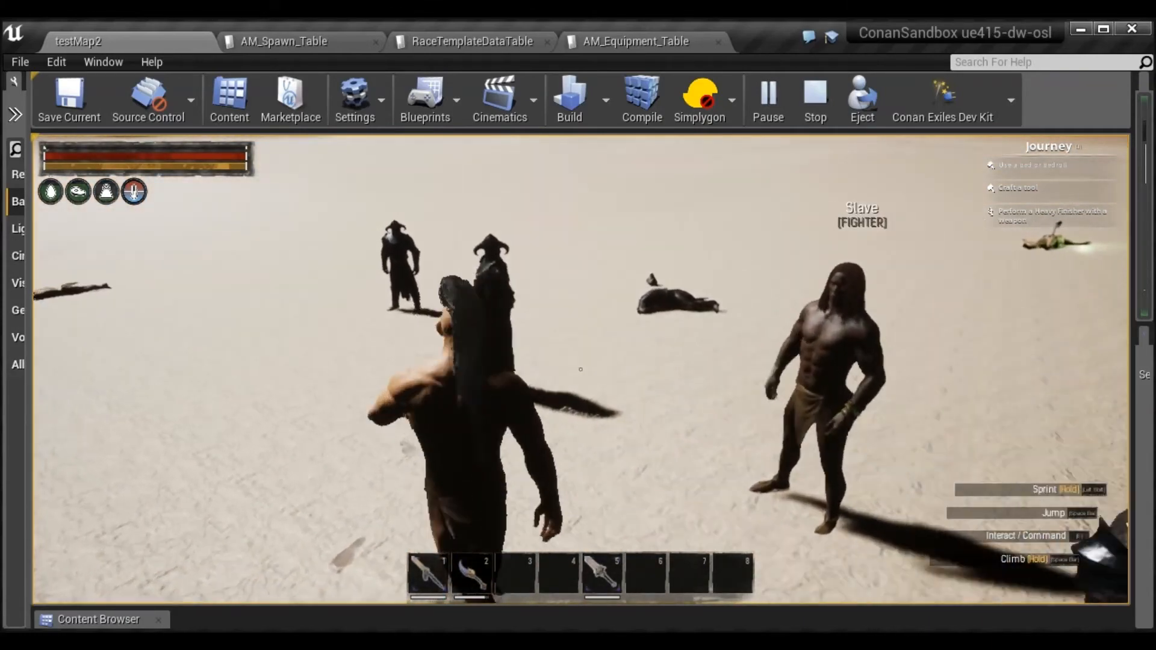
{"action": "key", "text": "w"}
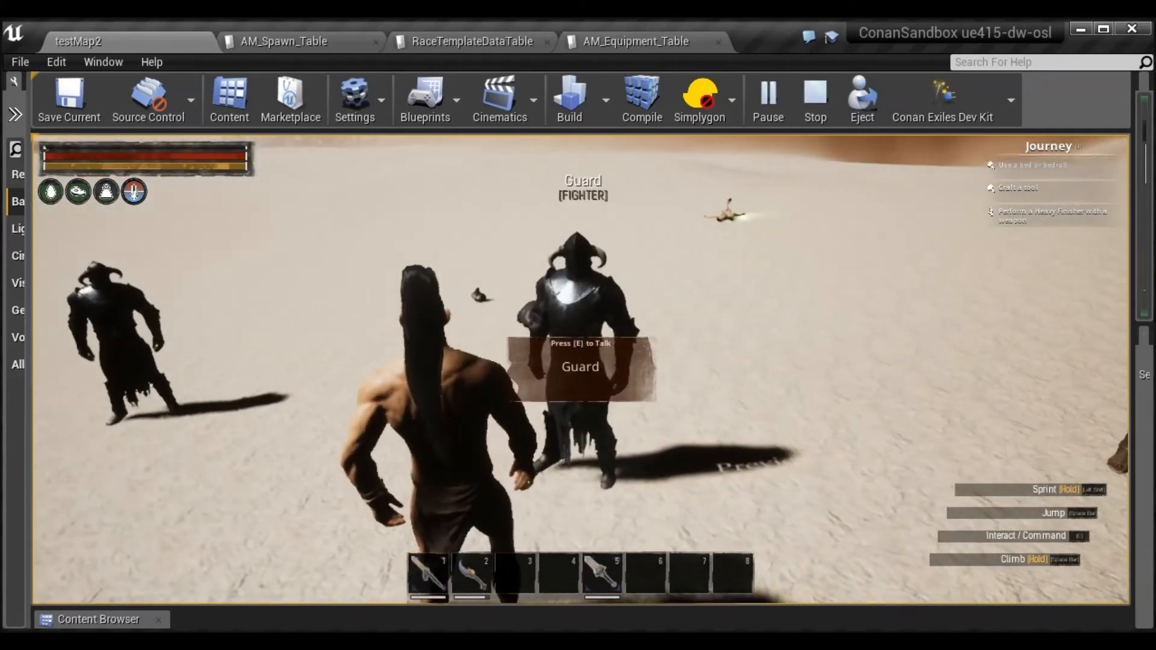
{"action": "key", "text": "w"}
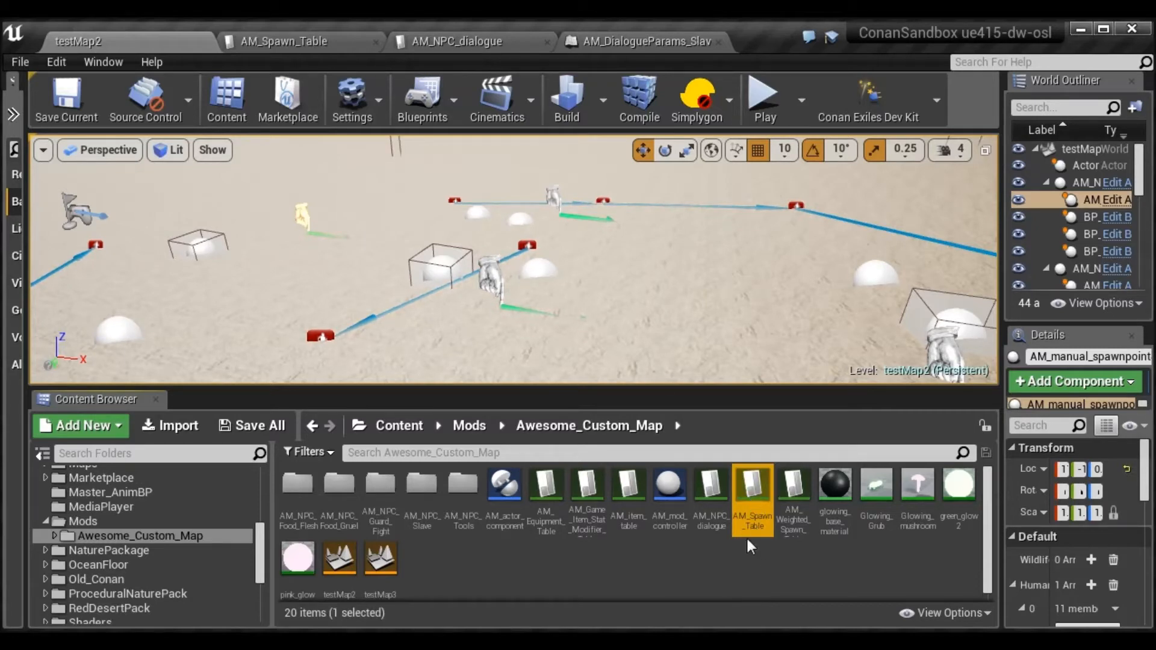
Check the custom rows in AM_Spawn_Table, then search the whole Content folder for "spawnt" and open SpawnDataTable
{"action": "left_click", "coordinate": [283, 39]}
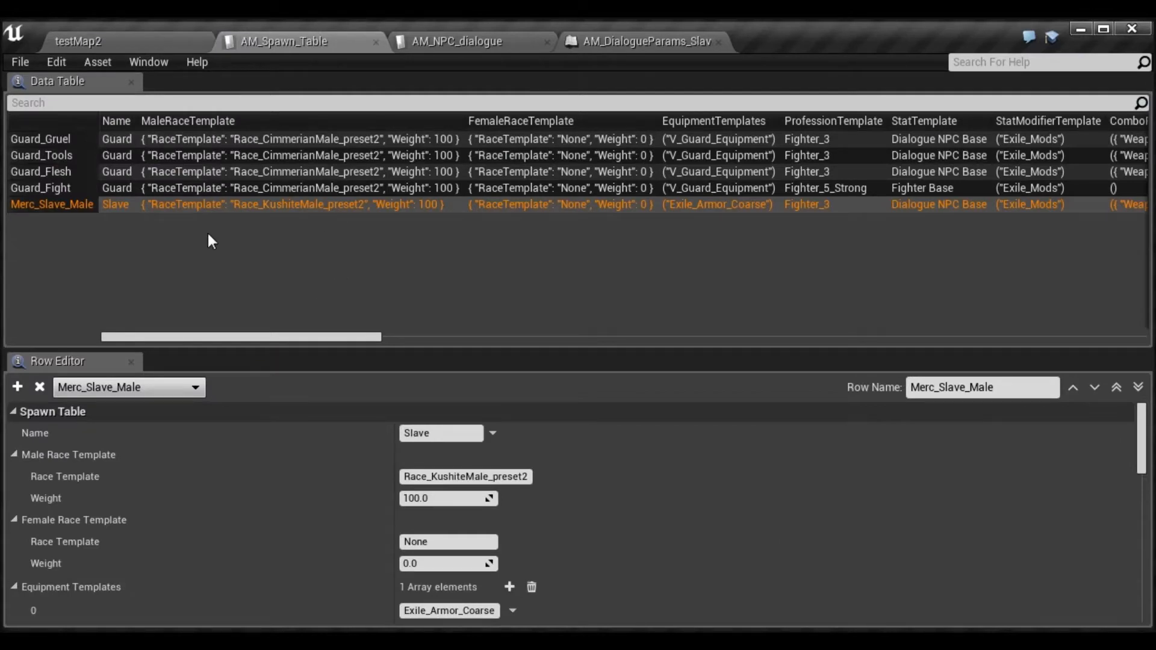
{"action": "left_click", "coordinate": [156, 37]}
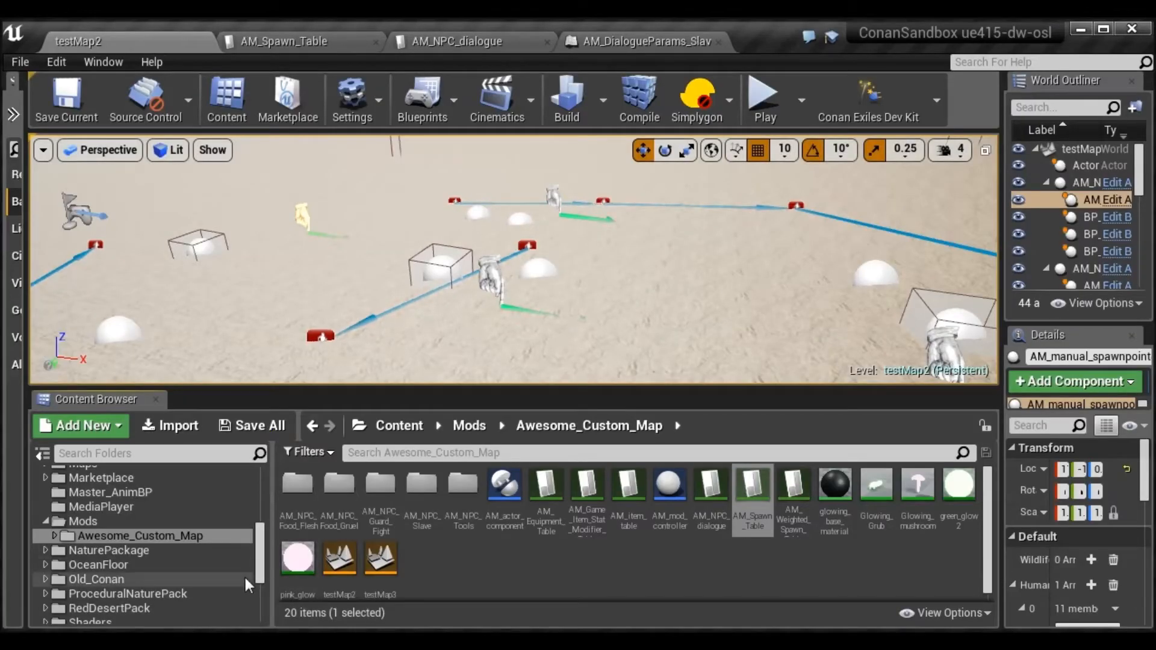
{"action": "left_click_drag", "start_coordinate": [257, 551], "coordinate": [262, 457]}
{"action": "left_click", "coordinate": [163, 476]}
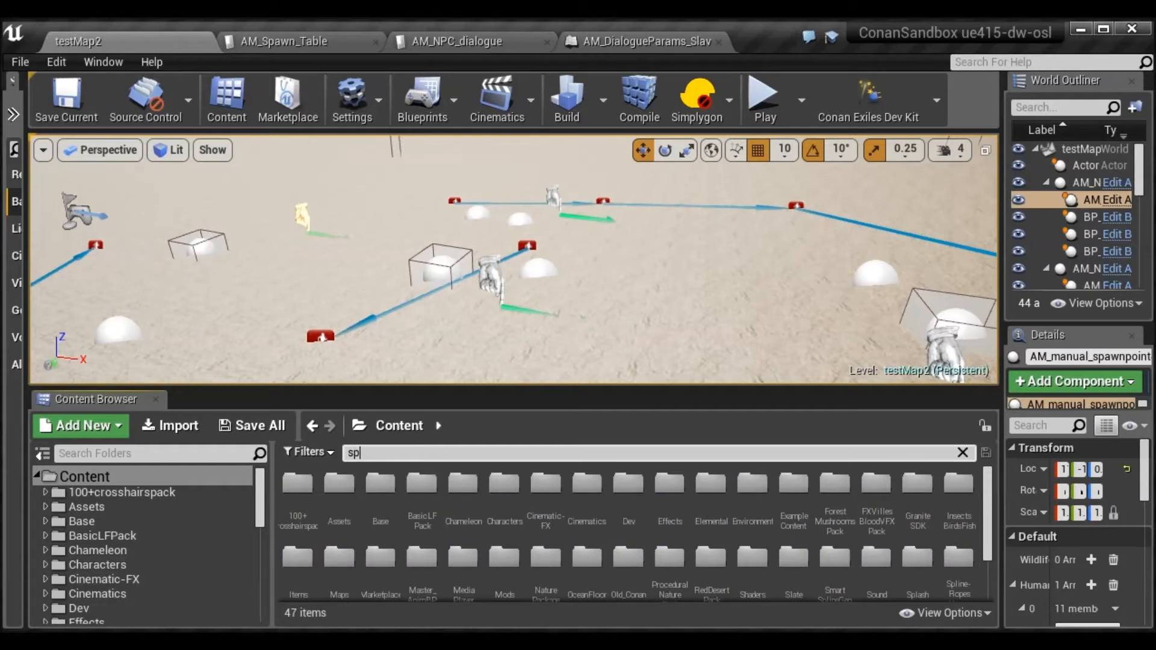
{"action": "type", "text": "spawnt"}
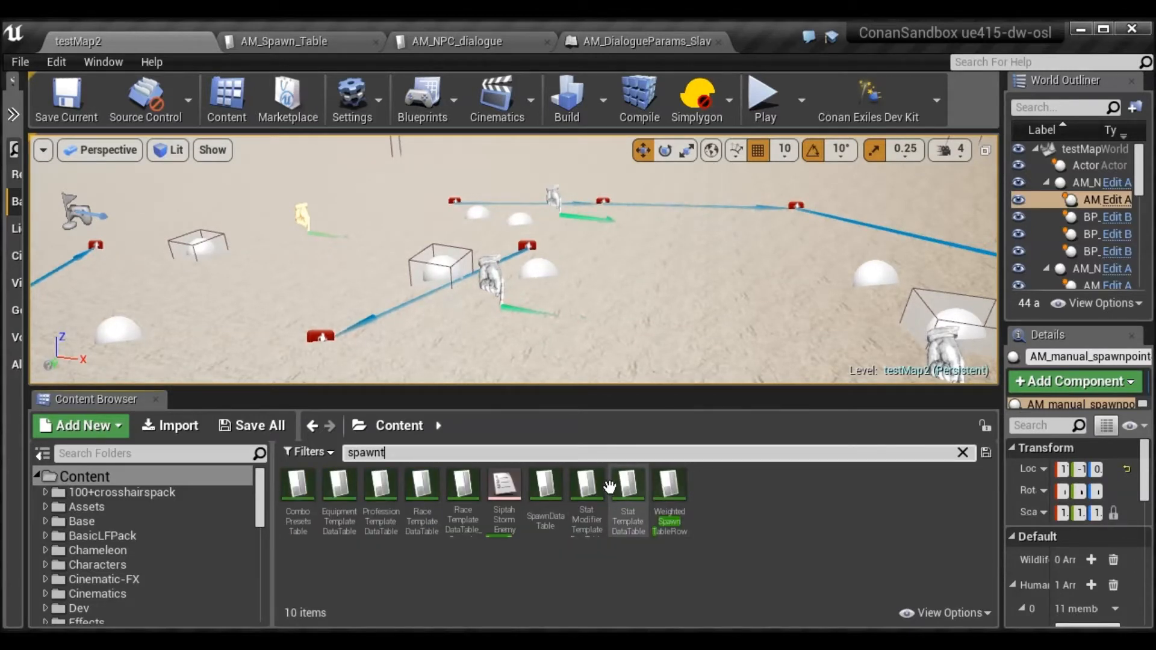
{"action": "double_click", "coordinate": [546, 492]}
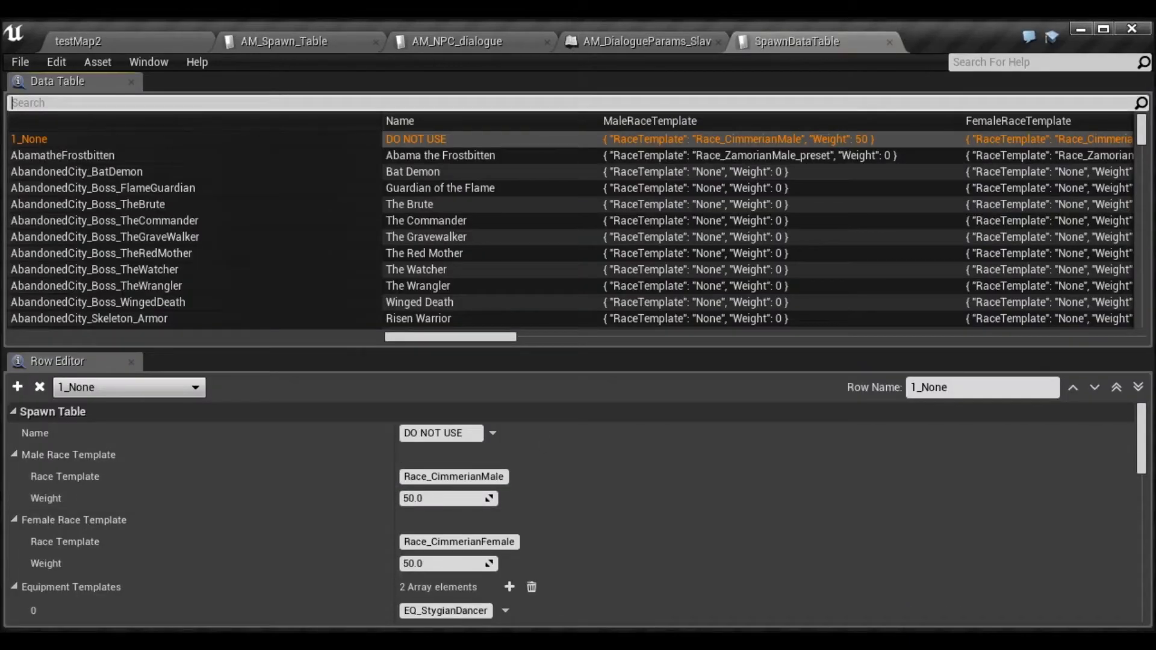
Filter SpawnDataTable by "braga" and review the Dialogue_Braga row's equipment, profession, stat and remaining template settings
{"action": "type", "text": "braga"}
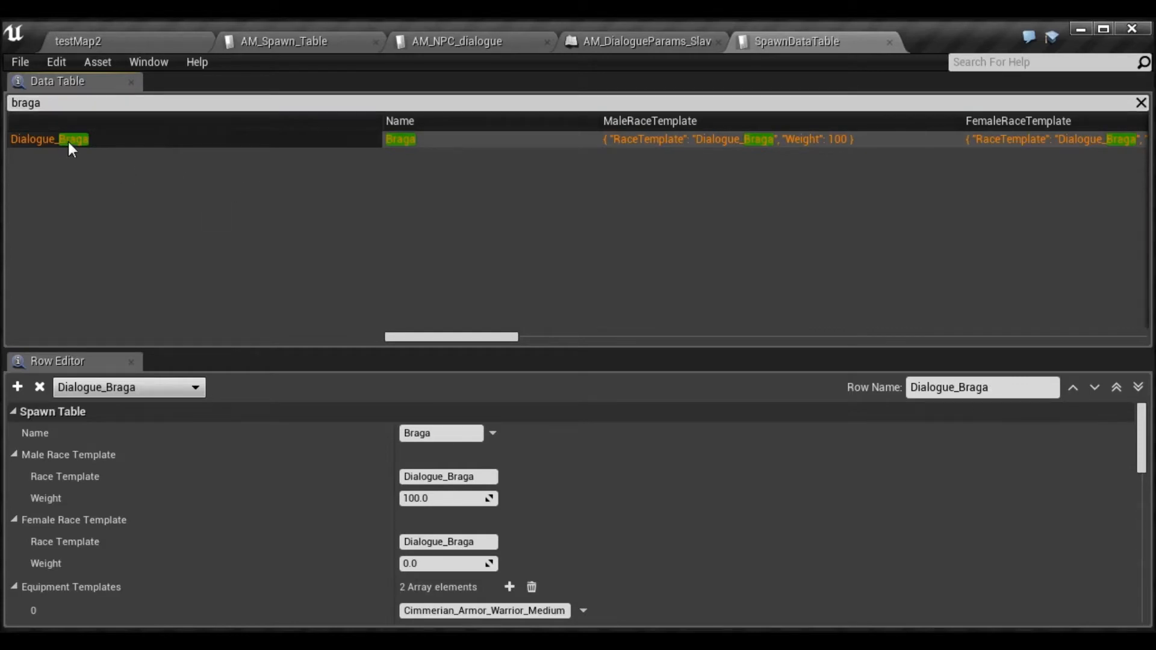
{"action": "scroll", "coordinate": [348, 506], "scroll_direction": "down", "scroll_amount": 3}
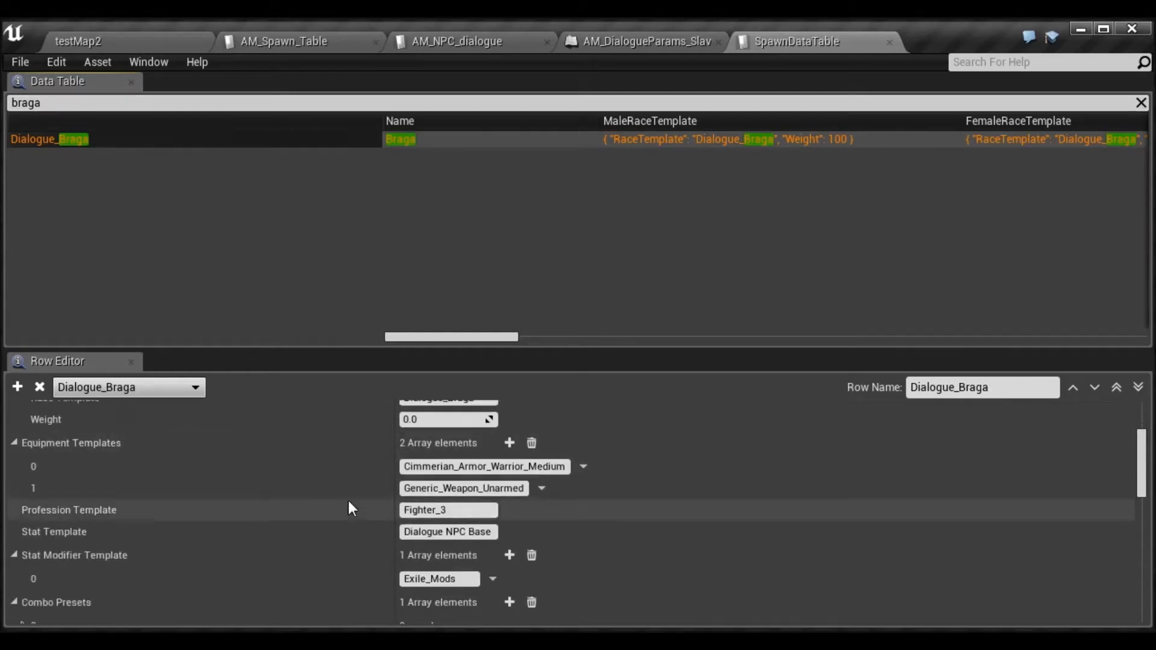
{"action": "scroll", "coordinate": [348, 502], "scroll_direction": "down", "scroll_amount": 15}
{"action": "scroll", "coordinate": [322, 517], "scroll_direction": "up", "scroll_amount": 20}
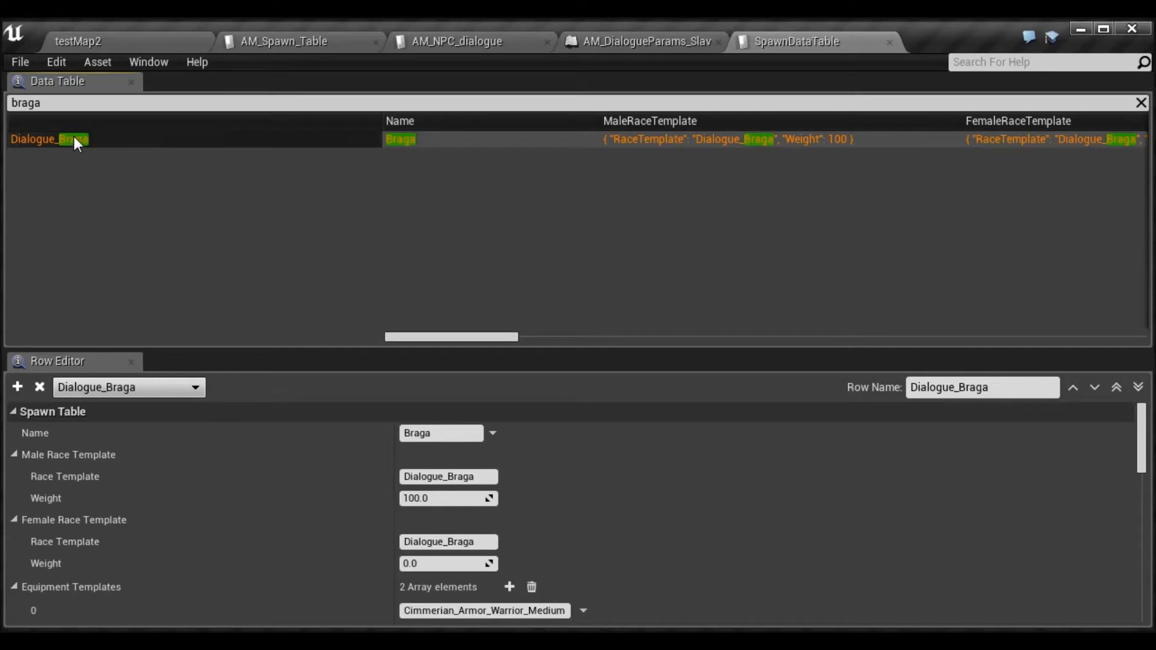
Select the Guard_Gruel row in AM_Spawn_Table, close SpawnDataTable, and return to AM_Spawn_Table
{"action": "left_click", "coordinate": [290, 42]}
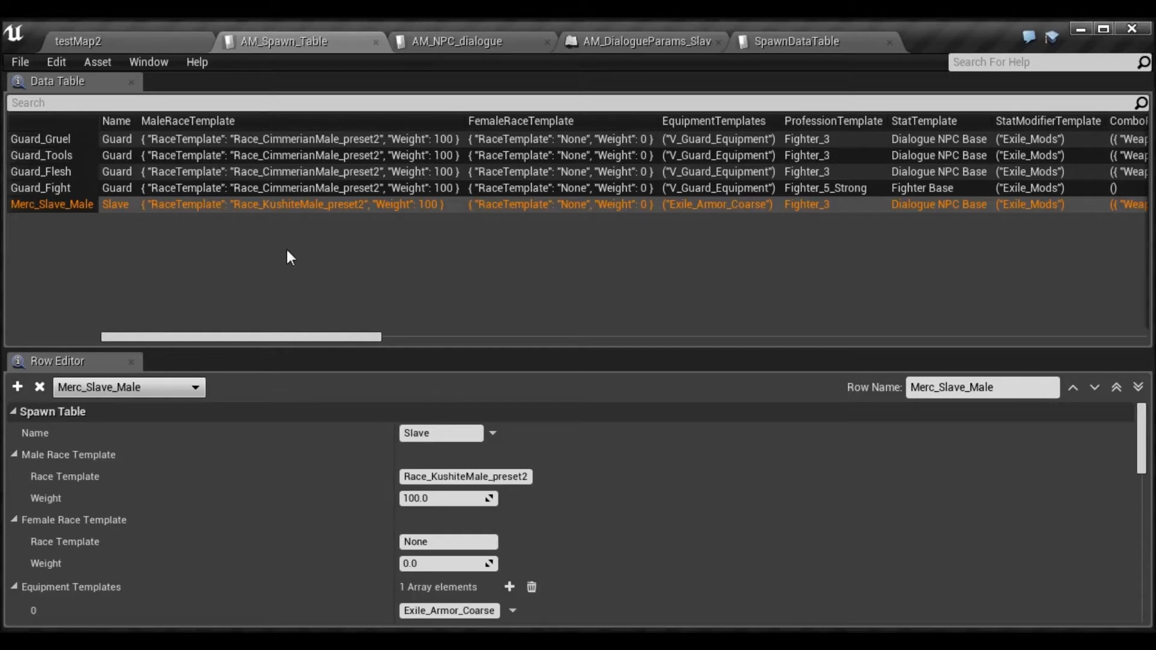
{"action": "left_click", "coordinate": [71, 140]}
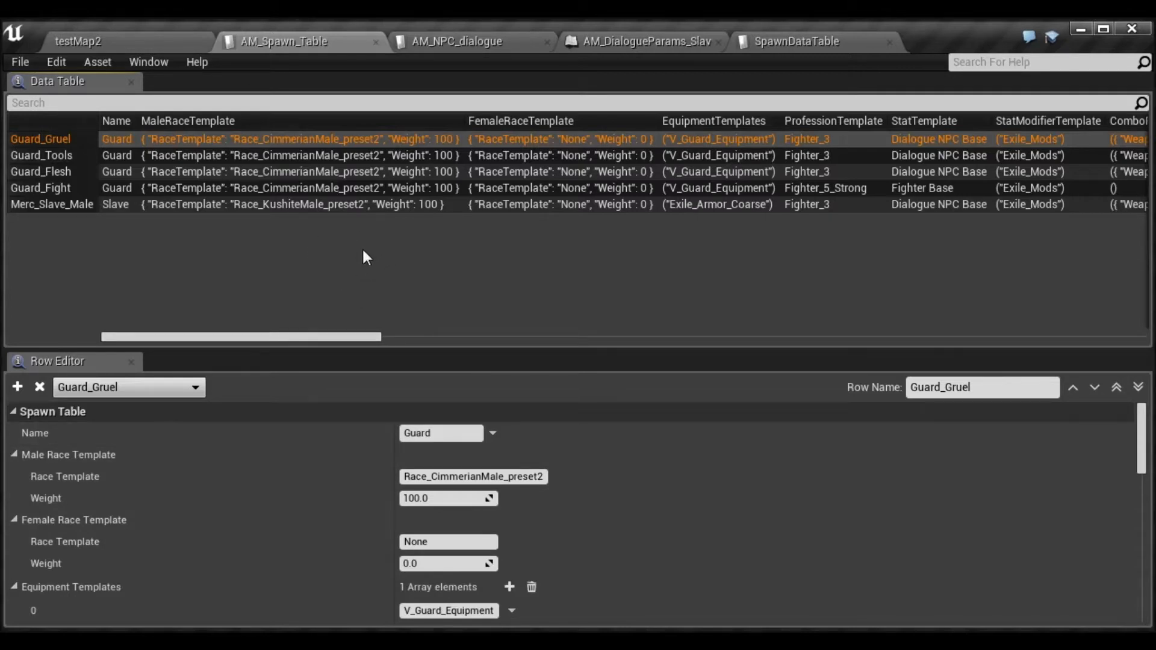
{"action": "left_click", "coordinate": [823, 47]}
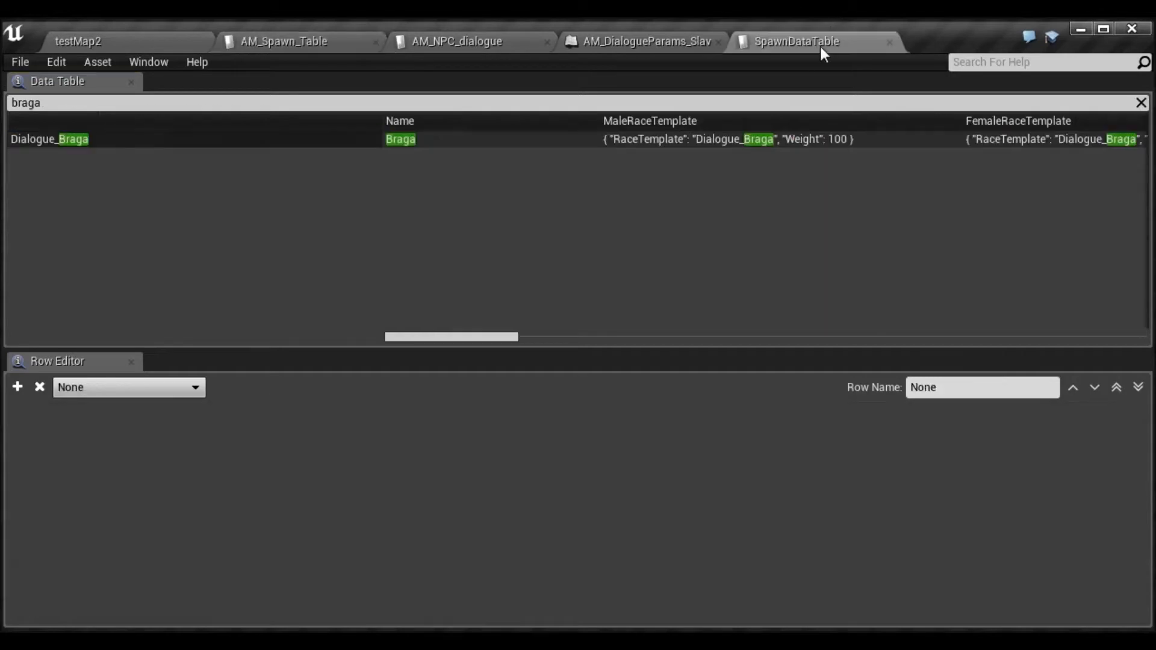
{"action": "left_click", "coordinate": [890, 41]}
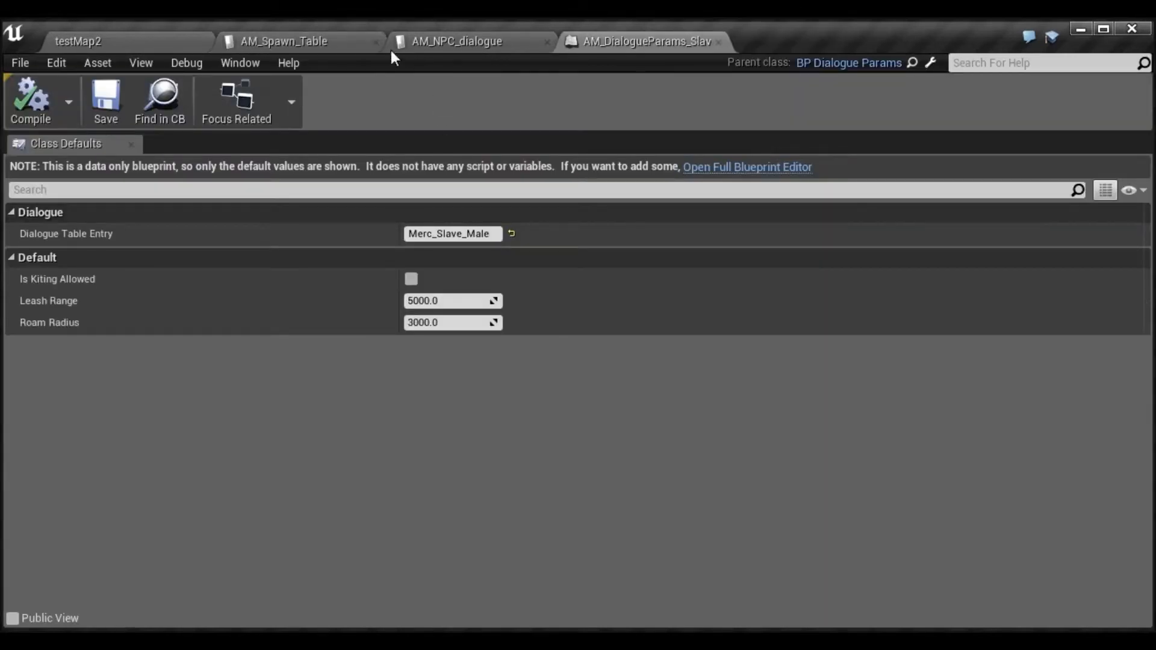
{"action": "left_click", "coordinate": [288, 41]}
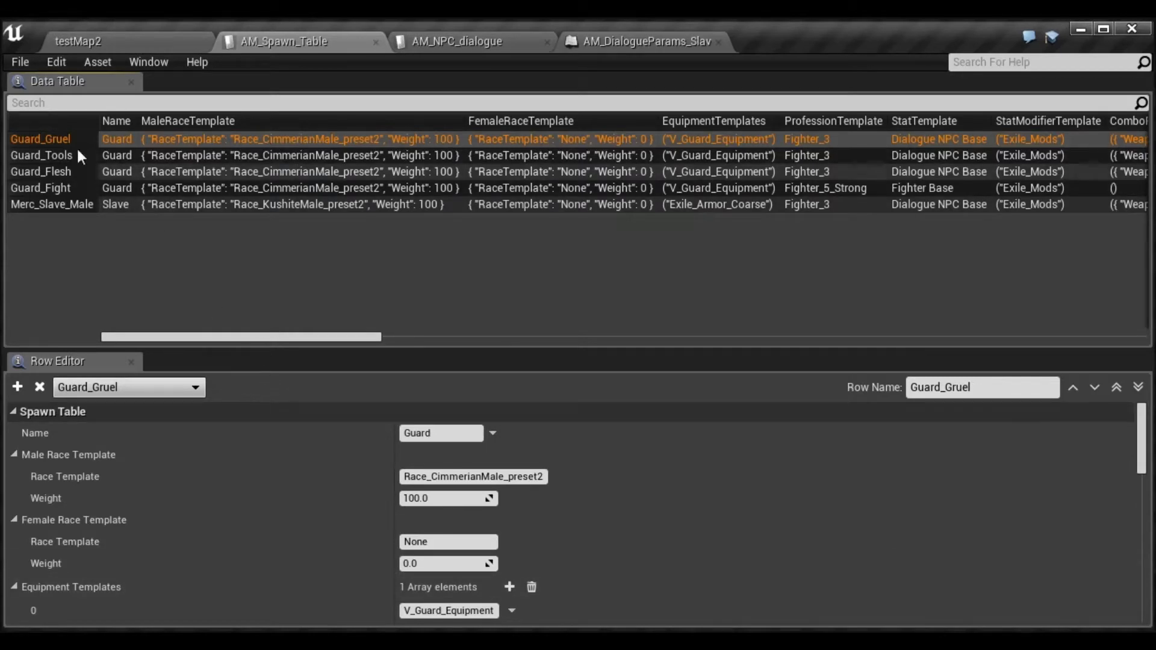
Compare the row name, Name and race template fields of the Guard_Gruel, Guard_Tools and Guard_Flesh rows
{"action": "left_click_drag", "start_coordinate": [971, 387], "coordinate": [890, 385]}
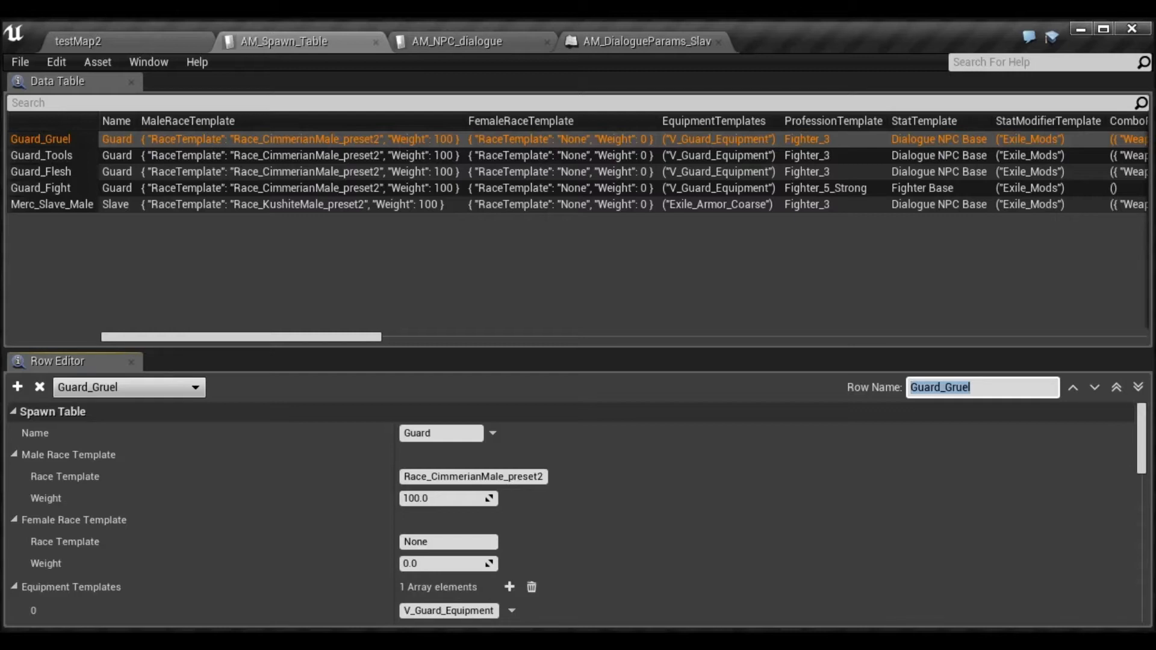
{"action": "left_click", "coordinate": [69, 140]}
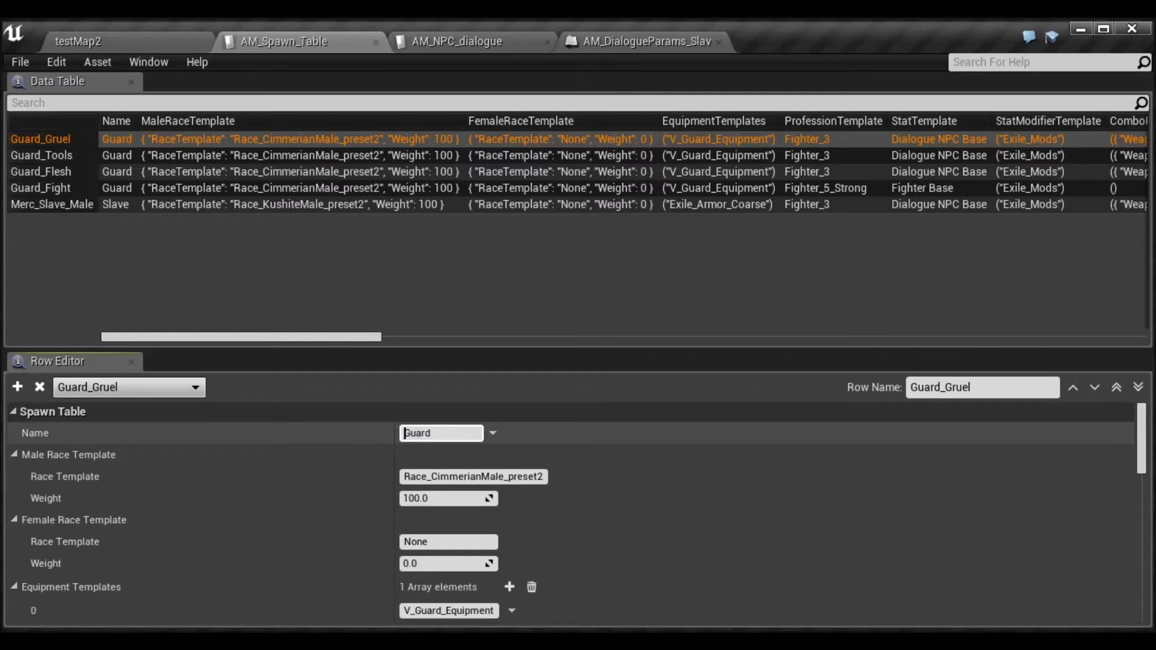
{"action": "left_click", "coordinate": [281, 160]}
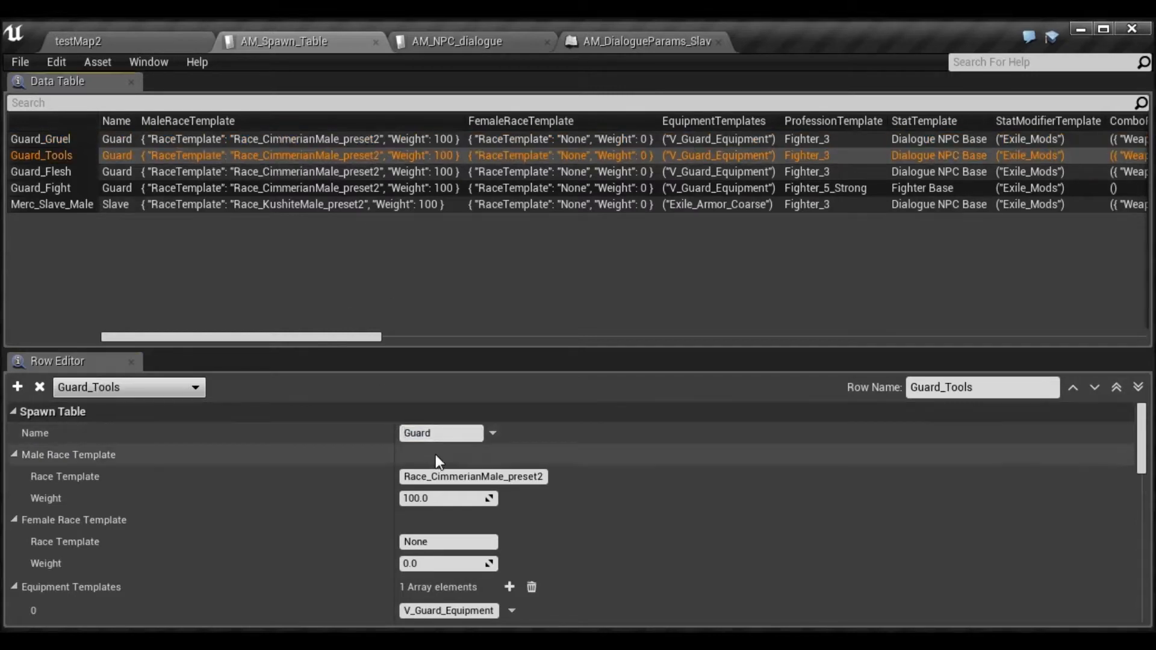
{"action": "left_click", "coordinate": [312, 171]}
{"action": "left_click", "coordinate": [297, 140]}
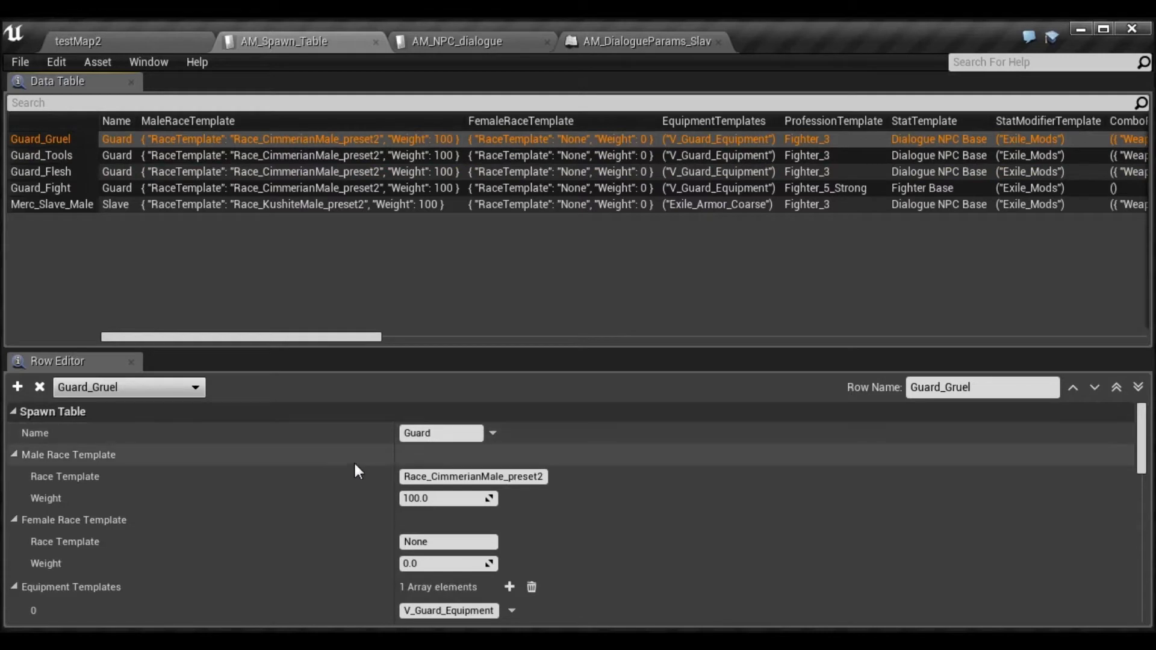
{"action": "scroll", "coordinate": [347, 462], "scroll_direction": "down", "scroll_amount": 1}
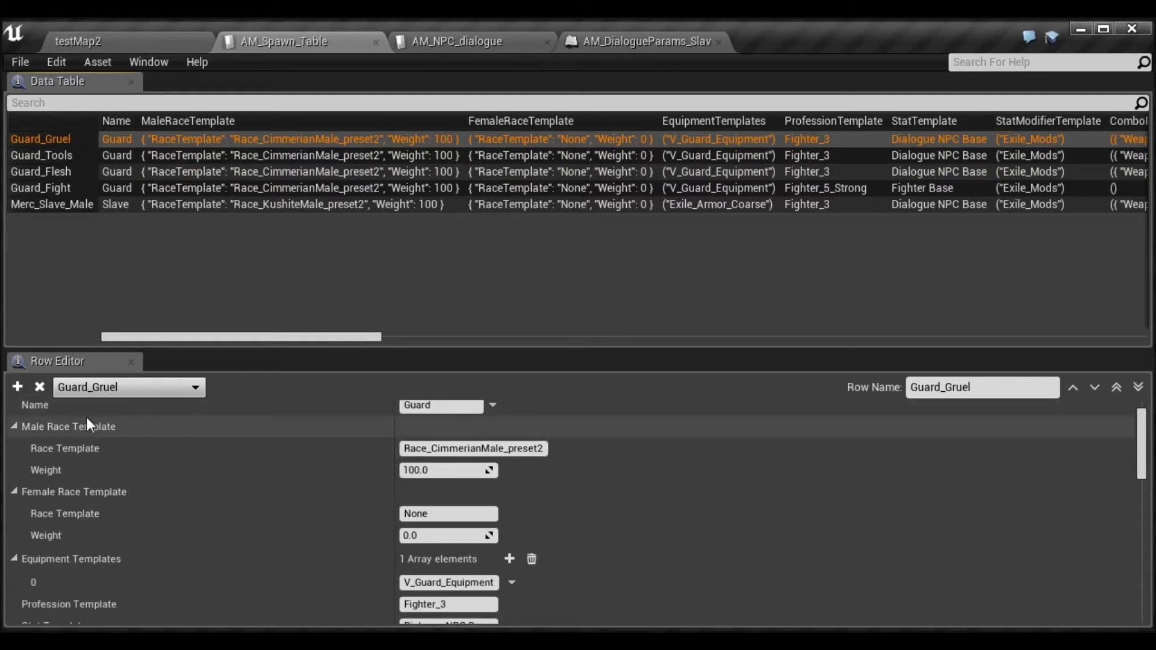
{"action": "scroll", "coordinate": [83, 445], "scroll_direction": "up", "scroll_amount": 1}
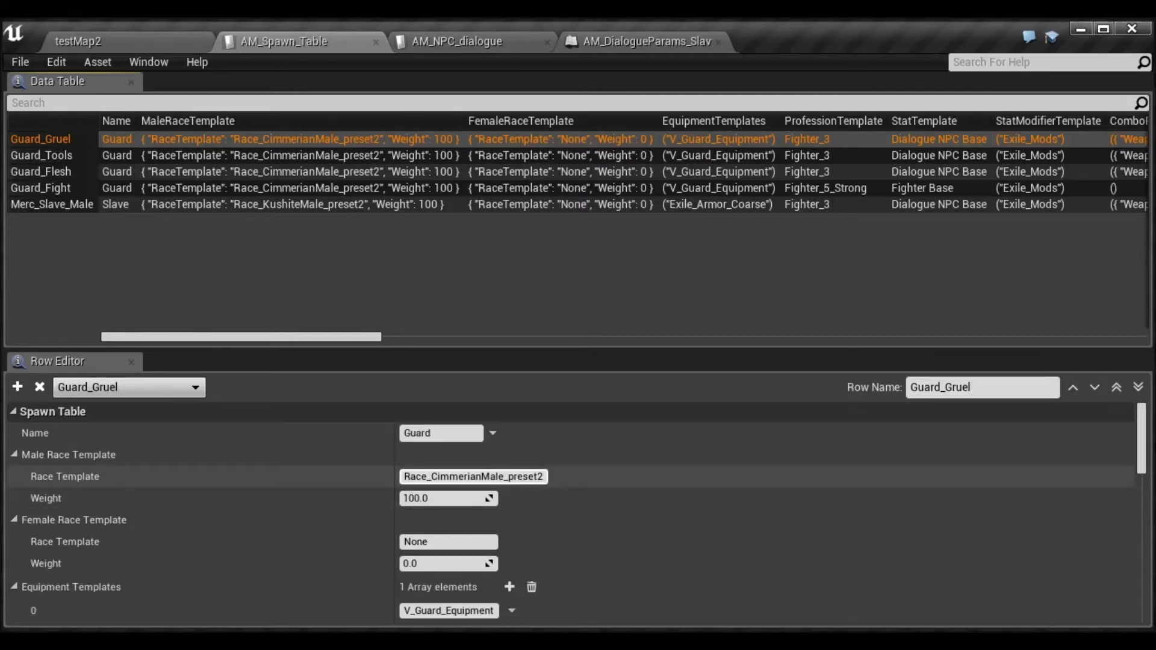
Open RaceTemplateDataTable from the testMap2 content search and inspect its Dialogue_Nunu_the_Cannibal and Dialogue_Braga rows
{"action": "left_click", "coordinate": [143, 41]}
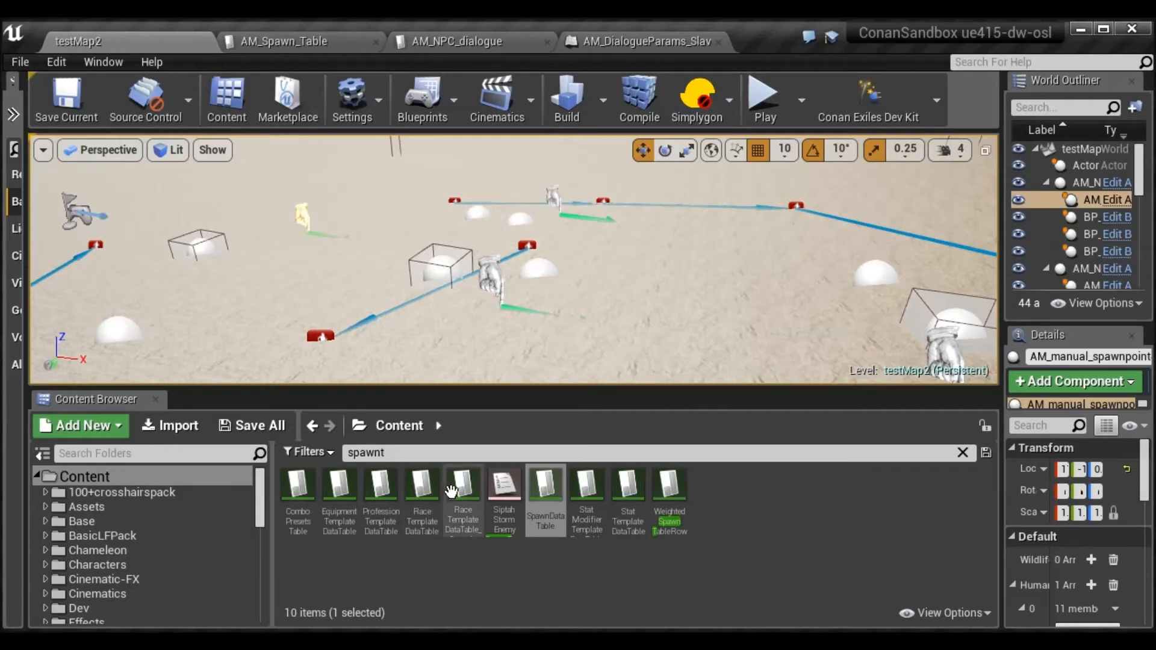
{"action": "left_click", "coordinate": [418, 490]}
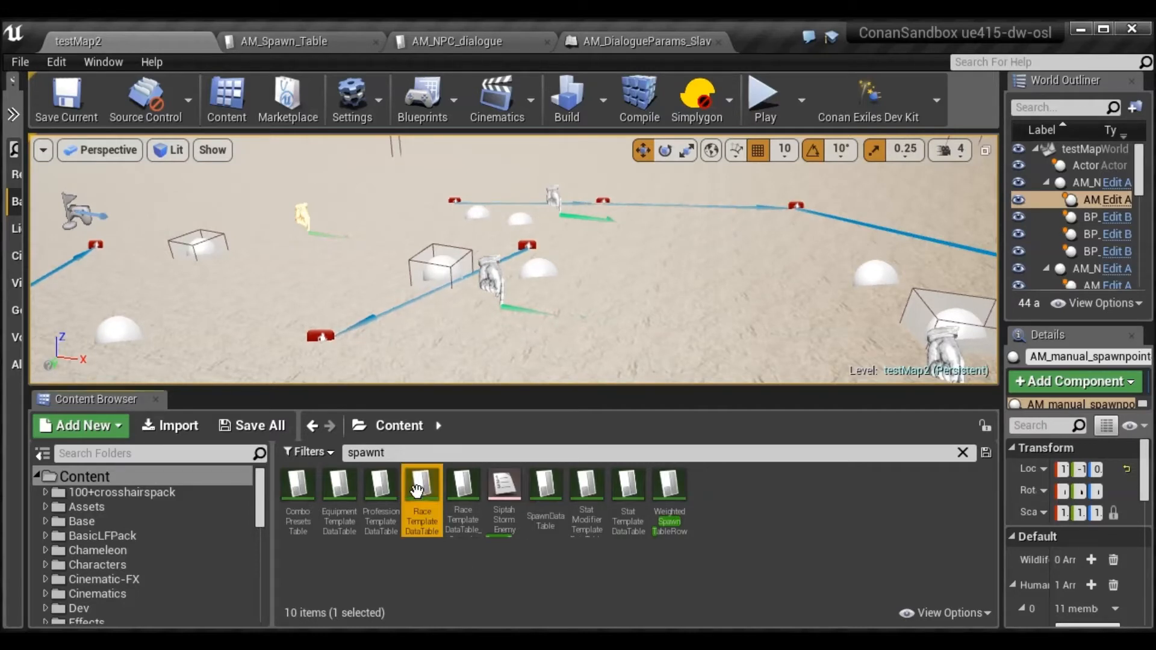
{"action": "double_click", "coordinate": [417, 491]}
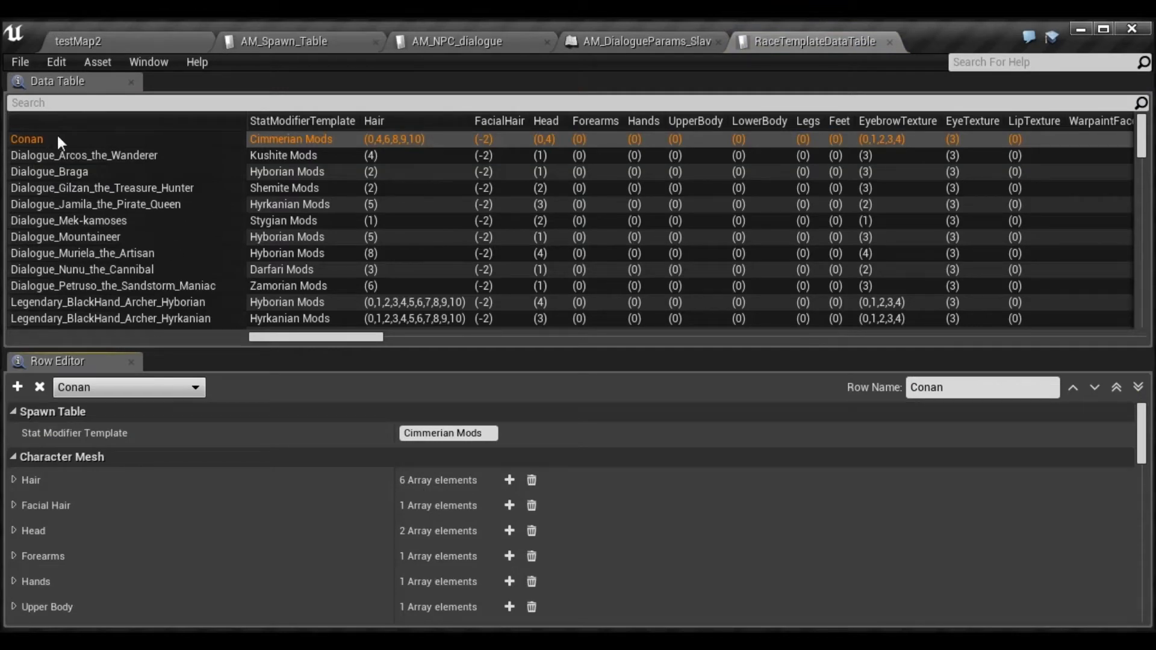
{"action": "scroll", "coordinate": [133, 204], "scroll_direction": "down", "scroll_amount": 3}
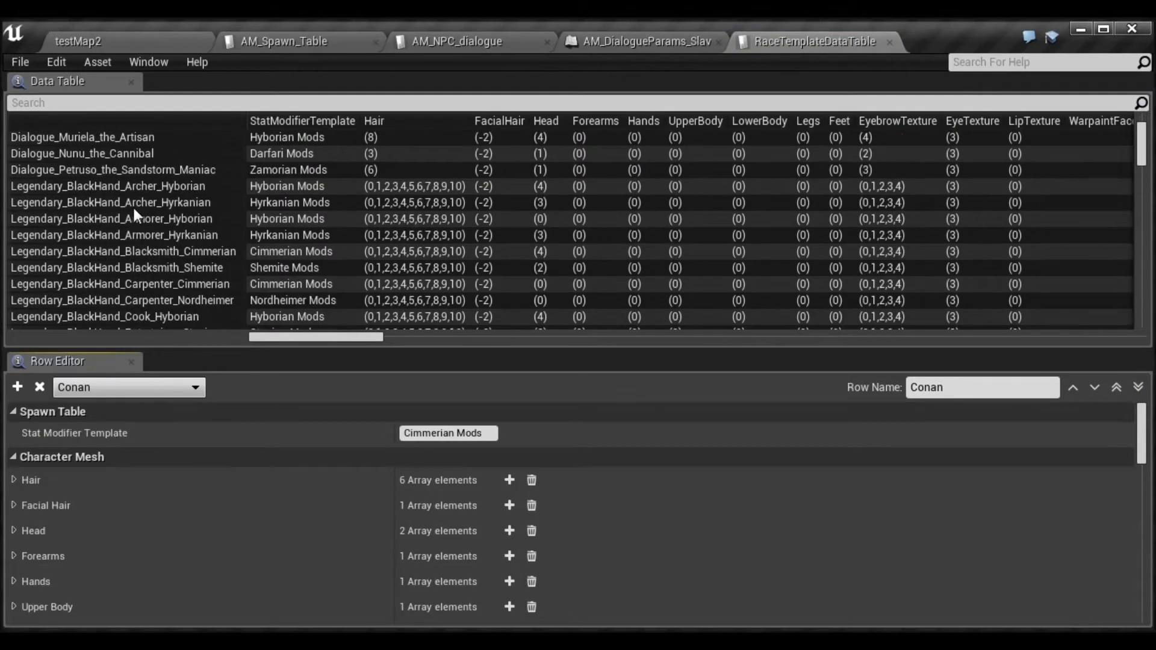
{"action": "left_click", "coordinate": [86, 158]}
{"action": "scroll", "coordinate": [99, 188], "scroll_direction": "up", "scroll_amount": 3}
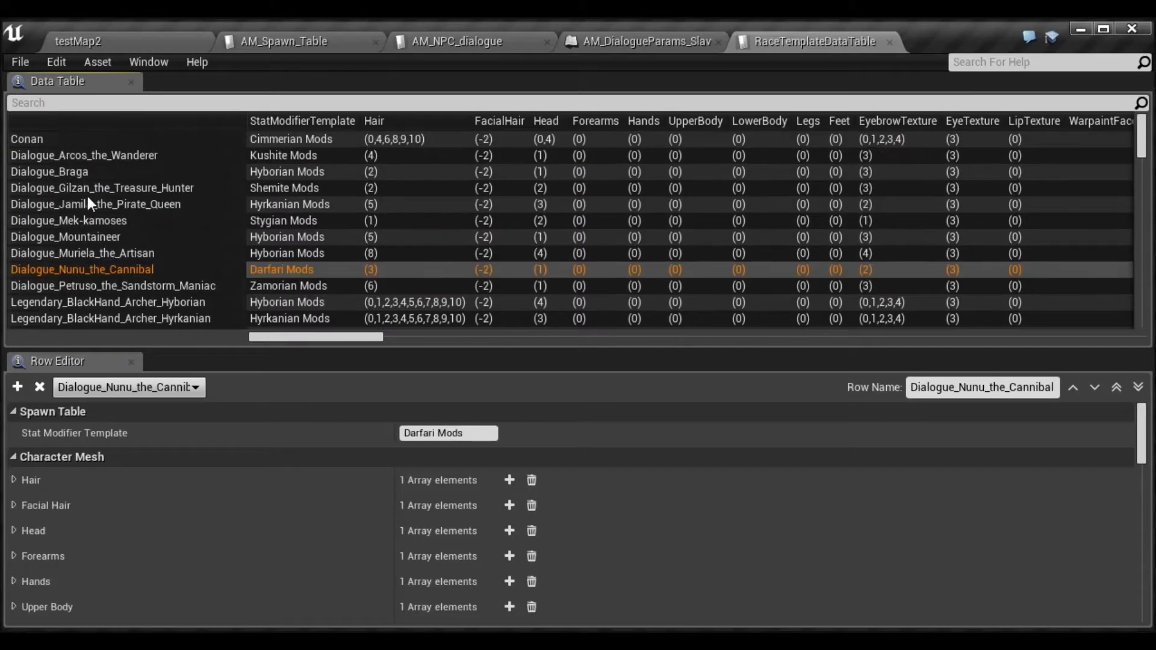
{"action": "left_click", "coordinate": [63, 173]}
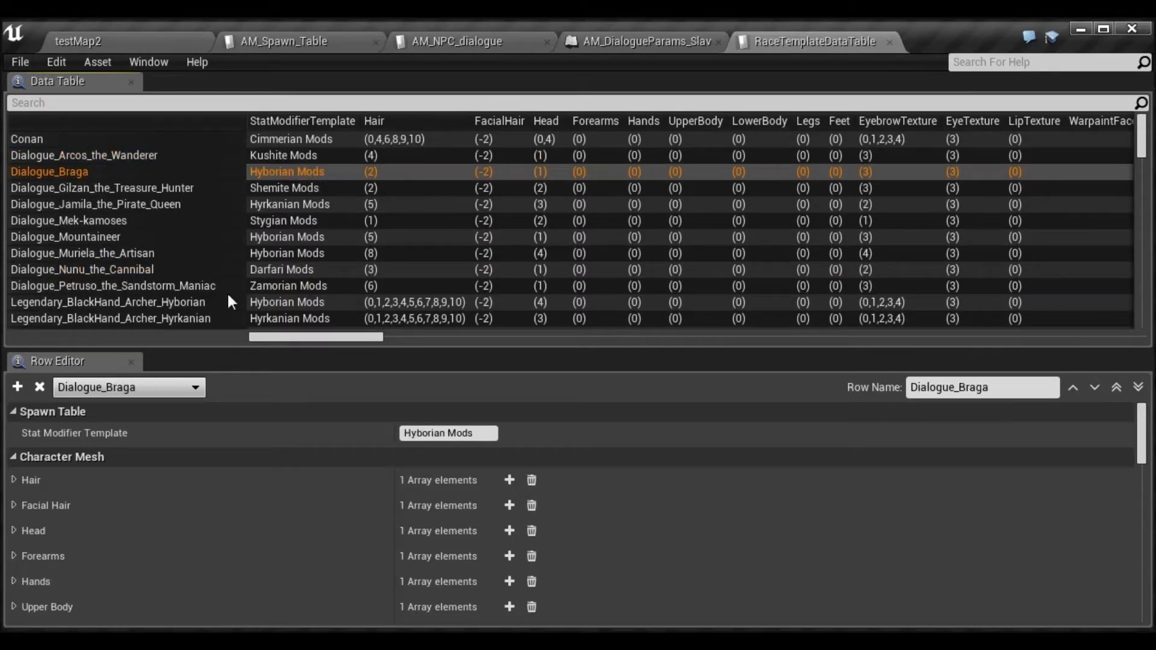
Browse the Legendary rows of RaceTemplateDataTable, sampling the BlackHand Carpenter Nordheimer and Exile Armorer Hyborian entries
{"action": "scroll", "coordinate": [124, 207], "scroll_direction": "down", "scroll_amount": 6}
{"action": "left_click", "coordinate": [62, 184]}
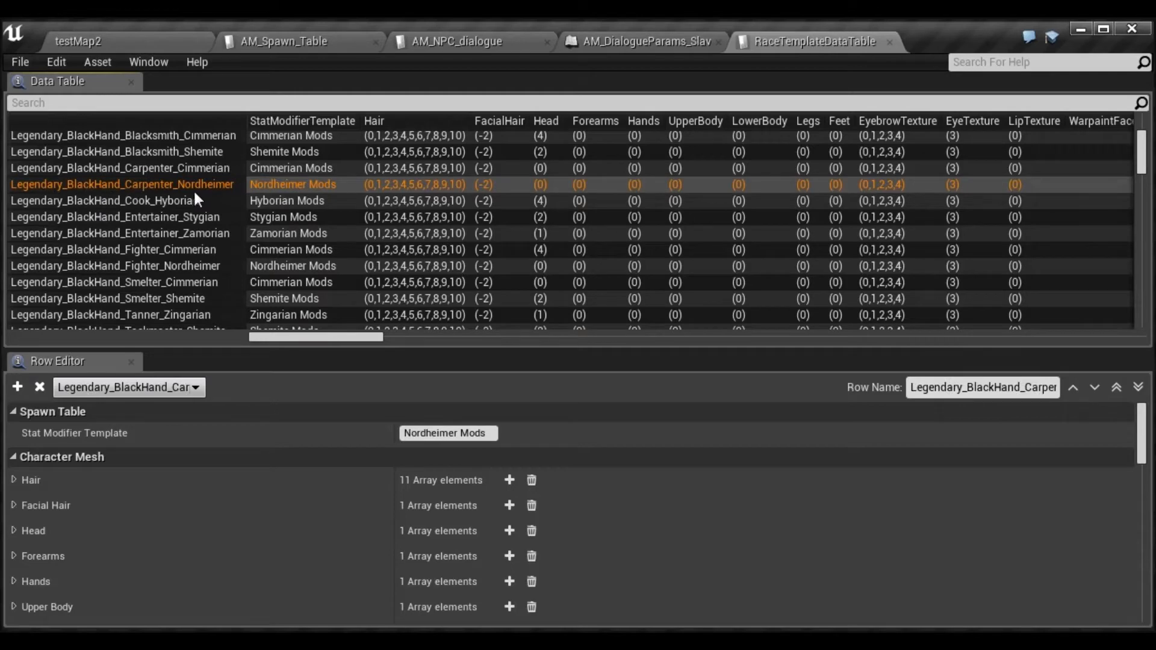
{"action": "scroll", "coordinate": [95, 234], "scroll_direction": "down", "scroll_amount": 6}
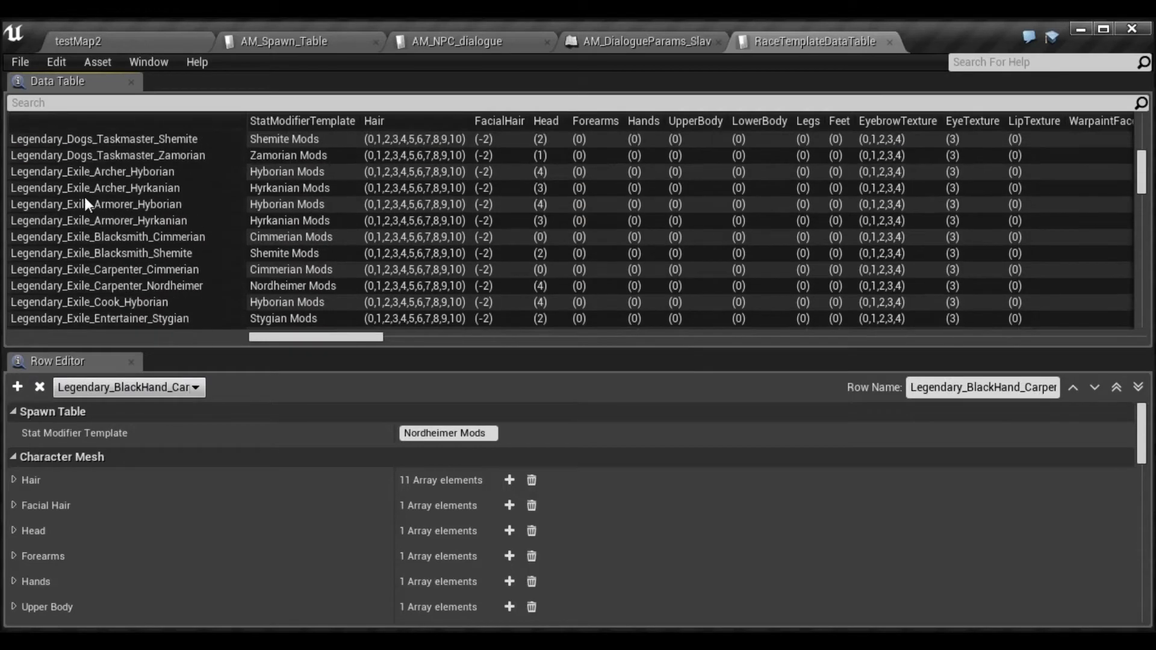
{"action": "left_click", "coordinate": [128, 205]}
{"action": "scroll", "coordinate": [78, 224], "scroll_direction": "down", "scroll_amount": 5}
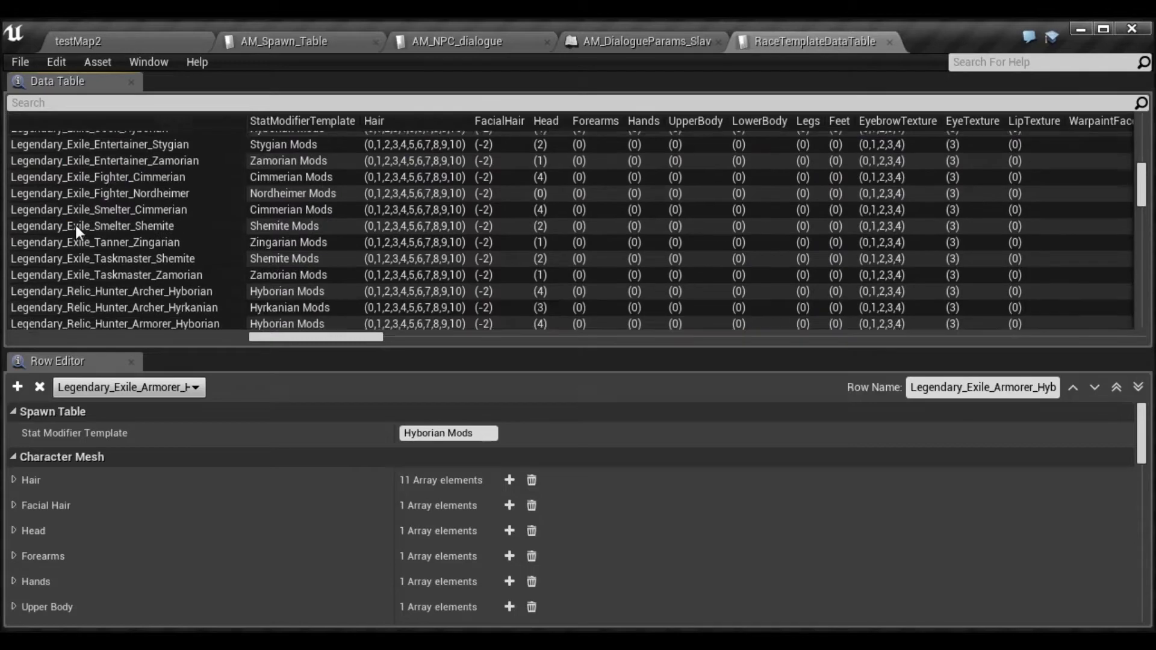
{"action": "left_click", "coordinate": [91, 220]}
{"action": "scroll", "coordinate": [88, 224], "scroll_direction": "down", "scroll_amount": 2}
{"action": "left_click", "coordinate": [120, 142]}
Inspect the Race_DarfariMale_preset2 and Race_DarfariFemale_preset2 rows and browse the other race presets in RaceTemplateDataTable
{"action": "scroll", "coordinate": [115, 235], "scroll_direction": "down", "scroll_amount": 4}
{"action": "left_click", "coordinate": [34, 217]}
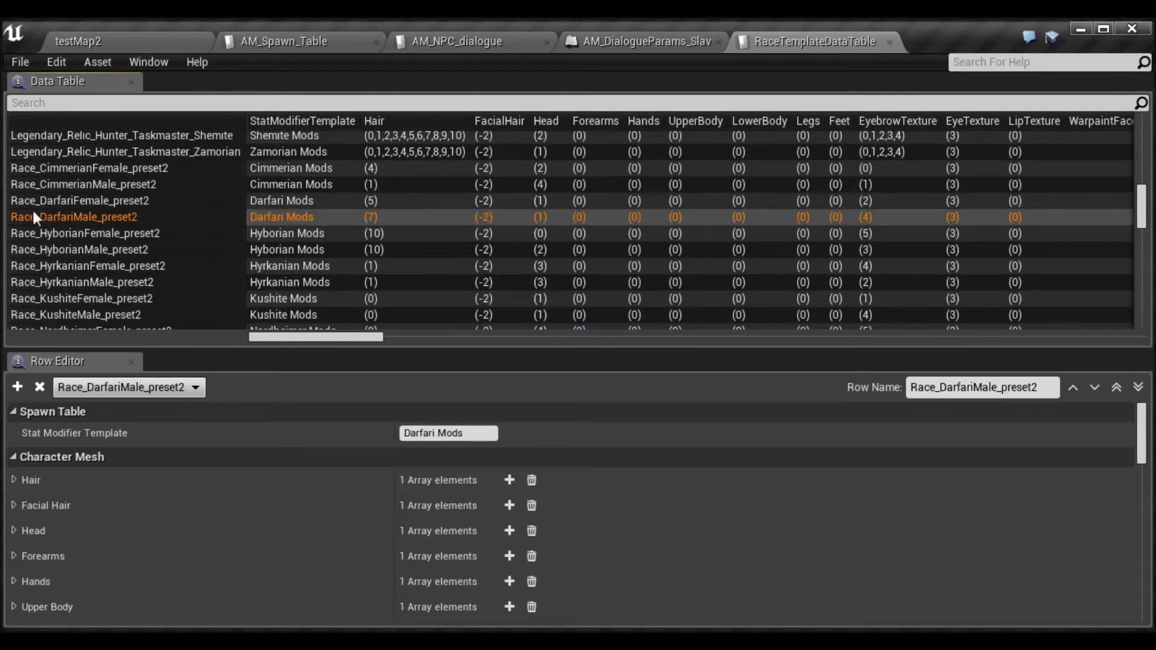
{"action": "left_click", "coordinate": [96, 202]}
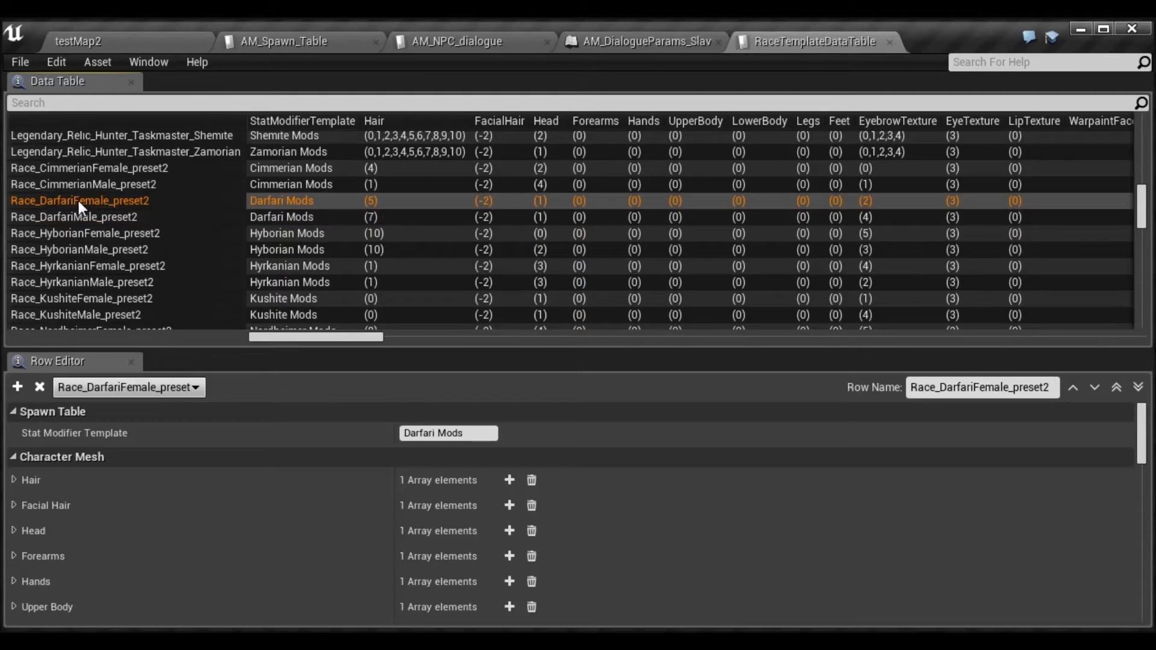
{"action": "scroll", "coordinate": [121, 248], "scroll_direction": "down", "scroll_amount": 2}
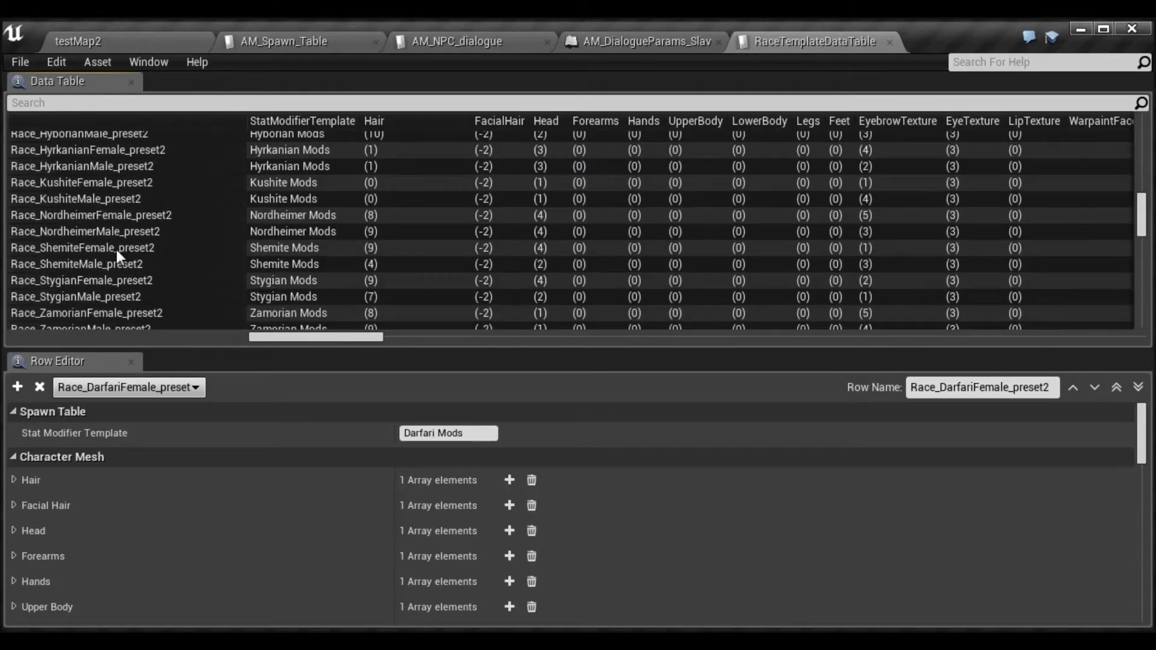
{"action": "scroll", "coordinate": [117, 249], "scroll_direction": "up", "scroll_amount": 3}
{"action": "scroll", "coordinate": [111, 226], "scroll_direction": "down", "scroll_amount": 5}
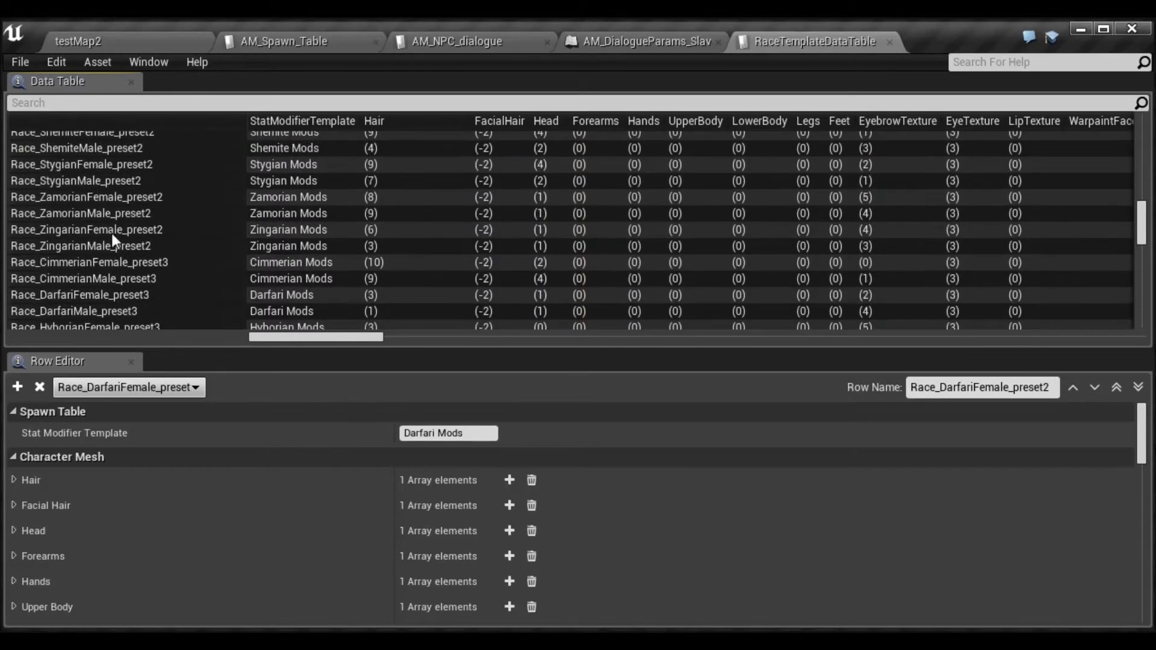
Return to AM_Spawn_Table and check the male and female race template fields of the Guard_Gruel row
{"action": "left_click", "coordinate": [318, 44]}
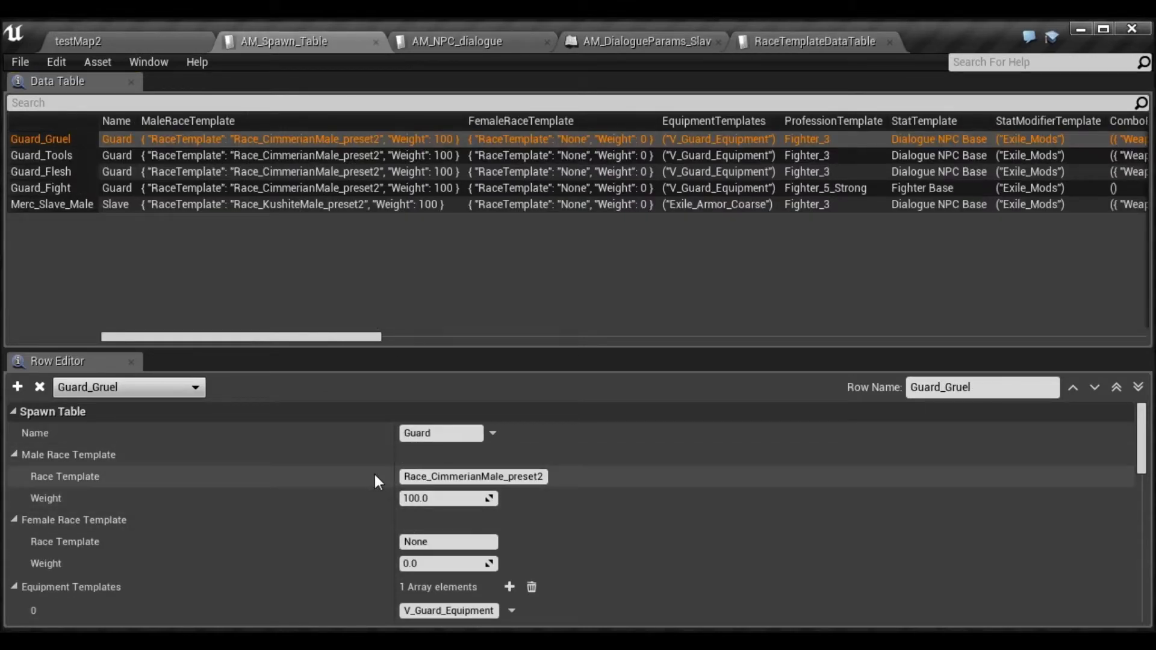
{"action": "left_click", "coordinate": [403, 477]}
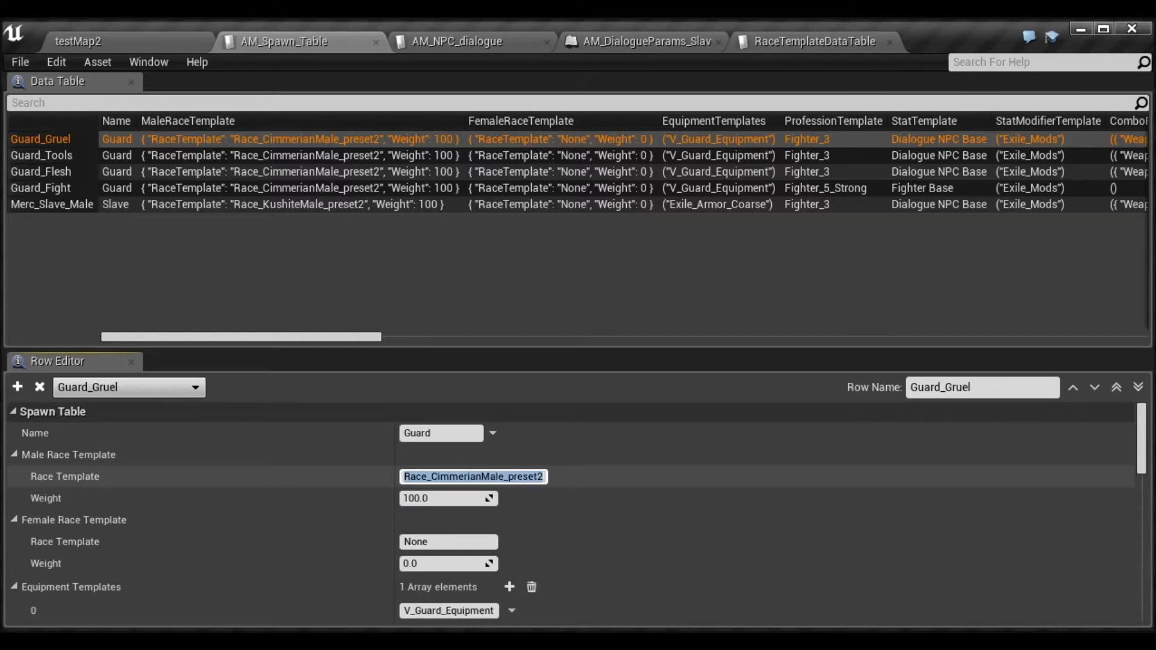
{"action": "scroll", "coordinate": [335, 472], "scroll_direction": "down", "scroll_amount": 1}
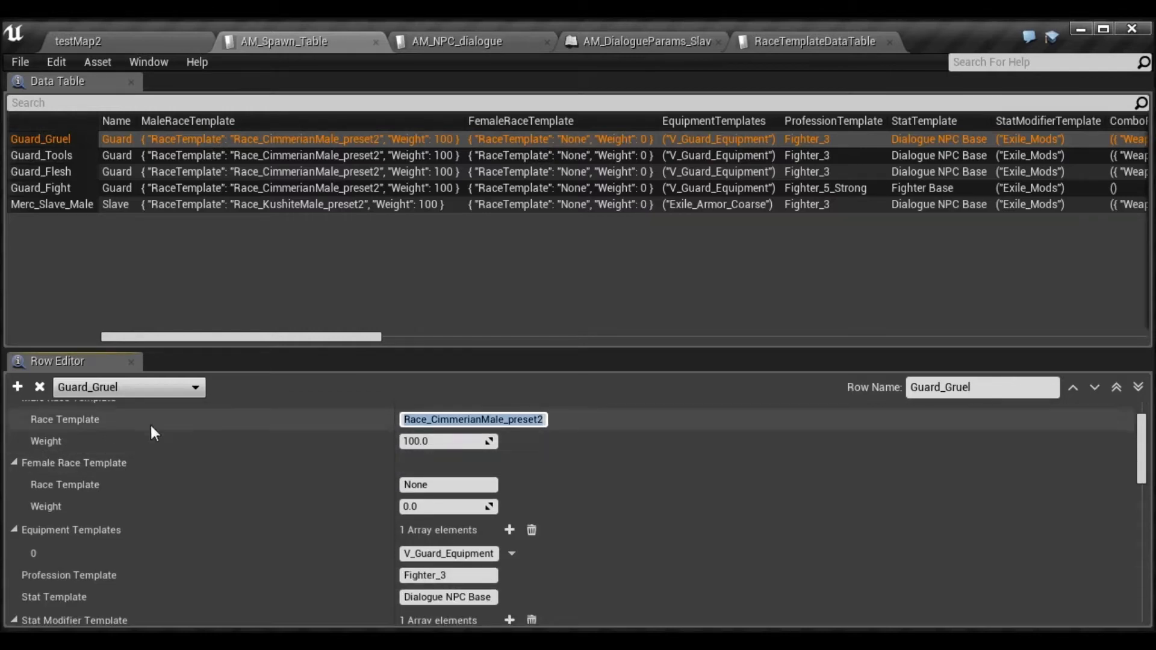
{"action": "scroll", "coordinate": [247, 487], "scroll_direction": "up", "scroll_amount": 1}
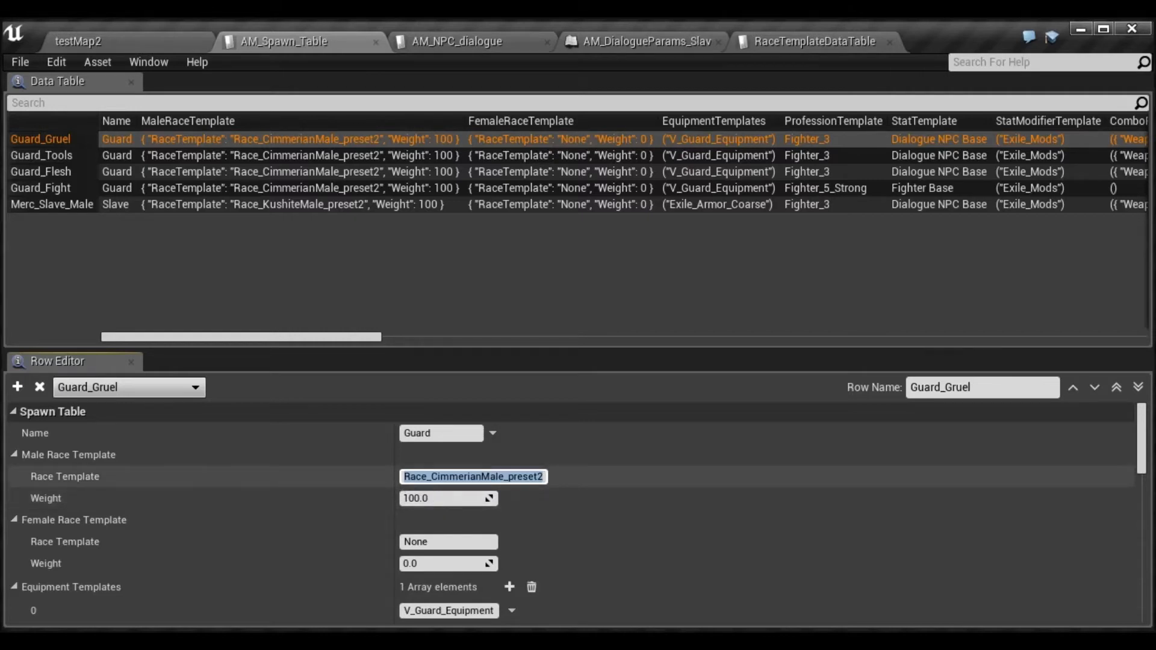
{"action": "scroll", "coordinate": [326, 472], "scroll_direction": "down", "scroll_amount": 3}
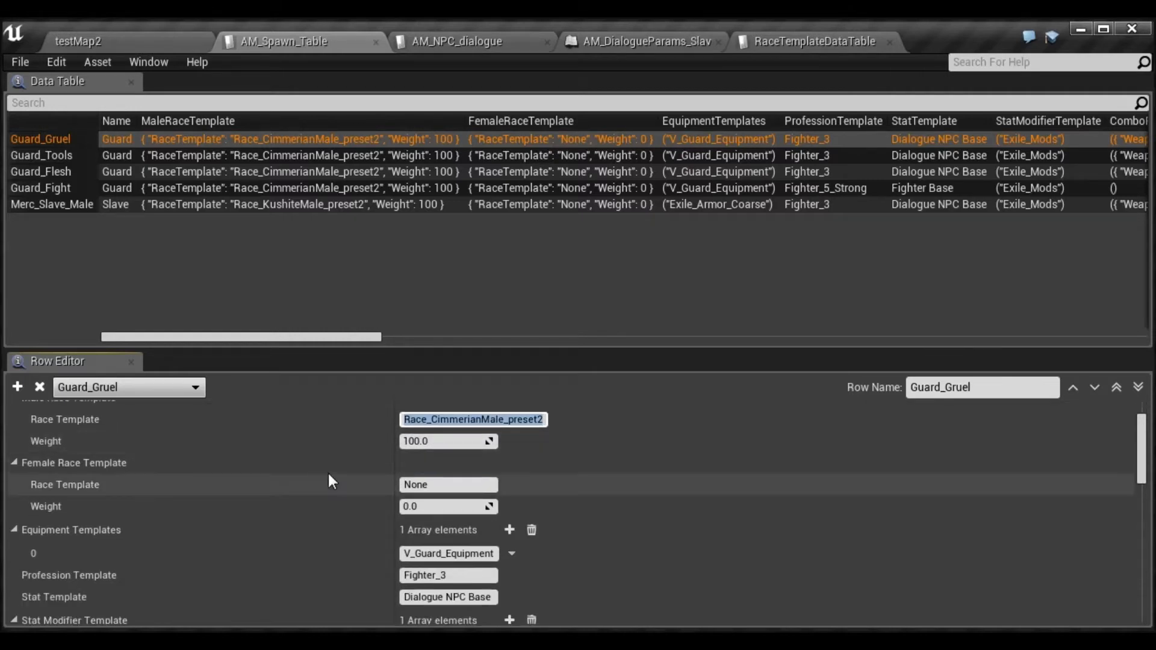
{"action": "scroll", "coordinate": [145, 476], "scroll_direction": "down", "scroll_amount": 1}
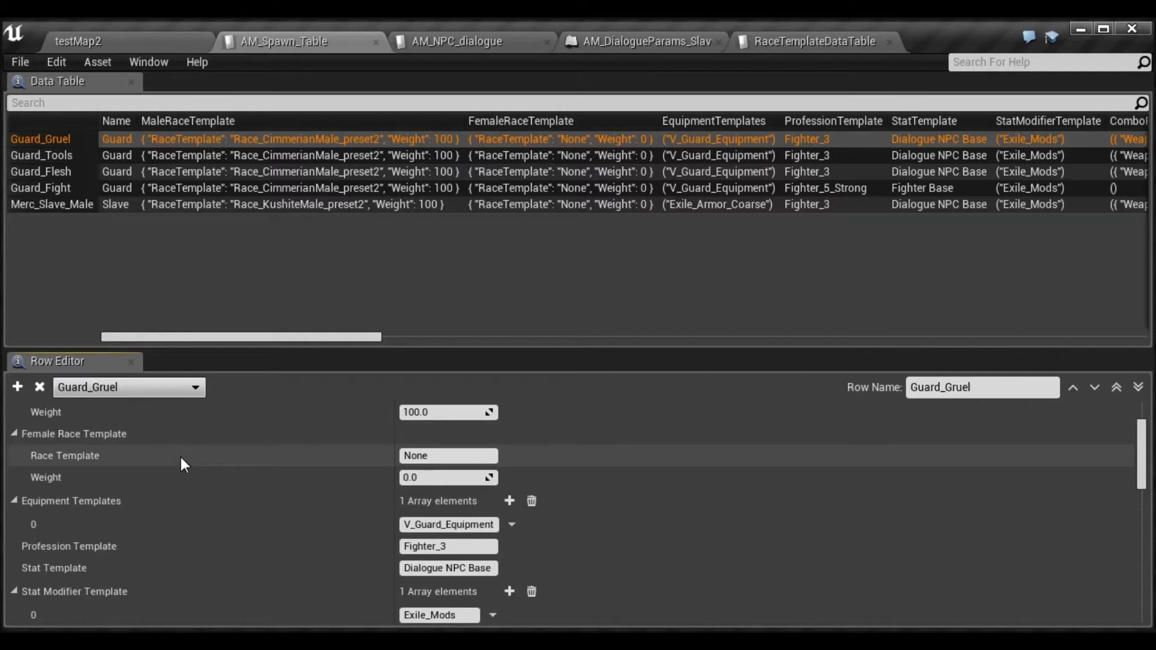
{"action": "scroll", "coordinate": [181, 456], "scroll_direction": "up", "scroll_amount": 1}
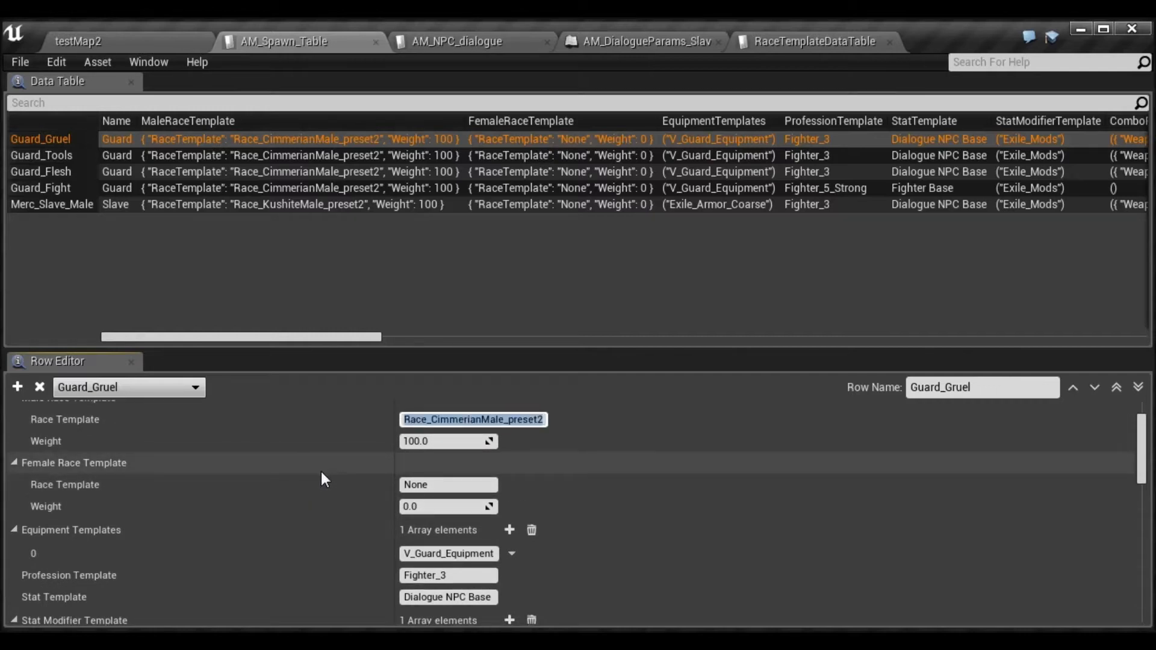
Review the Guard_Gruel row's race template weights and its equipment template entry
{"action": "scroll", "coordinate": [325, 468], "scroll_direction": "down", "scroll_amount": 1}
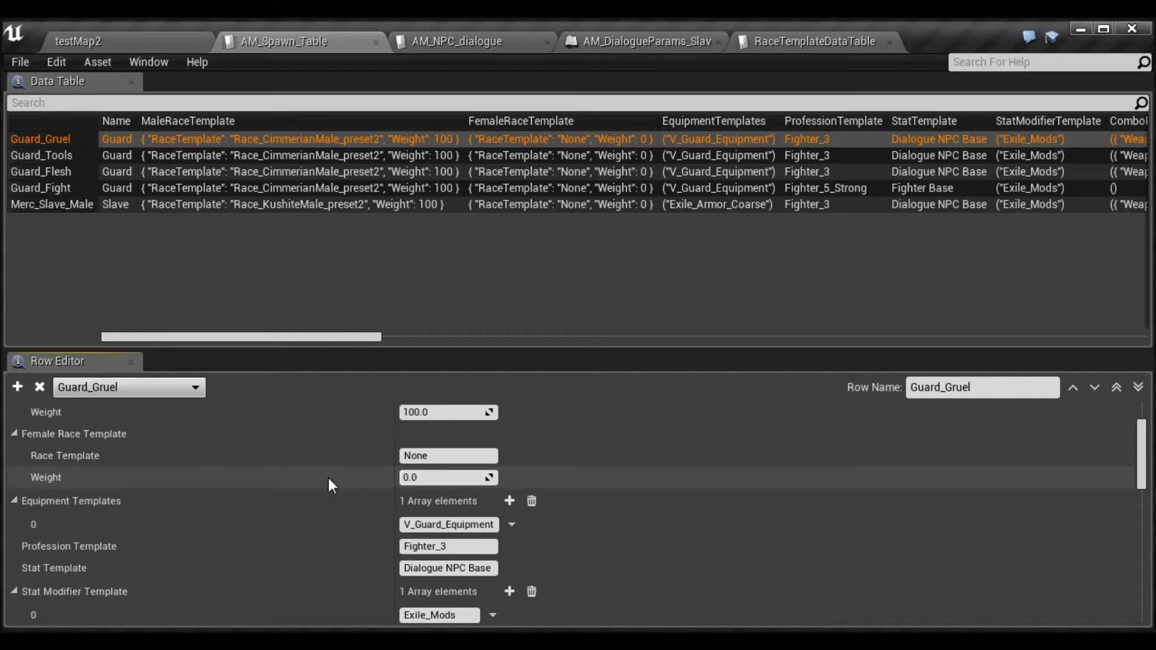
{"action": "scroll", "coordinate": [319, 457], "scroll_direction": "down", "scroll_amount": 1}
{"action": "scroll", "coordinate": [318, 452], "scroll_direction": "down", "scroll_amount": 1}
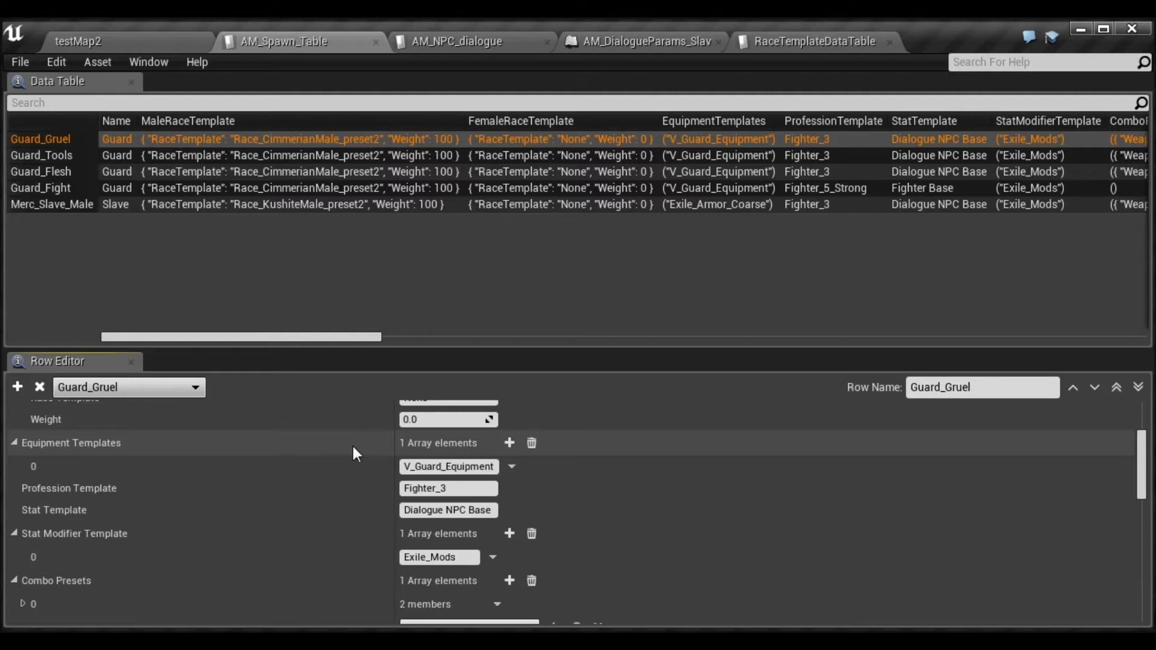
{"action": "scroll", "coordinate": [361, 452], "scroll_direction": "up", "scroll_amount": 3}
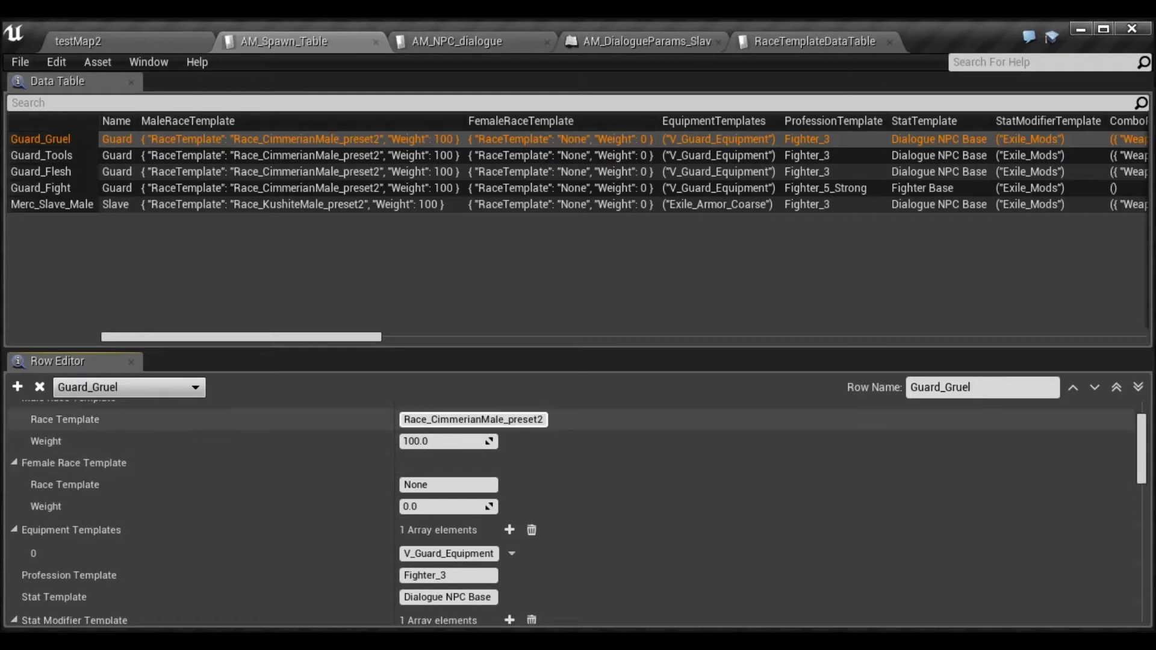
{"action": "scroll", "coordinate": [343, 440], "scroll_direction": "down", "scroll_amount": 3}
{"action": "scroll", "coordinate": [304, 441], "scroll_direction": "down", "scroll_amount": 1}
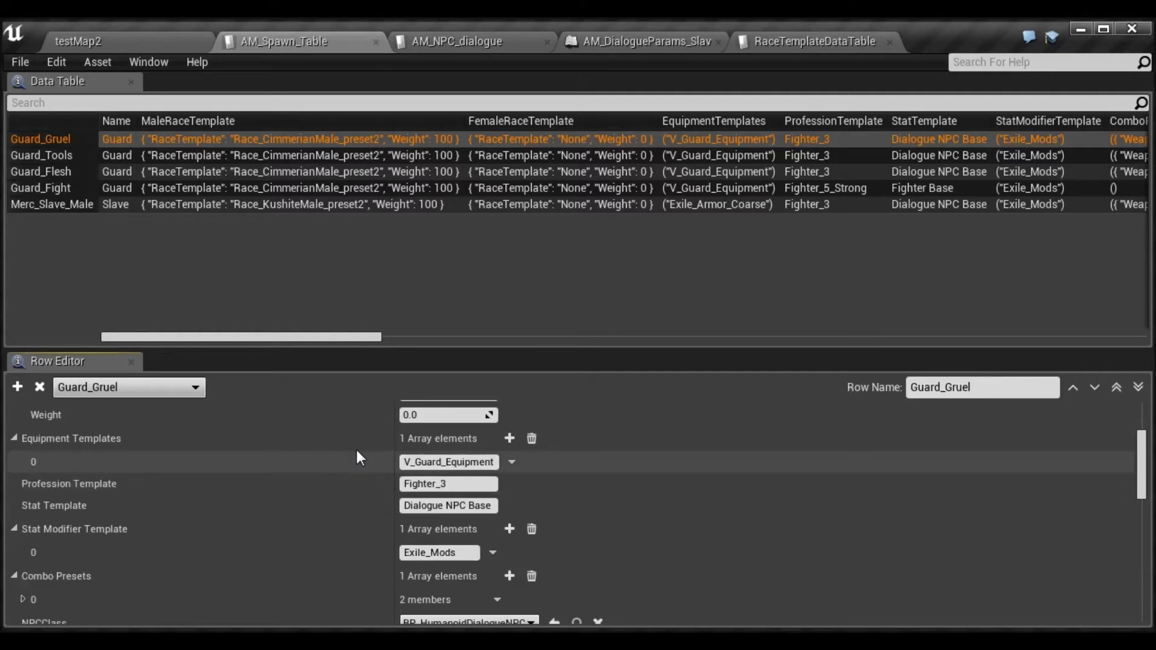
Open EquipmentTemplateDataTable from the testMap2 content search, filter it by "silent", and review the SilentLegion_Armor row's equipment slots
{"action": "left_click", "coordinate": [155, 41]}
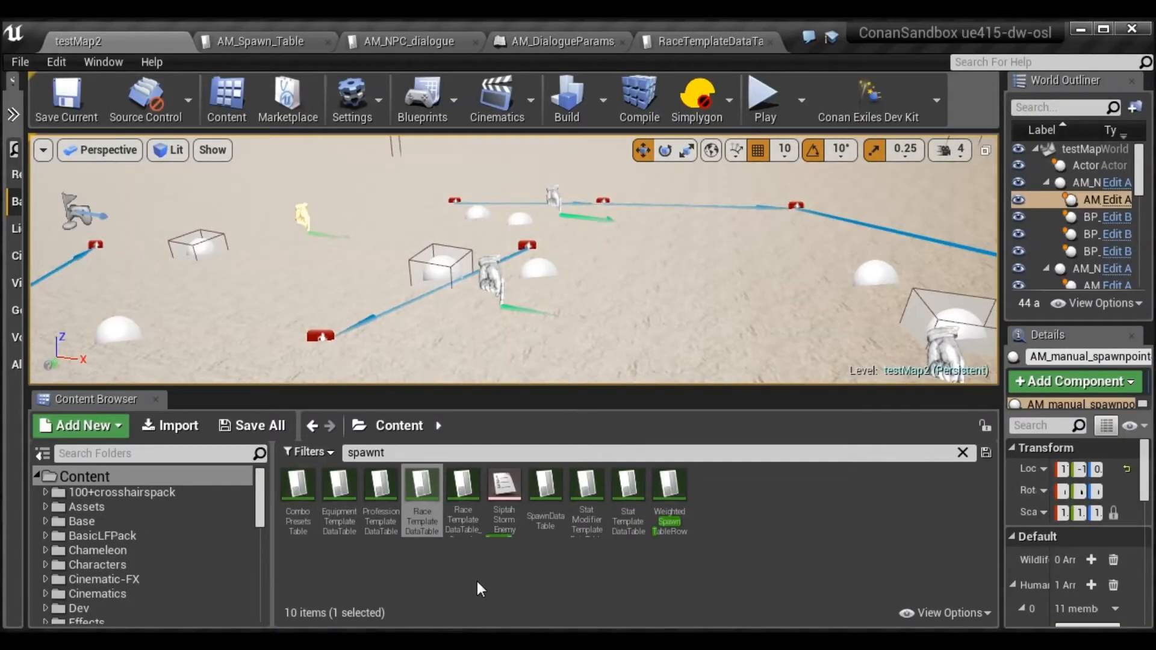
{"action": "double_click", "coordinate": [338, 489]}
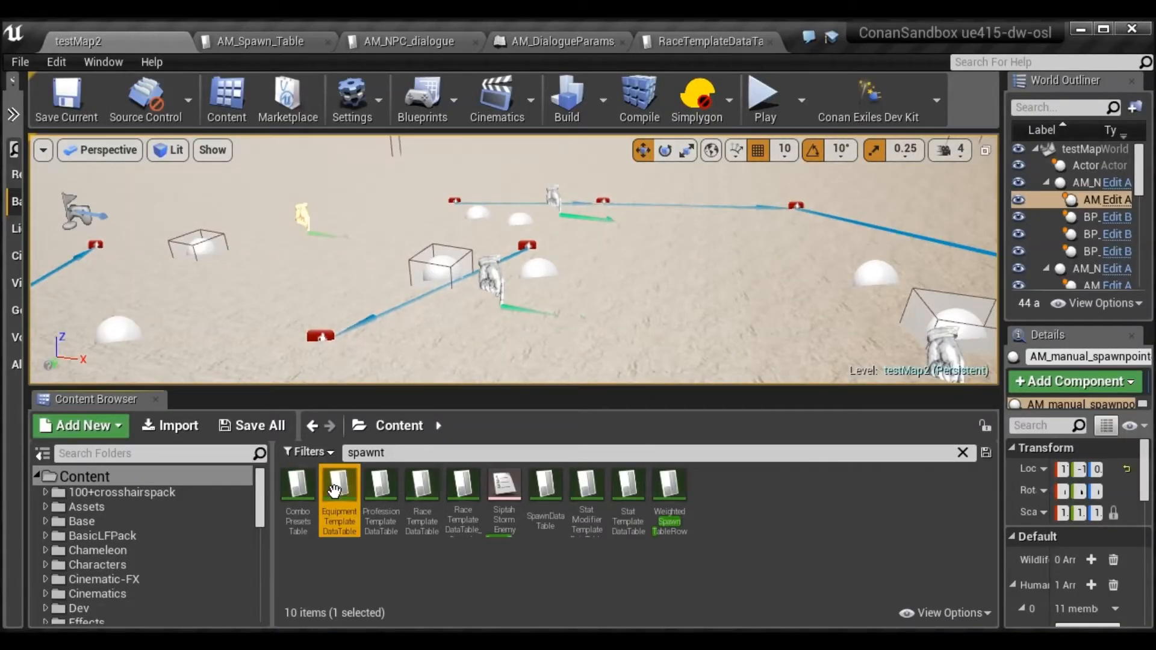
{"action": "left_click", "coordinate": [300, 103]}
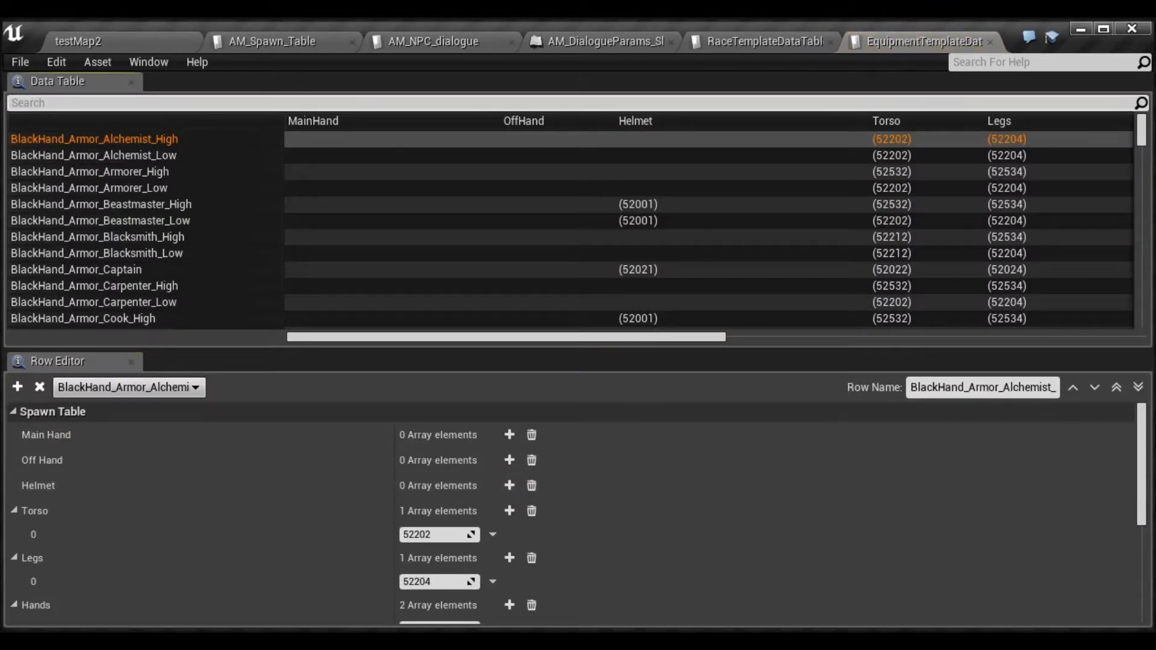
{"action": "type", "text": "silent"}
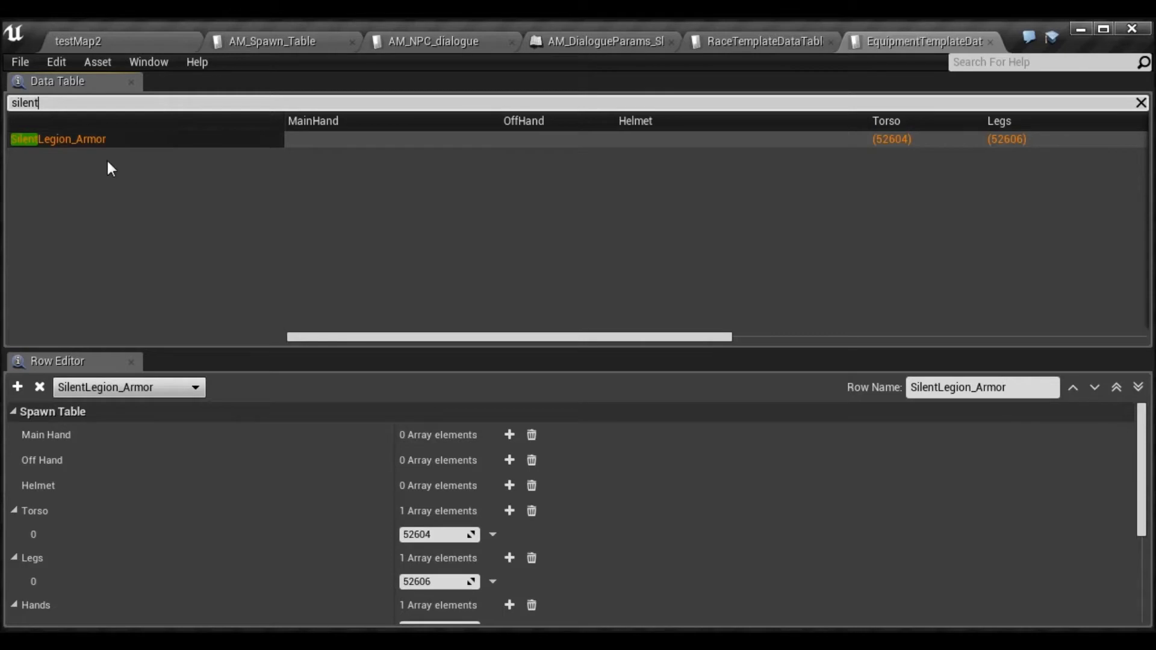
{"action": "left_click", "coordinate": [78, 138]}
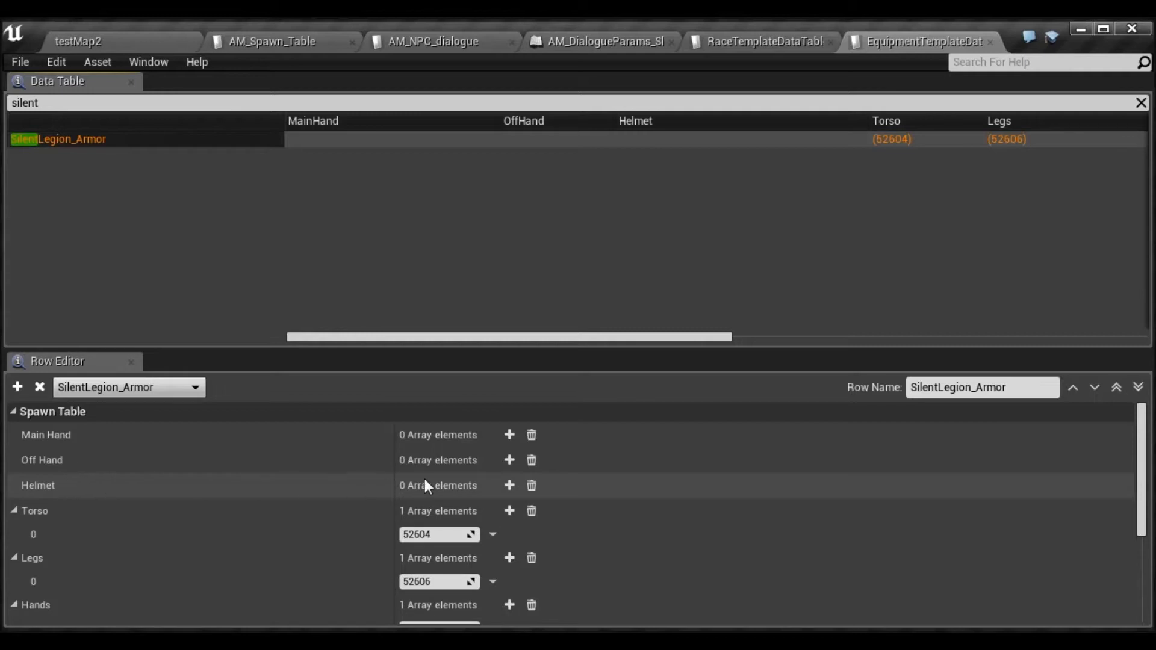
{"action": "scroll", "coordinate": [330, 493], "scroll_direction": "down", "scroll_amount": 5}
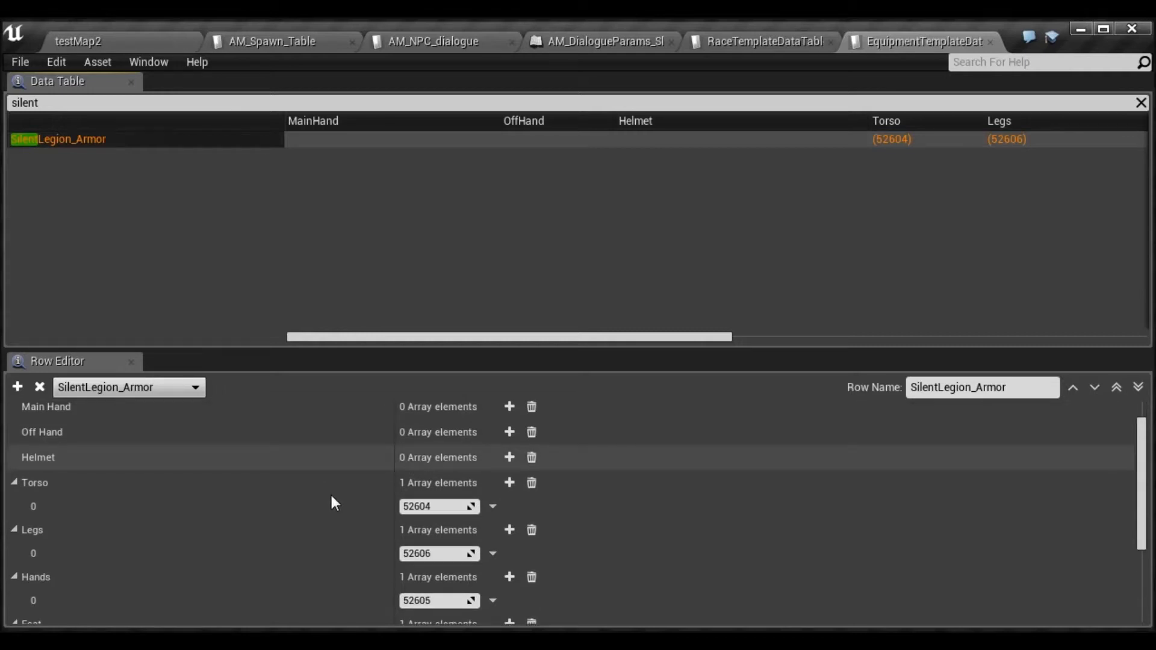
{"action": "scroll", "coordinate": [330, 547], "scroll_direction": "up", "scroll_amount": 5}
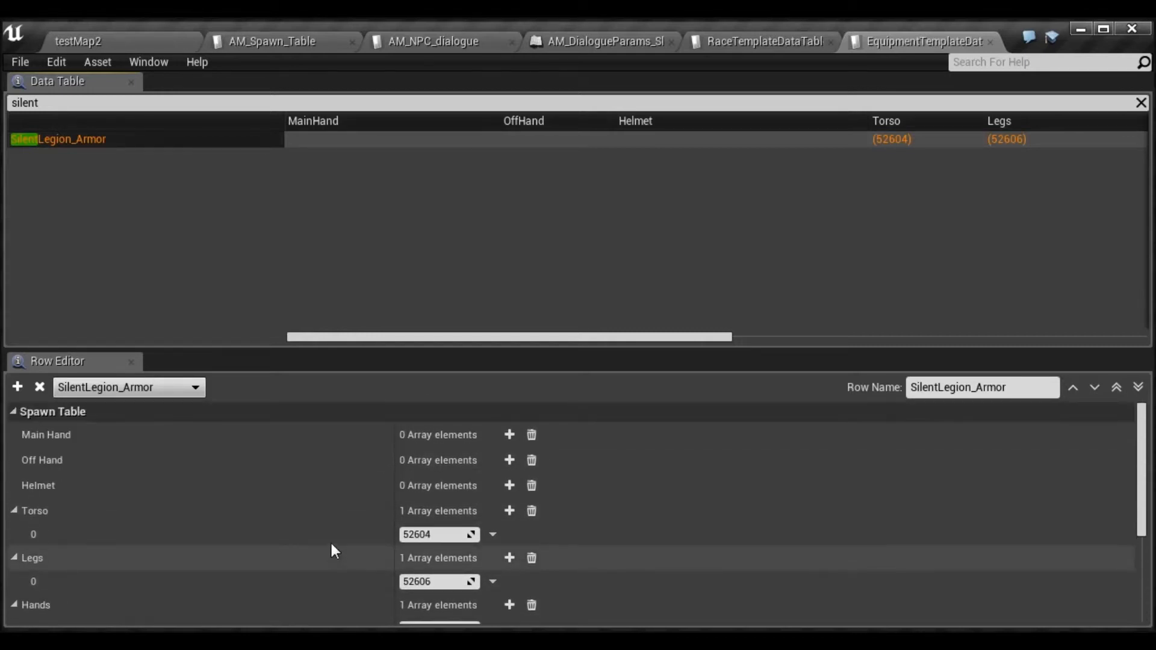
Clear the testMap2 content search and open the AM_Equipment_Table data table from the Awesome_Custom_Map mod folder
{"action": "left_click", "coordinate": [135, 39]}
{"action": "left_click", "coordinate": [358, 452]}
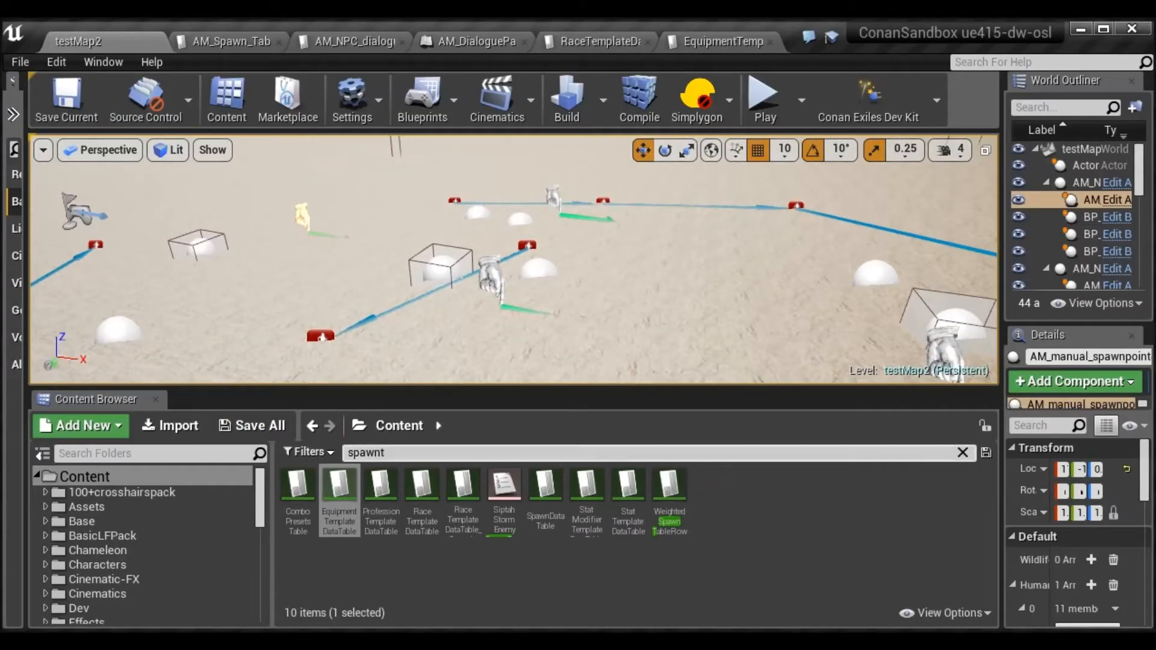
{"action": "key", "text": "BackSpace"}
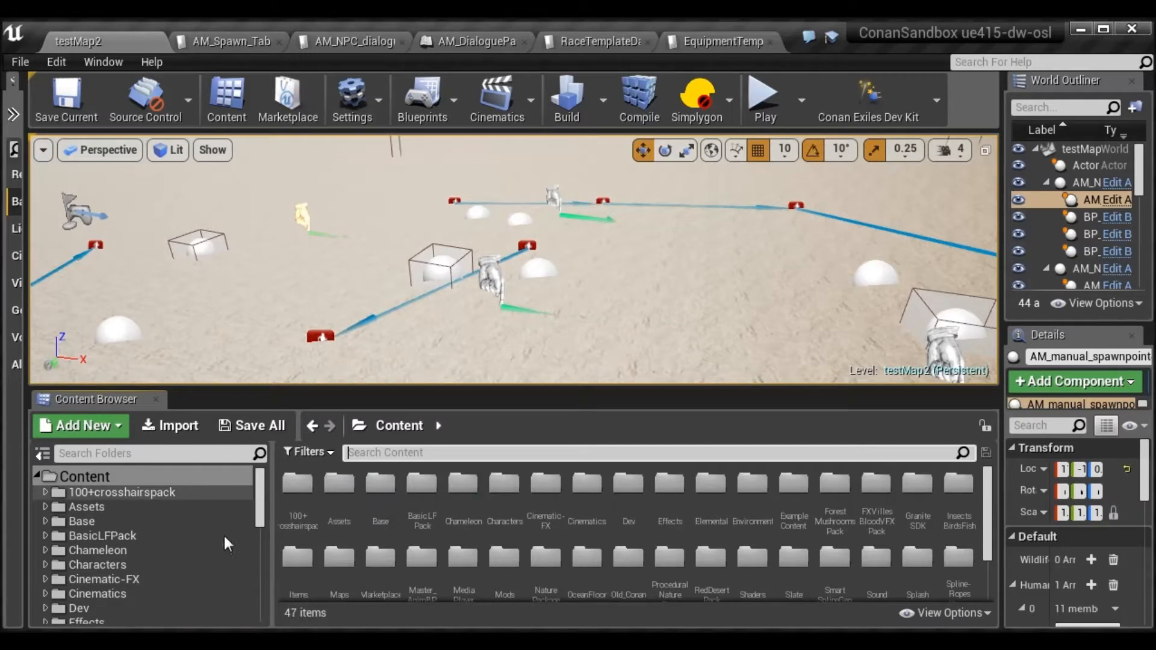
{"action": "scroll", "coordinate": [166, 522], "scroll_direction": "down", "scroll_amount": 5}
{"action": "scroll", "coordinate": [168, 522], "scroll_direction": "down", "scroll_amount": 4}
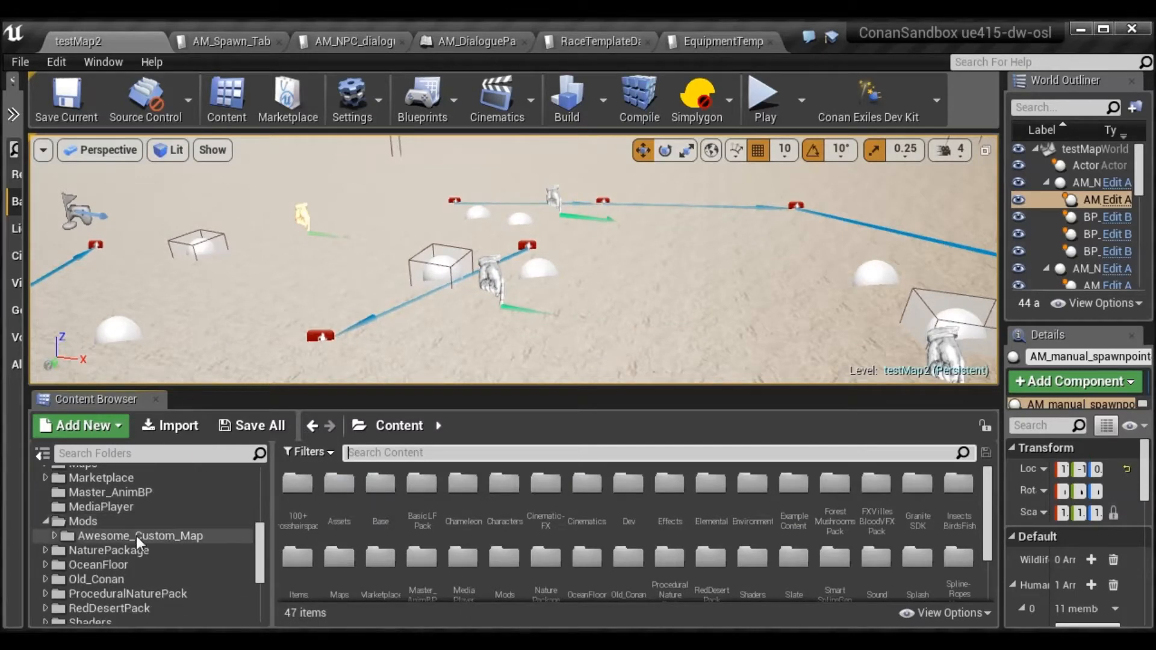
{"action": "left_click", "coordinate": [137, 535]}
{"action": "double_click", "coordinate": [546, 485]}
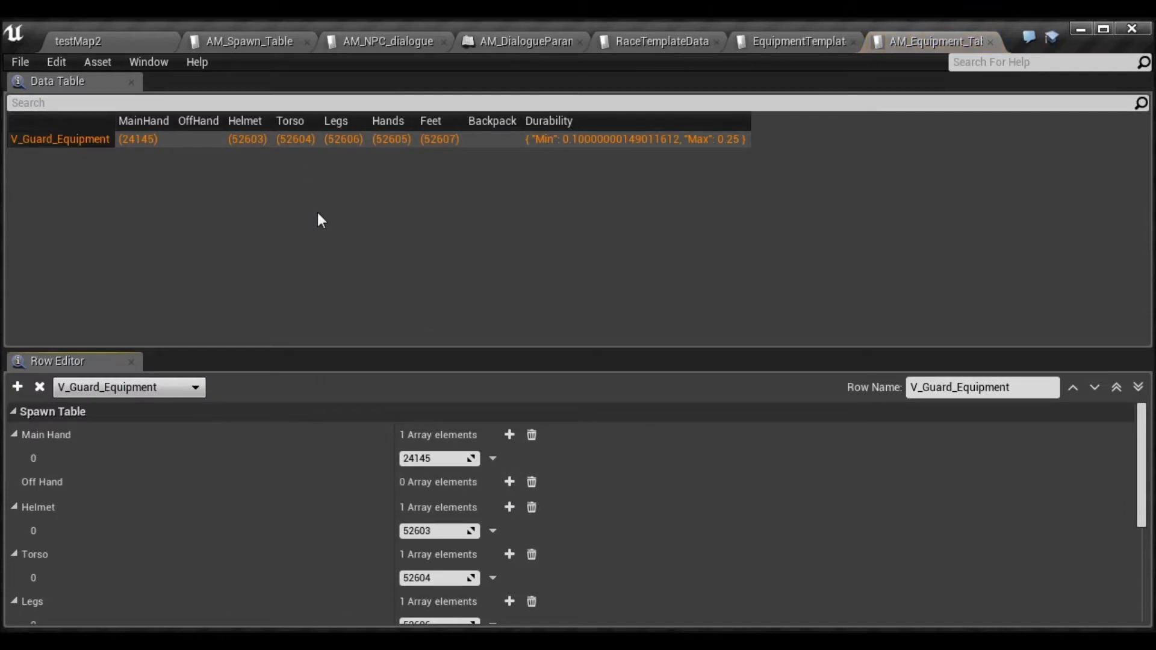
Review the V_Guard_Equipment row's main hand, armor slot and durability settings
{"action": "left_click", "coordinate": [38, 142]}
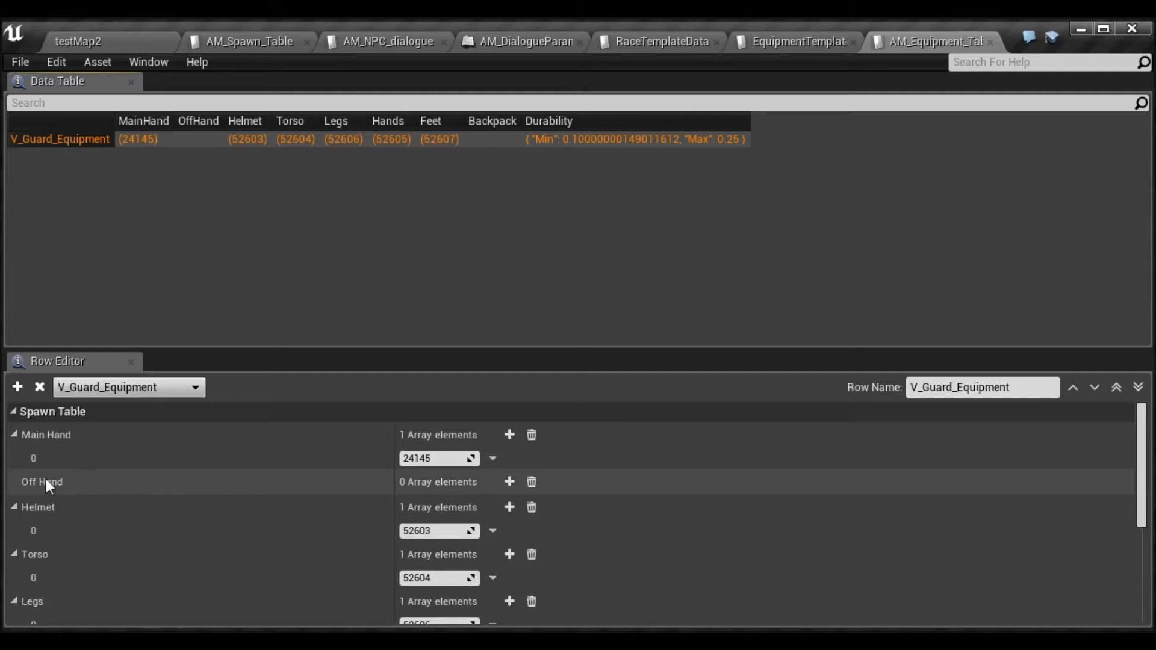
{"action": "scroll", "coordinate": [413, 482], "scroll_direction": "down", "scroll_amount": 2}
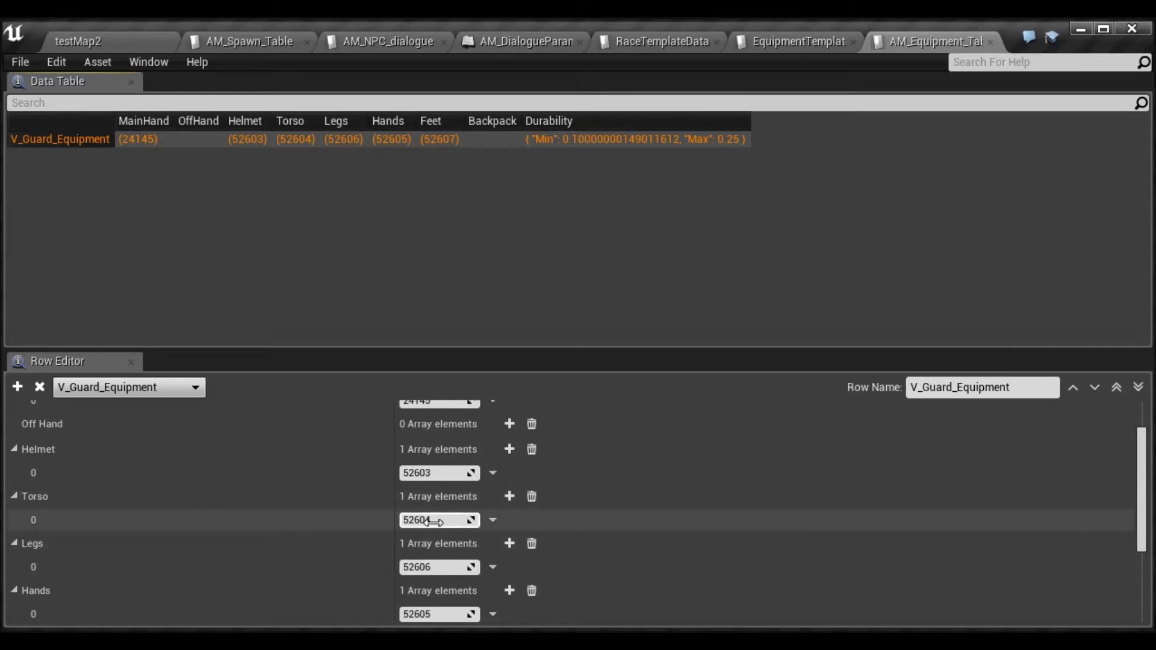
{"action": "scroll", "coordinate": [400, 542], "scroll_direction": "down", "scroll_amount": 5}
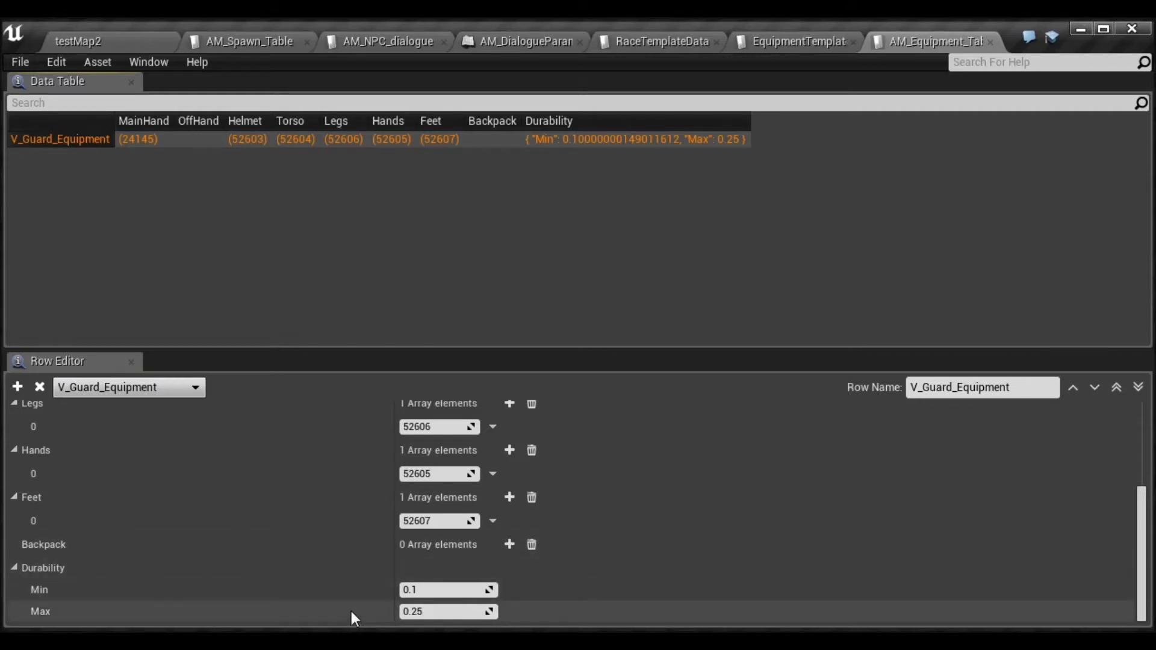
{"action": "scroll", "coordinate": [355, 495], "scroll_direction": "up", "scroll_amount": 5}
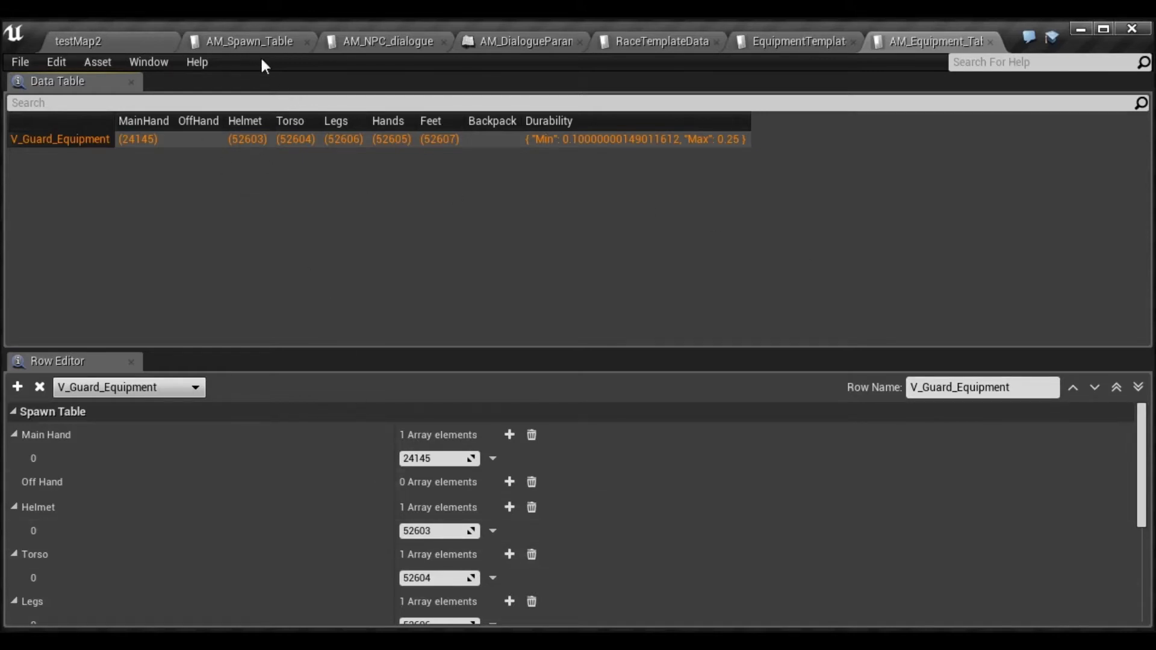
Return to AM_Spawn_Table and review the Guard_Gruel row's profession template and stat template
{"action": "left_click", "coordinate": [262, 37]}
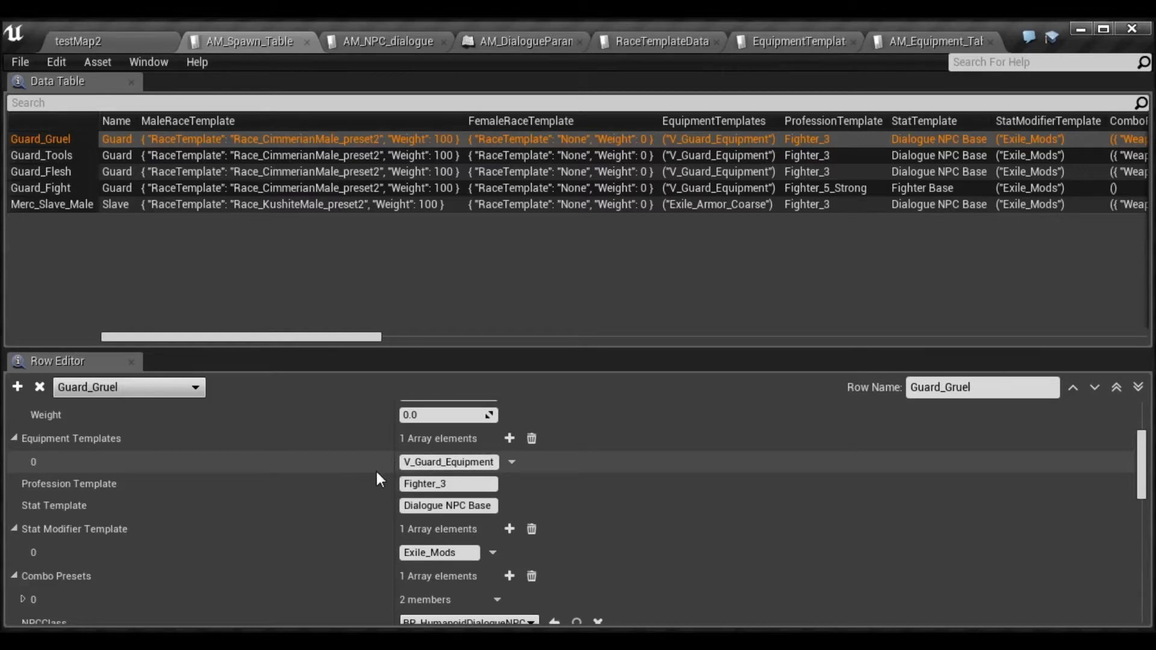
{"action": "scroll", "coordinate": [377, 478], "scroll_direction": "down", "scroll_amount": 1}
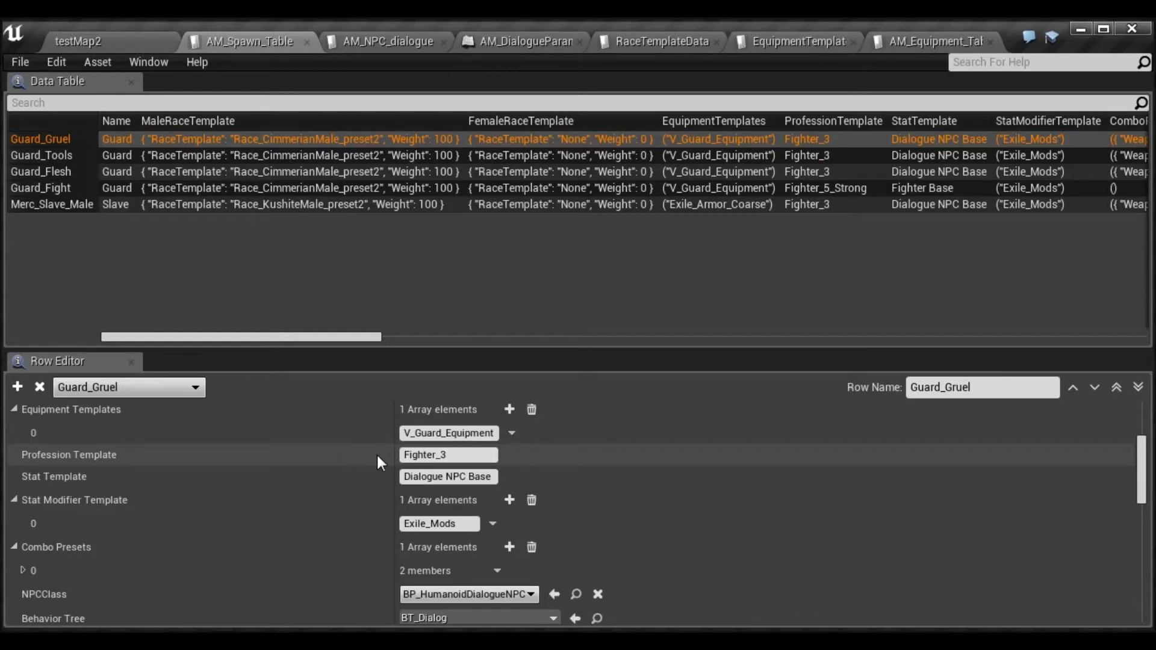
{"action": "scroll", "coordinate": [364, 454], "scroll_direction": "down", "scroll_amount": 1}
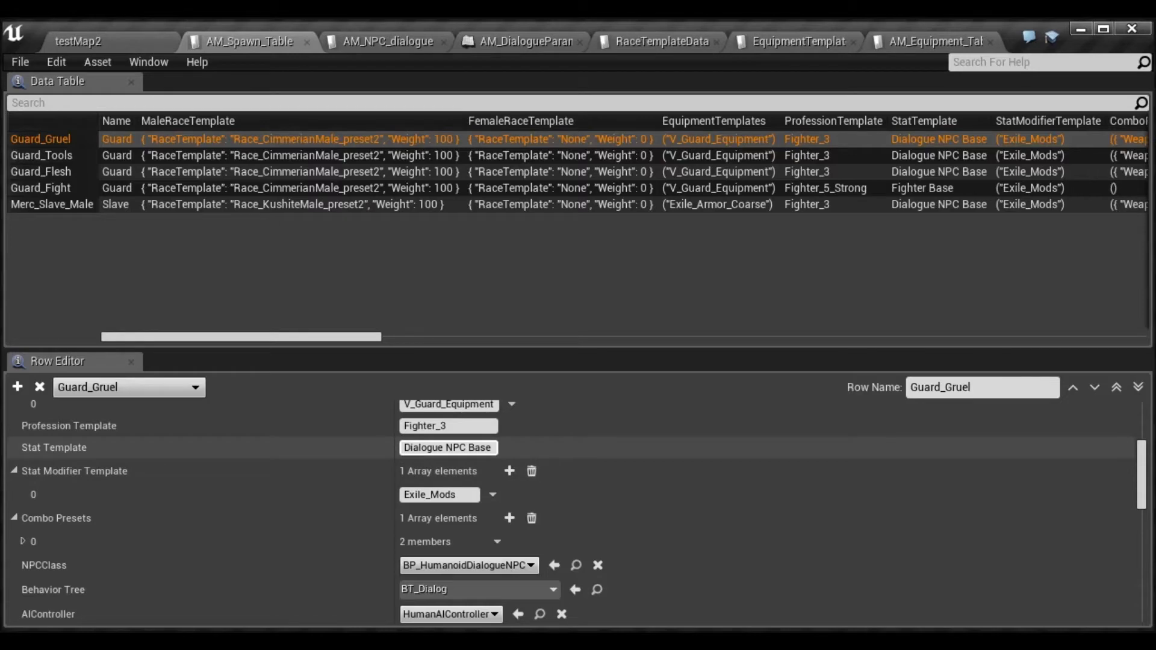
Search the whole Content folder from testMap2 for "spawnt" and open the stat modifier template data table
{"action": "left_click", "coordinate": [139, 41]}
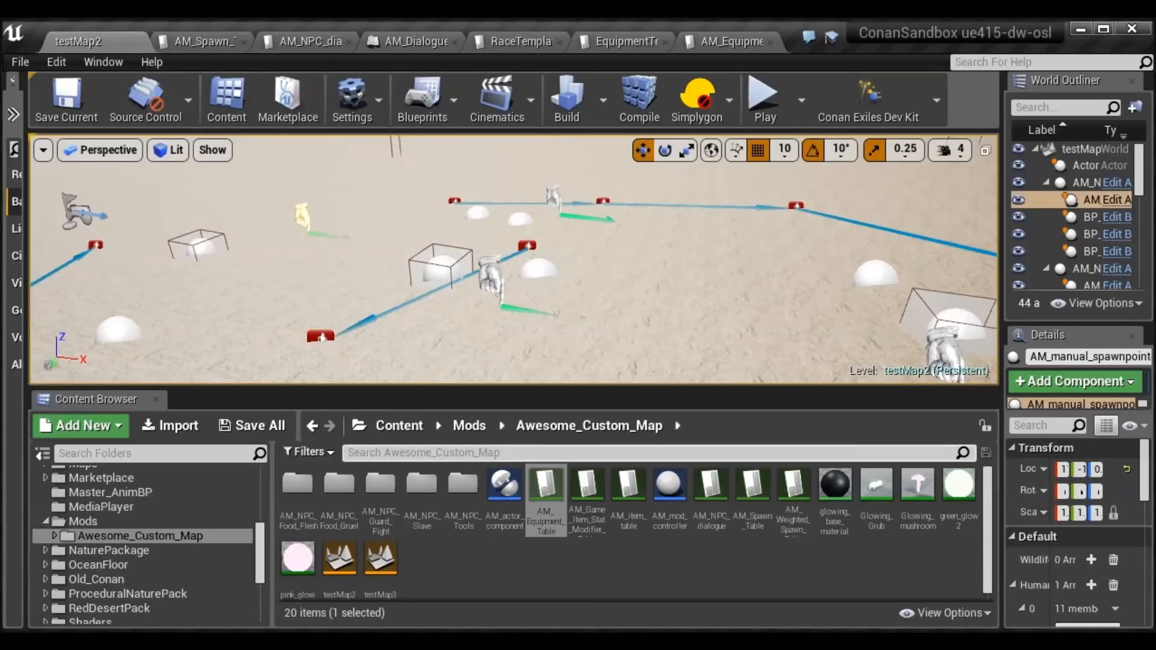
{"action": "left_click_drag", "start_coordinate": [259, 540], "coordinate": [156, 463]}
{"action": "left_click", "coordinate": [127, 475]}
{"action": "left_click", "coordinate": [385, 453]}
{"action": "type", "text": "spawn"}
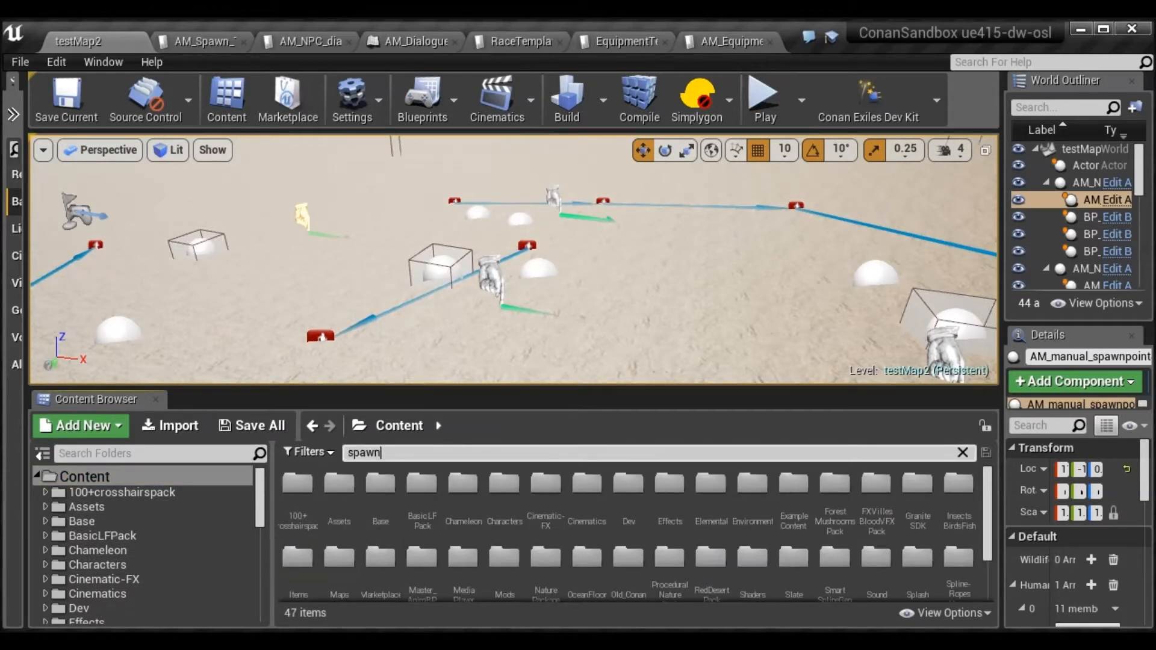
{"action": "type", "text": "t"}
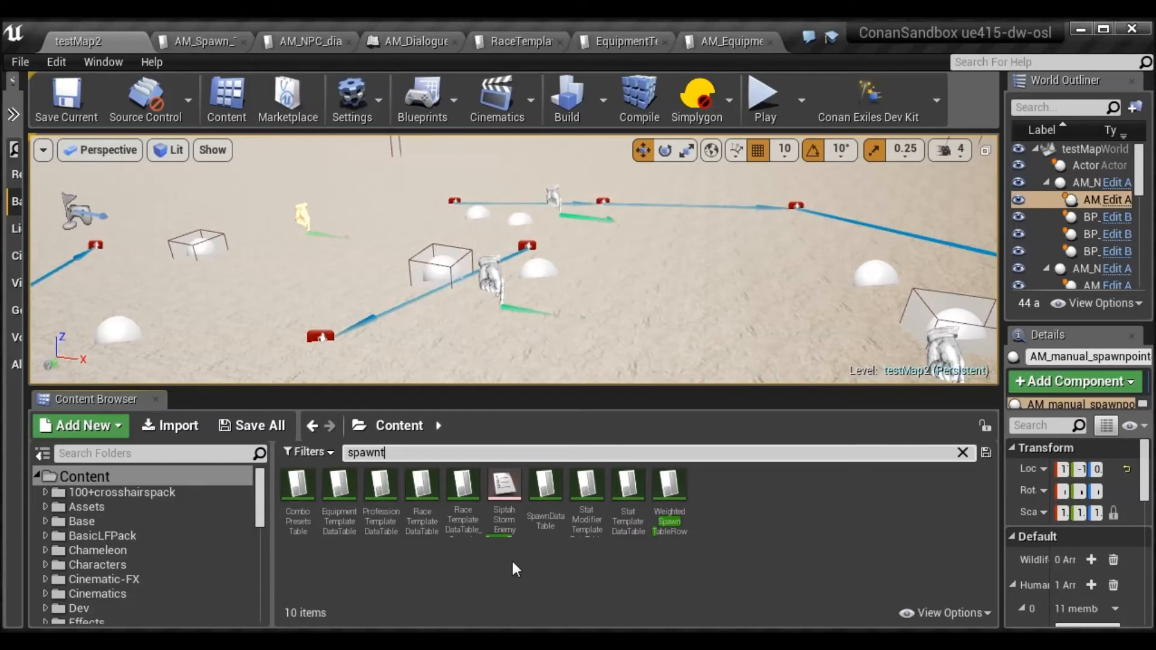
{"action": "double_click", "coordinate": [590, 492]}
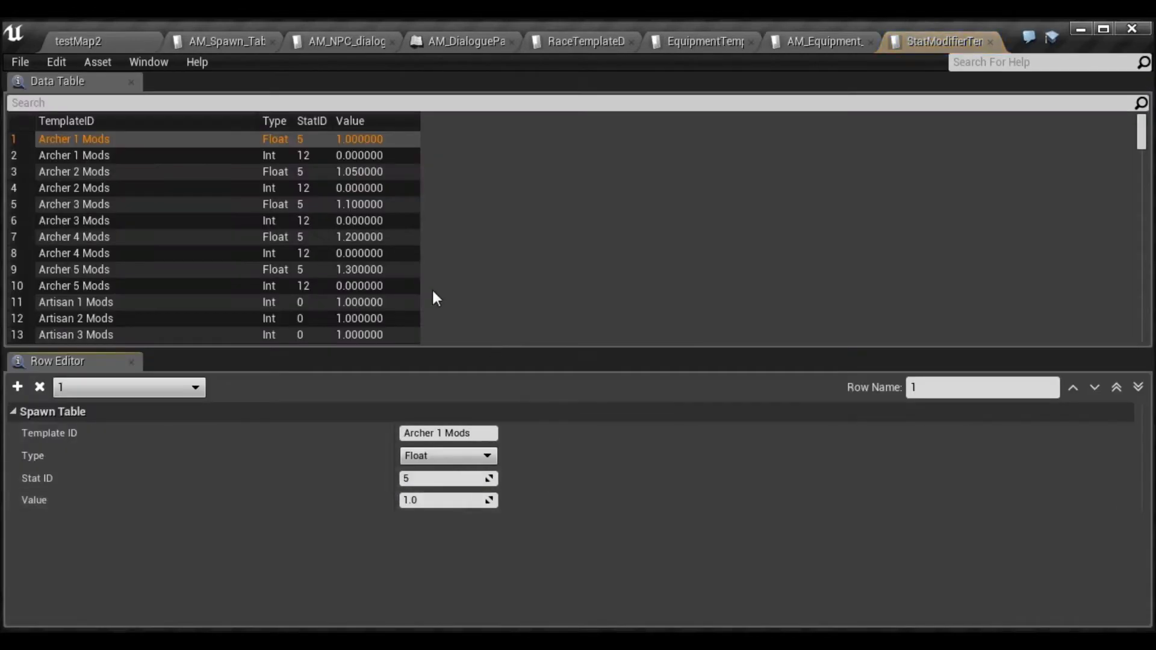
Look through the template IDs and stat values in the stat modifier template table, and close it
{"action": "scroll", "coordinate": [124, 169], "scroll_direction": "down", "scroll_amount": 8}
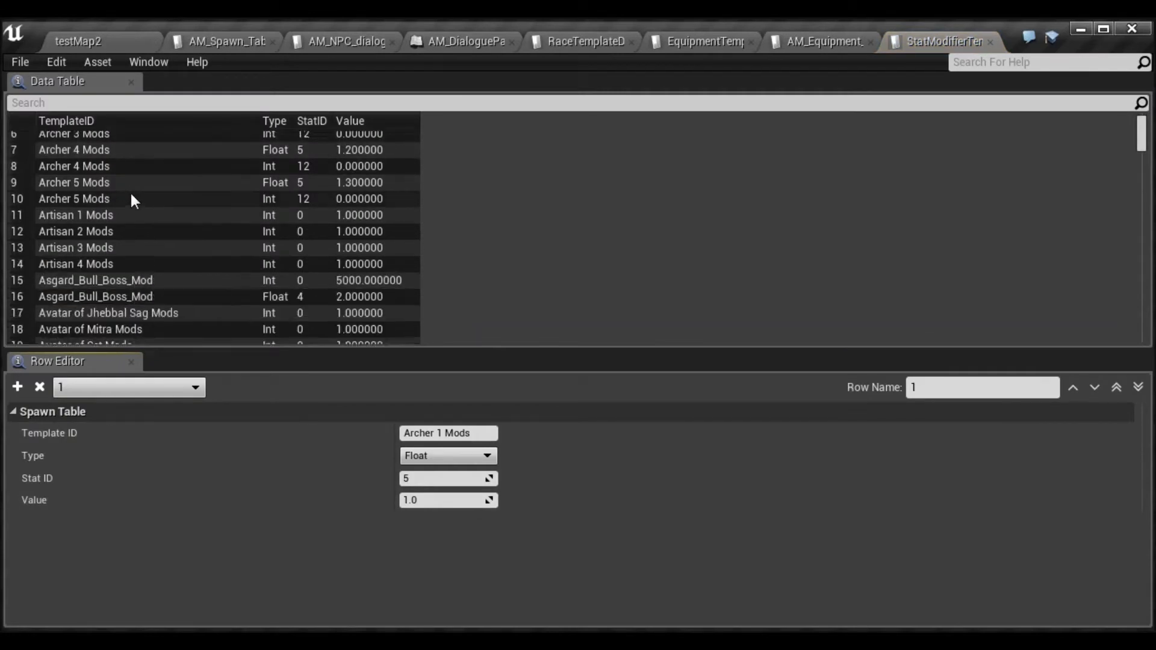
{"action": "scroll", "coordinate": [155, 229], "scroll_direction": "down", "scroll_amount": 17}
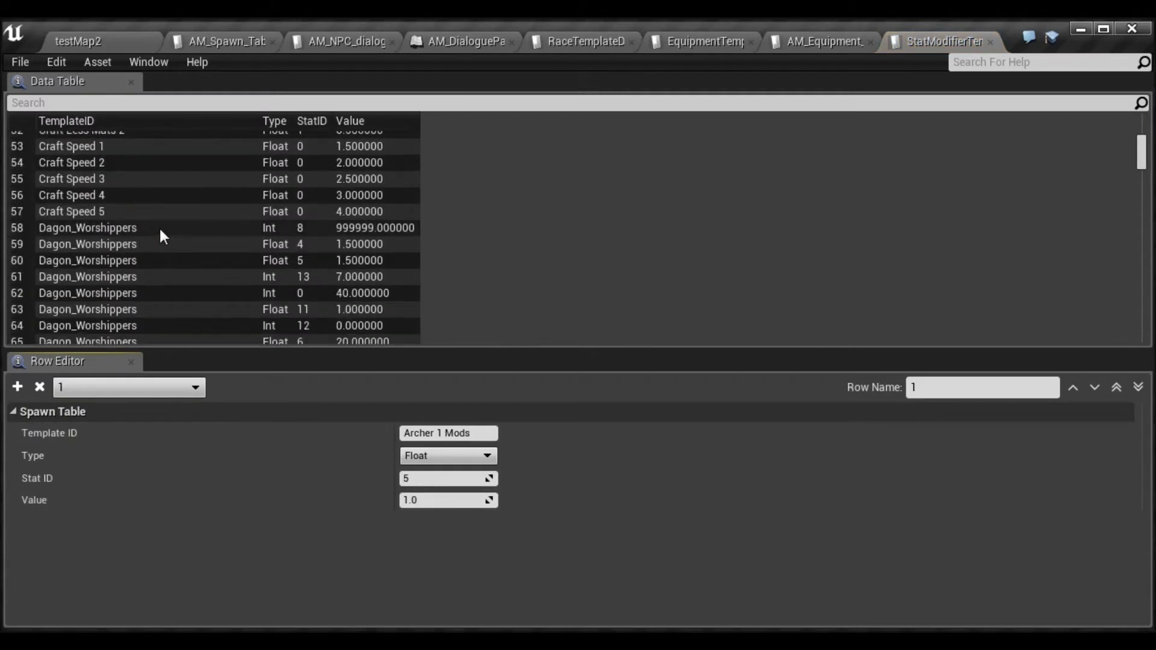
{"action": "left_click_drag", "start_coordinate": [1143, 161], "coordinate": [1151, 266]}
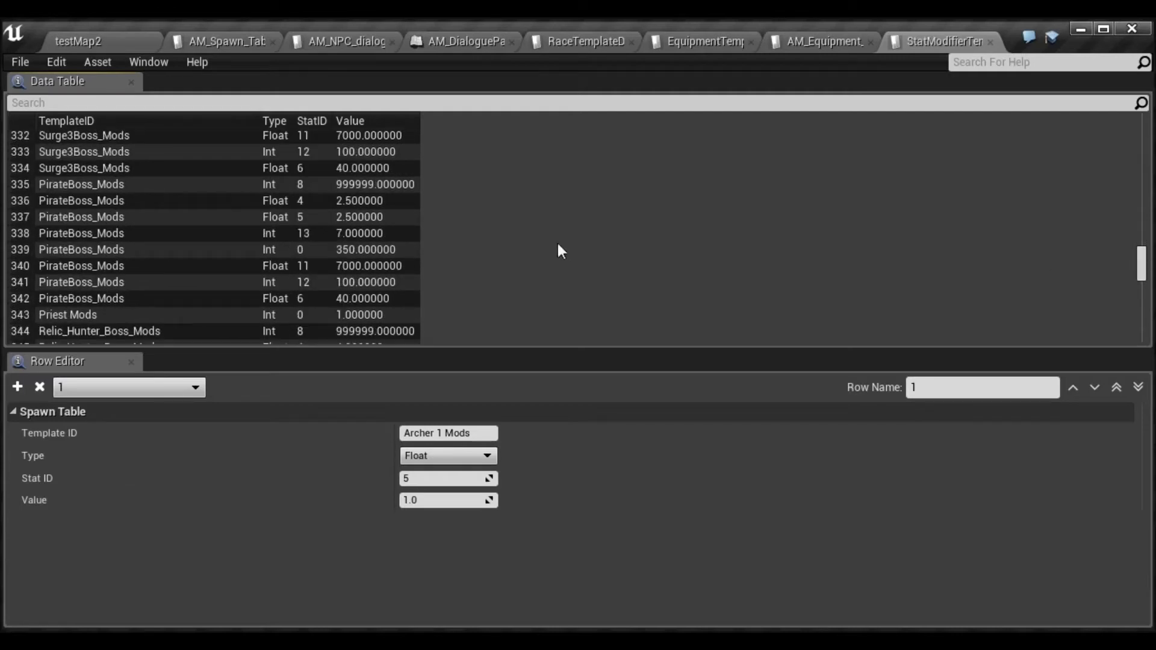
{"action": "scroll", "coordinate": [100, 241], "scroll_direction": "down", "scroll_amount": 15}
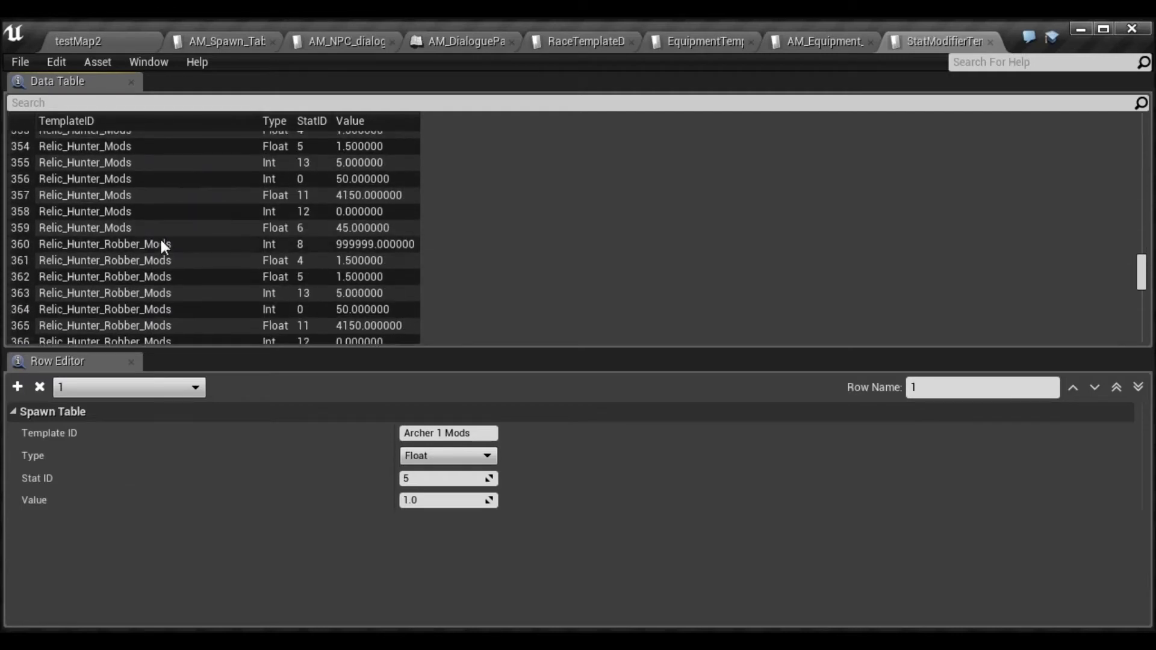
{"action": "scroll", "coordinate": [161, 247], "scroll_direction": "down", "scroll_amount": 3}
{"action": "scroll", "coordinate": [162, 248], "scroll_direction": "up", "scroll_amount": 20}
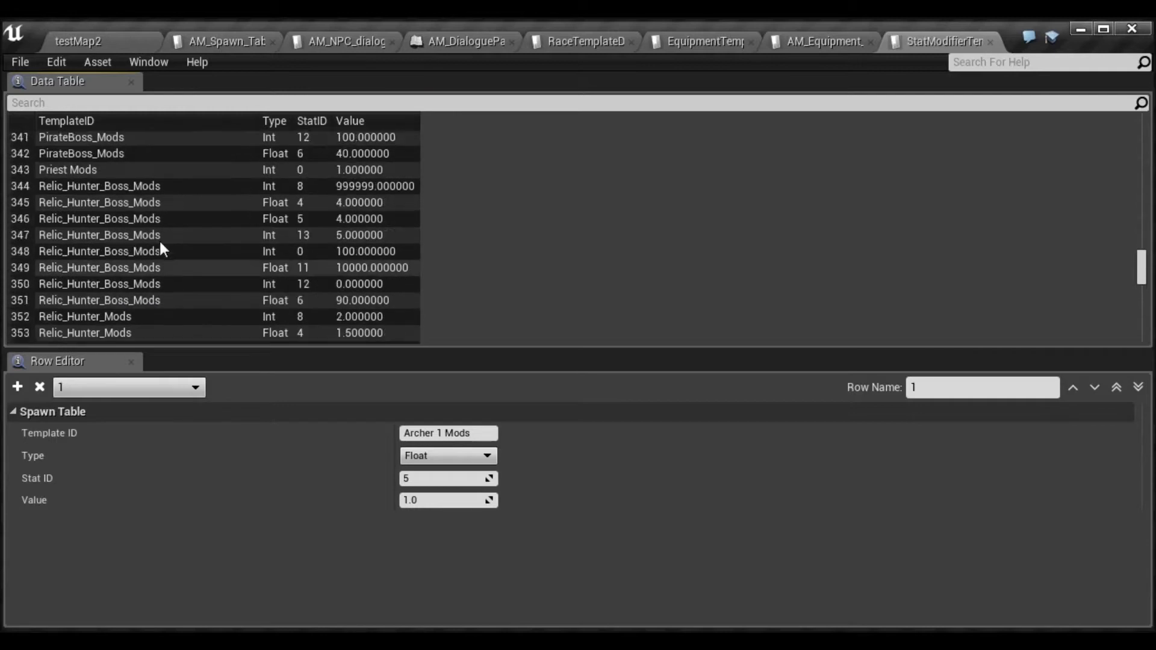
{"action": "scroll", "coordinate": [162, 248], "scroll_direction": "up", "scroll_amount": 4}
{"action": "scroll", "coordinate": [162, 247], "scroll_direction": "down", "scroll_amount": 2}
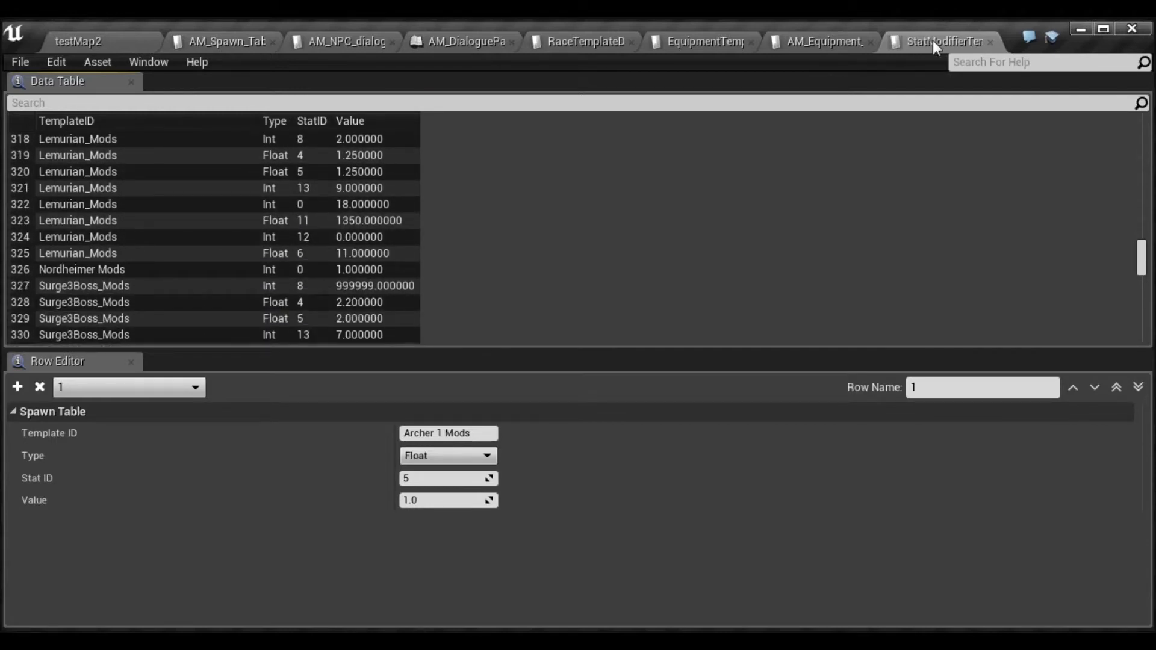
{"action": "left_click", "coordinate": [990, 41]}
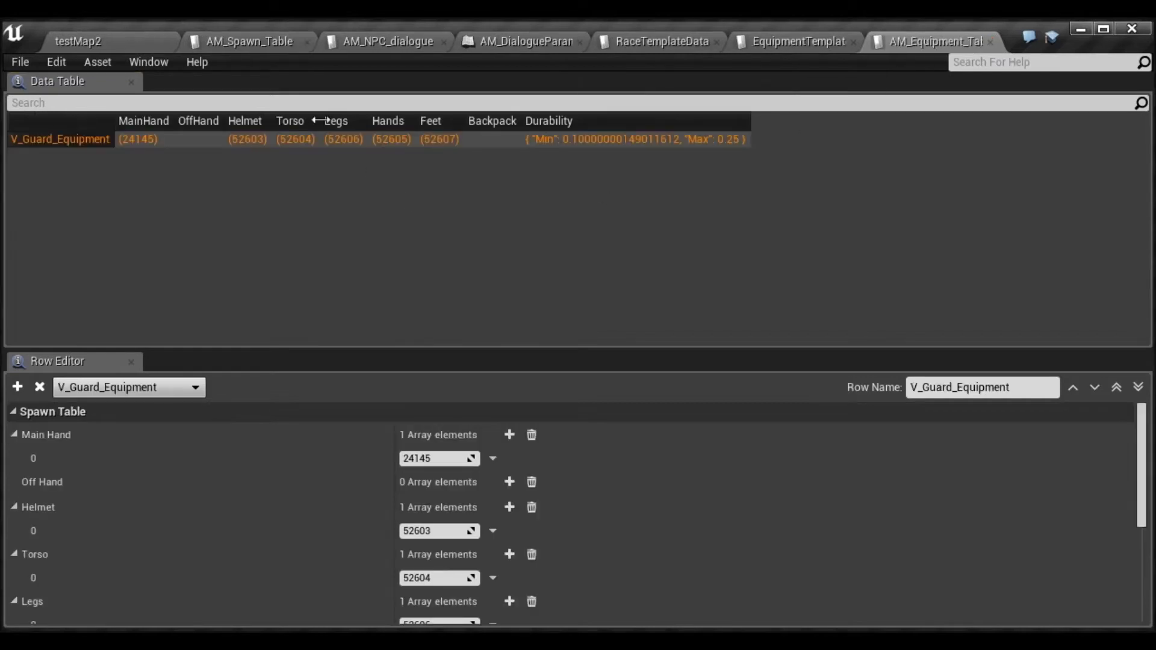
Open StatTemplateDataTable from the testMap2 content search, filter it by "npc", review the Dialogue NPC Base rows, and close it
{"action": "left_click", "coordinate": [108, 42]}
{"action": "left_click", "coordinate": [626, 487]}
{"action": "double_click", "coordinate": [627, 487]}
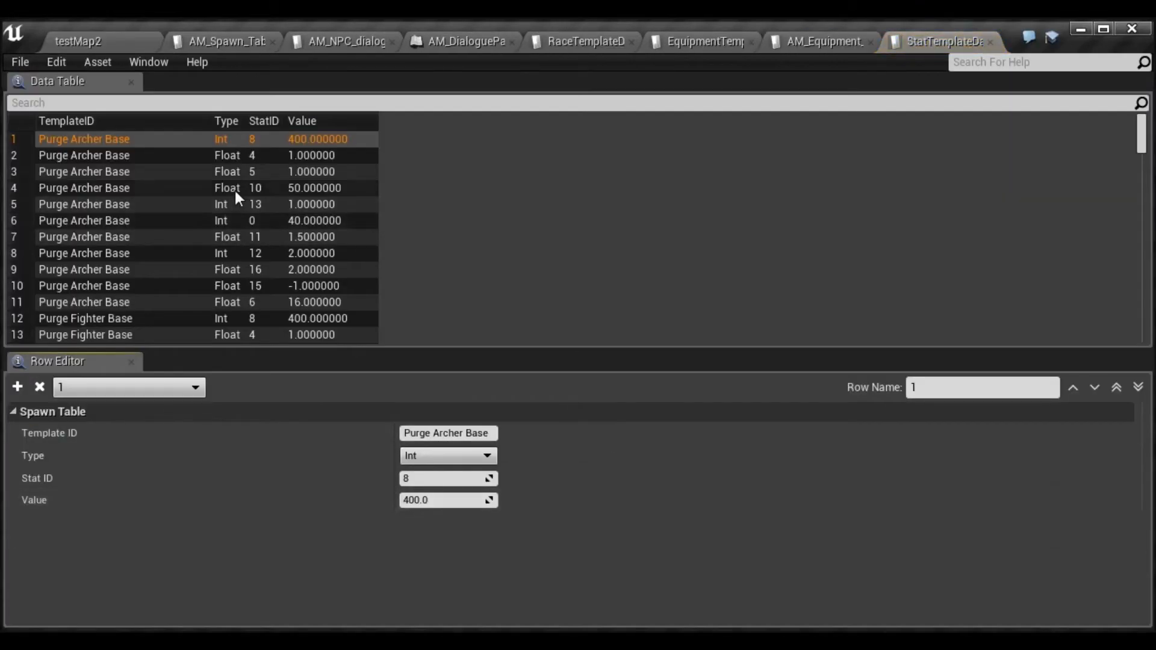
{"action": "scroll", "coordinate": [255, 212], "scroll_direction": "down", "scroll_amount": 5}
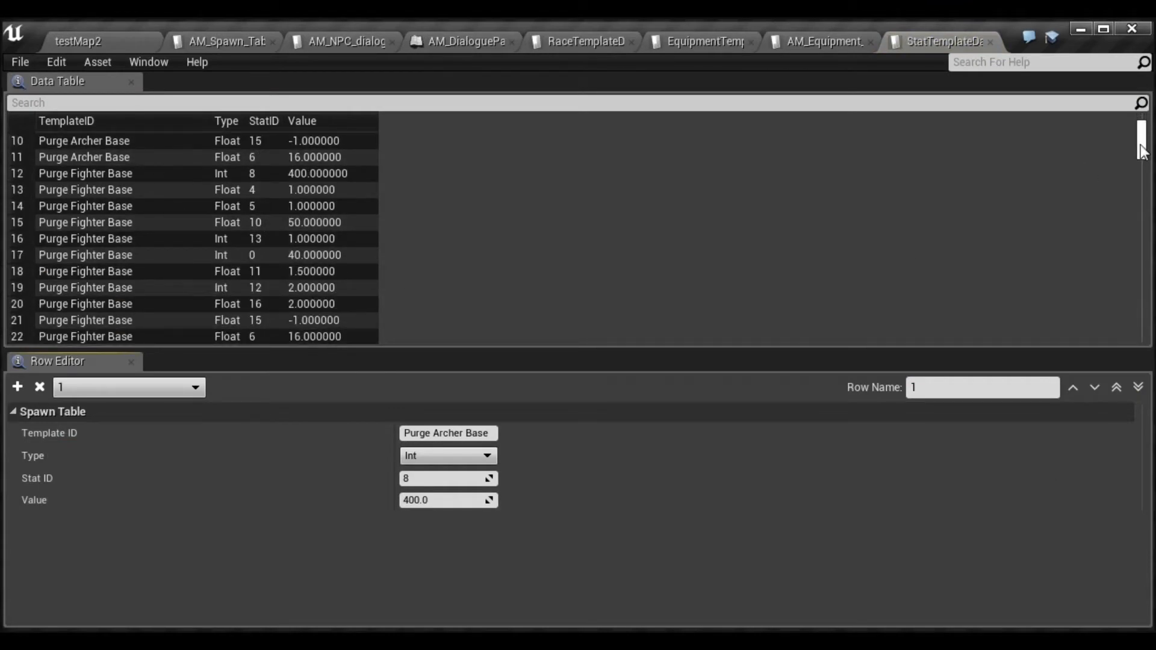
{"action": "left_click", "coordinate": [578, 103]}
{"action": "type", "text": "npc"}
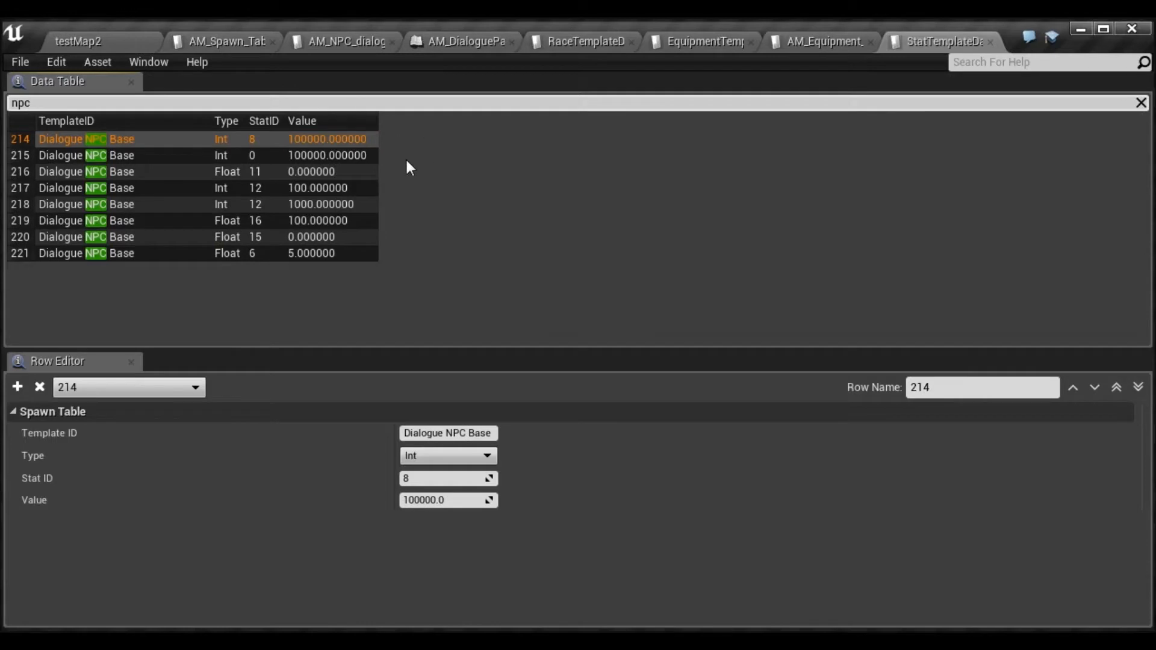
{"action": "left_click", "coordinate": [145, 139]}
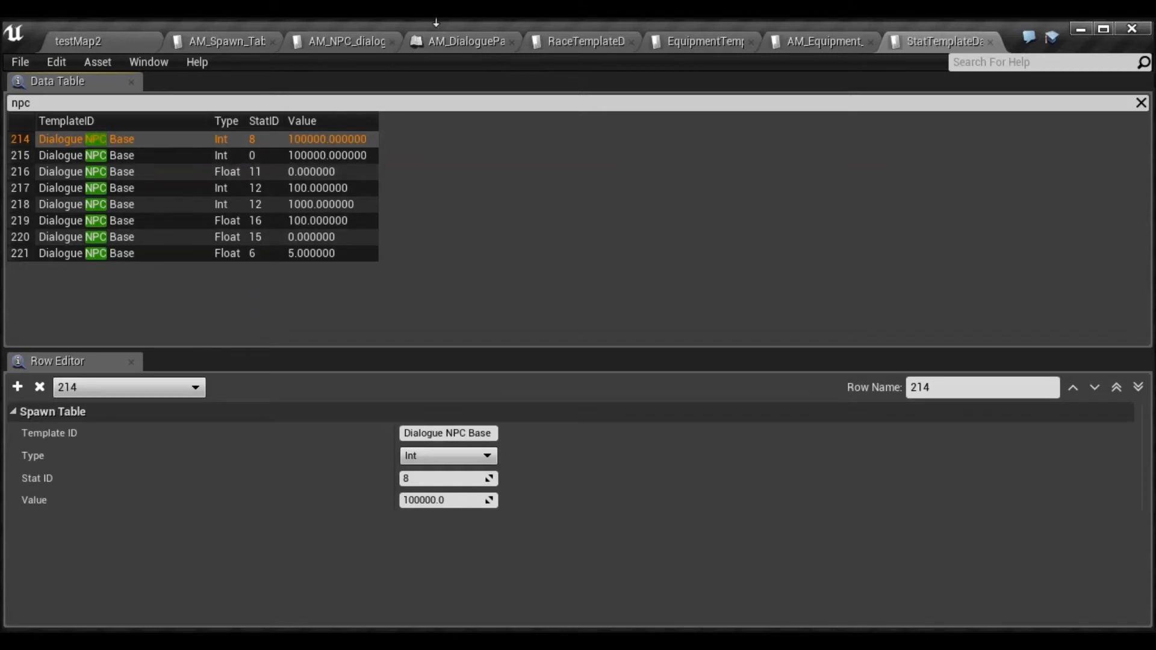
{"action": "left_click", "coordinate": [991, 42]}
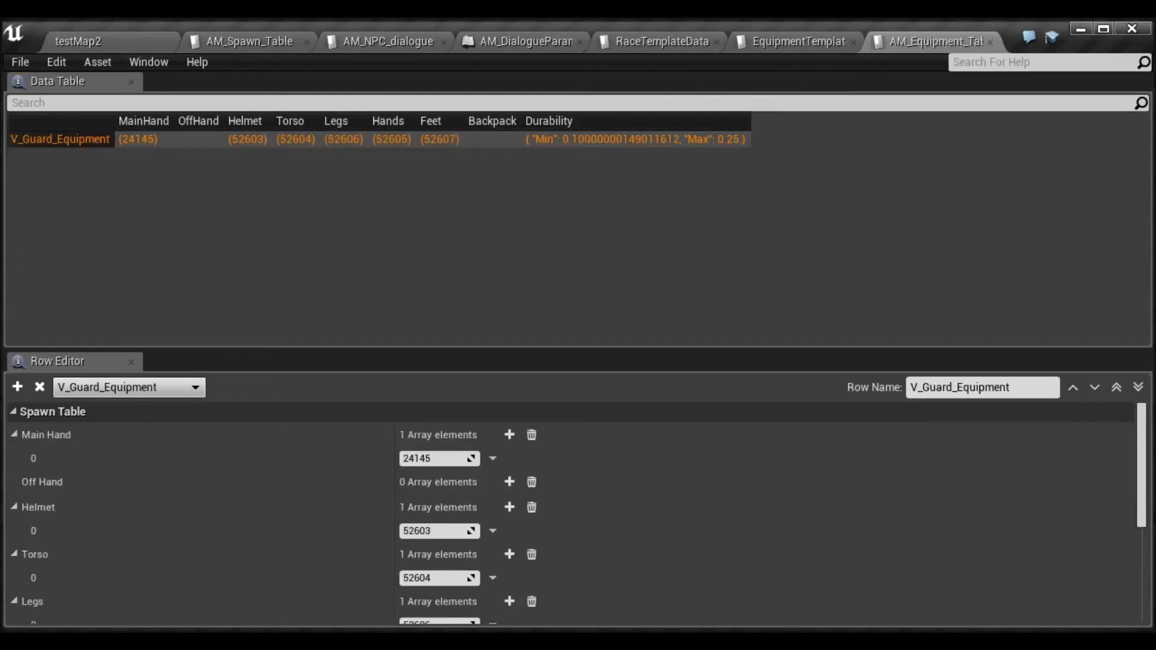
Return to AM_Spawn_Table and review the Guard_Gruel row's stat modifier template and combo presets
{"action": "left_click", "coordinate": [241, 42]}
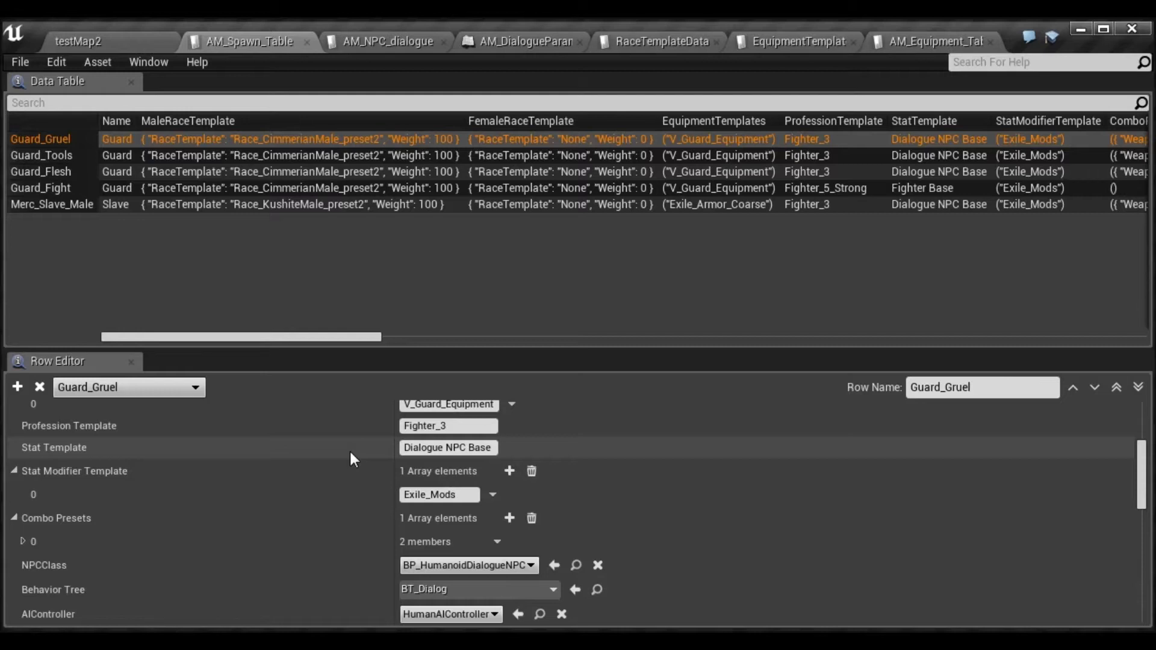
{"action": "scroll", "coordinate": [351, 453], "scroll_direction": "down", "scroll_amount": 1}
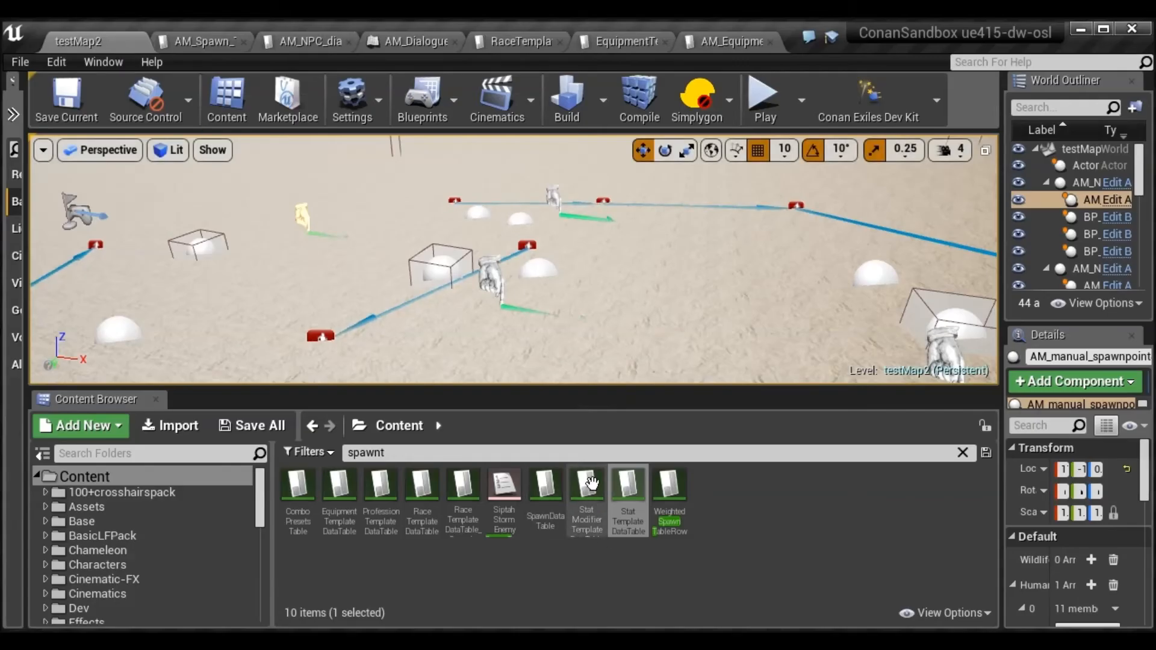
{"action": "left_click", "coordinate": [589, 485]}
{"action": "left_click", "coordinate": [716, 42]}
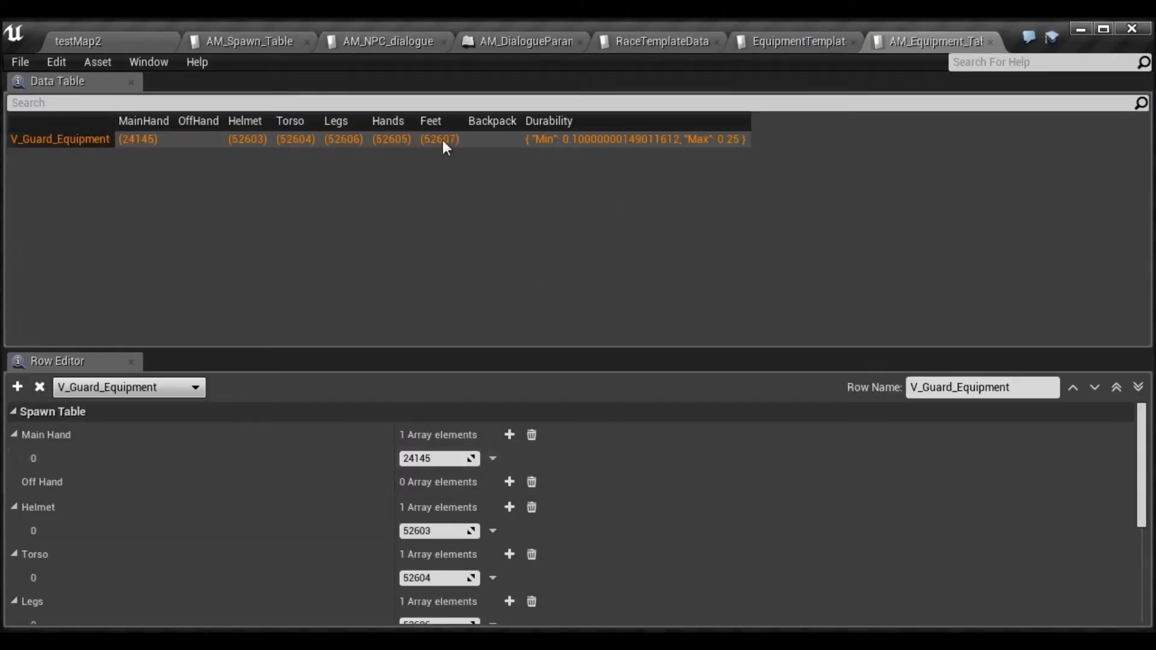
{"action": "left_click", "coordinate": [236, 44]}
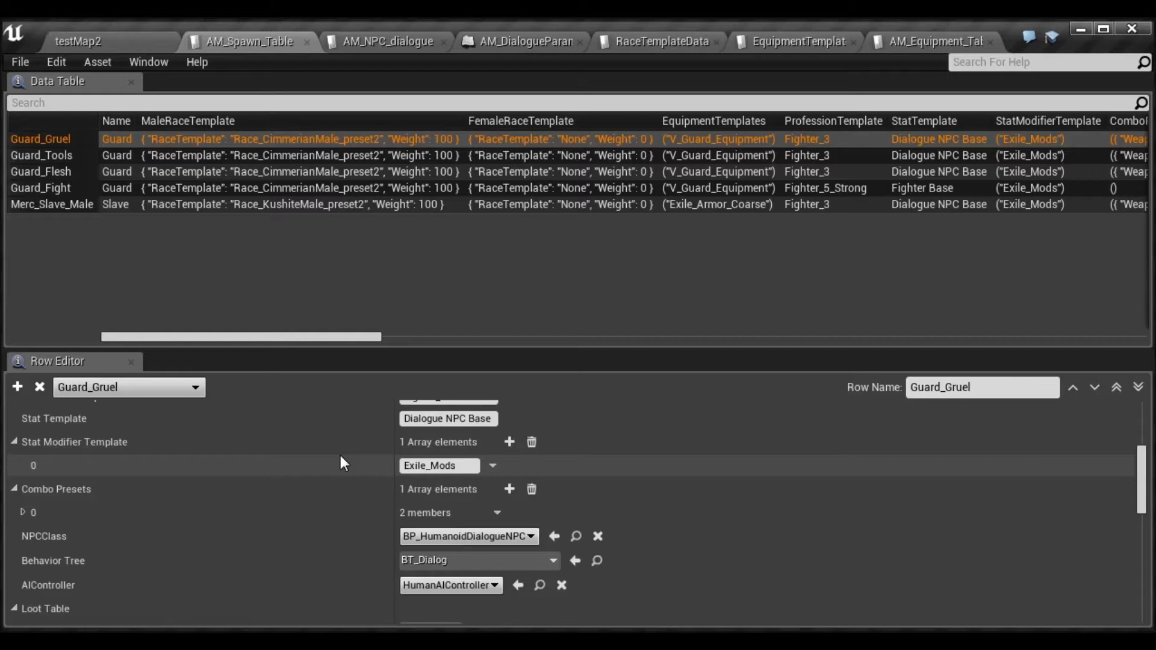
{"action": "scroll", "coordinate": [304, 469], "scroll_direction": "down", "scroll_amount": 2}
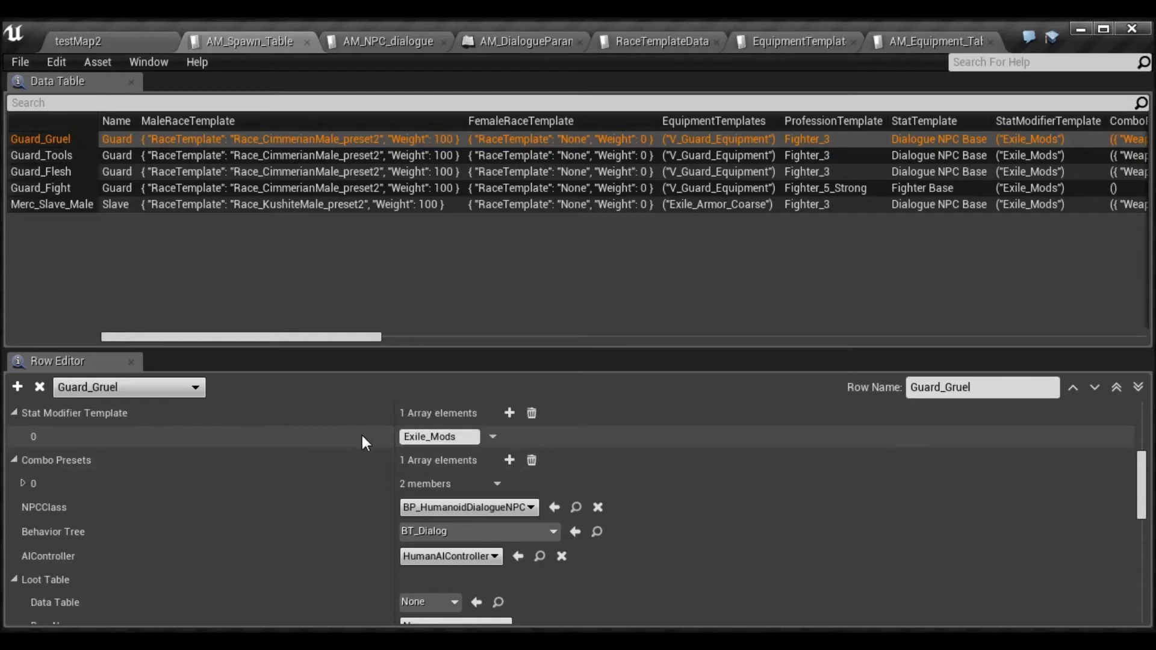
{"action": "scroll", "coordinate": [353, 442], "scroll_direction": "down", "scroll_amount": 1}
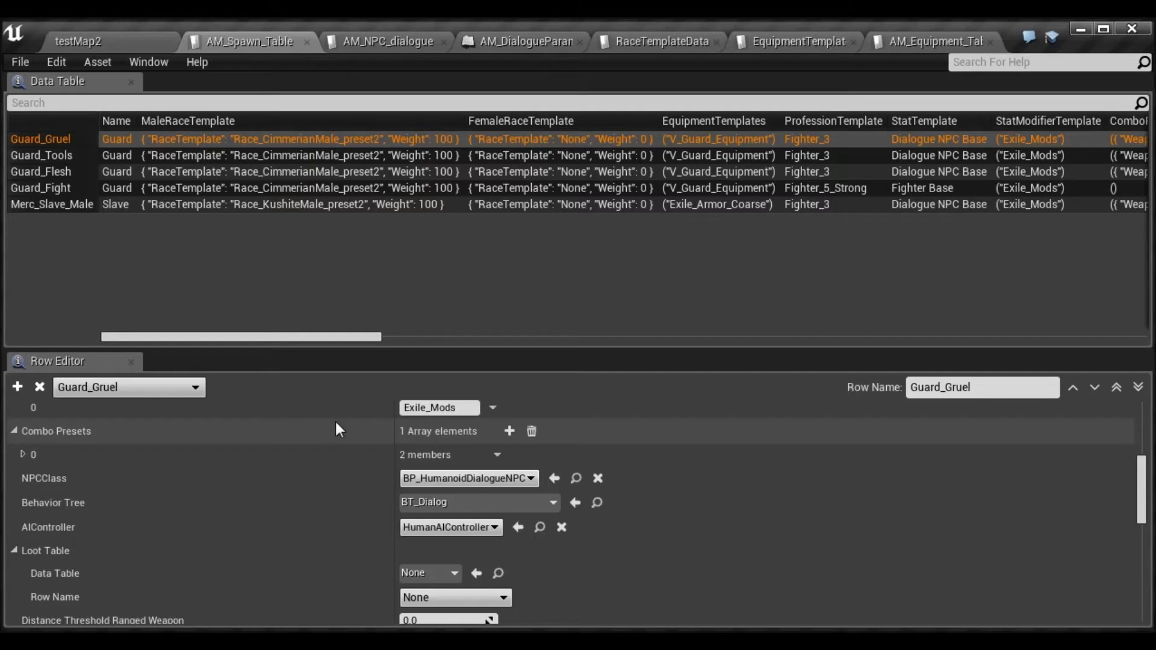
Compare the Guard_Fight row's combo presets, NPC class and behavior tree with those of the Guard_Gruel row
{"action": "left_click", "coordinate": [168, 202]}
{"action": "left_click", "coordinate": [158, 194]}
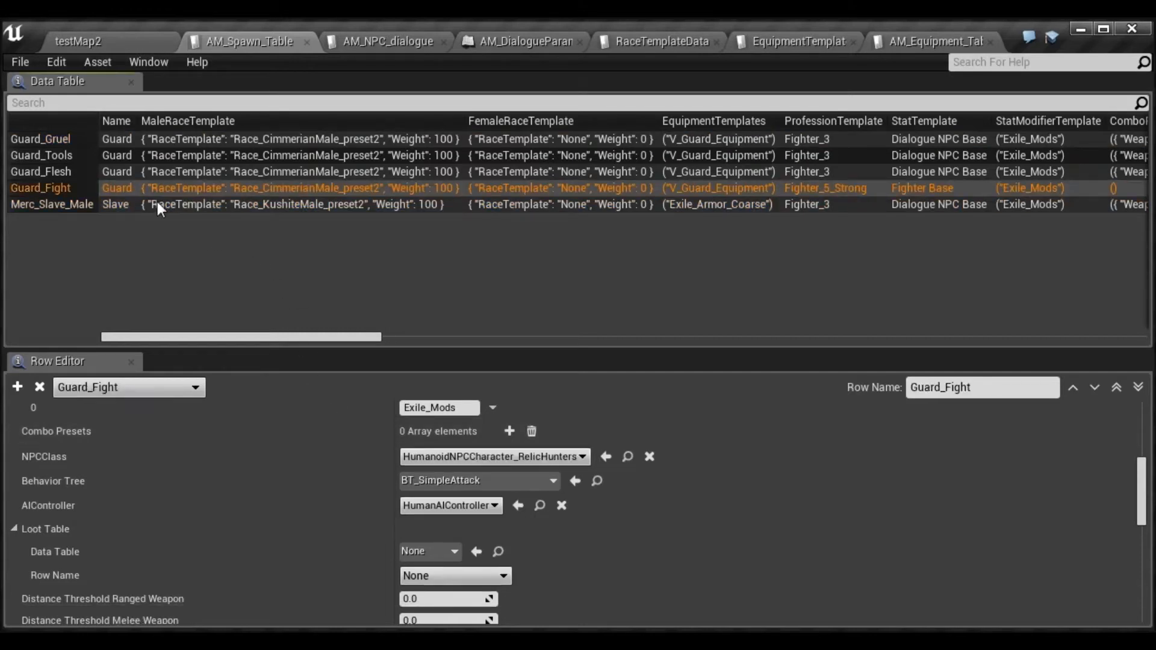
{"action": "scroll", "coordinate": [329, 467], "scroll_direction": "up", "scroll_amount": 1}
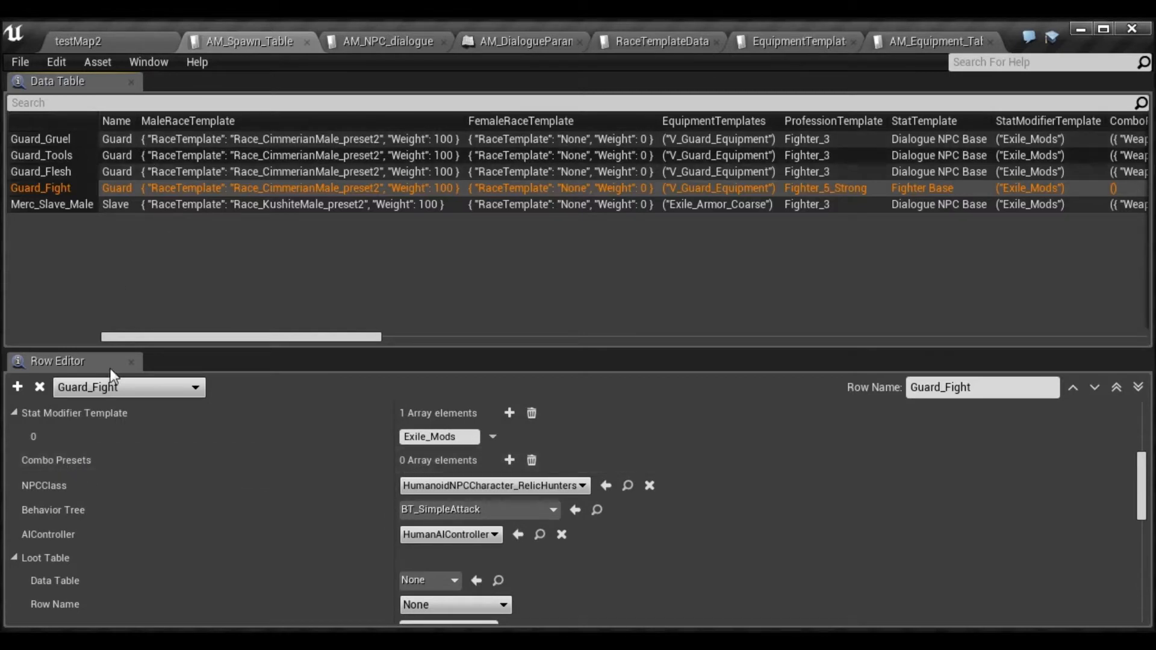
{"action": "left_click", "coordinate": [156, 158]}
{"action": "left_click", "coordinate": [160, 142]}
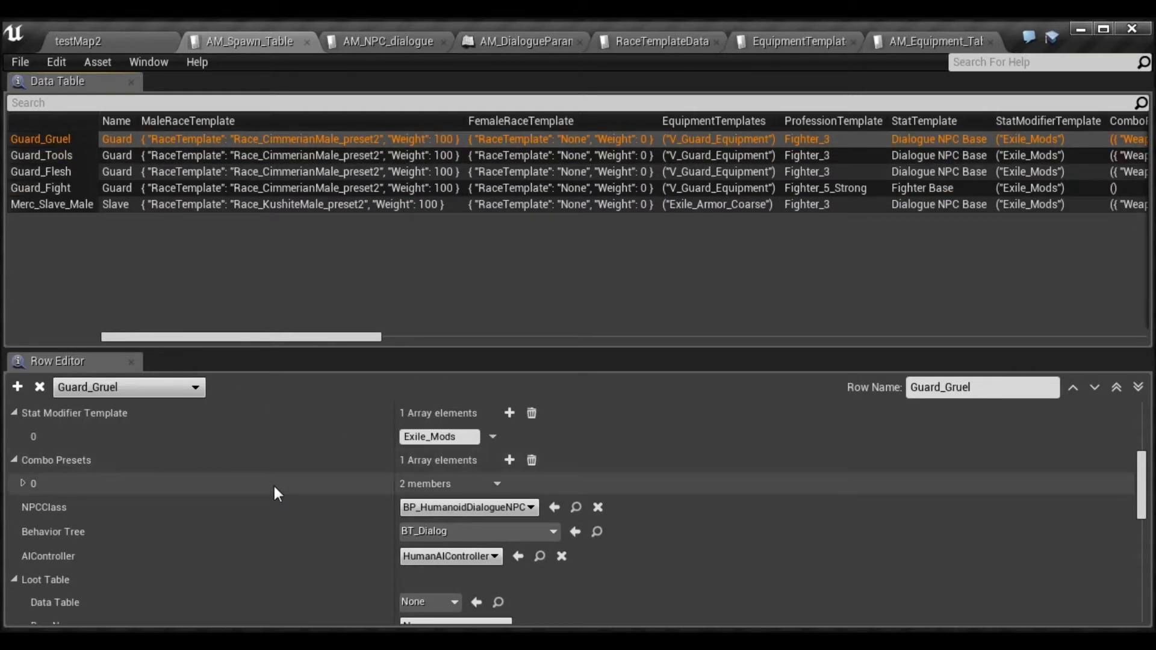
Review the Guard_Gruel row's NPC class, behavior tree and AI controller settings
{"action": "scroll", "coordinate": [201, 472], "scroll_direction": "down", "scroll_amount": 2}
{"action": "scroll", "coordinate": [201, 474], "scroll_direction": "up", "scroll_amount": 1}
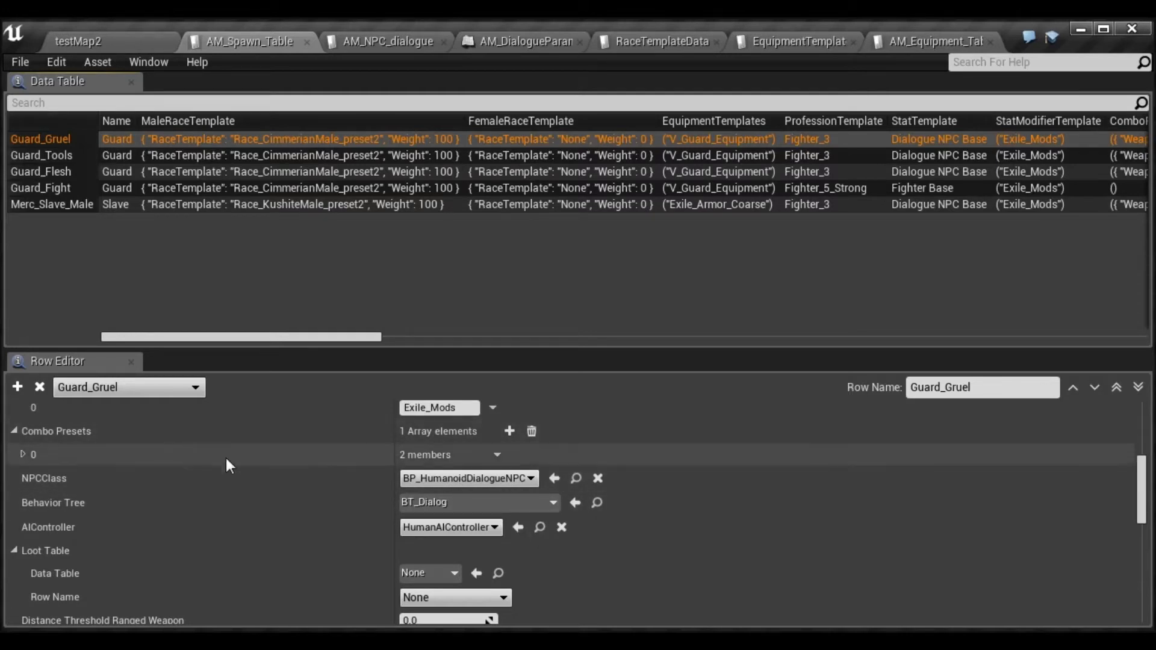
{"action": "scroll", "coordinate": [285, 448], "scroll_direction": "down", "scroll_amount": 1}
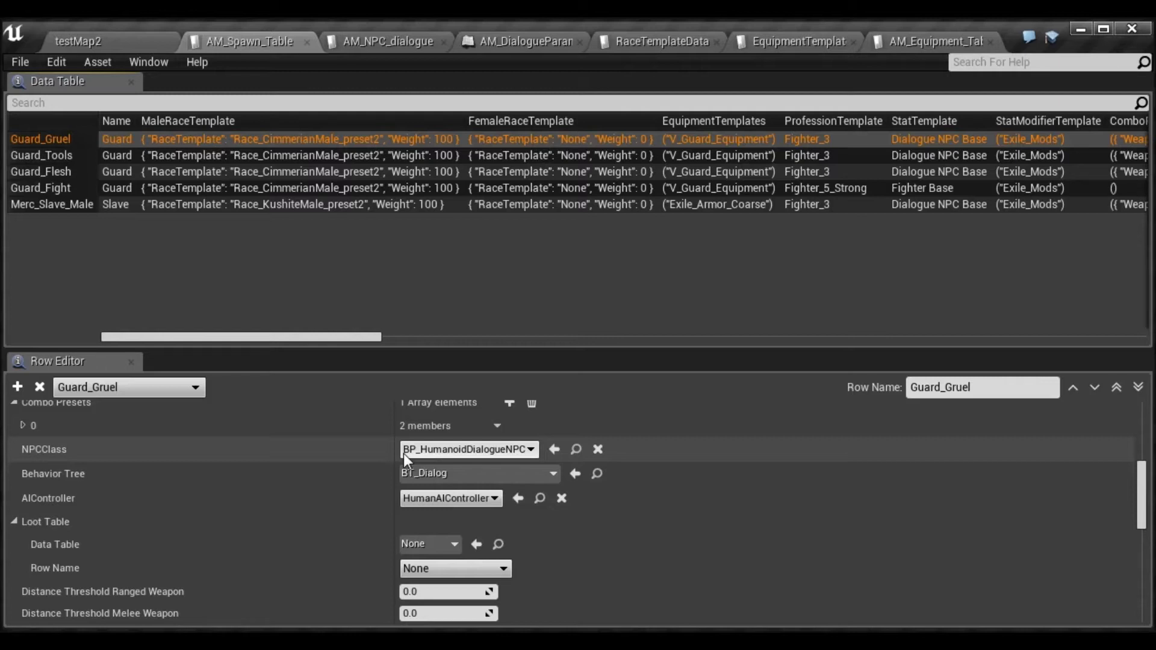
{"action": "scroll", "coordinate": [338, 445], "scroll_direction": "down", "scroll_amount": 1}
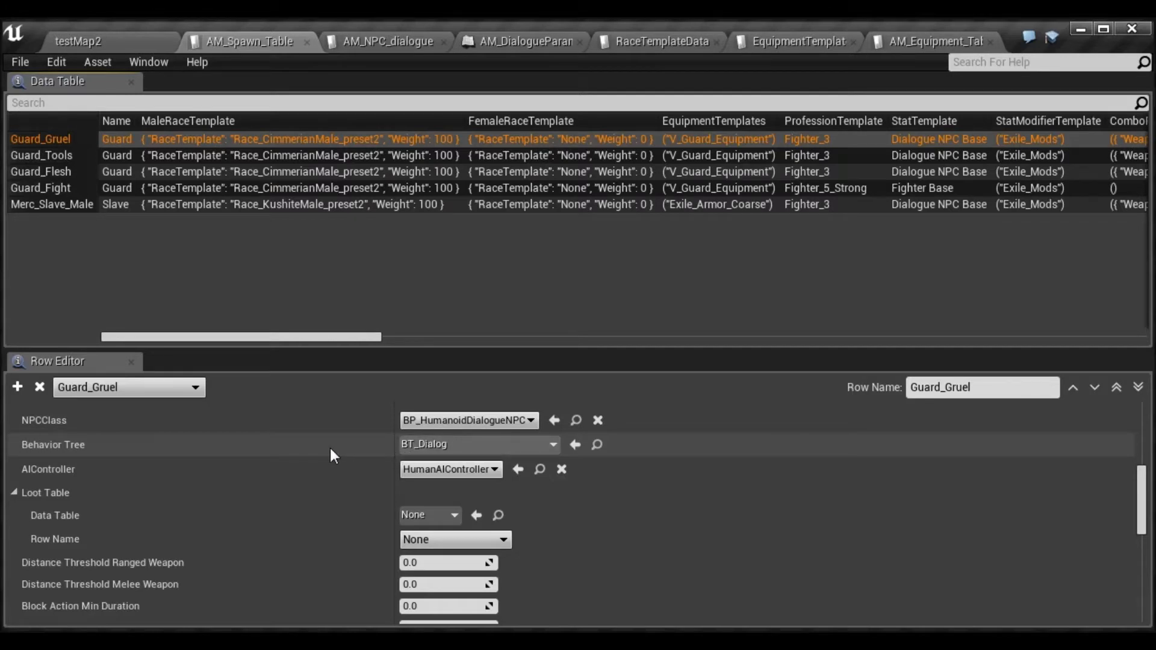
{"action": "scroll", "coordinate": [326, 443], "scroll_direction": "down", "scroll_amount": 2}
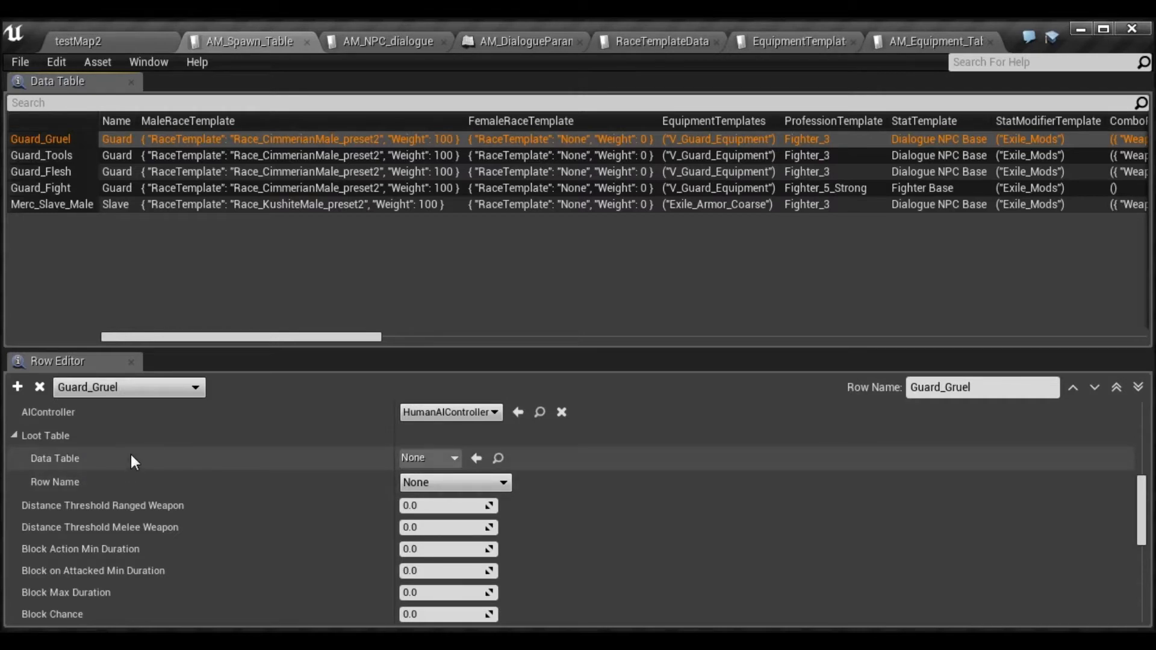
Review the Guard_Gruel row's loot table, weapon distance thresholds and blocking settings down to the NPC behavior parameters
{"action": "scroll", "coordinate": [201, 460], "scroll_direction": "down", "scroll_amount": 1}
{"action": "scroll", "coordinate": [201, 459], "scroll_direction": "down", "scroll_amount": 2}
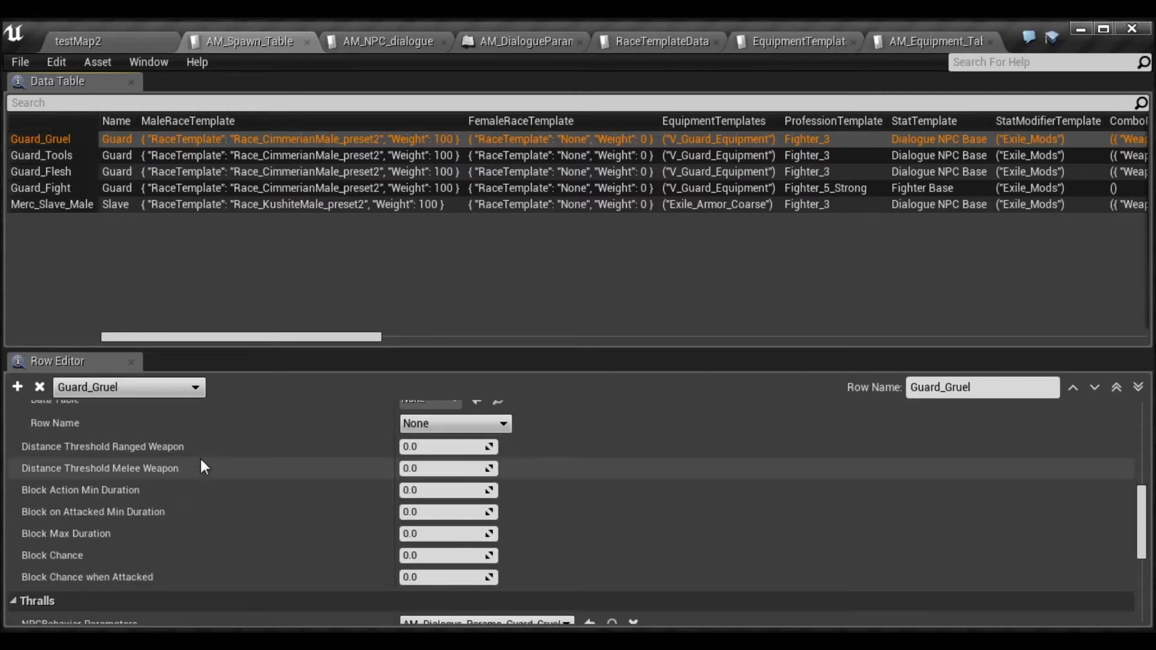
{"action": "scroll", "coordinate": [200, 458], "scroll_direction": "up", "scroll_amount": 2}
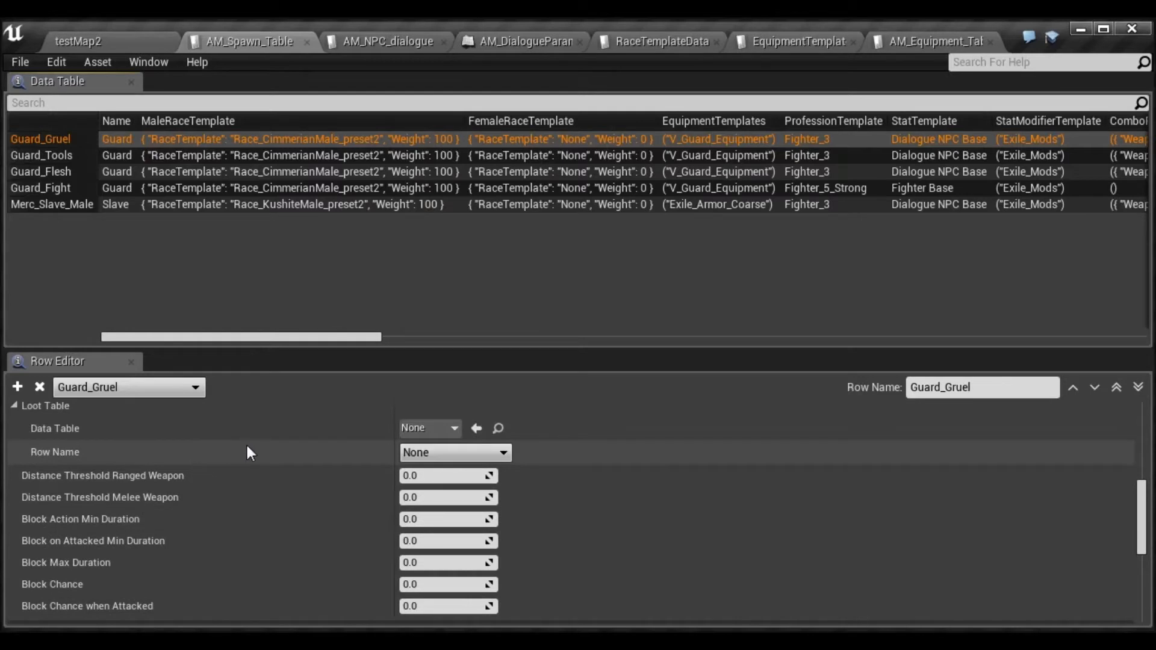
{"action": "scroll", "coordinate": [243, 474], "scroll_direction": "down", "scroll_amount": 2}
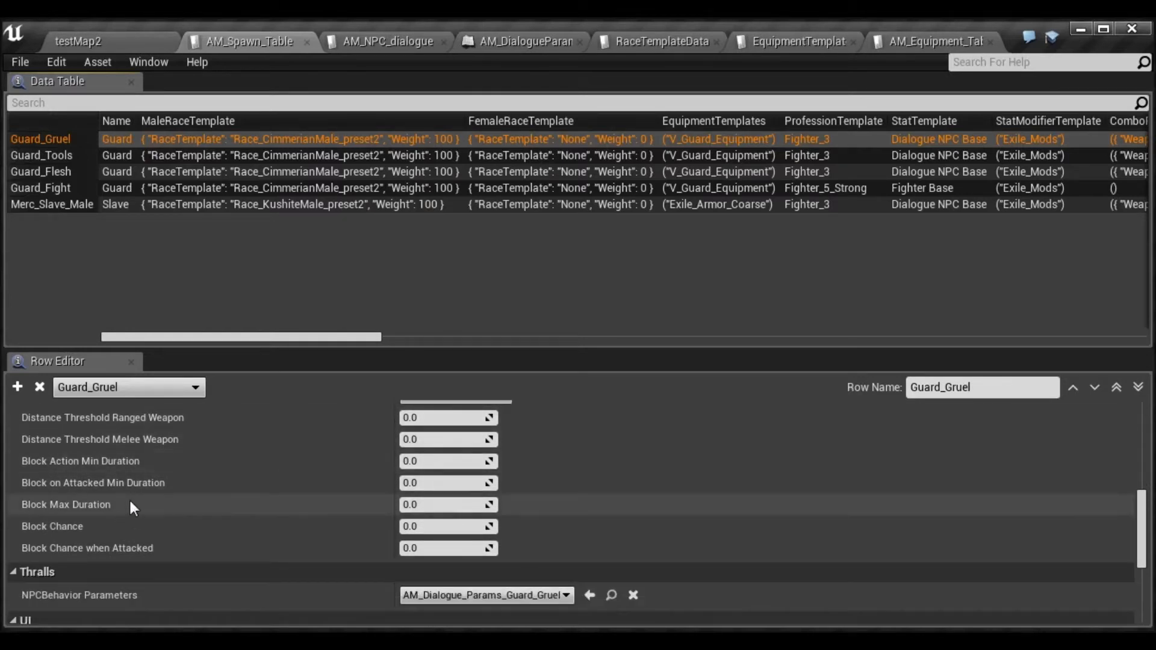
Review the Guard_Gruel row's health bar, thrall progression and AI settings, and compare its AIData preset with the Guard_Fight row's
{"action": "scroll", "coordinate": [201, 468], "scroll_direction": "down", "scroll_amount": 2}
{"action": "scroll", "coordinate": [199, 469], "scroll_direction": "down", "scroll_amount": 3}
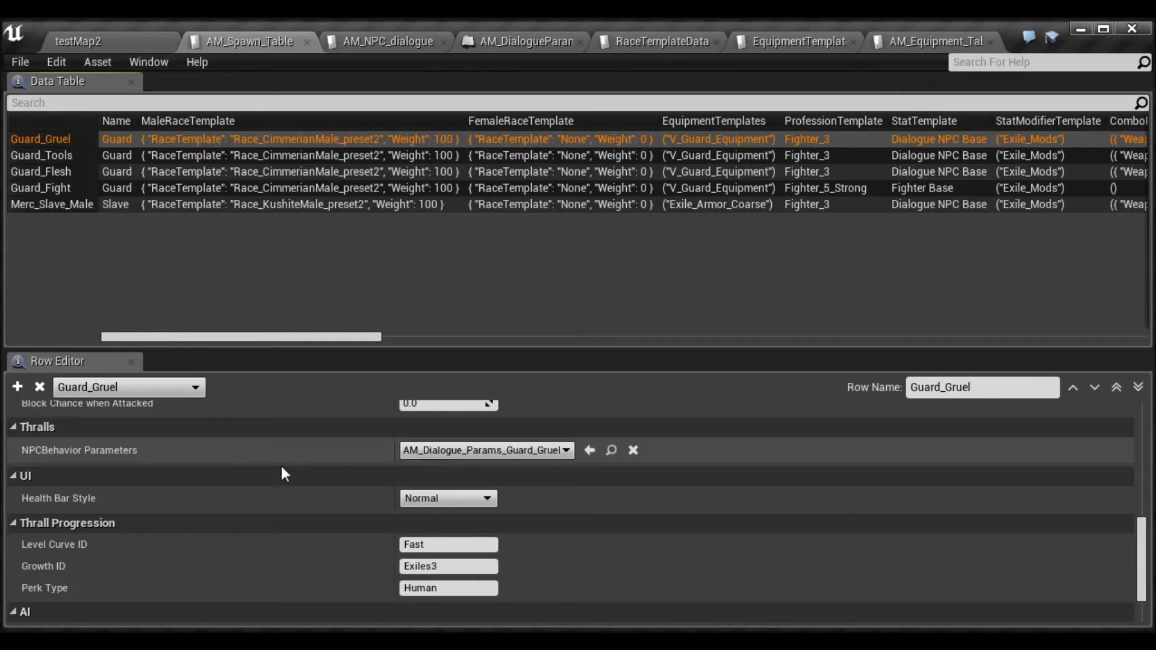
{"action": "scroll", "coordinate": [142, 509], "scroll_direction": "down", "scroll_amount": 2}
{"action": "scroll", "coordinate": [139, 512], "scroll_direction": "up", "scroll_amount": 2}
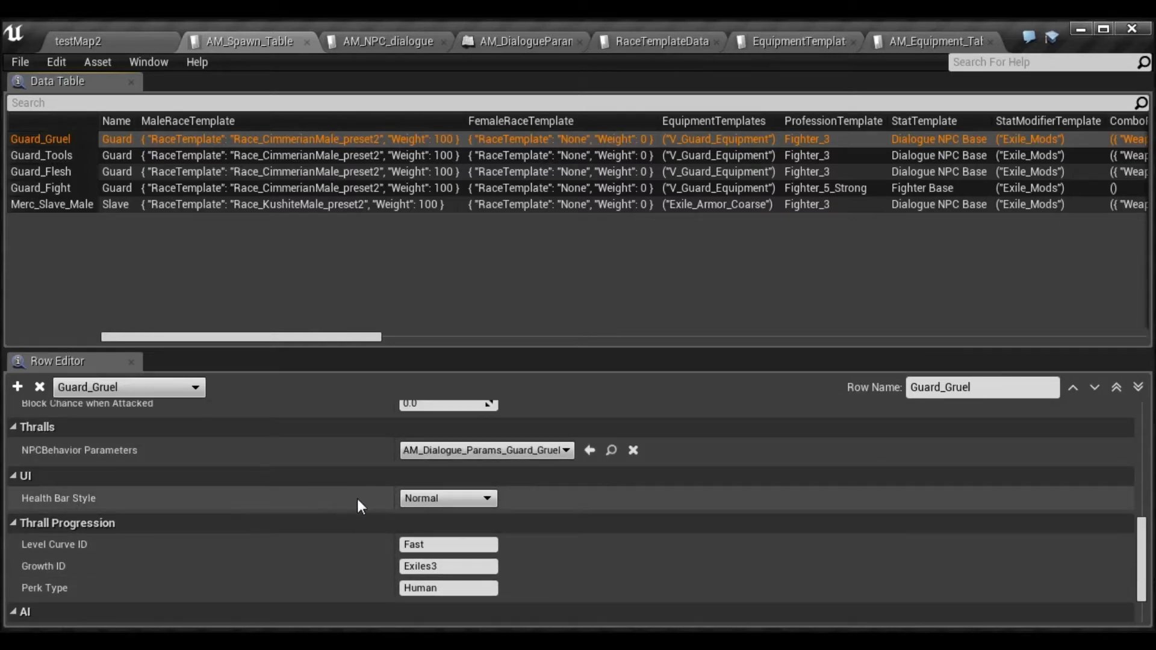
{"action": "scroll", "coordinate": [355, 503], "scroll_direction": "down", "scroll_amount": 2}
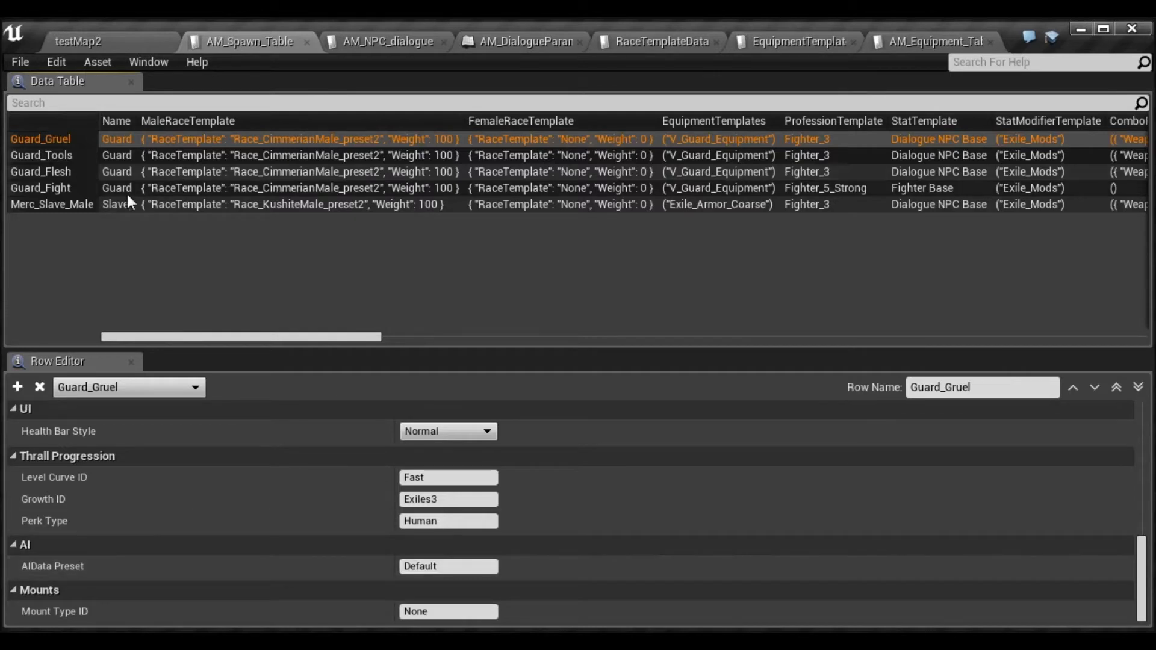
{"action": "left_click", "coordinate": [110, 190]}
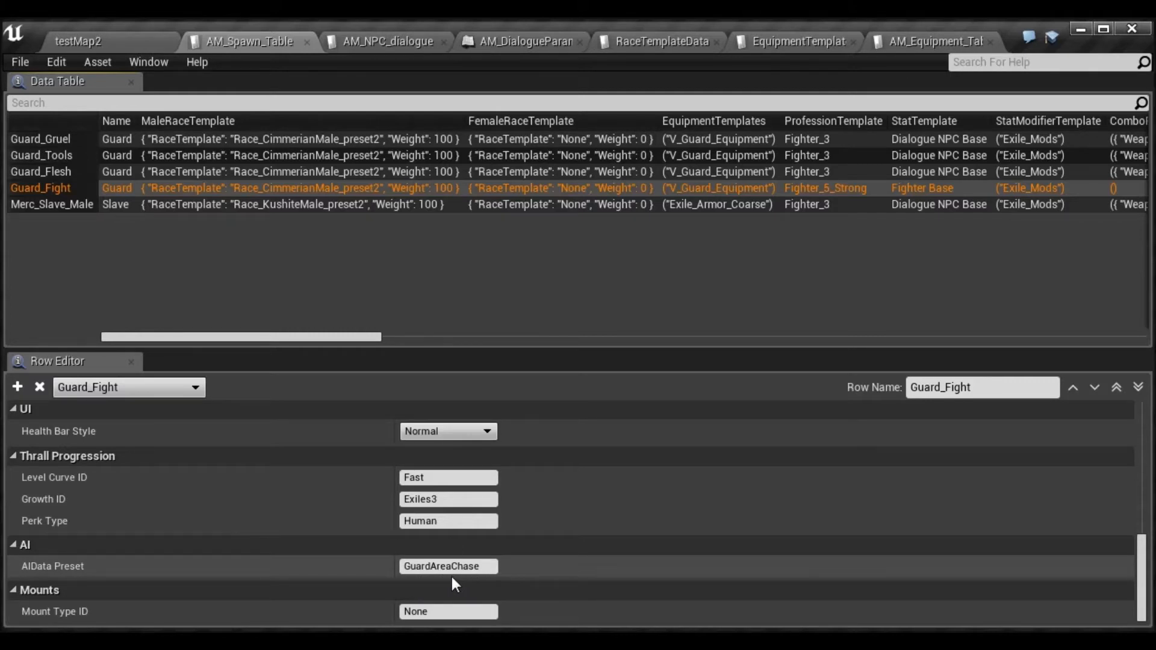
Close the race template data table and return to the Guard_Fight row in AM_Spawn_Table
{"action": "left_click", "coordinate": [700, 39]}
{"action": "left_click", "coordinate": [717, 42]}
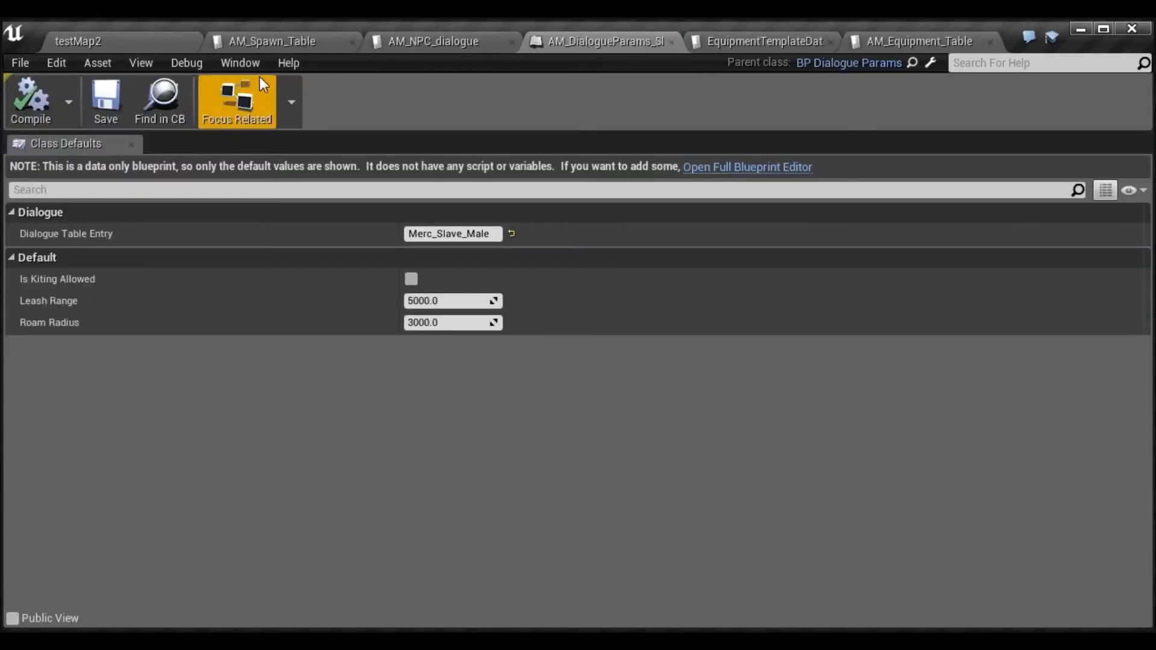
{"action": "left_click", "coordinate": [311, 48]}
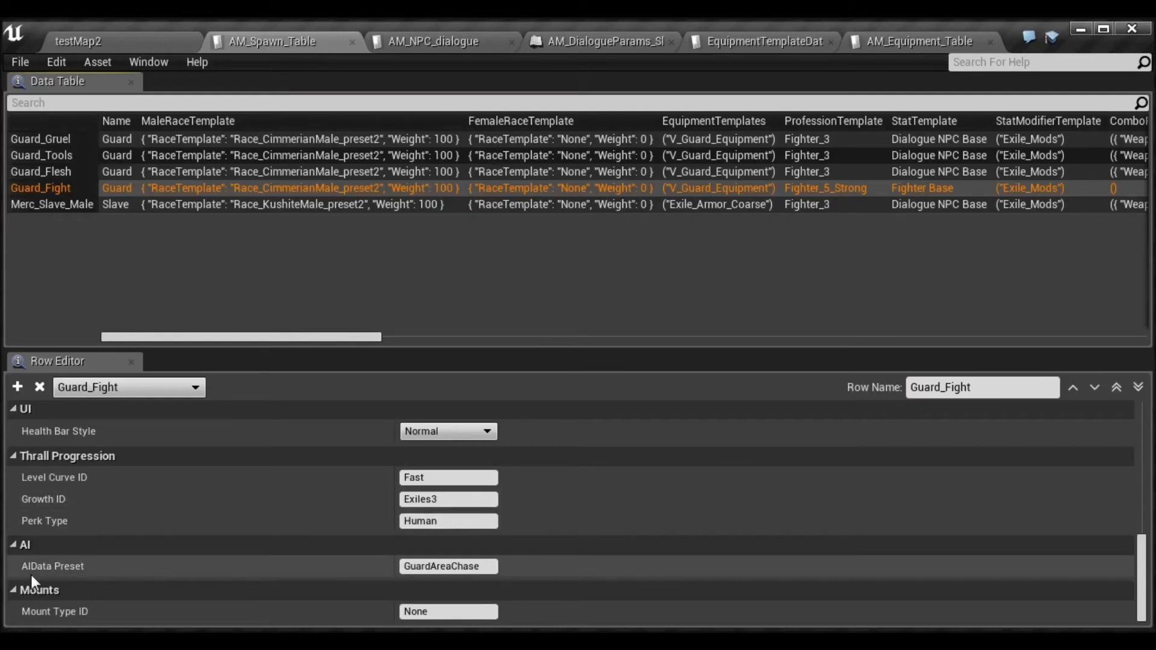
From testMap2, search the project content for "aidata" and open AIDataTable
{"action": "left_click", "coordinate": [125, 40]}
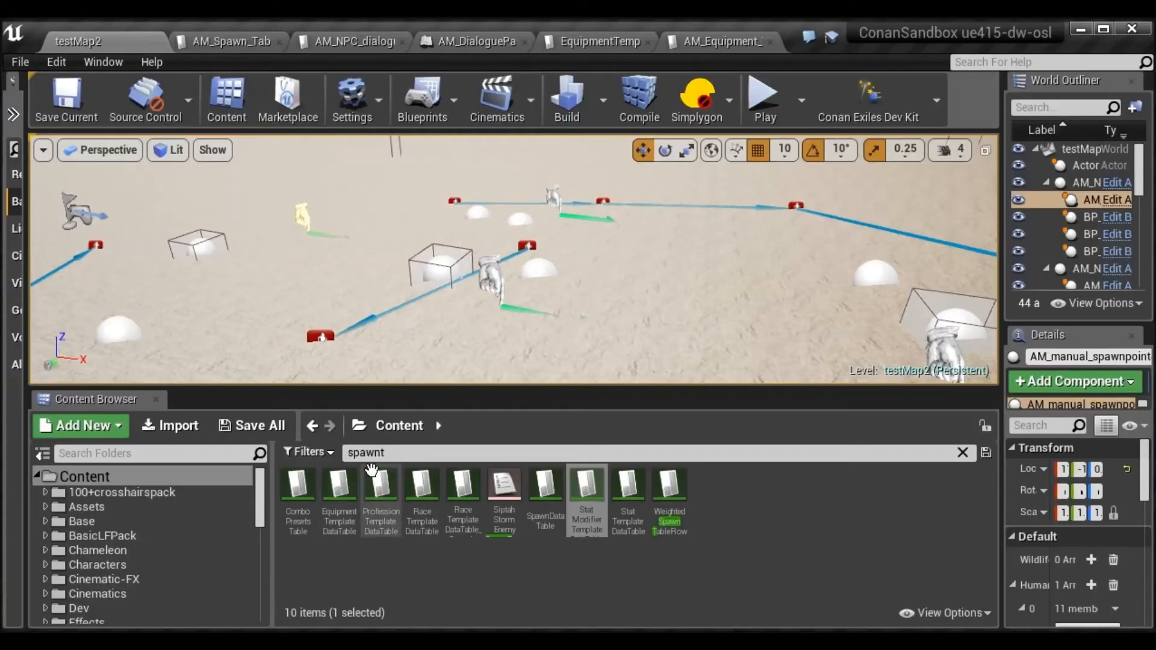
{"action": "type", "text": "aidata"}
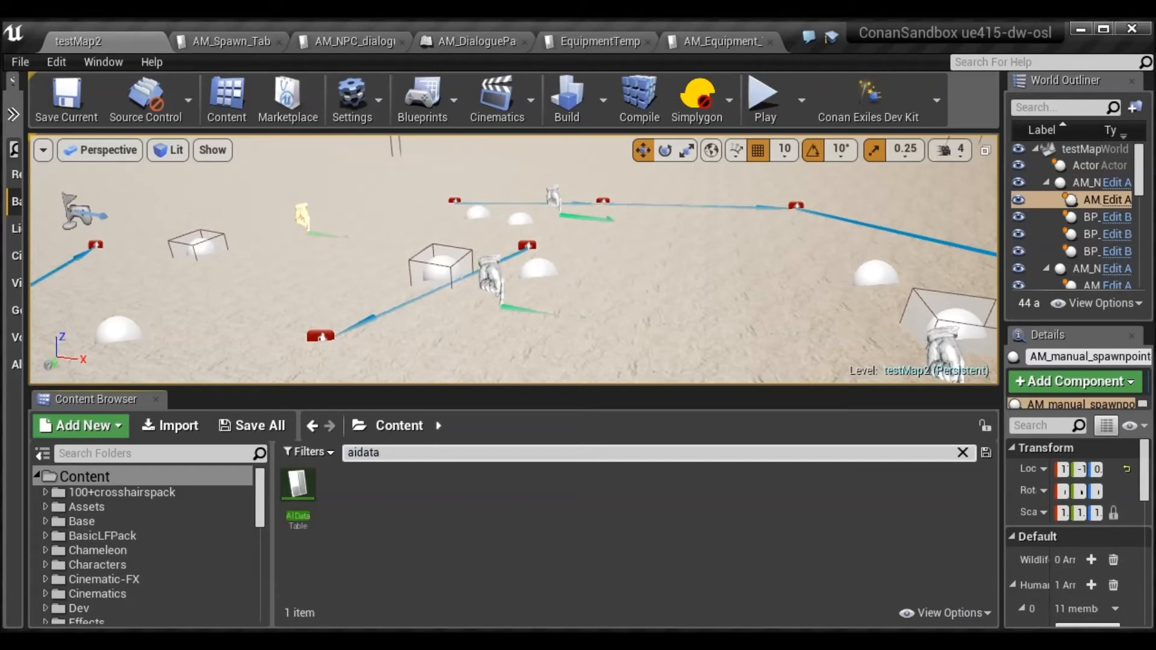
{"action": "double_click", "coordinate": [310, 494]}
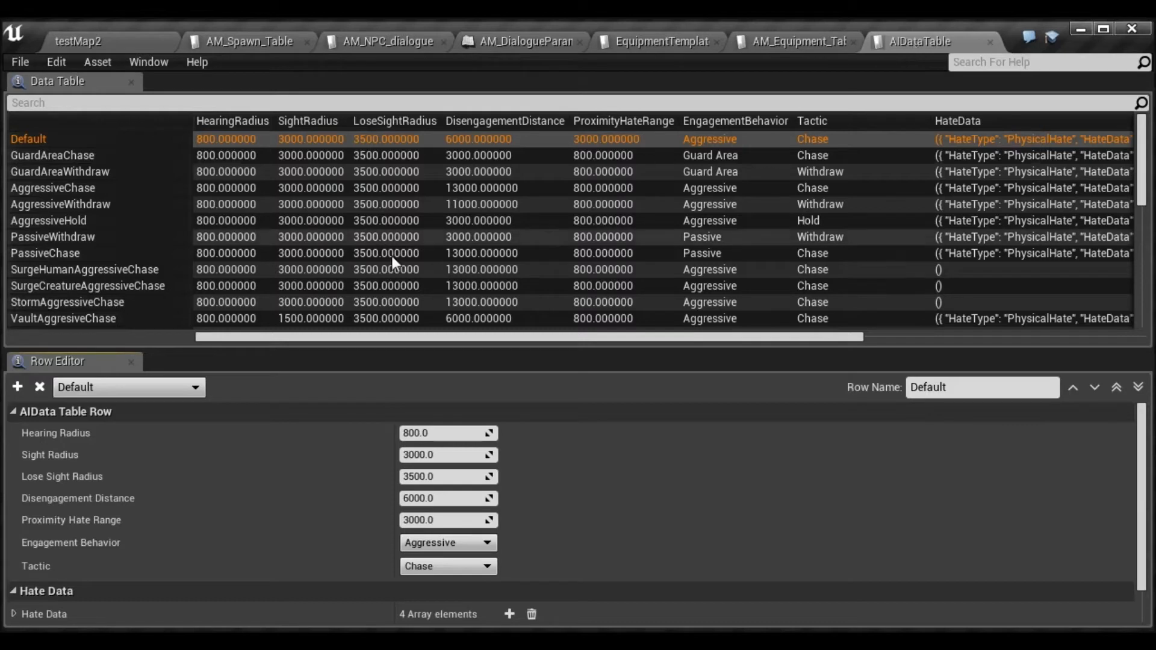
Compare the engagement behavior and tactic settings of the GuardAreaChase and GuardAreaWithdraw rows
{"action": "left_click", "coordinate": [90, 156]}
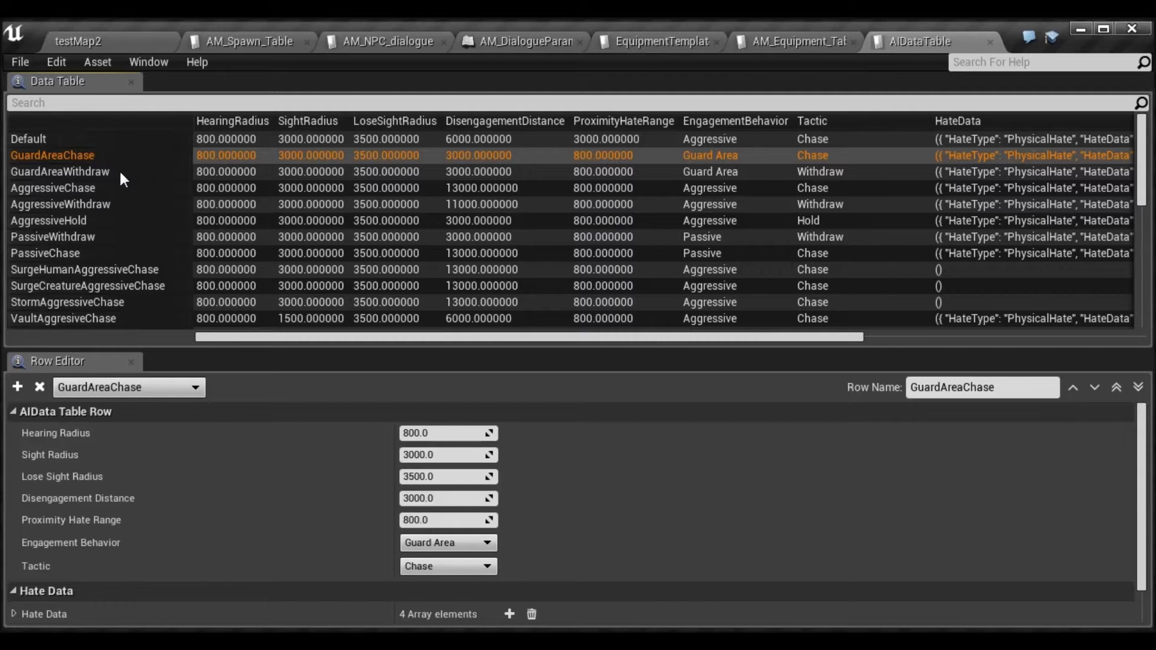
{"action": "left_click", "coordinate": [119, 171]}
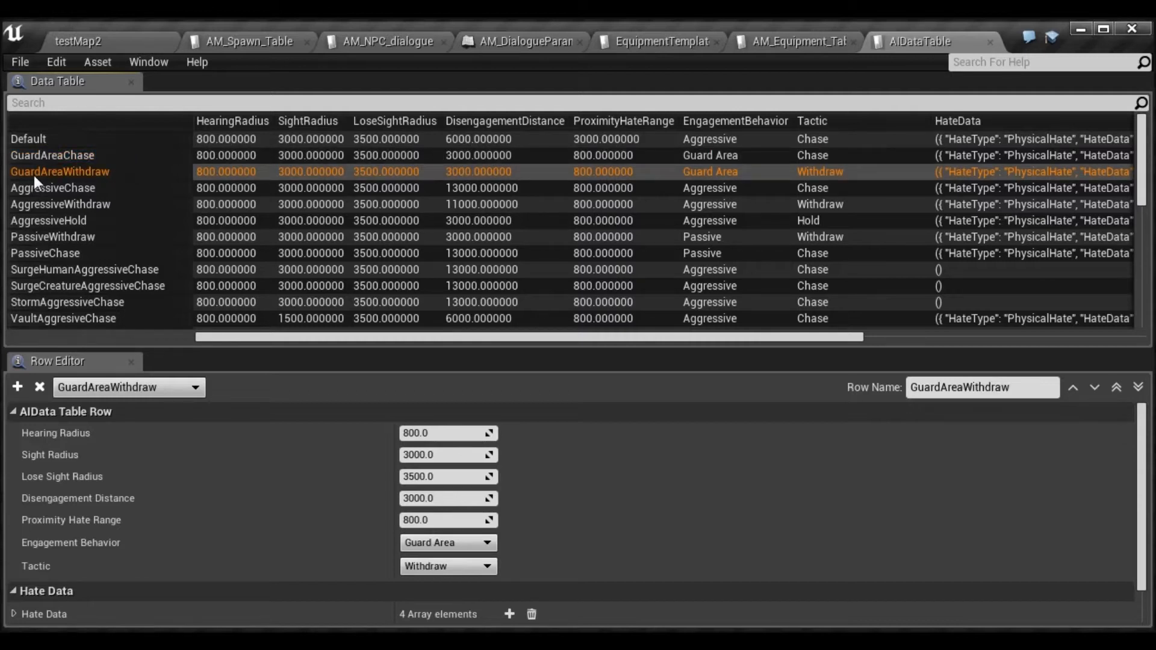
{"action": "left_click", "coordinate": [90, 156]}
{"action": "left_click", "coordinate": [123, 173]}
{"action": "left_click", "coordinate": [118, 157]}
{"action": "left_click", "coordinate": [114, 171]}
Look through the remaining AI presets to the end of the table and examine the Merchant and DialogueNPCs rows
{"action": "scroll", "coordinate": [102, 194], "scroll_direction": "down", "scroll_amount": 3}
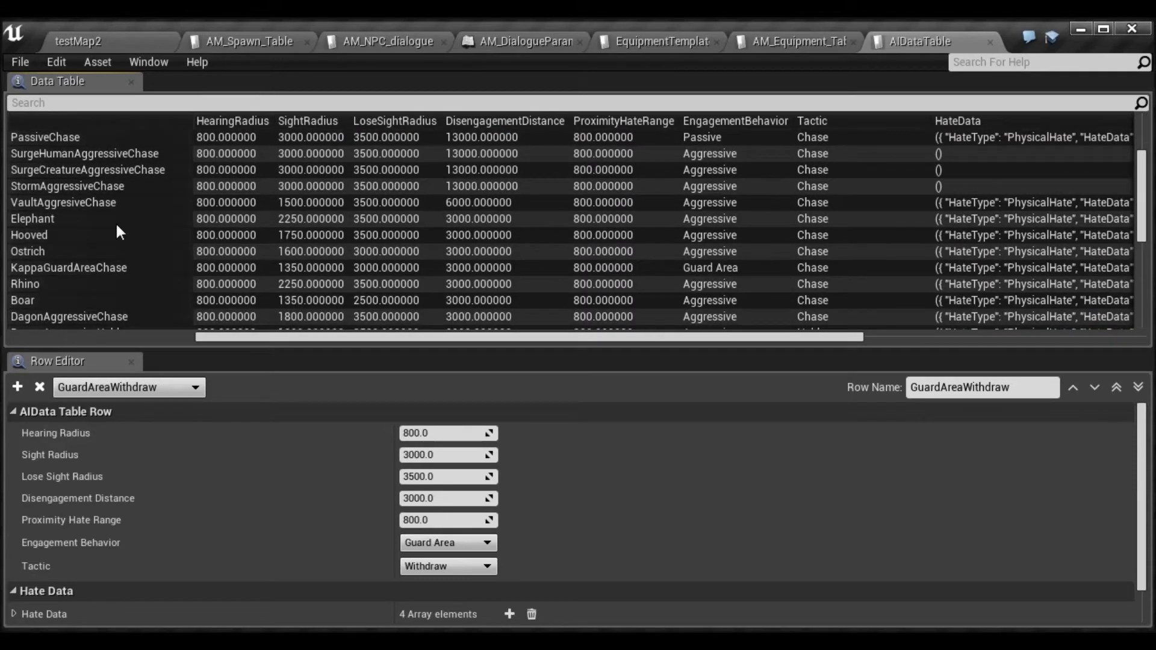
{"action": "scroll", "coordinate": [118, 234], "scroll_direction": "down", "scroll_amount": 4}
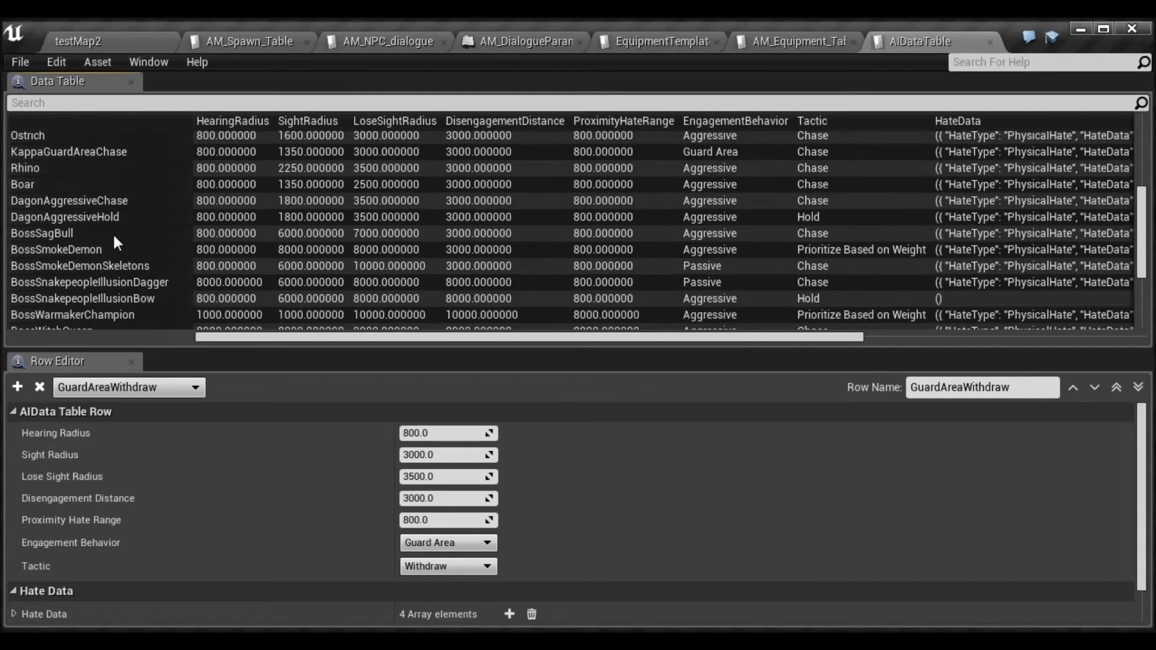
{"action": "scroll", "coordinate": [114, 232], "scroll_direction": "down", "scroll_amount": 5}
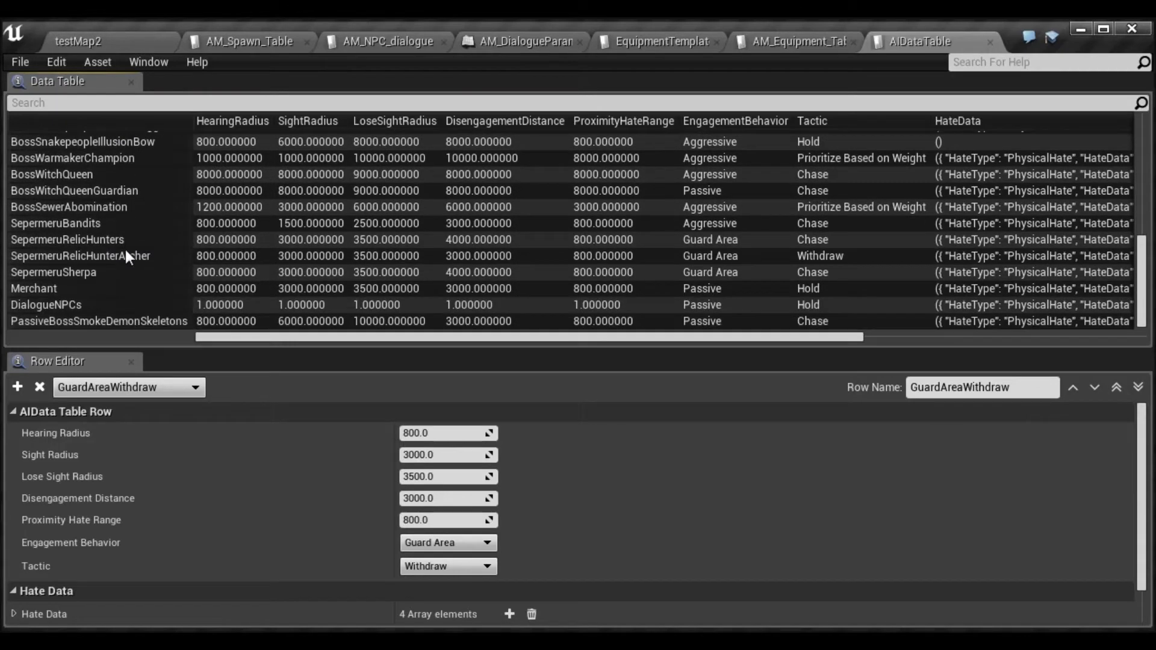
{"action": "left_click", "coordinate": [103, 290]}
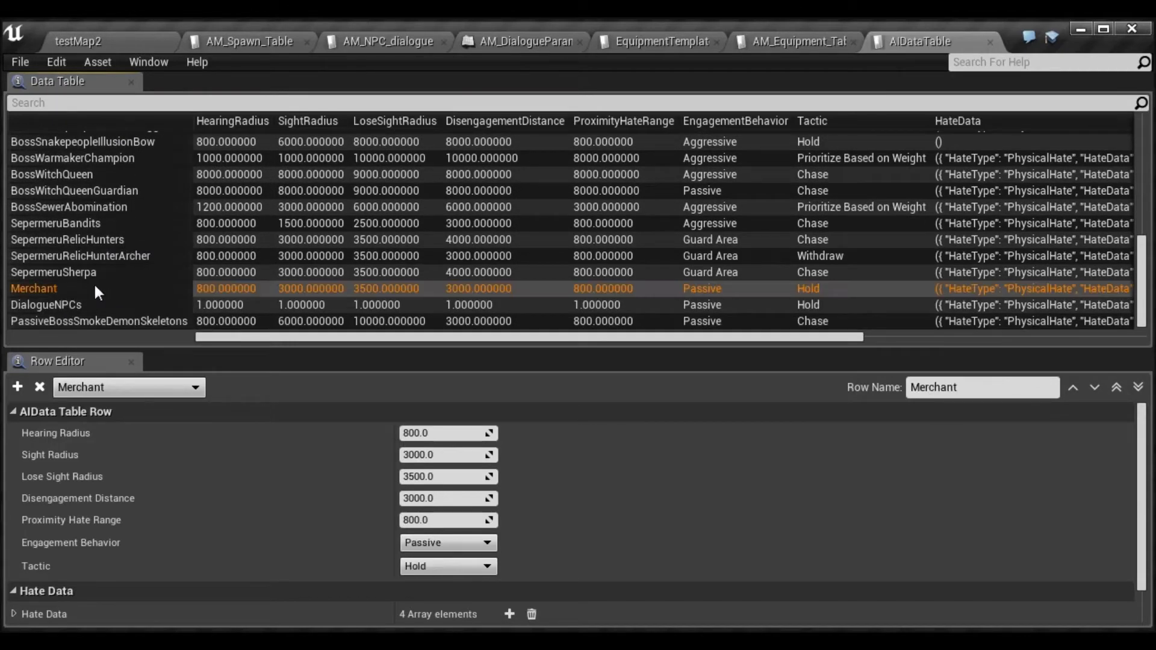
{"action": "left_click", "coordinate": [84, 306]}
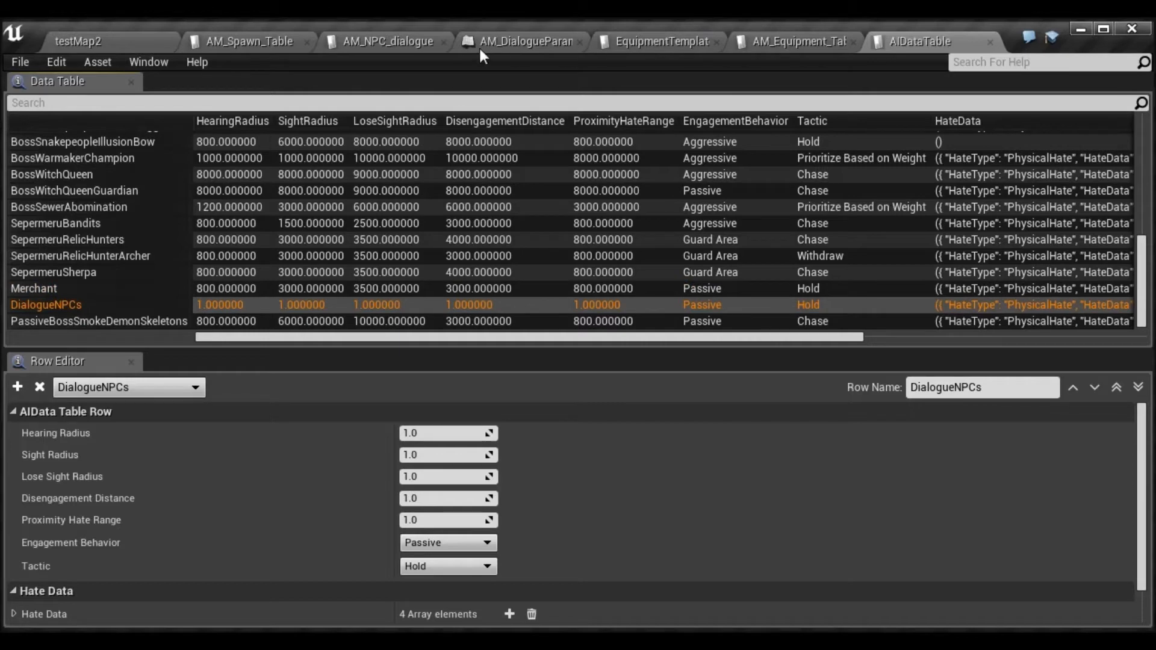
Check the Guard_Gruel row's AIData preset in AM_Spawn_Table, and return to AIDataTable
{"action": "left_click", "coordinate": [262, 43]}
{"action": "left_click", "coordinate": [102, 140]}
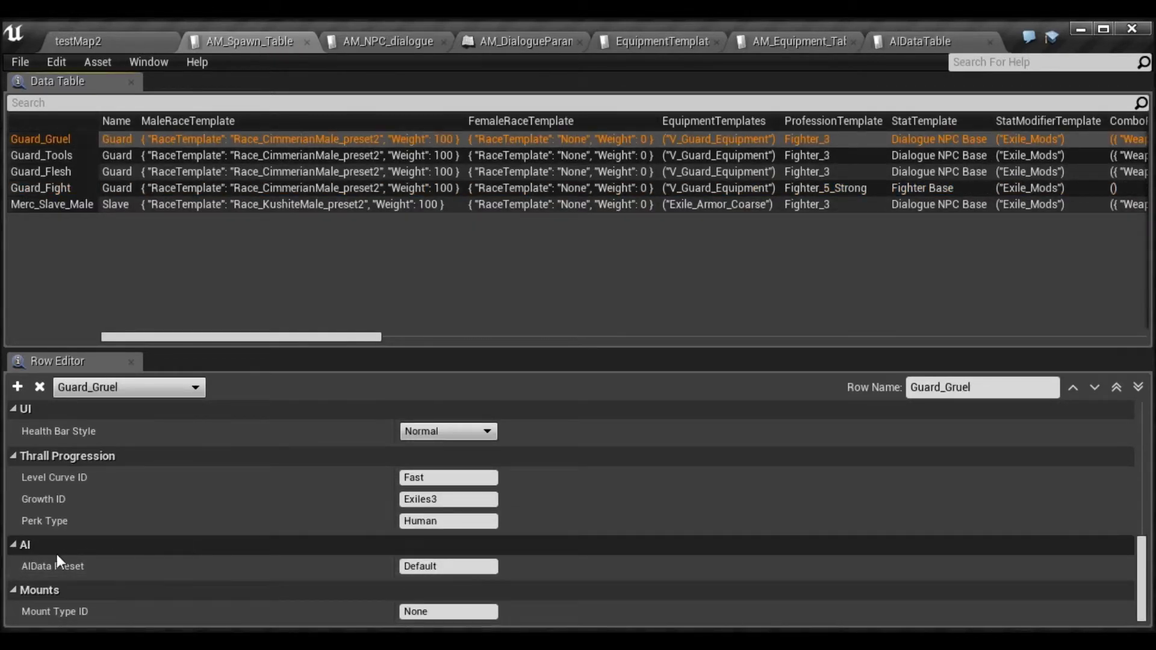
{"action": "left_click", "coordinate": [920, 38]}
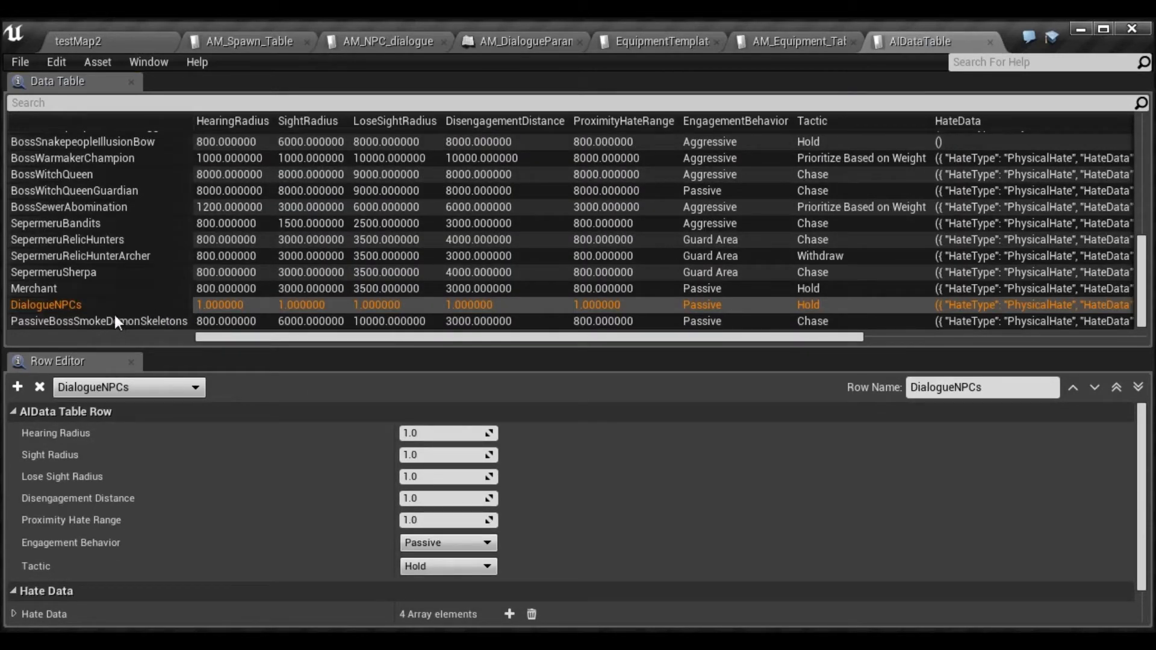
Review the other AI presets in AIDataTable, examining the Boar, Hooved, PassiveChase and PassiveWithdraw rows
{"action": "scroll", "coordinate": [133, 276], "scroll_direction": "up", "scroll_amount": 5}
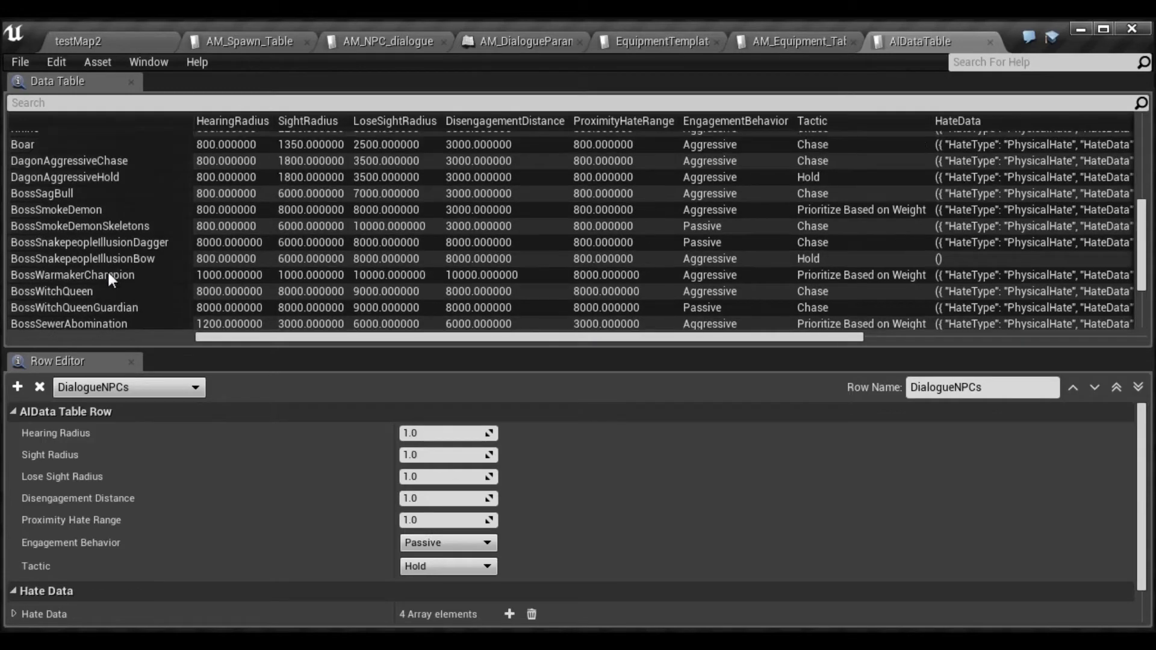
{"action": "scroll", "coordinate": [113, 281], "scroll_direction": "up", "scroll_amount": 2}
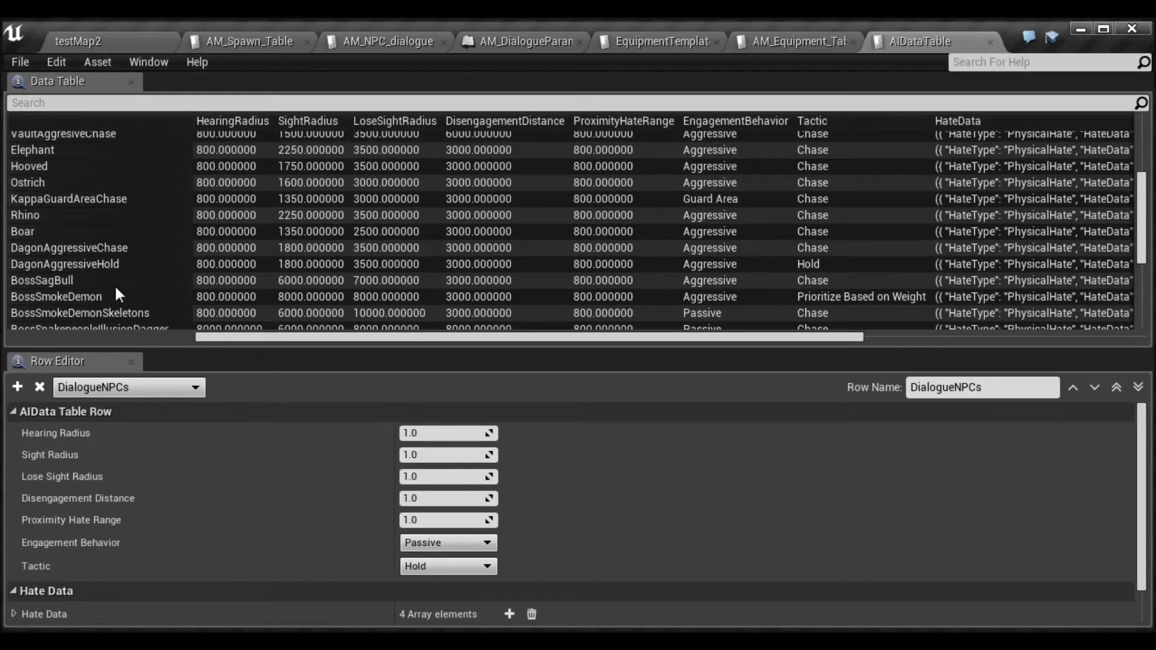
{"action": "left_click", "coordinate": [56, 259]}
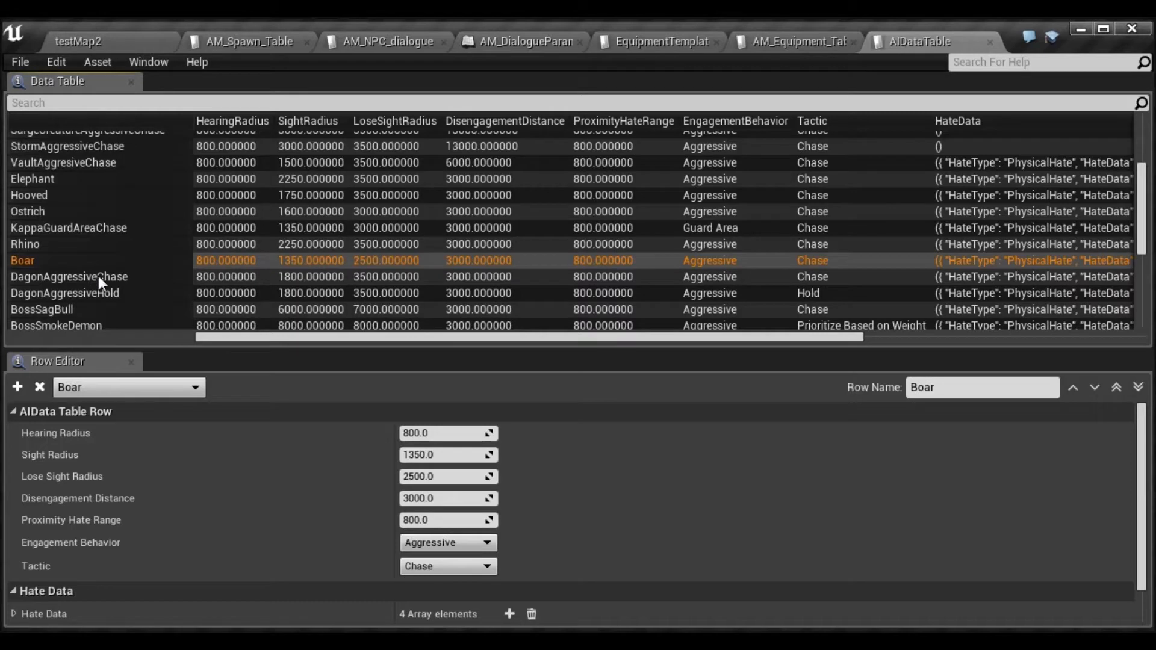
{"action": "scroll", "coordinate": [99, 276], "scroll_direction": "up", "scroll_amount": 1}
{"action": "left_click", "coordinate": [85, 225]}
{"action": "scroll", "coordinate": [71, 259], "scroll_direction": "up", "scroll_amount": 2}
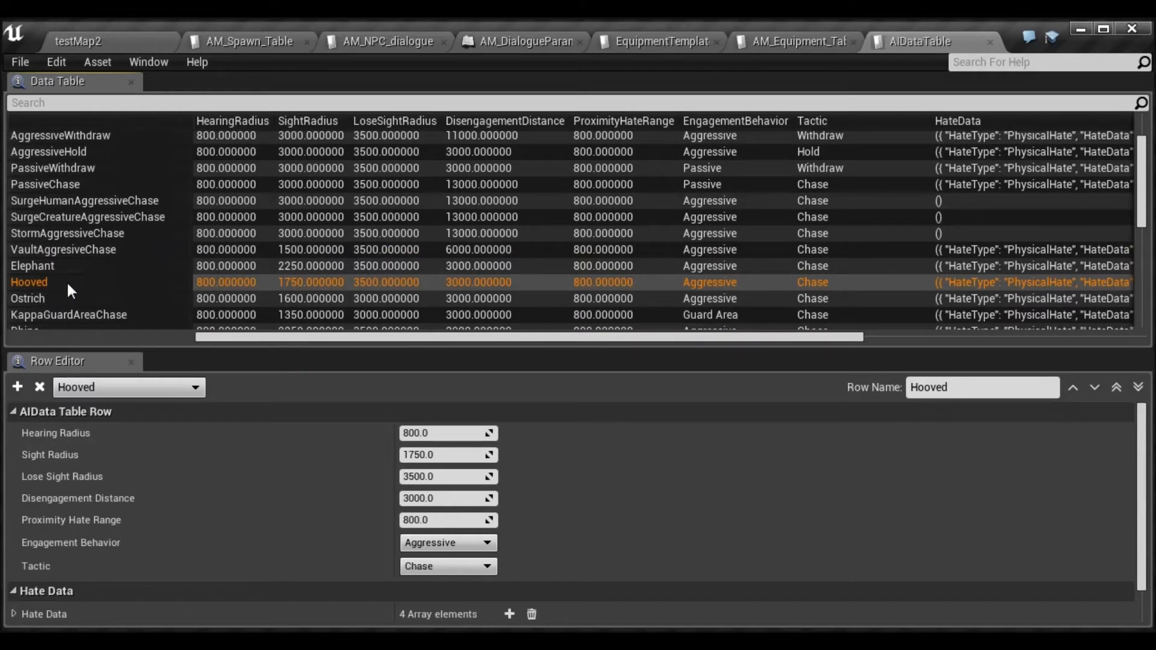
{"action": "scroll", "coordinate": [111, 290], "scroll_direction": "up", "scroll_amount": 1}
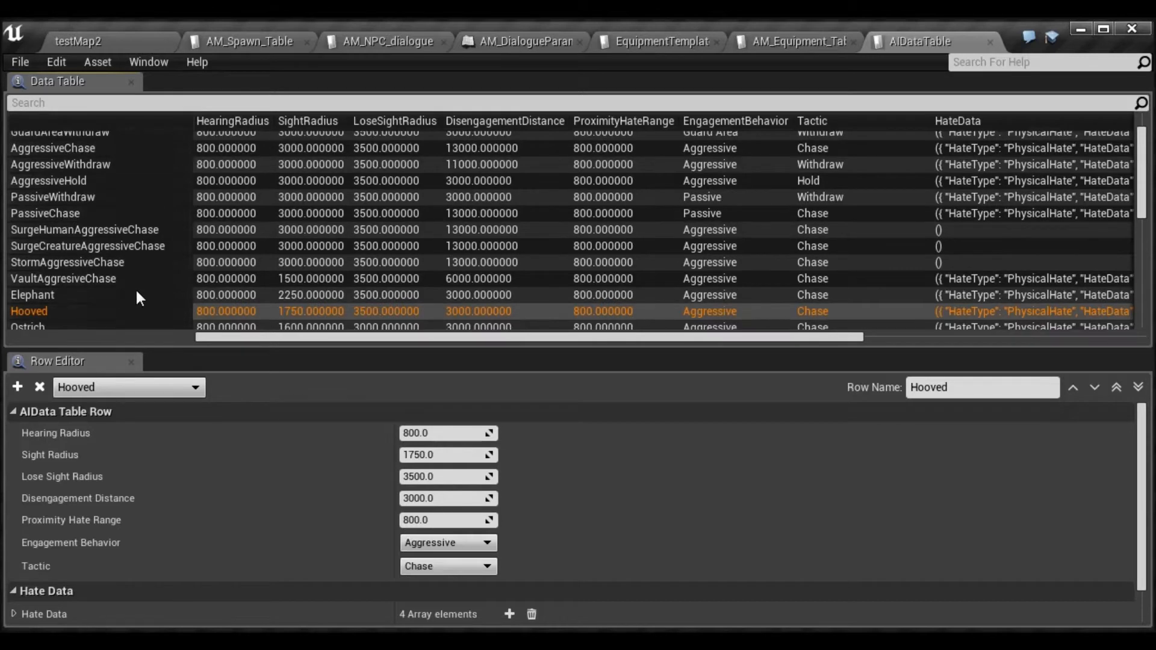
{"action": "scroll", "coordinate": [135, 295], "scroll_direction": "up", "scroll_amount": 2}
{"action": "left_click", "coordinate": [56, 254]}
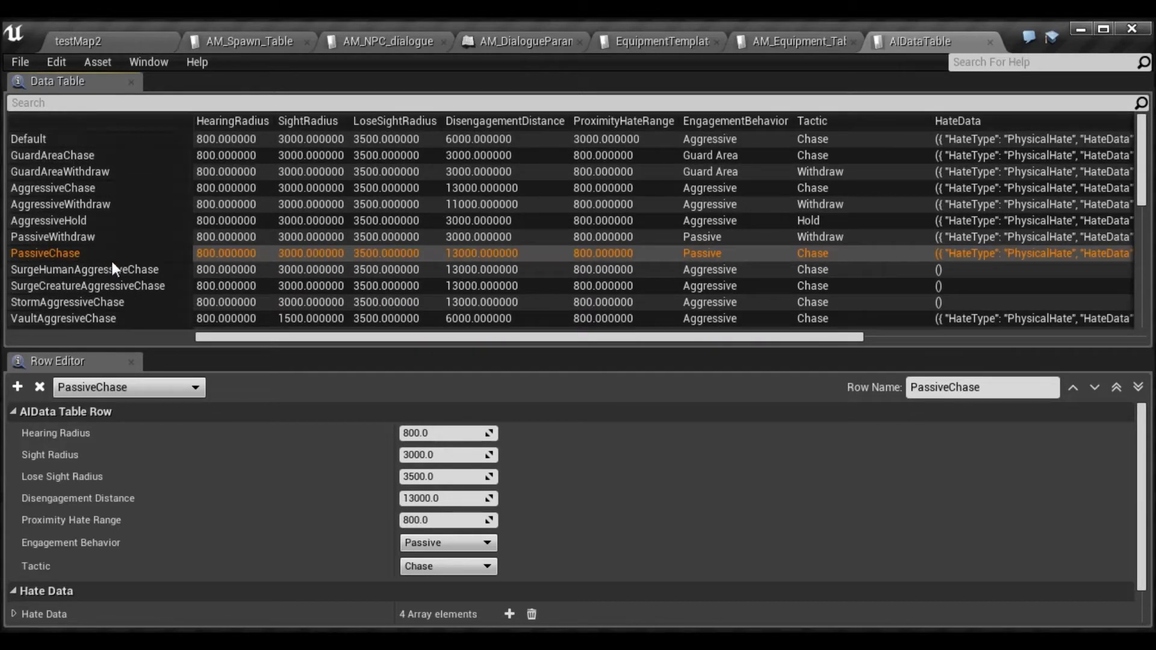
{"action": "left_click", "coordinate": [101, 238]}
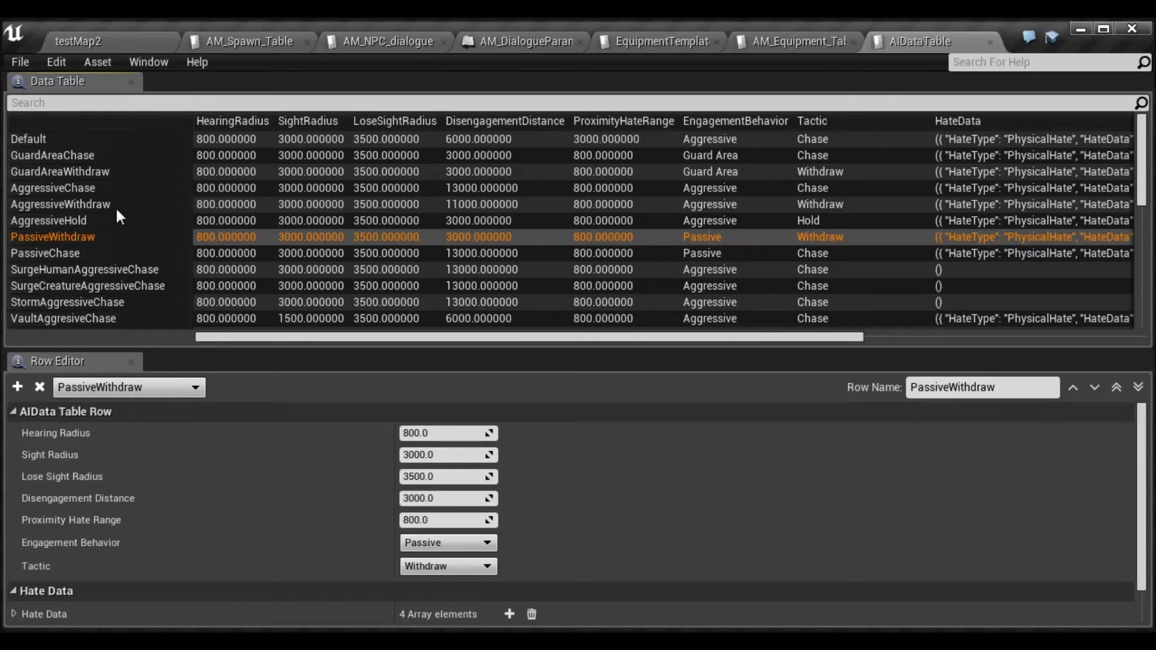
{"action": "scroll", "coordinate": [120, 240], "scroll_direction": "down", "scroll_amount": 5}
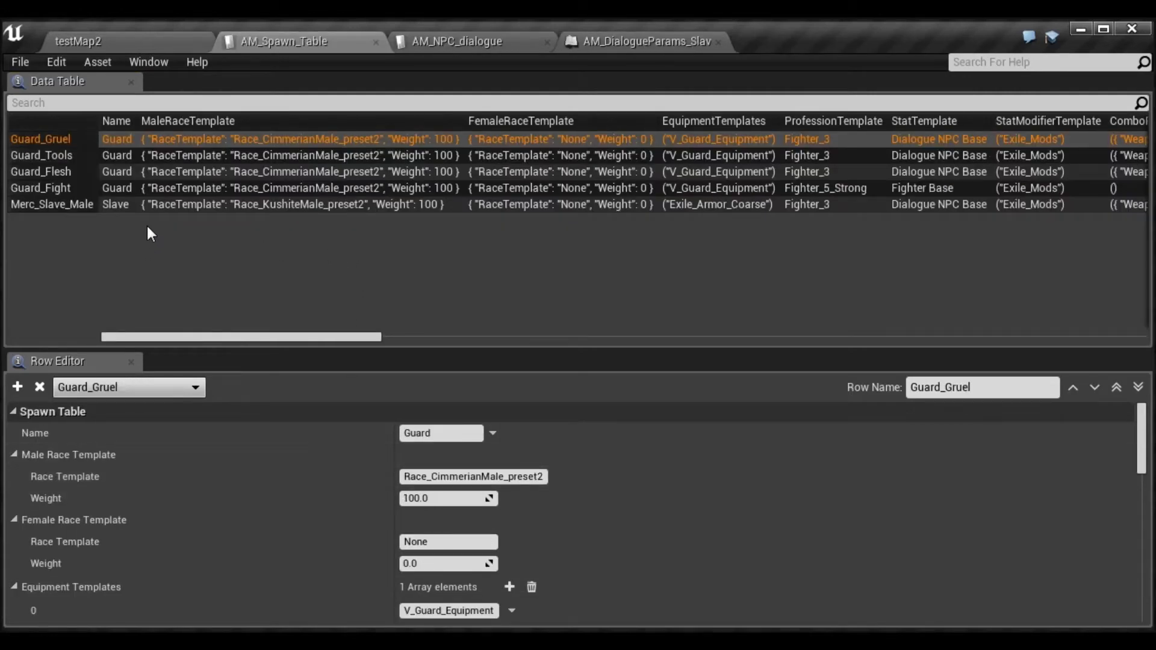
Review the Guard_Fight row in AM_Spawn_Table, covering its name, race templates and equipment template
{"action": "left_click", "coordinate": [165, 189]}
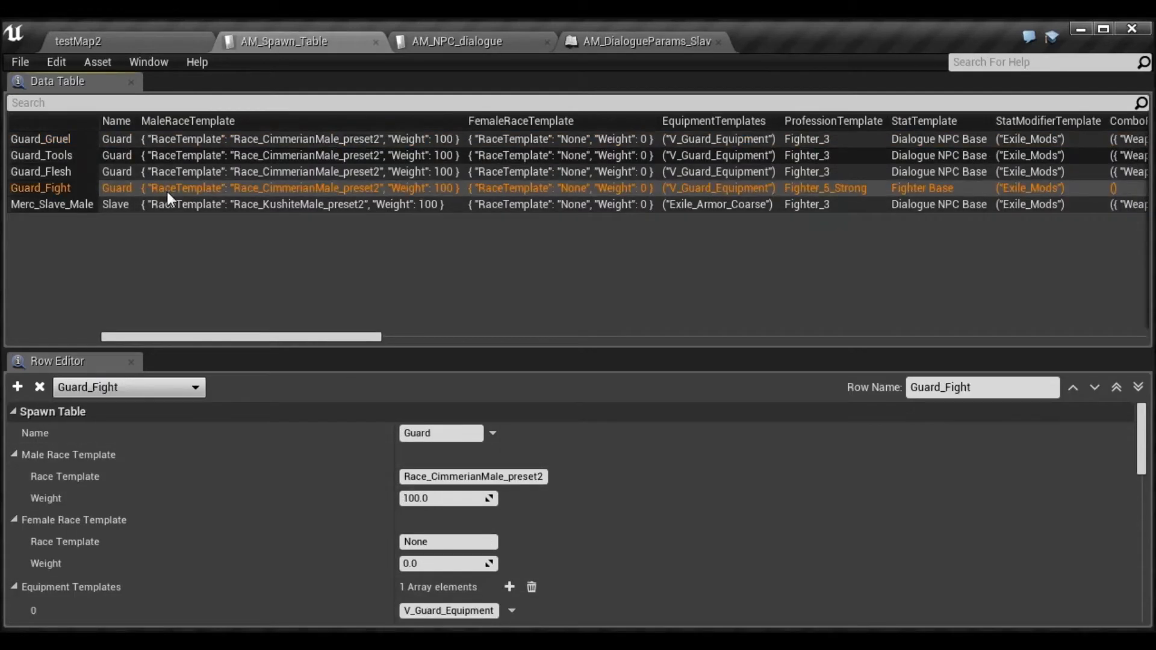
{"action": "scroll", "coordinate": [319, 482], "scroll_direction": "down", "scroll_amount": 1}
{"action": "scroll", "coordinate": [330, 471], "scroll_direction": "up", "scroll_amount": 1}
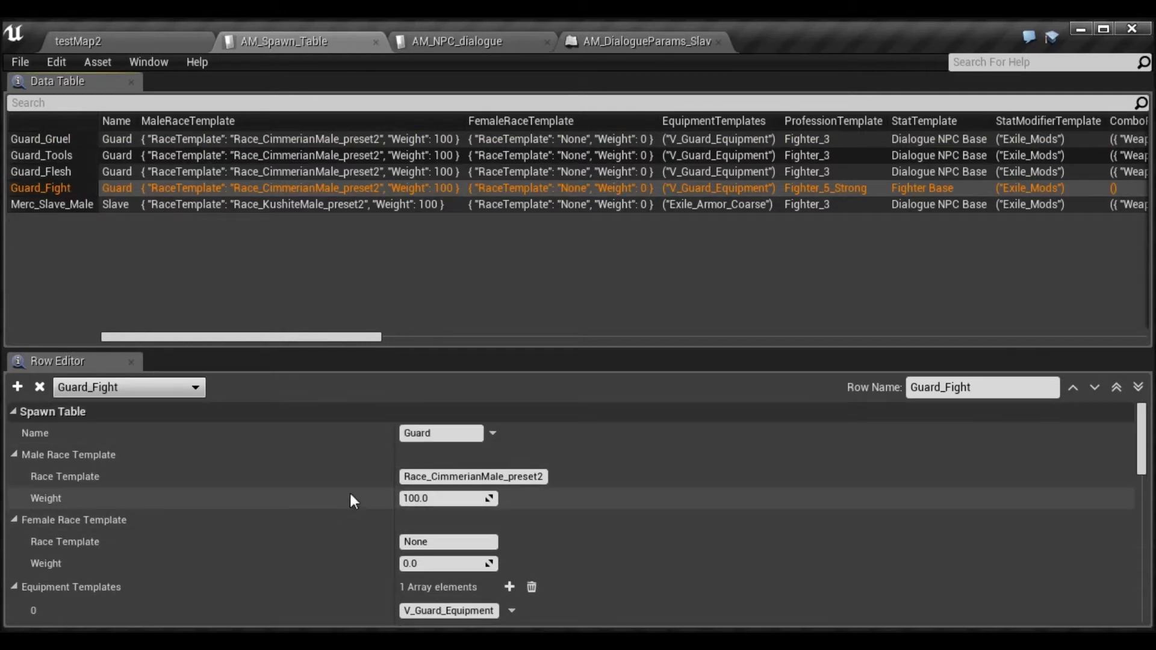
{"action": "scroll", "coordinate": [349, 490], "scroll_direction": "down", "scroll_amount": 4}
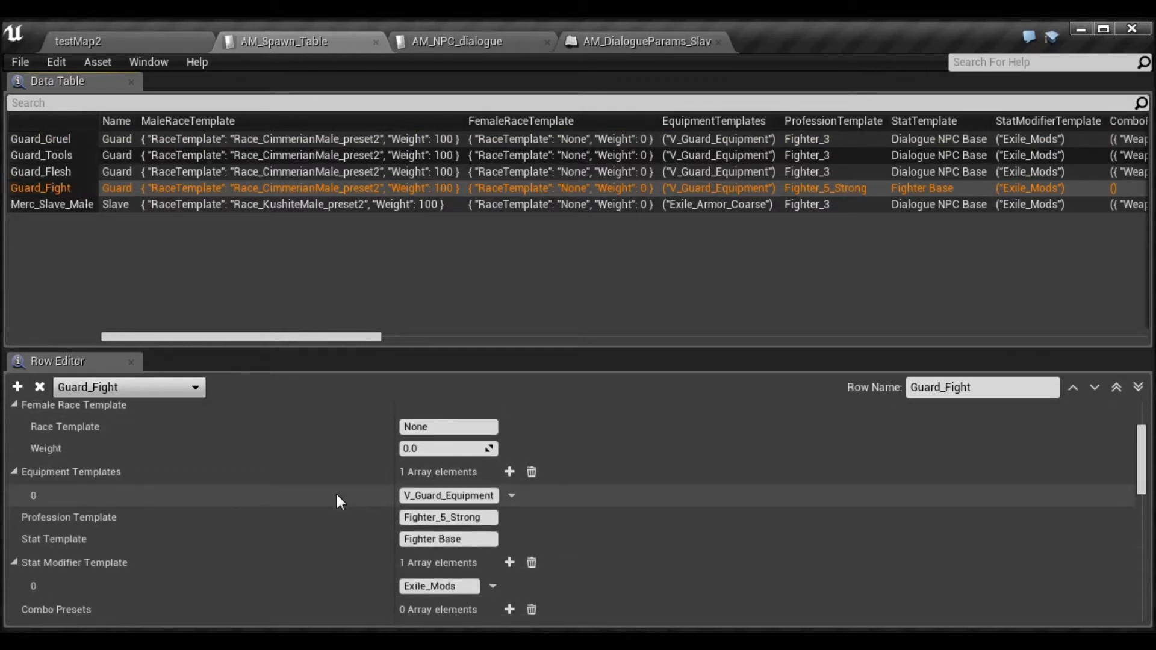
{"action": "scroll", "coordinate": [337, 464], "scroll_direction": "down", "scroll_amount": 1}
{"action": "scroll", "coordinate": [329, 475], "scroll_direction": "up", "scroll_amount": 3}
{"action": "scroll", "coordinate": [333, 482], "scroll_direction": "up", "scroll_amount": 2}
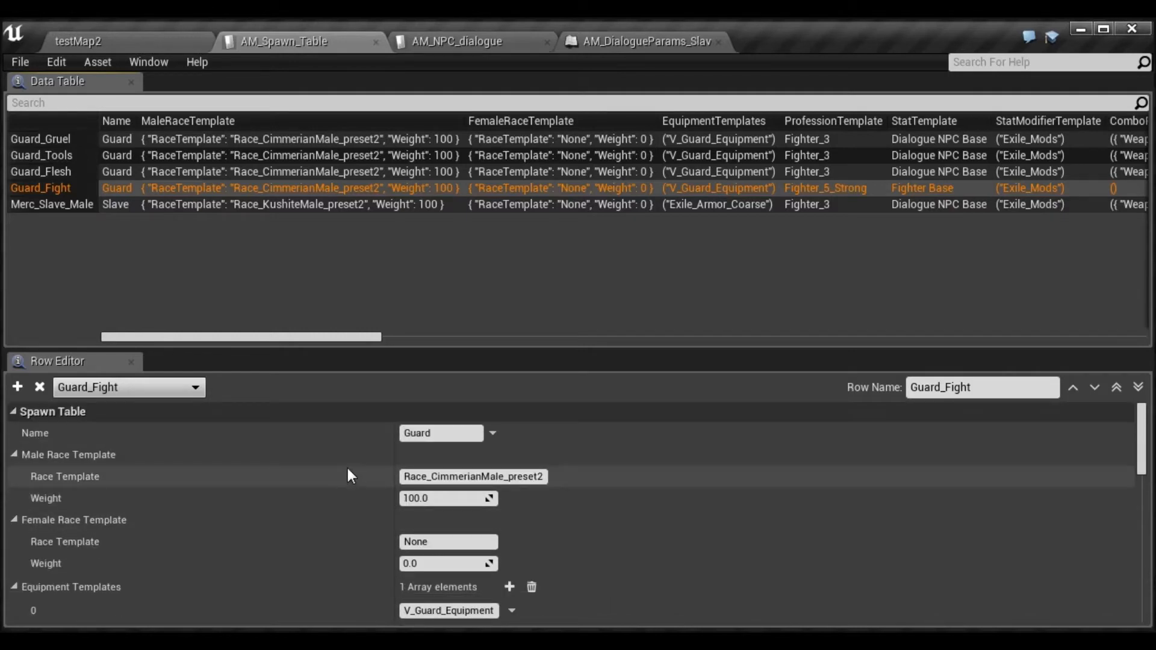
Examine the Guard_Fight row's profession, stat and stat modifier templates, NPC class, behavior tree and AI controller
{"action": "scroll", "coordinate": [330, 468], "scroll_direction": "down", "scroll_amount": 3}
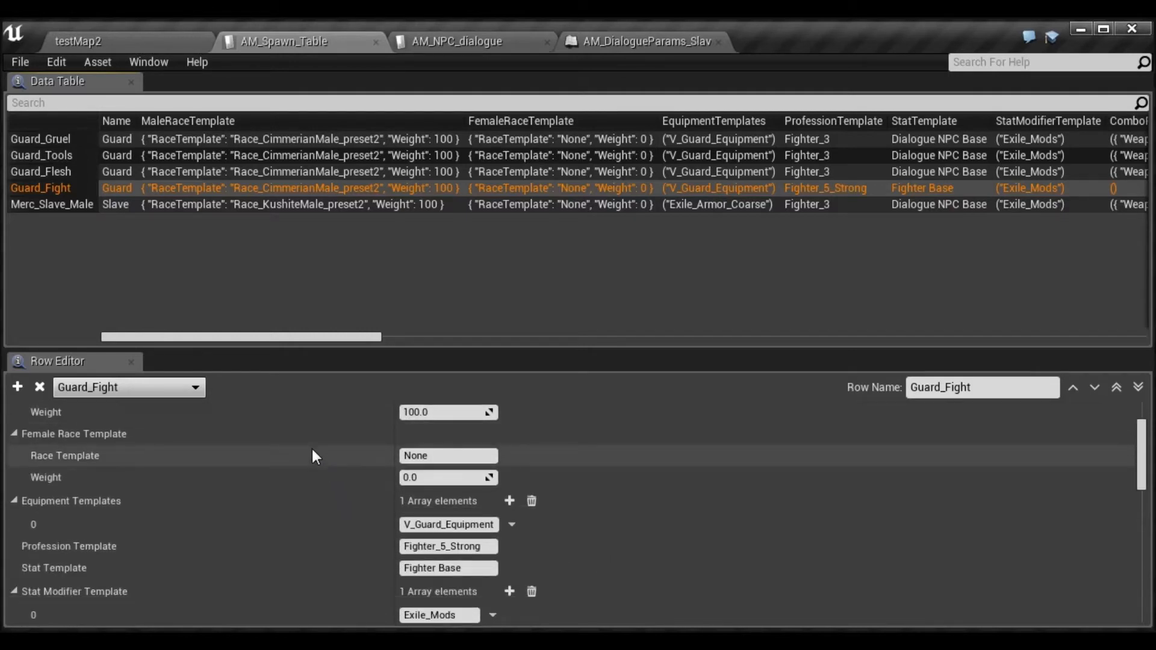
{"action": "scroll", "coordinate": [312, 446], "scroll_direction": "up", "scroll_amount": 2}
{"action": "scroll", "coordinate": [332, 476], "scroll_direction": "down", "scroll_amount": 5}
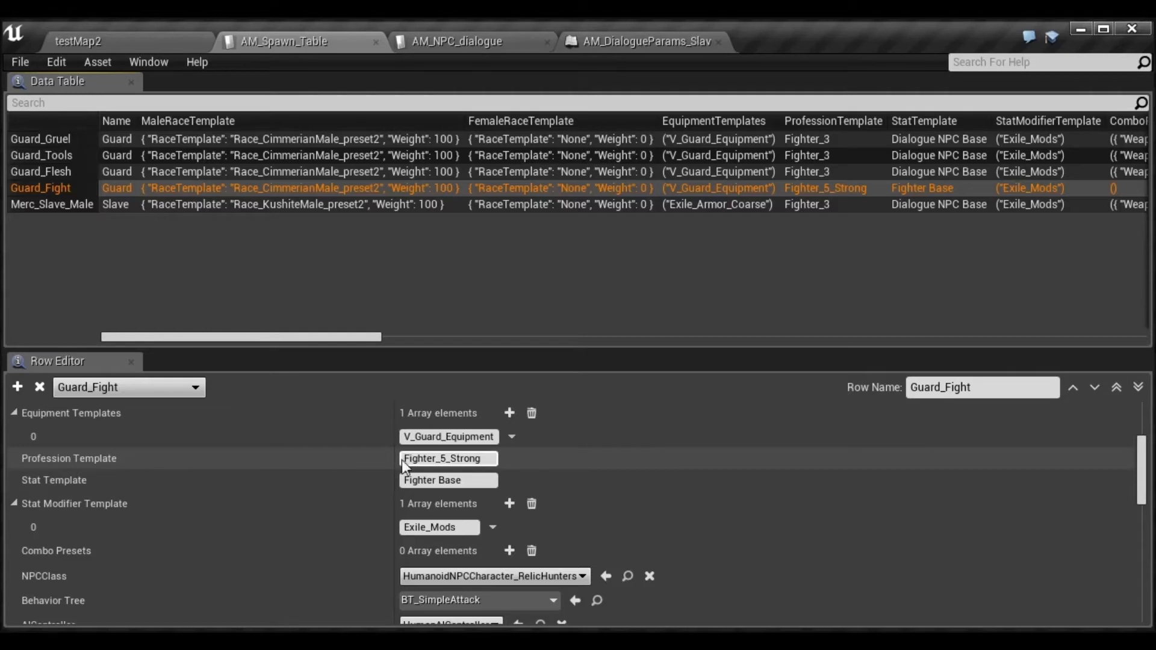
{"action": "scroll", "coordinate": [347, 450], "scroll_direction": "down", "scroll_amount": 1}
{"action": "scroll", "coordinate": [349, 456], "scroll_direction": "down", "scroll_amount": 1}
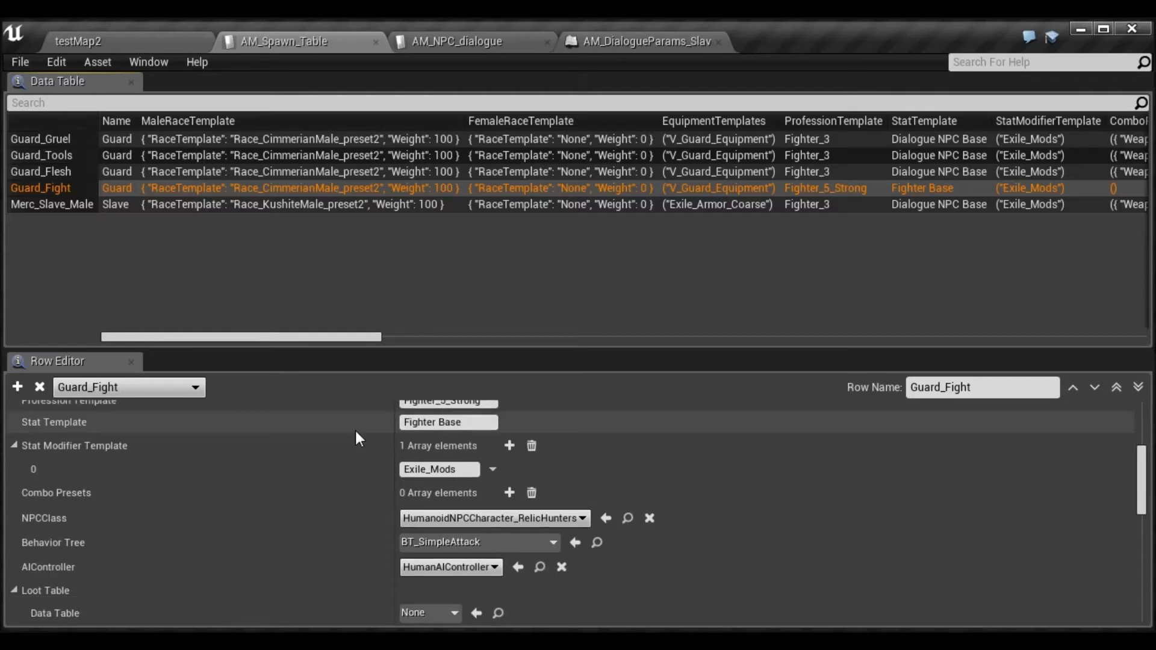
{"action": "scroll", "coordinate": [356, 432], "scroll_direction": "up", "scroll_amount": 1}
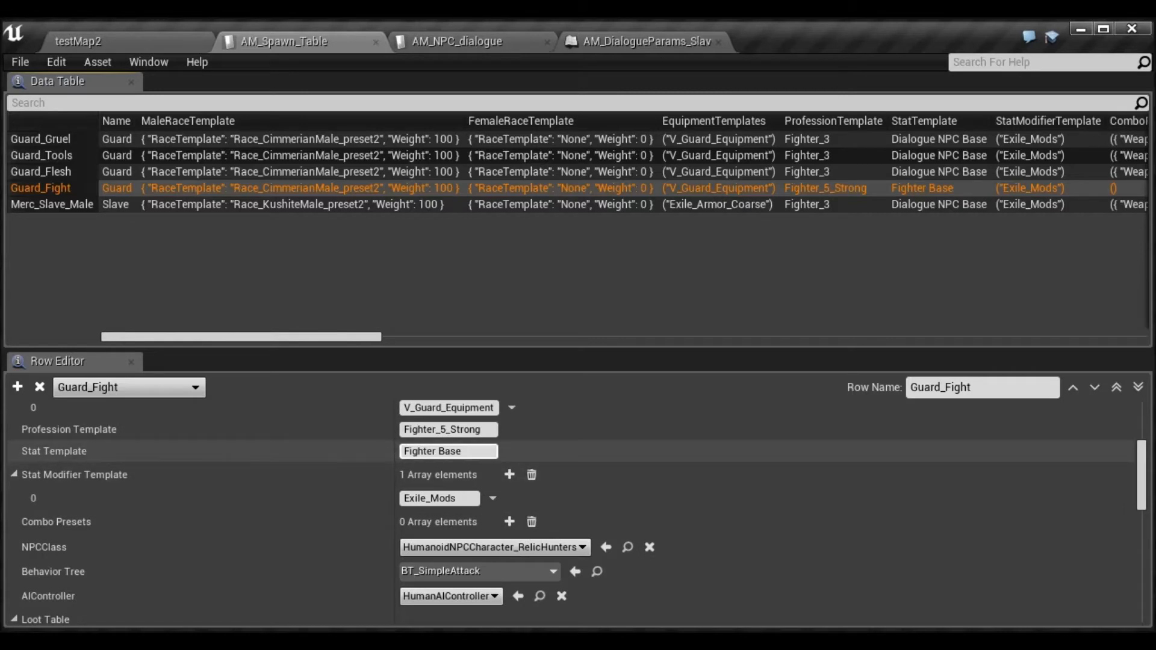
{"action": "scroll", "coordinate": [338, 448], "scroll_direction": "down", "scroll_amount": 1}
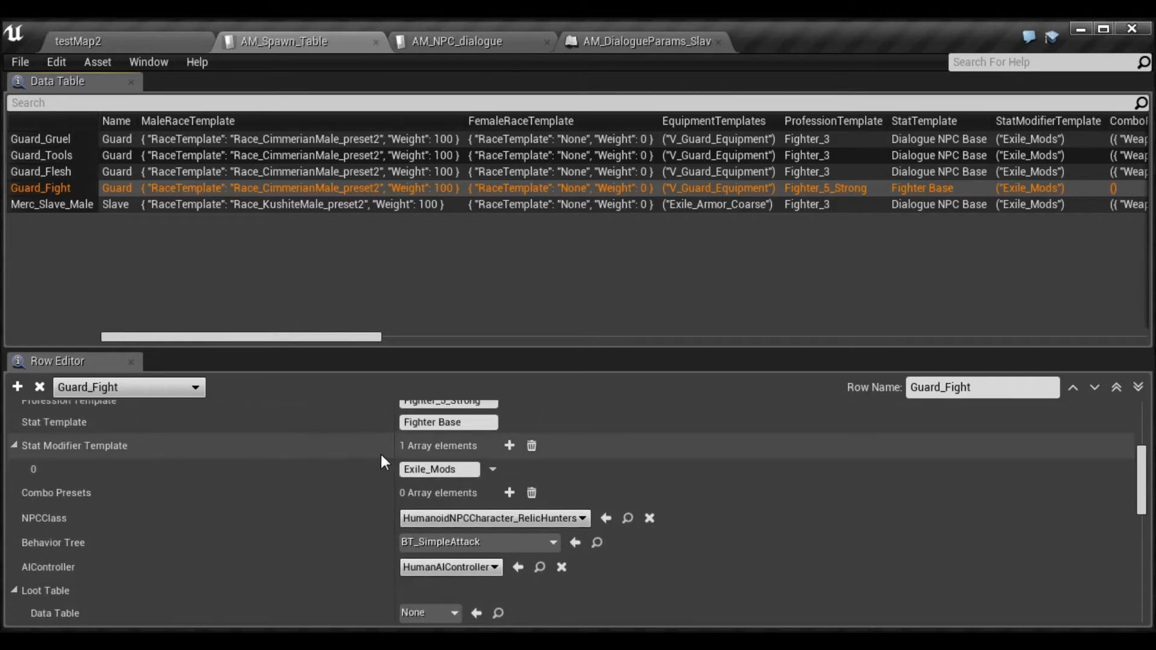
Examine the Guard_Fight row's combo presets, NPC class, behavior tree, AI controller, loot table and distance and block settings
{"action": "scroll", "coordinate": [352, 447], "scroll_direction": "down", "scroll_amount": 1}
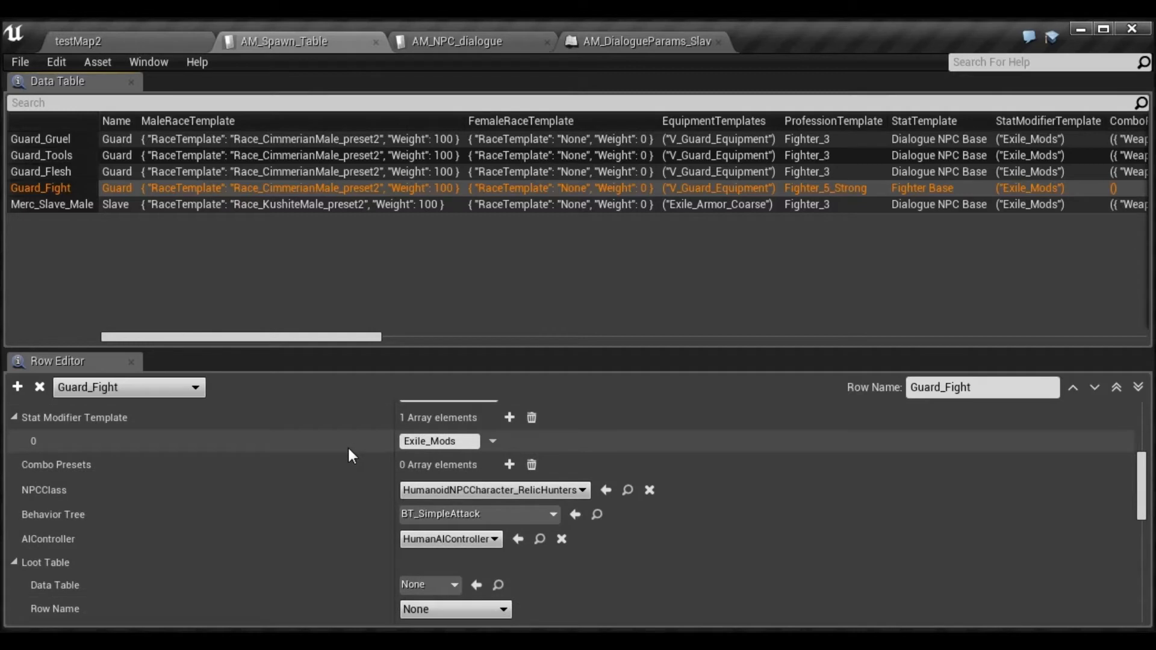
{"action": "scroll", "coordinate": [348, 446], "scroll_direction": "down", "scroll_amount": 1}
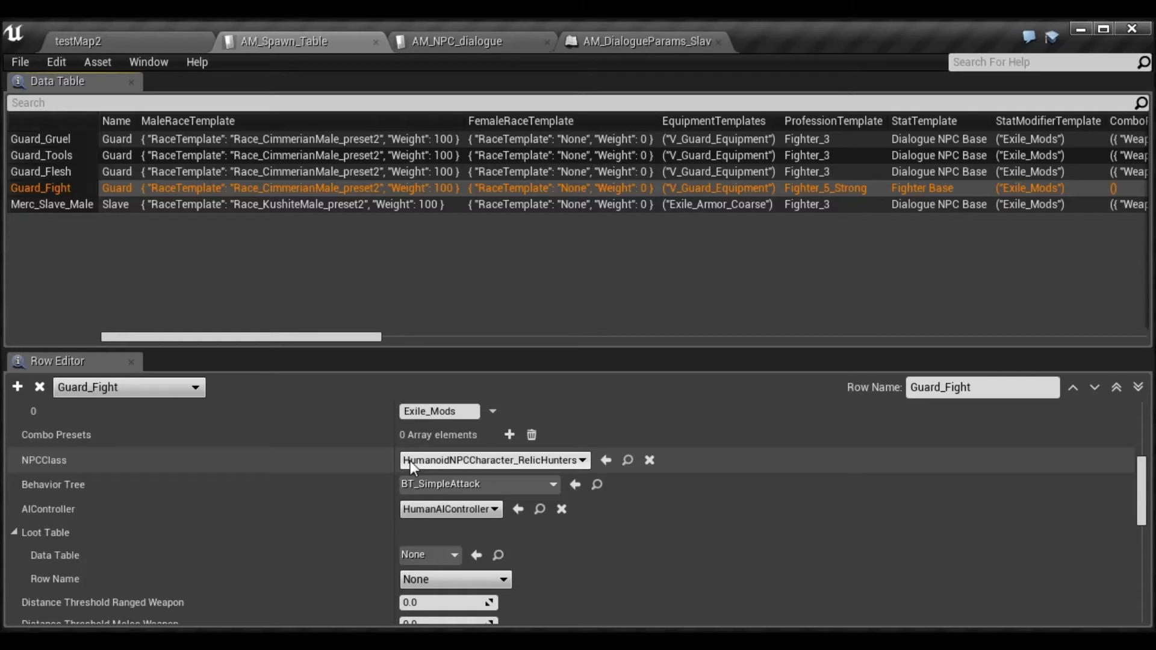
{"action": "scroll", "coordinate": [351, 445], "scroll_direction": "down", "scroll_amount": 1}
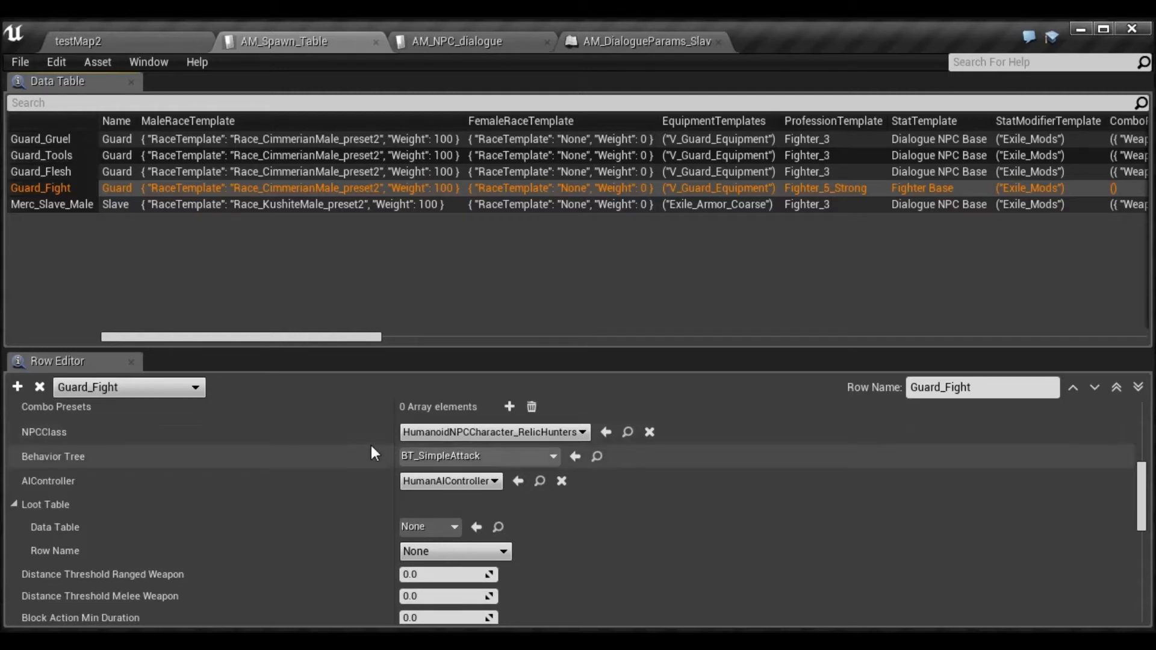
{"action": "scroll", "coordinate": [327, 453], "scroll_direction": "down", "scroll_amount": 1}
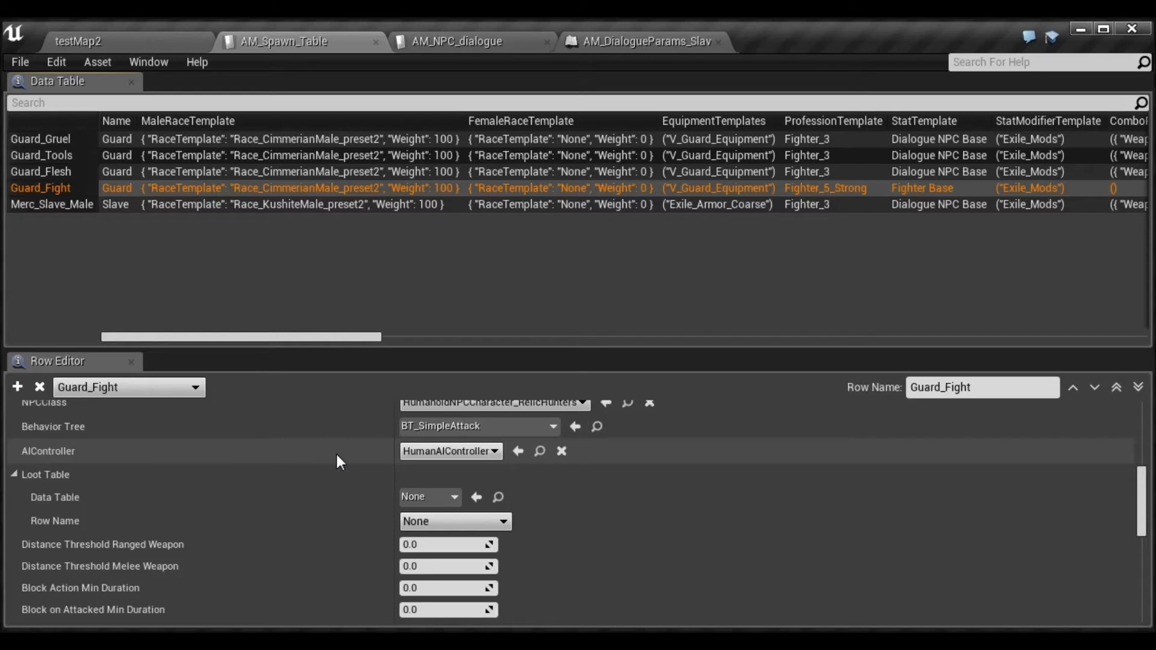
{"action": "scroll", "coordinate": [339, 448], "scroll_direction": "down", "scroll_amount": 1}
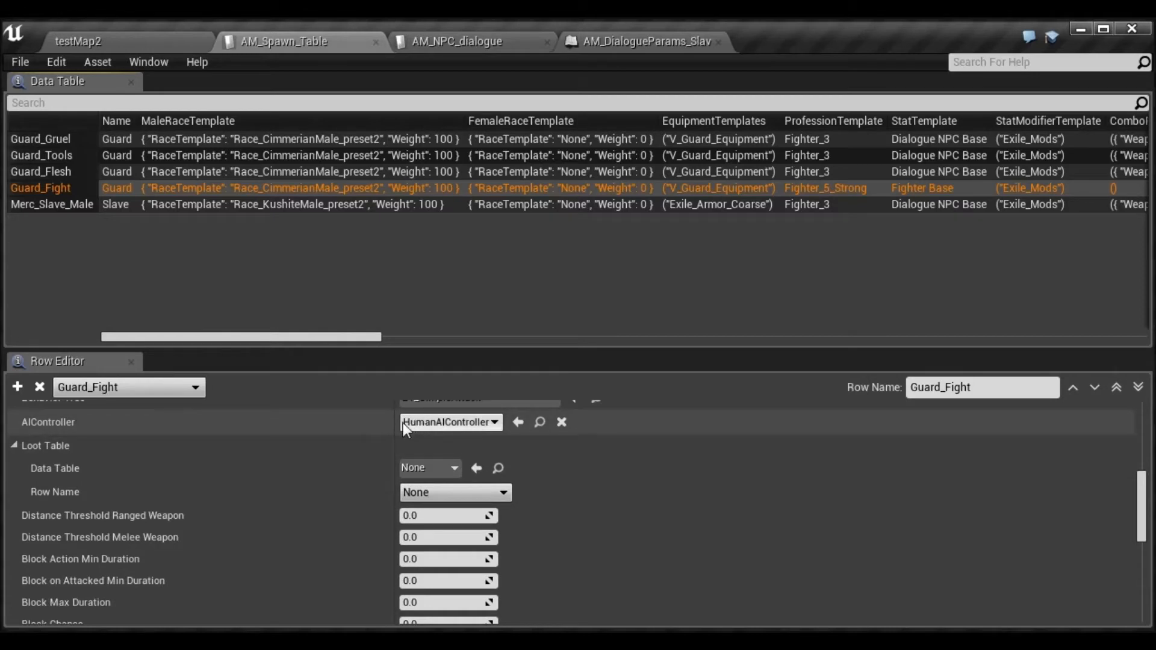
{"action": "scroll", "coordinate": [326, 438], "scroll_direction": "down", "scroll_amount": 1}
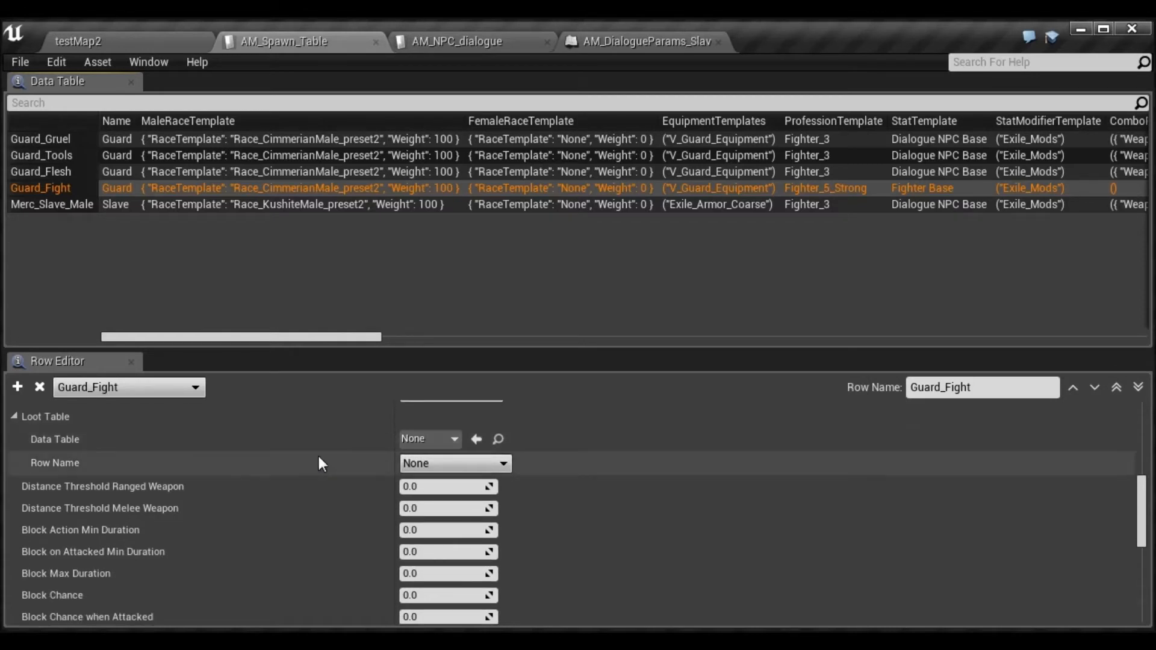
{"action": "scroll", "coordinate": [338, 467], "scroll_direction": "up", "scroll_amount": 1}
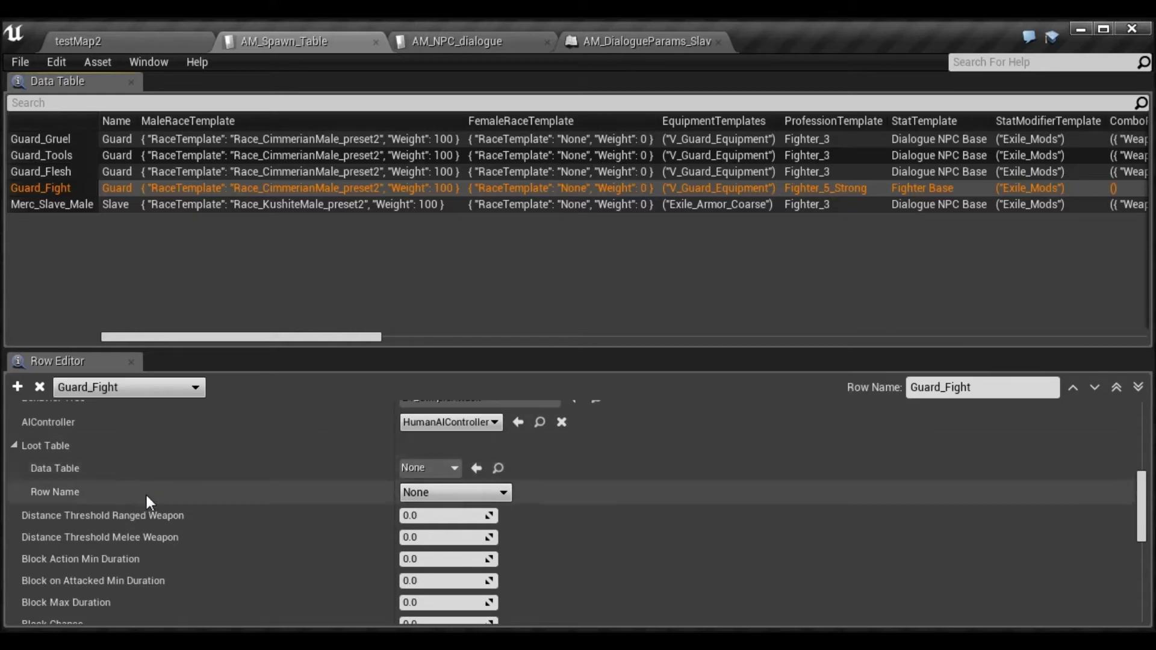
{"action": "scroll", "coordinate": [265, 467], "scroll_direction": "down", "scroll_amount": 3}
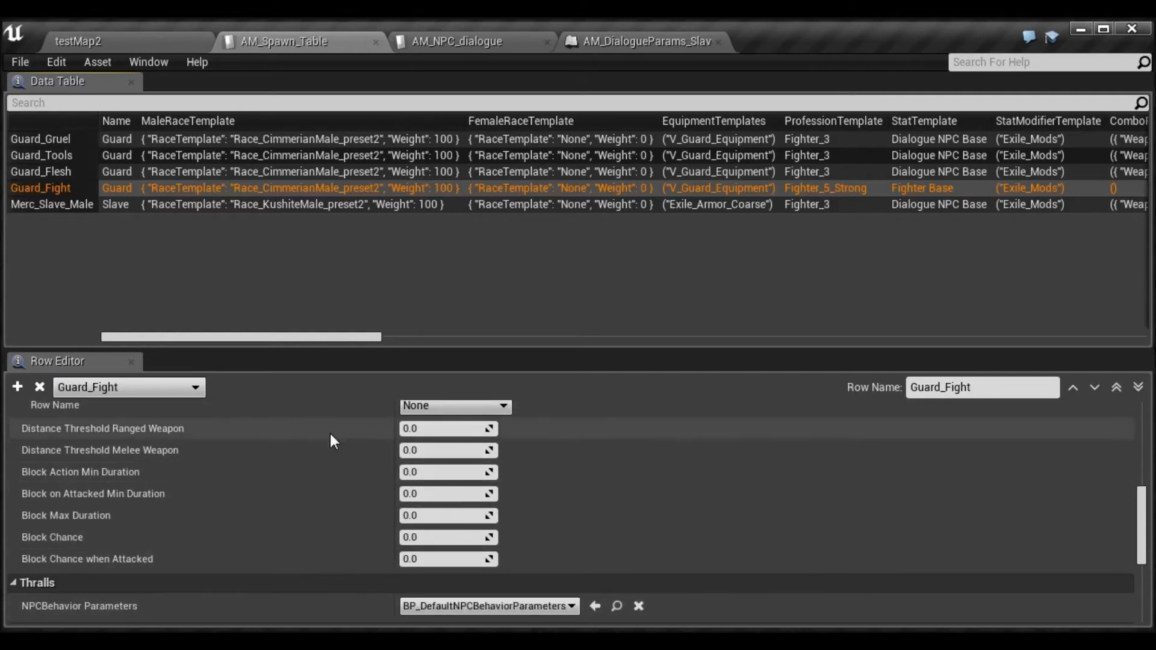
Review the Guard_Fight row's NPC behavior parameters, health bar style, thrall progression IDs and AIData preset
{"action": "scroll", "coordinate": [306, 437], "scroll_direction": "down", "scroll_amount": 6}
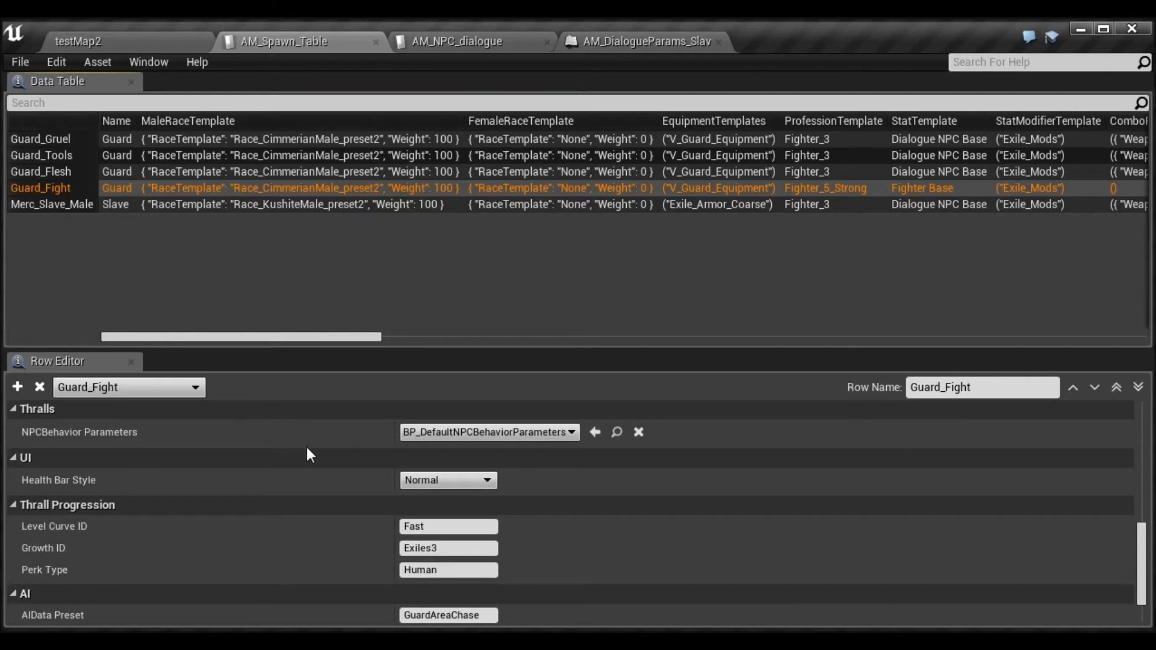
{"action": "scroll", "coordinate": [253, 452], "scroll_direction": "up", "scroll_amount": 4}
{"action": "scroll", "coordinate": [289, 439], "scroll_direction": "down", "scroll_amount": 3}
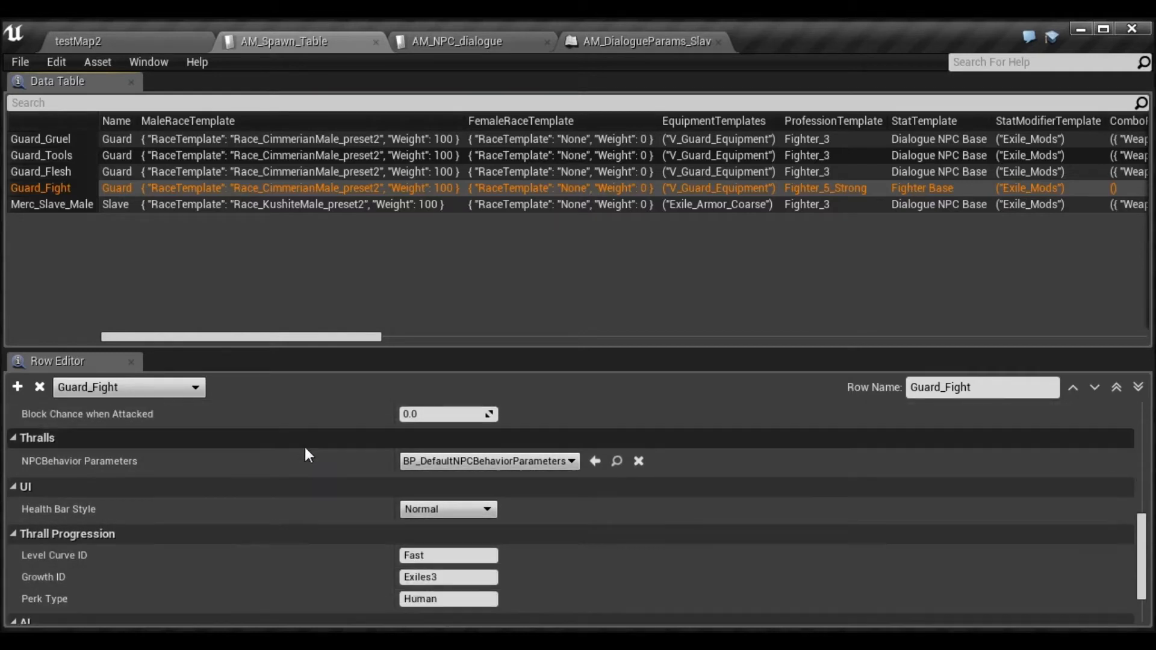
{"action": "scroll", "coordinate": [325, 438], "scroll_direction": "down", "scroll_amount": 1}
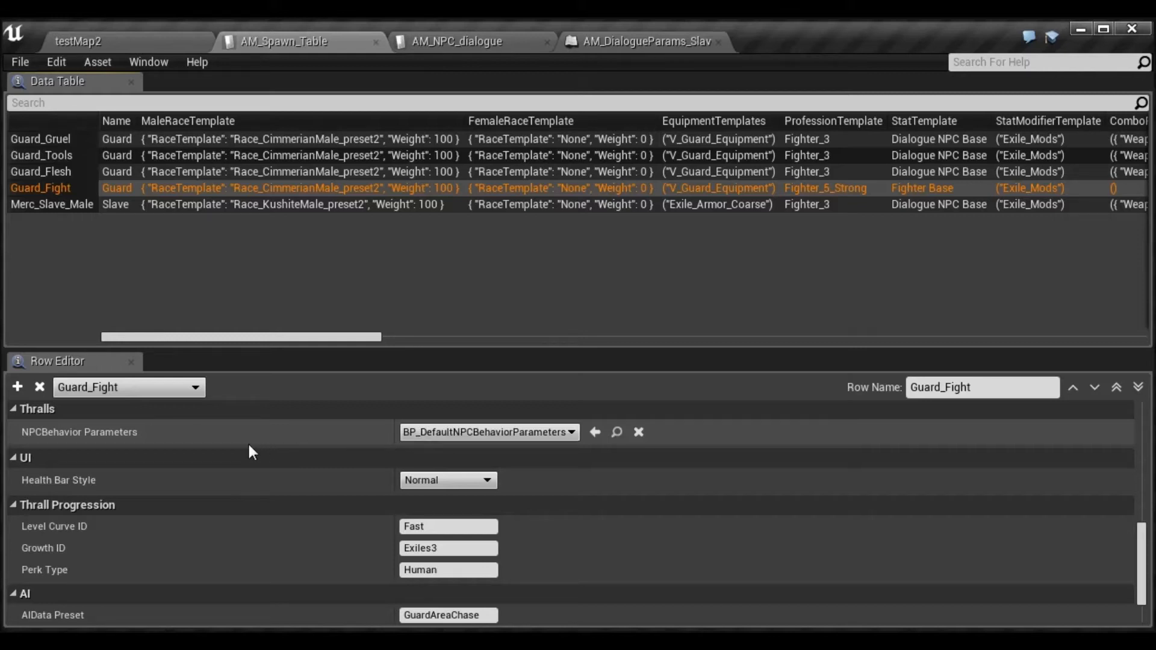
{"action": "scroll", "coordinate": [225, 443], "scroll_direction": "down", "scroll_amount": 1}
{"action": "scroll", "coordinate": [345, 460], "scroll_direction": "down", "scroll_amount": 1}
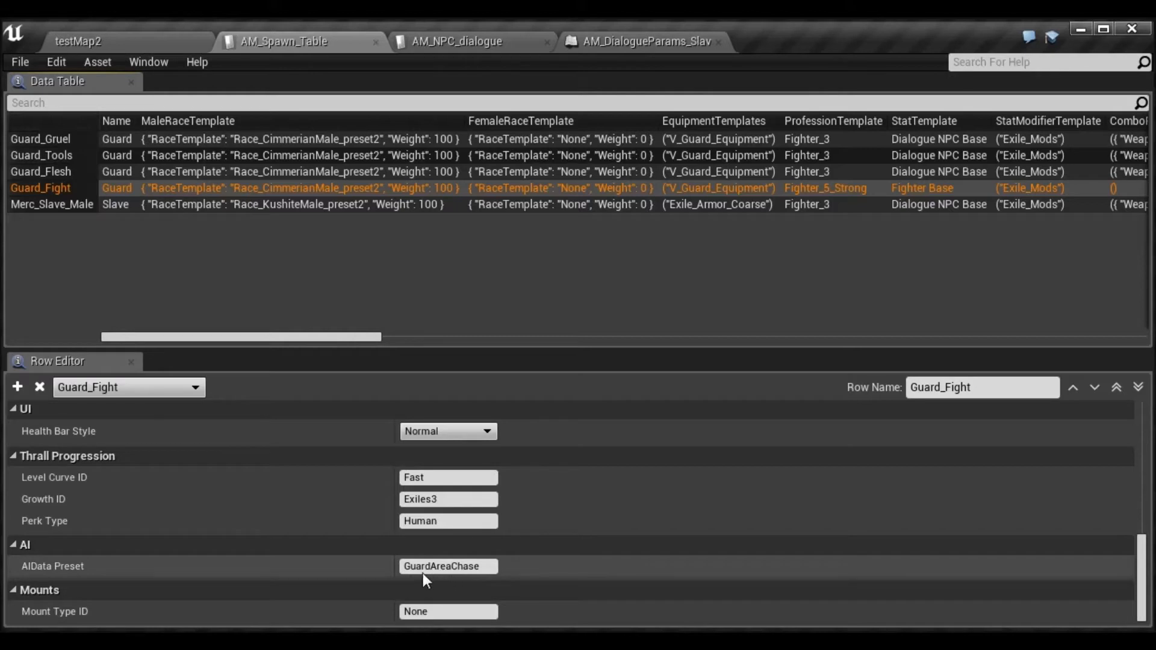
{"action": "scroll", "coordinate": [354, 540], "scroll_direction": "up", "scroll_amount": 2}
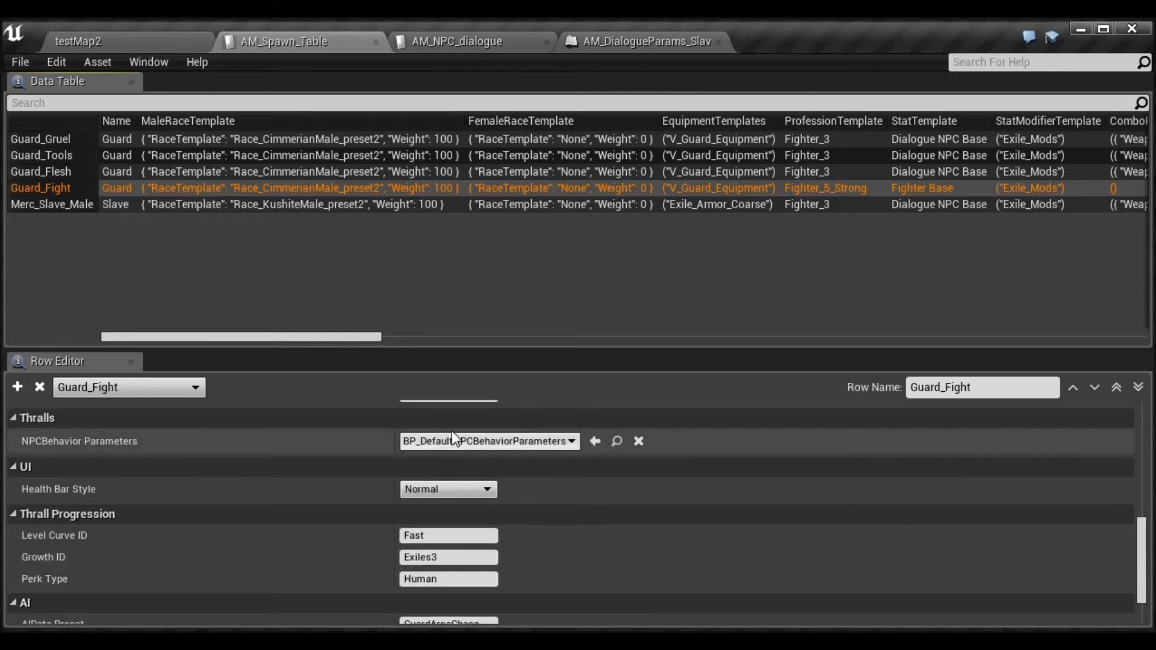
{"action": "scroll", "coordinate": [445, 458], "scroll_direction": "up", "scroll_amount": 3}
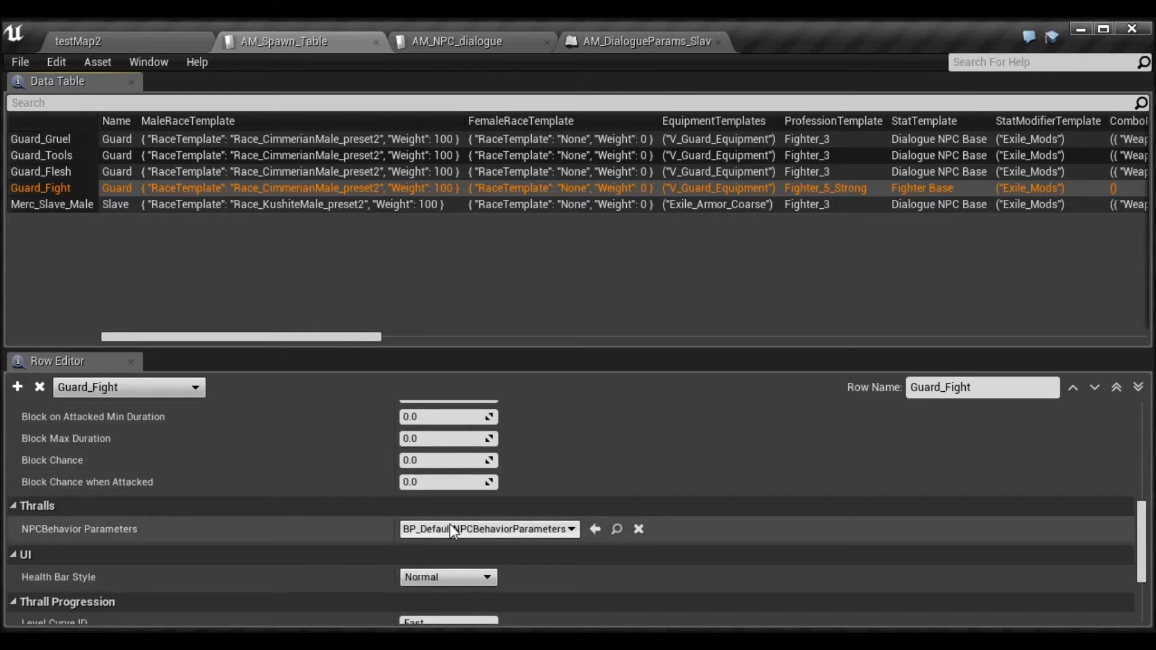
{"action": "scroll", "coordinate": [324, 542], "scroll_direction": "down", "scroll_amount": 5}
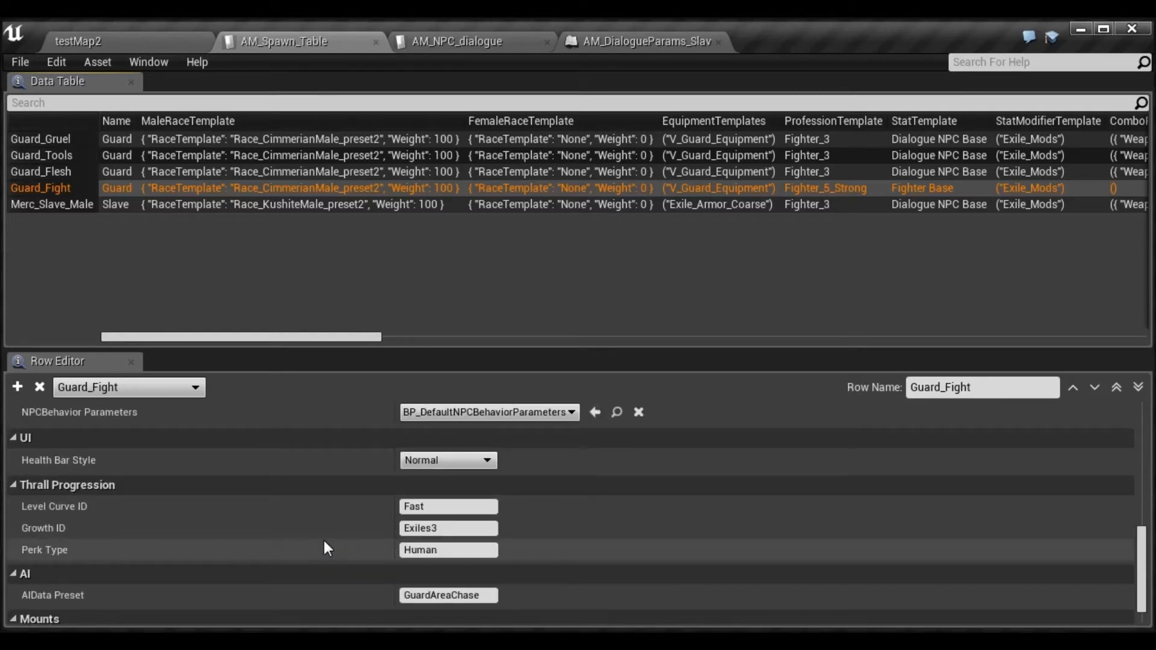
Look over the whole Guard_Fight row again, from its name and race templates down to the thrall settings
{"action": "scroll", "coordinate": [325, 541], "scroll_direction": "up", "scroll_amount": 15}
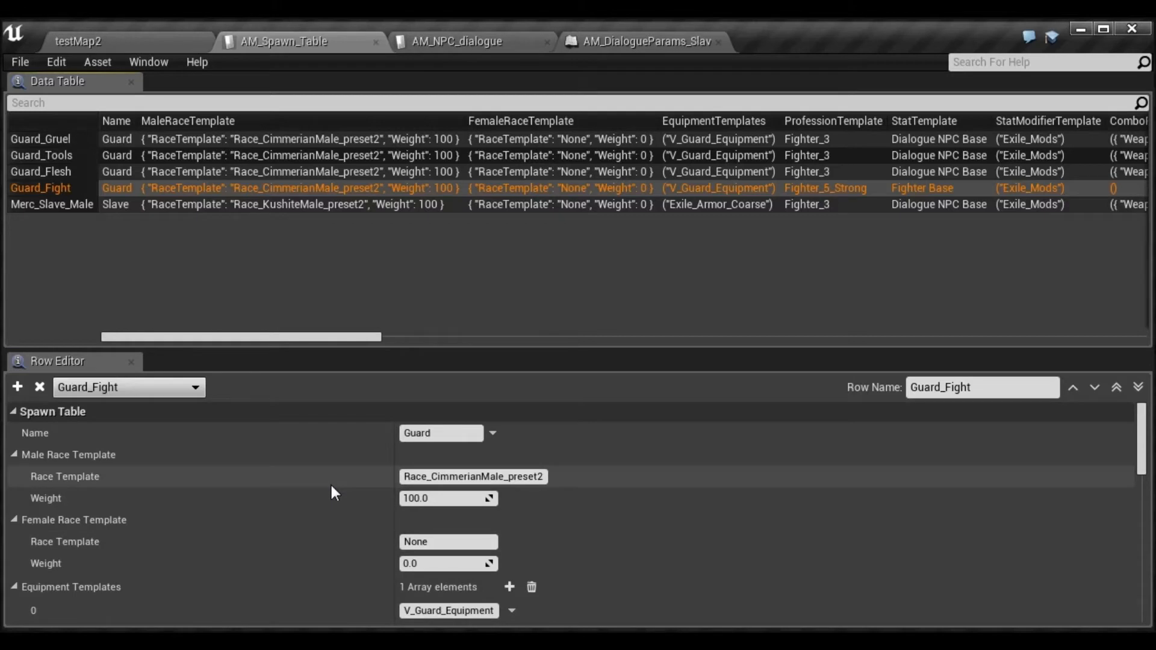
{"action": "scroll", "coordinate": [330, 482], "scroll_direction": "down", "scroll_amount": 3}
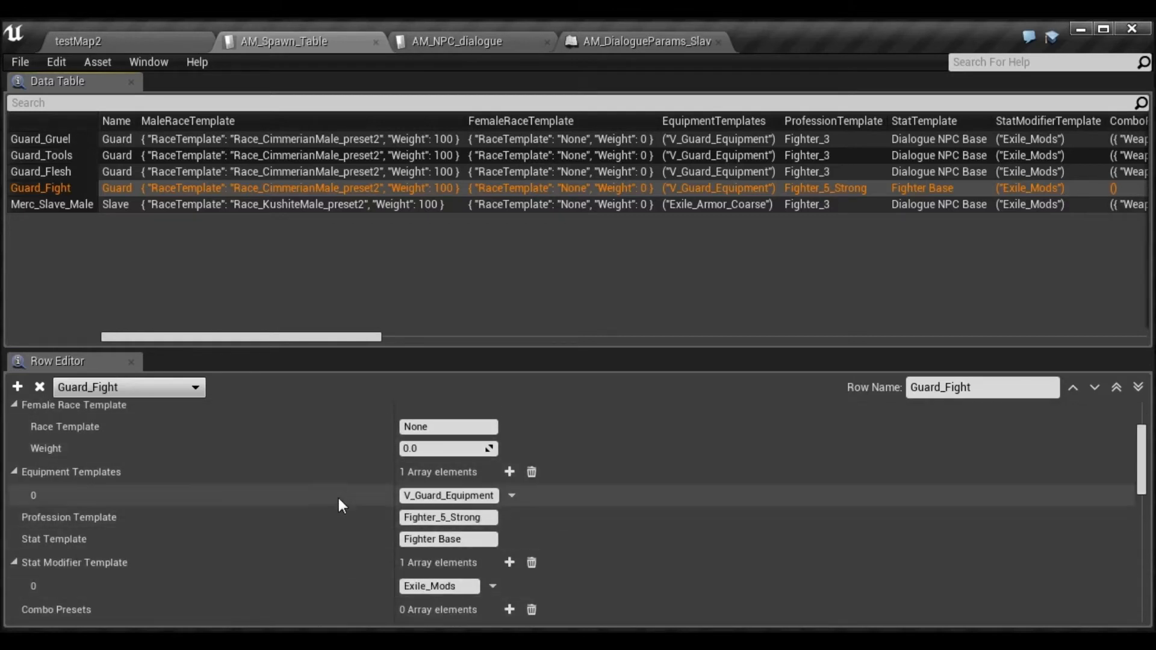
{"action": "scroll", "coordinate": [337, 494], "scroll_direction": "down", "scroll_amount": 4}
{"action": "scroll", "coordinate": [336, 499], "scroll_direction": "down", "scroll_amount": 10}
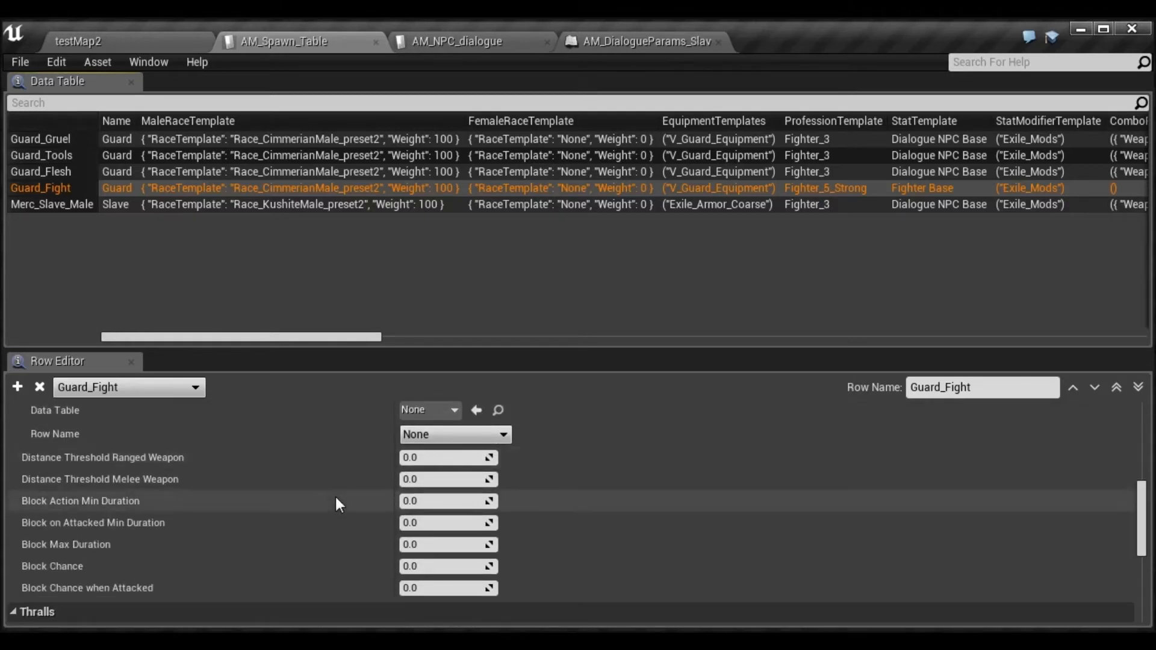
{"action": "scroll", "coordinate": [331, 500], "scroll_direction": "up", "scroll_amount": 12}
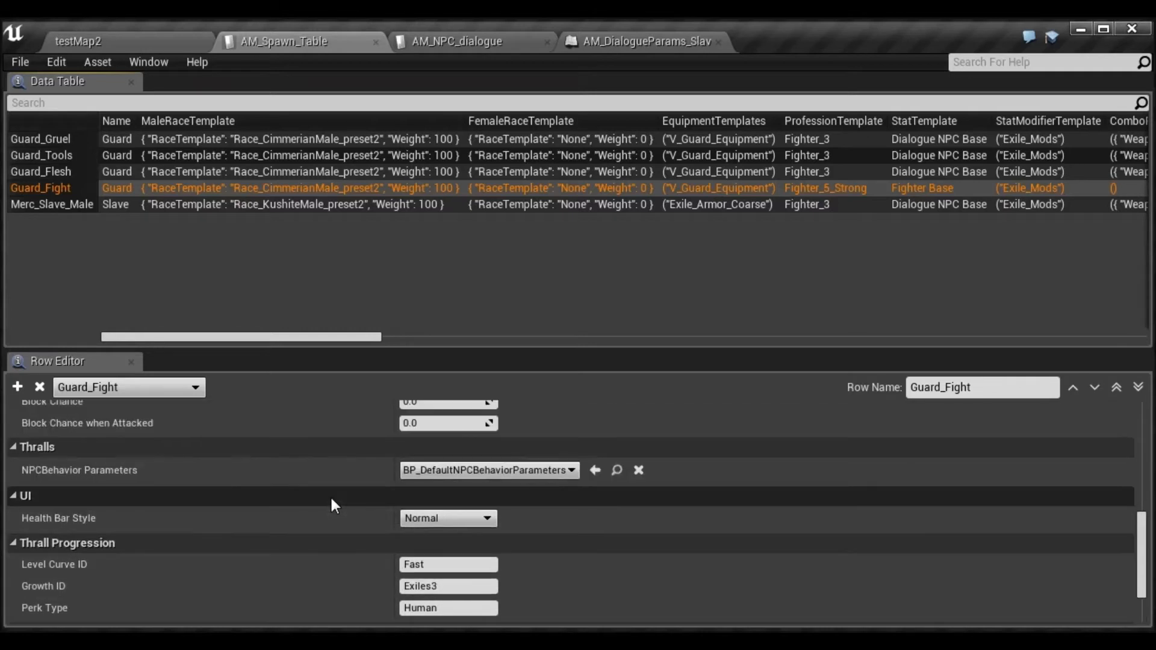
{"action": "scroll", "coordinate": [326, 502], "scroll_direction": "up", "scroll_amount": 6}
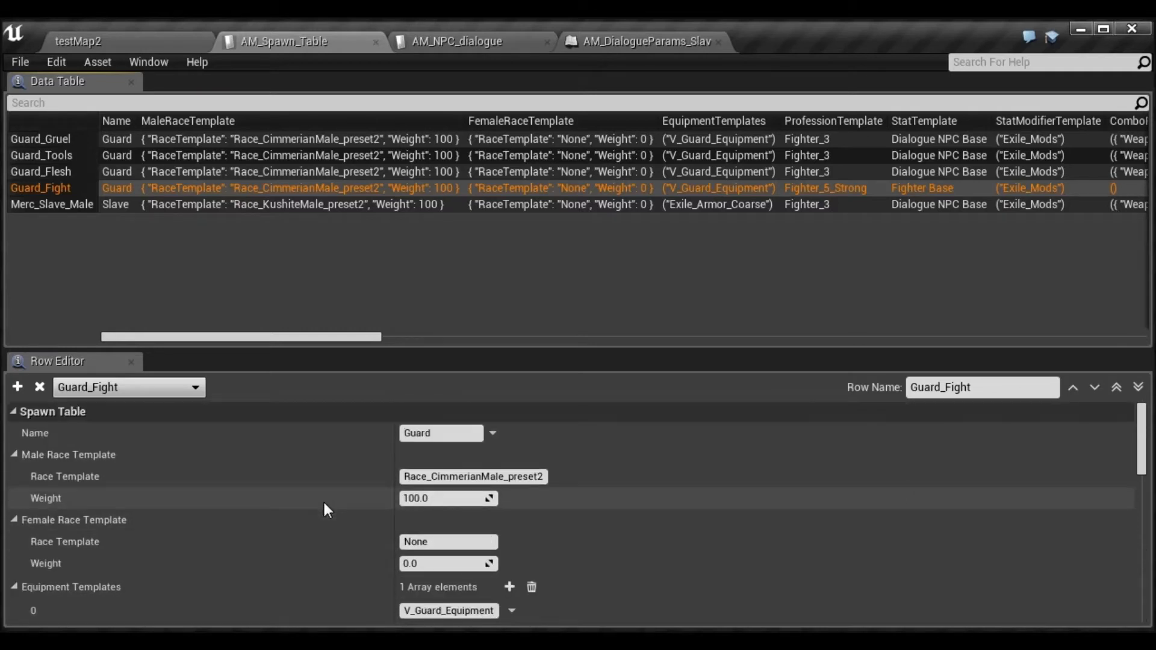
Select the Guard_Gruel row in AM_Spawn_Table, check testMap2's content folder, and view the matching Guard_Gruel row in AM_NPC_dialogue
{"action": "left_click", "coordinate": [257, 140]}
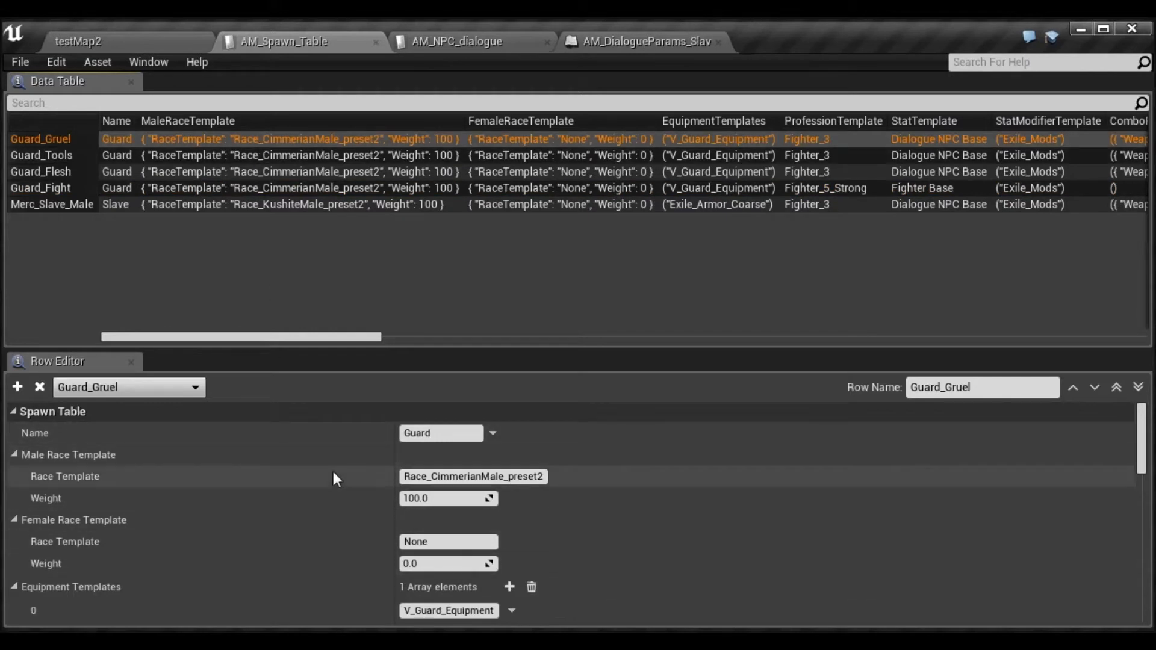
{"action": "left_click", "coordinate": [150, 43]}
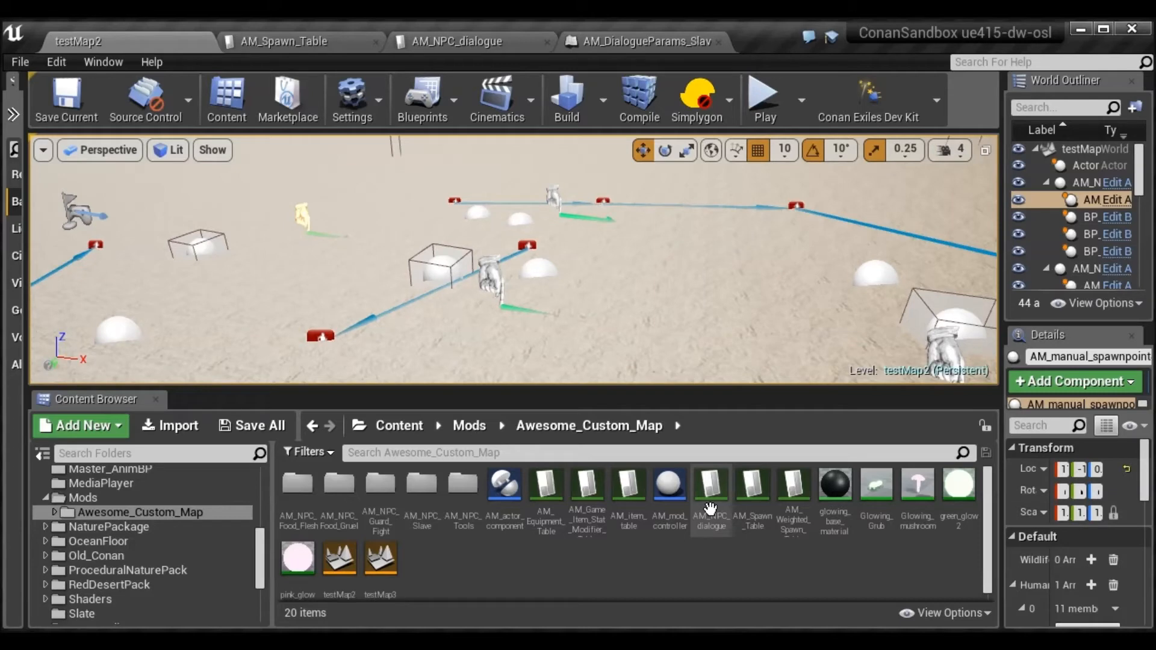
{"action": "left_click", "coordinate": [463, 39]}
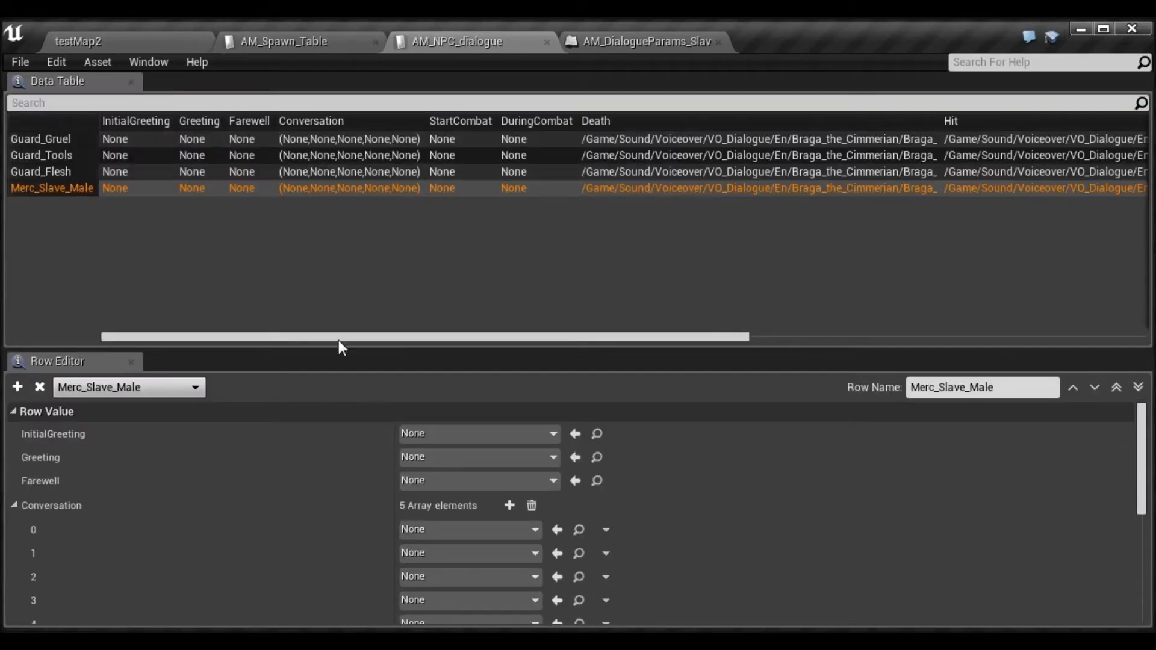
{"action": "left_click", "coordinate": [275, 136]}
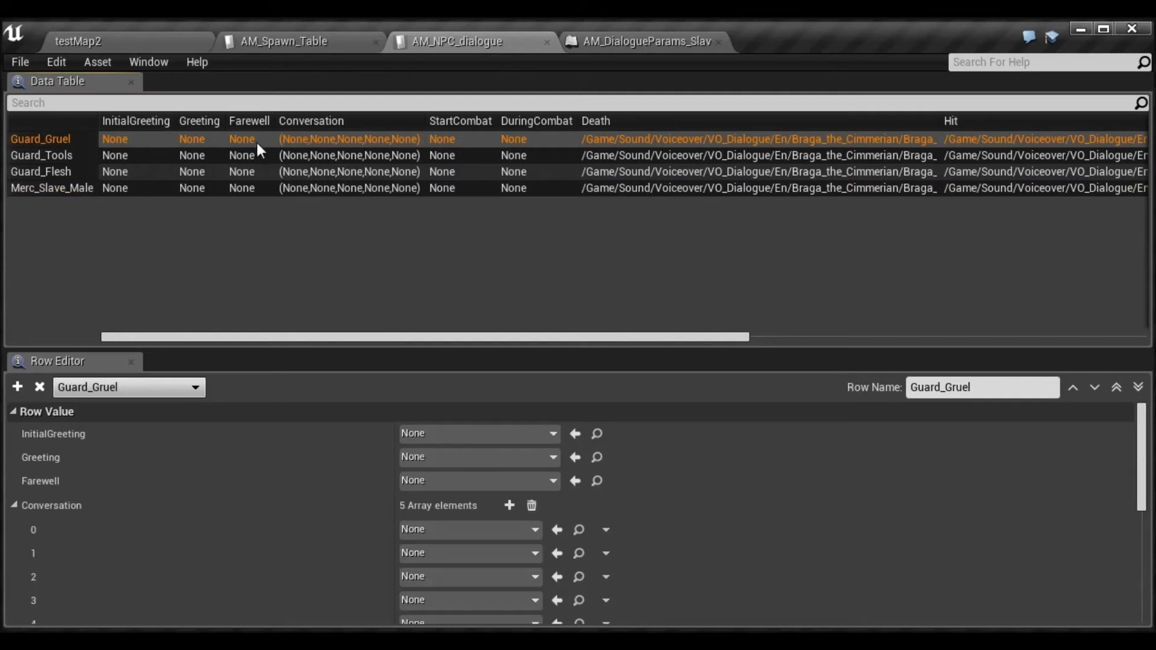
Compare the Guard_Fight row in AM_Spawn_Table with the rows of AM_NPC_dialogue, and reselect Guard_Gruel in the spawn table
{"action": "left_click", "coordinate": [304, 42]}
{"action": "left_click", "coordinate": [98, 189]}
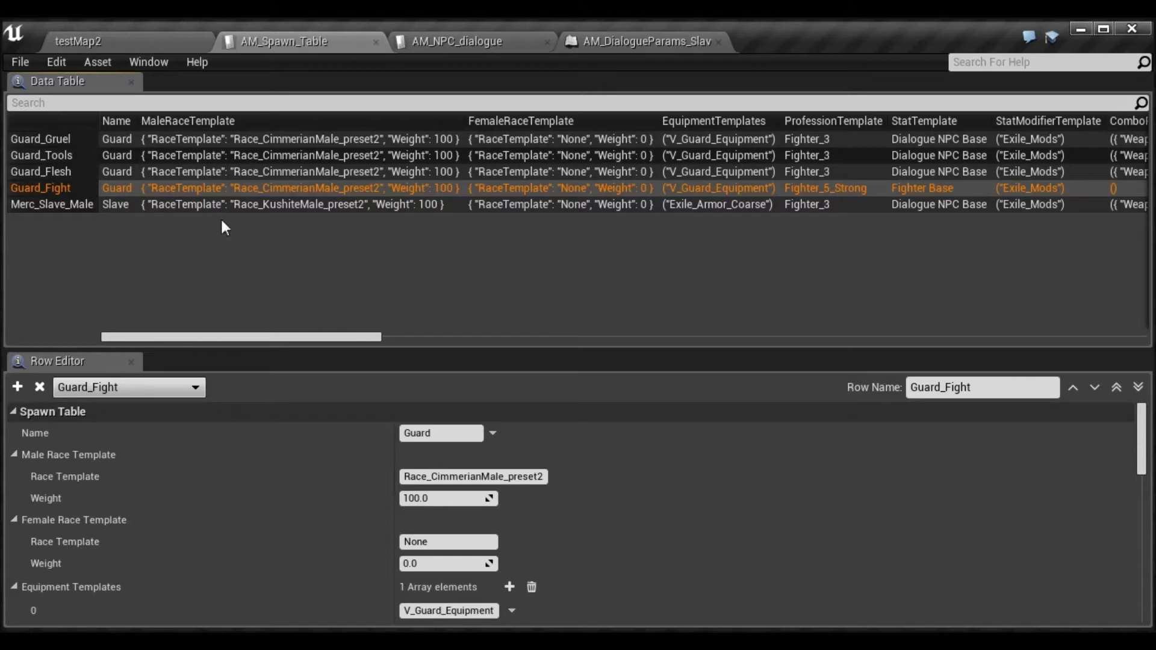
{"action": "left_click", "coordinate": [476, 38]}
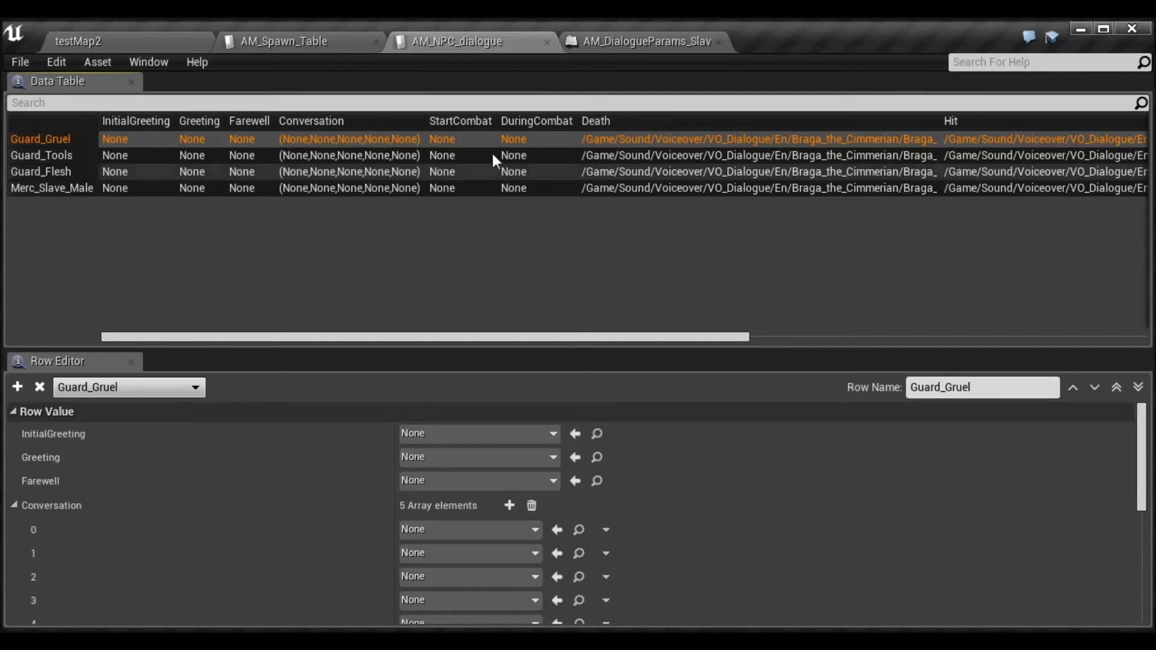
{"action": "left_click", "coordinate": [249, 41]}
{"action": "left_click", "coordinate": [46, 139]}
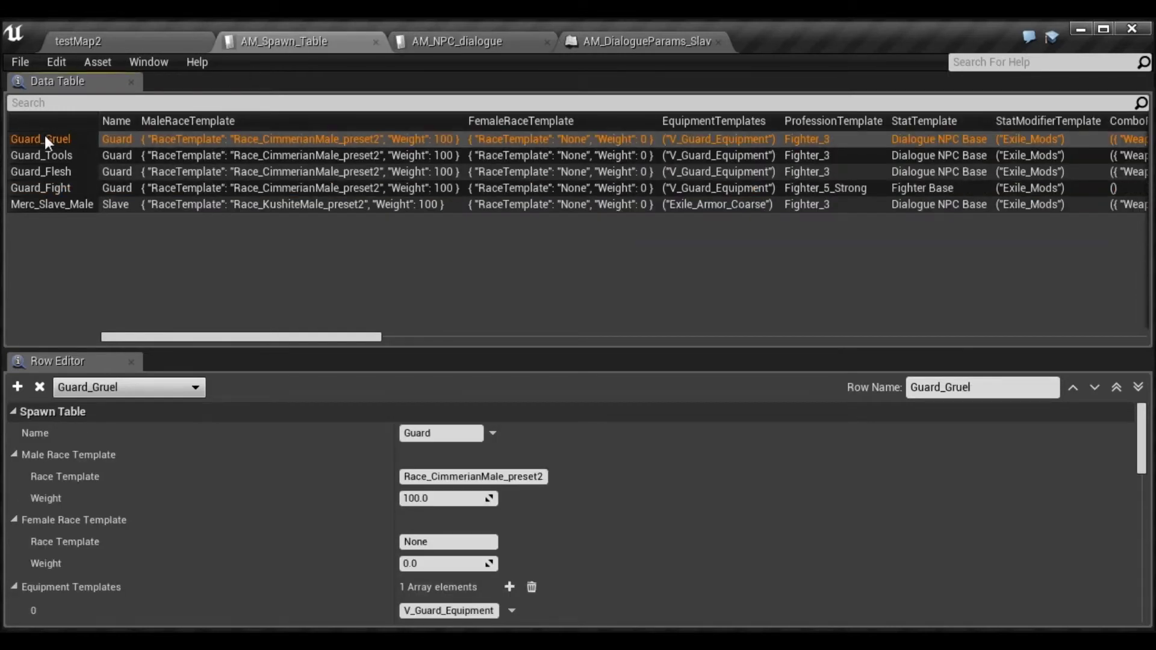
Review the Guard_Gruel row in AM_NPC_dialogue, covering its greeting, conversation, combat, death, hit and offered purchase entries
{"action": "left_click", "coordinate": [480, 42]}
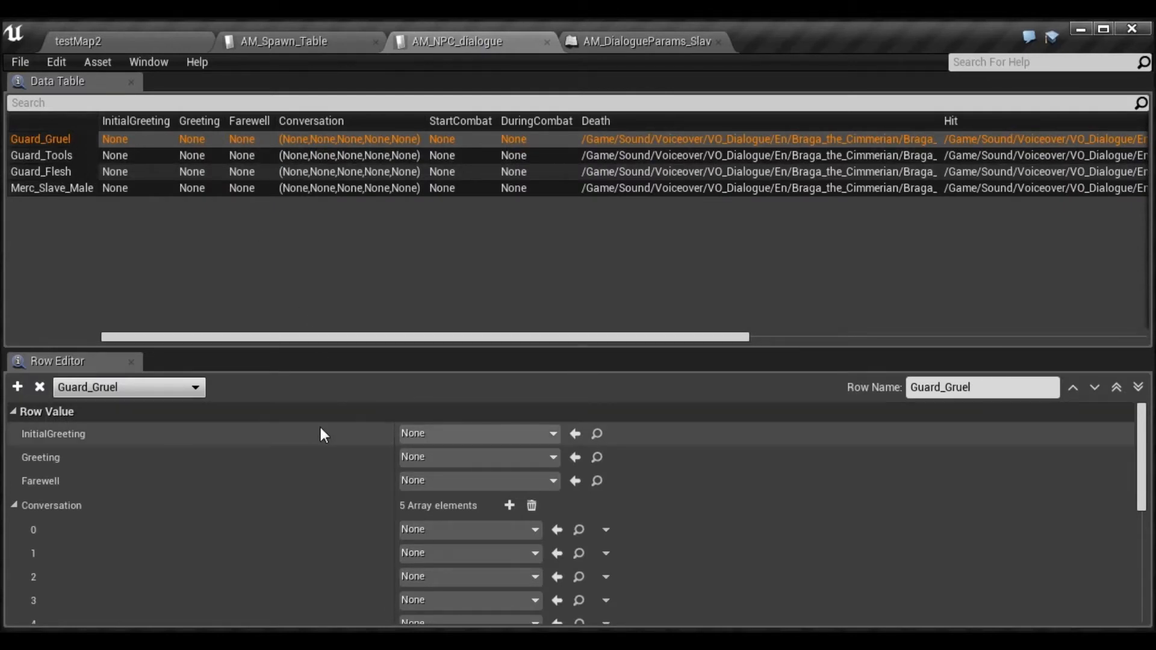
{"action": "scroll", "coordinate": [321, 435], "scroll_direction": "down", "scroll_amount": 3}
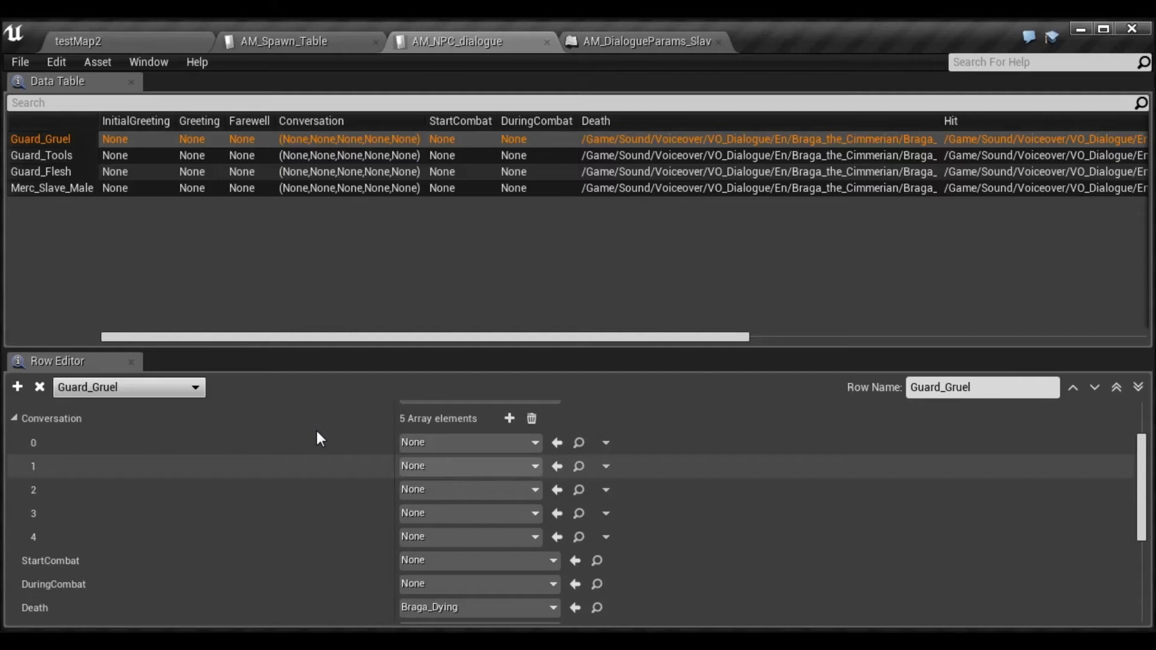
{"action": "scroll", "coordinate": [317, 438], "scroll_direction": "up", "scroll_amount": 3}
{"action": "scroll", "coordinate": [360, 557], "scroll_direction": "down", "scroll_amount": 7}
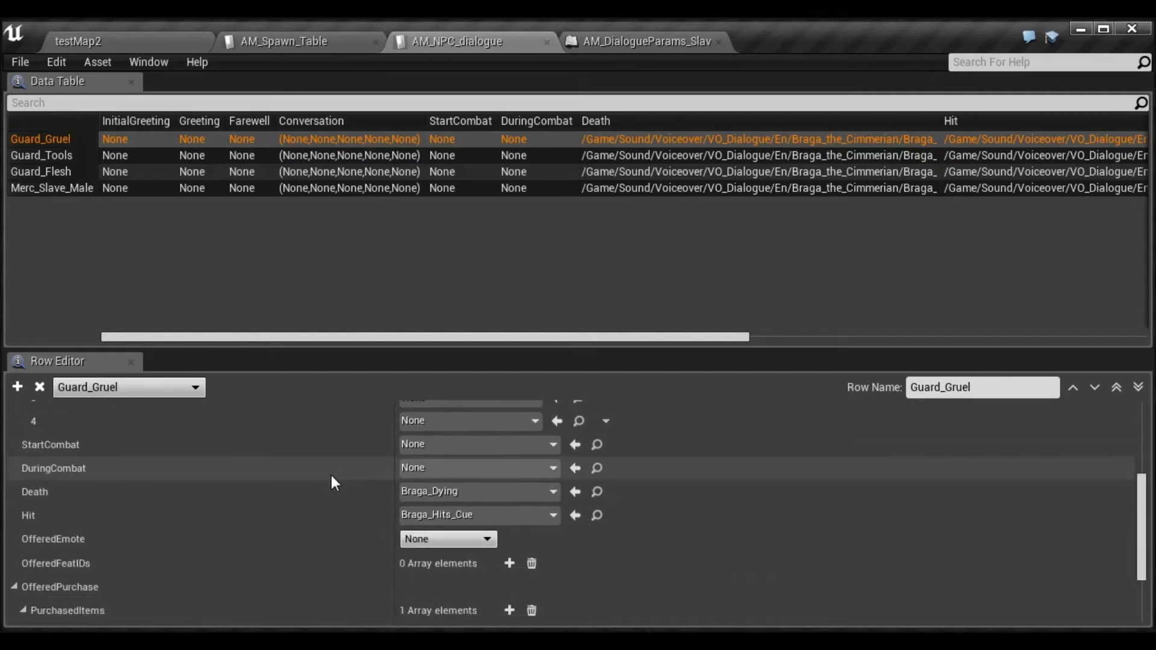
{"action": "scroll", "coordinate": [330, 471], "scroll_direction": "down", "scroll_amount": 2}
{"action": "scroll", "coordinate": [283, 433], "scroll_direction": "down", "scroll_amount": 2}
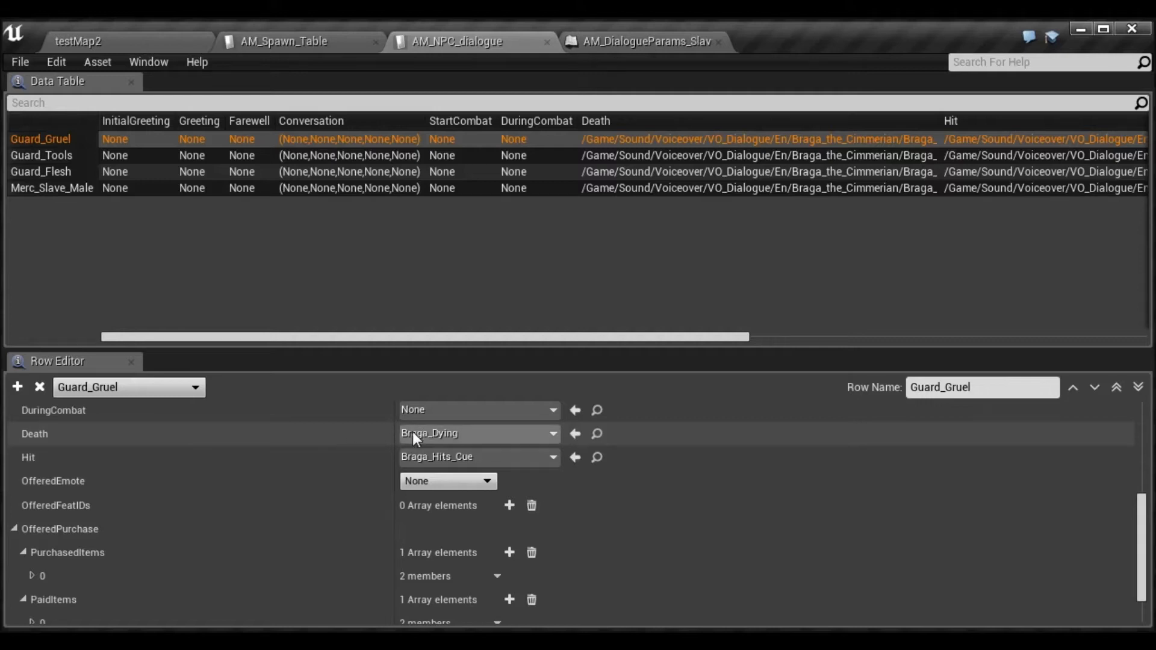
Examine the Guard_Gruel row's OfferedPurchase settings, expanding the first PurchasedItems and PaidItems entries to show their TemplateID and Count
{"action": "scroll", "coordinate": [353, 428], "scroll_direction": "down", "scroll_amount": 1}
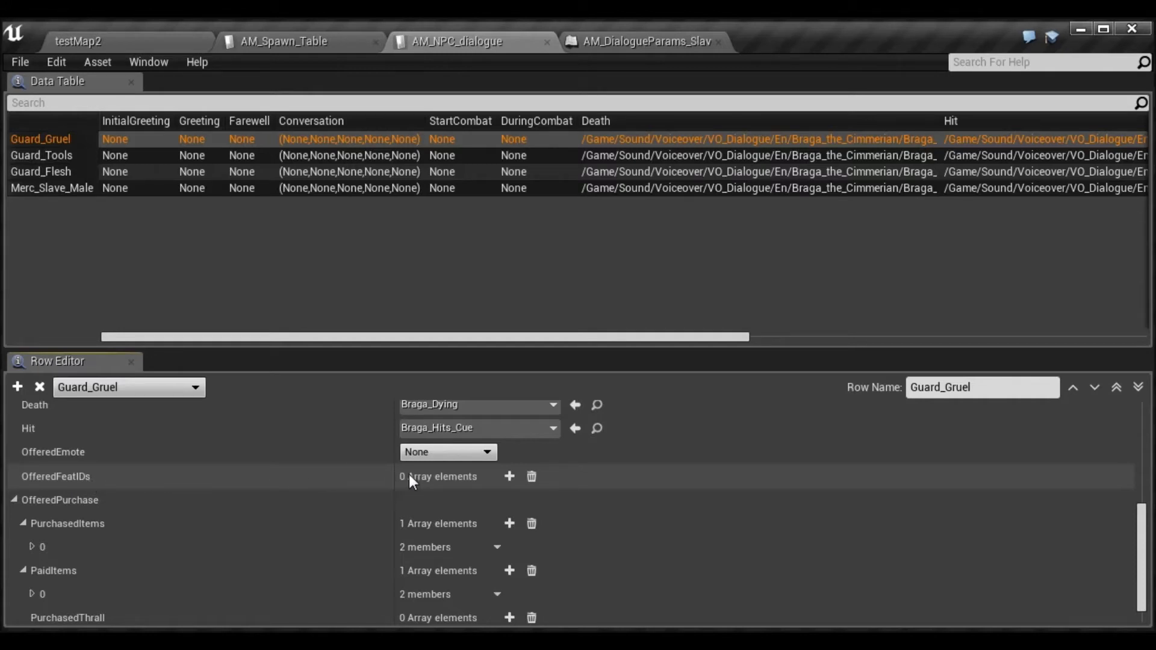
{"action": "scroll", "coordinate": [259, 477], "scroll_direction": "down", "scroll_amount": 1}
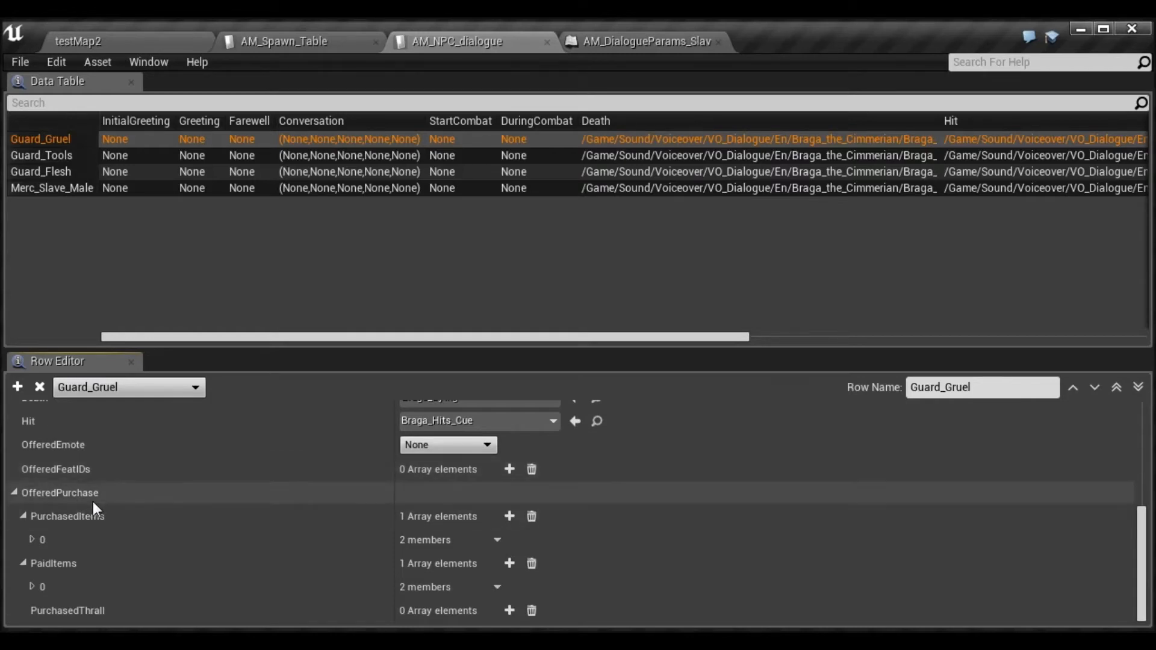
{"action": "left_click", "coordinate": [31, 540]}
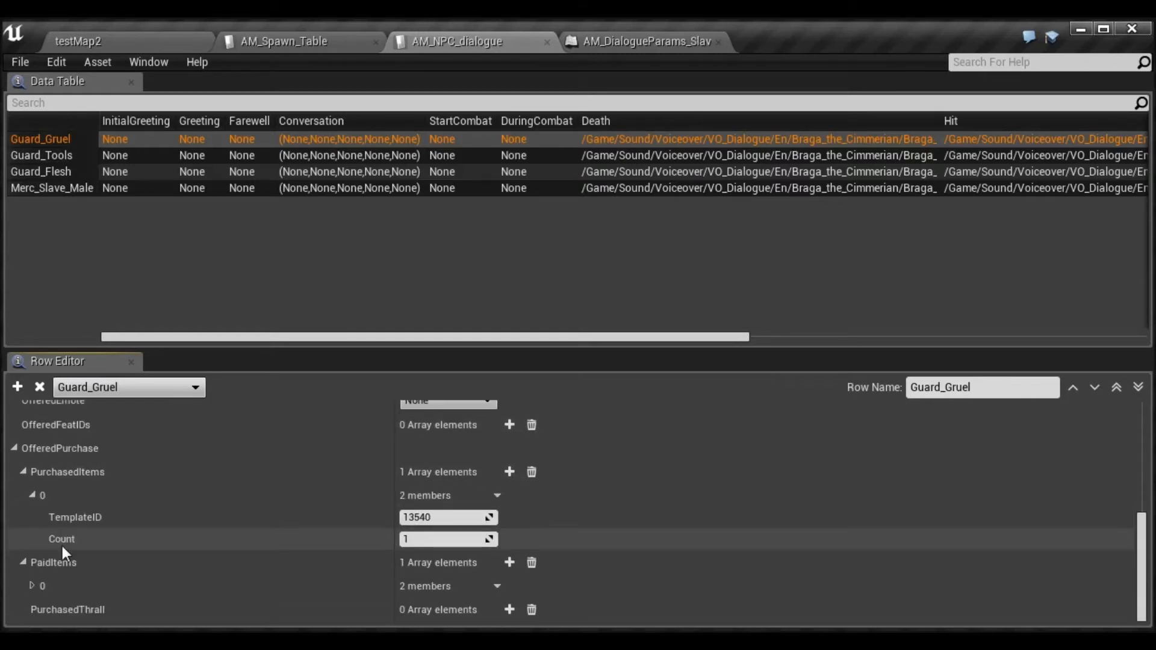
{"action": "left_click", "coordinate": [31, 585]}
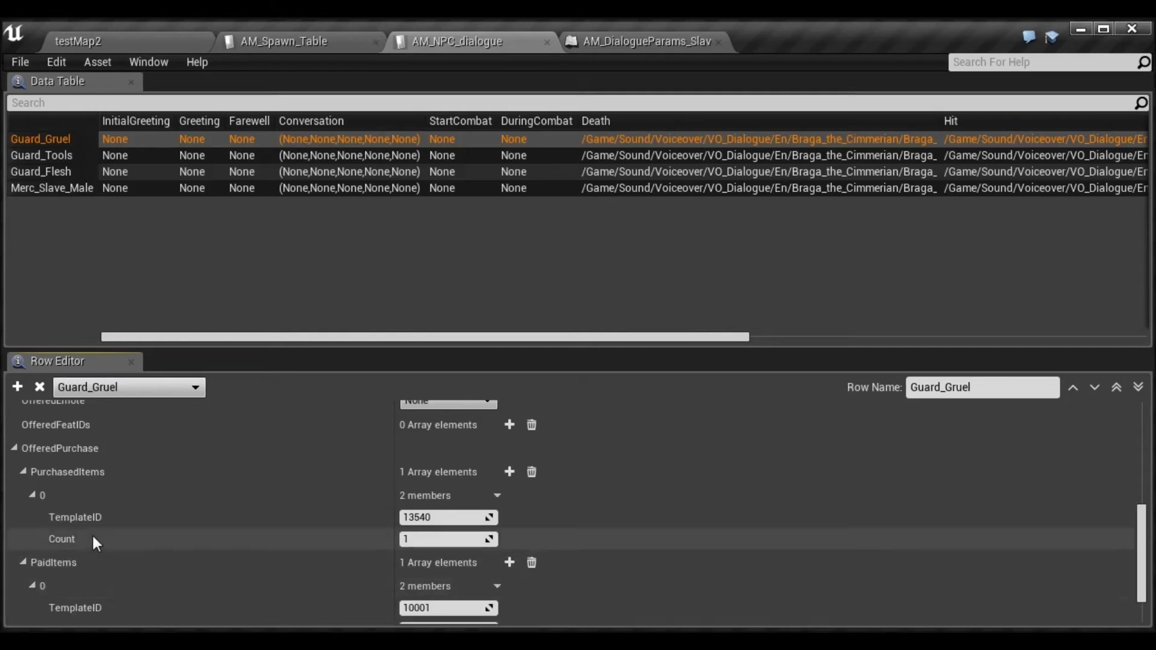
{"action": "scroll", "coordinate": [93, 536], "scroll_direction": "down", "scroll_amount": 2}
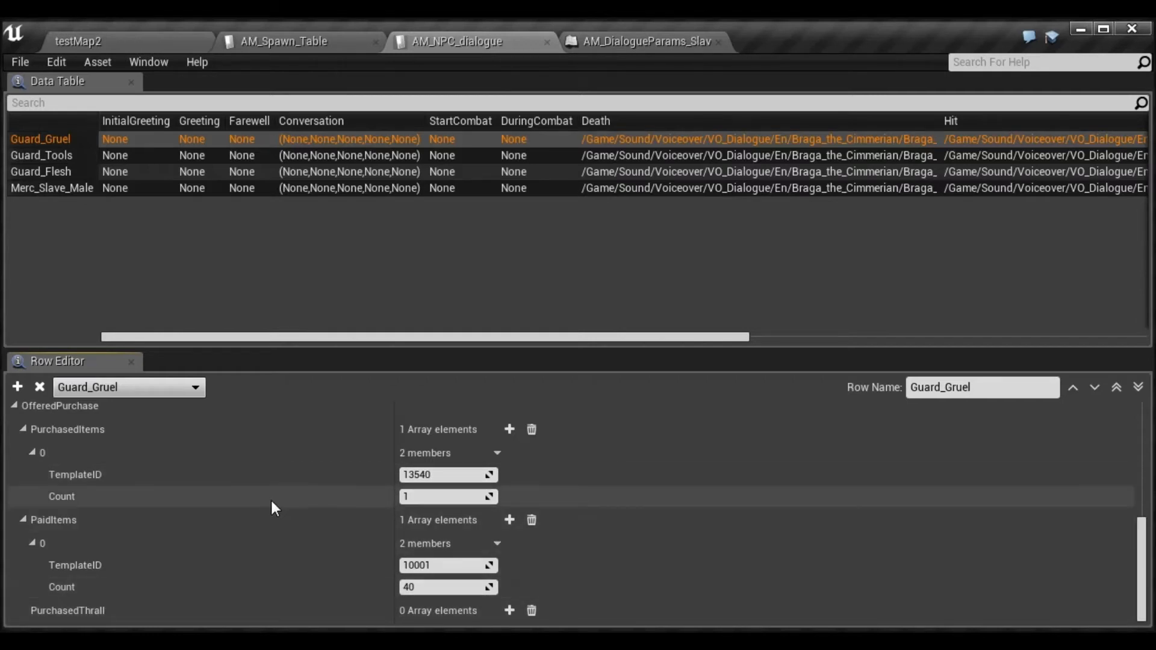
{"action": "scroll", "coordinate": [173, 480], "scroll_direction": "up", "scroll_amount": 1}
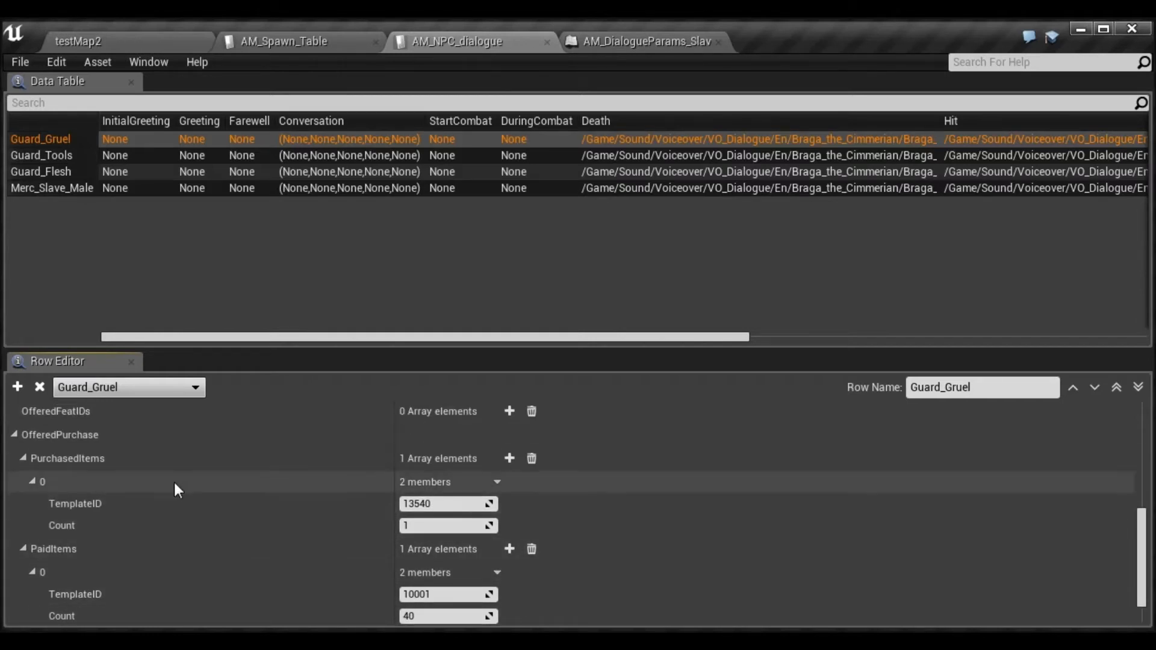
{"action": "scroll", "coordinate": [235, 500], "scroll_direction": "down", "scroll_amount": 1}
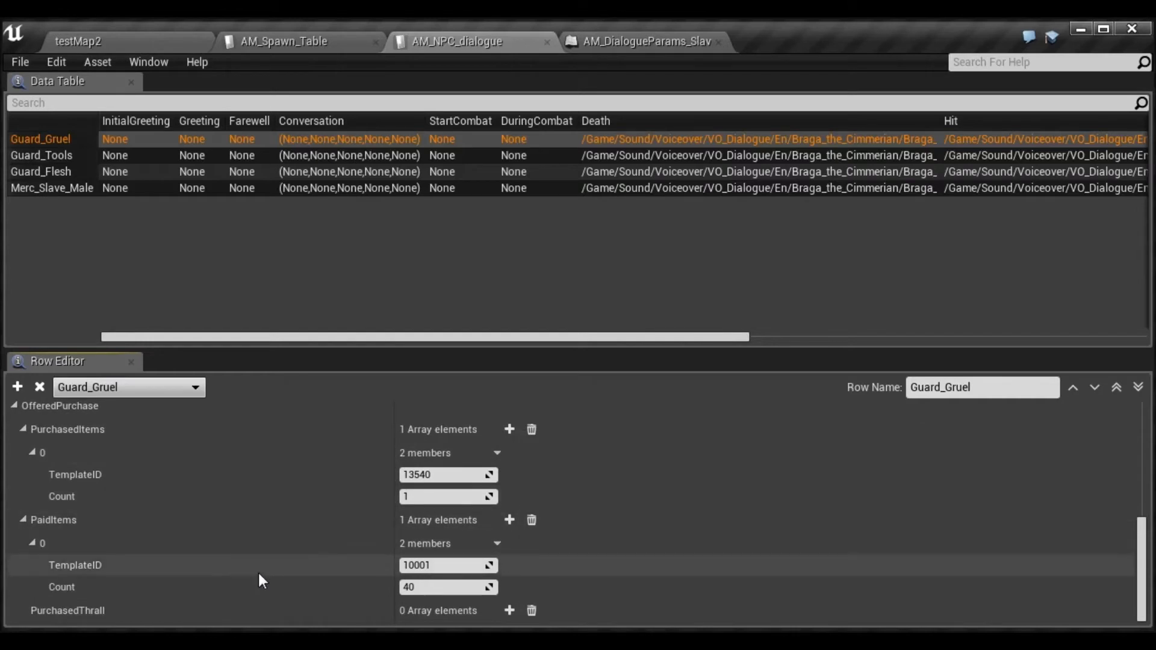
{"action": "scroll", "coordinate": [247, 529], "scroll_direction": "up", "scroll_amount": 2}
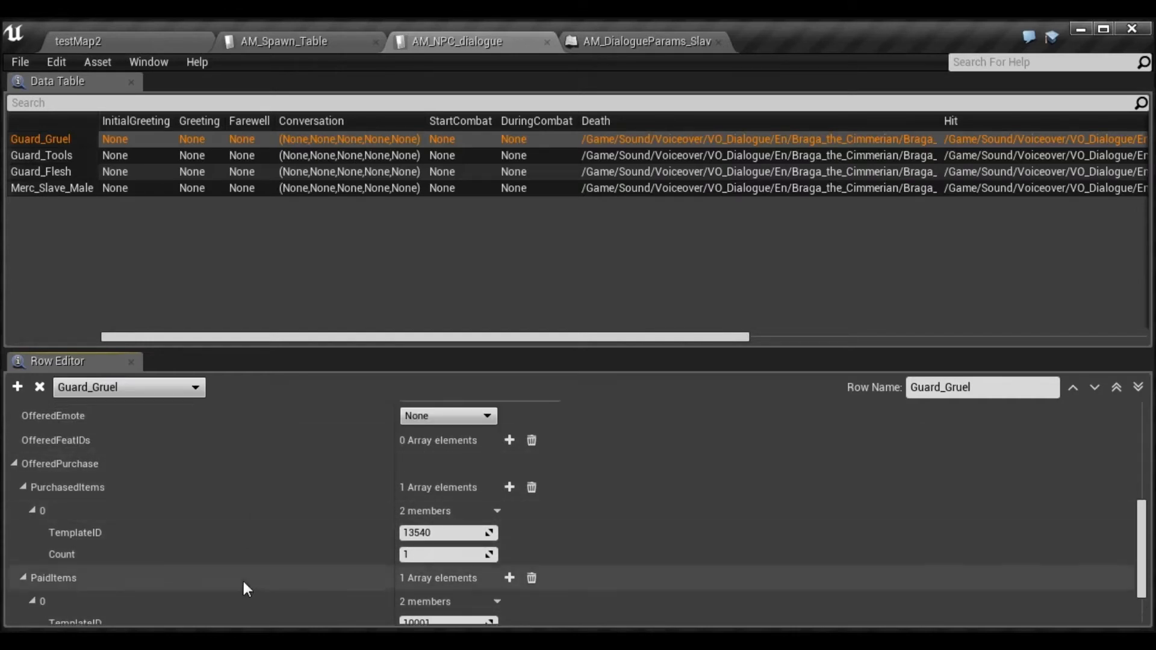
{"action": "scroll", "coordinate": [244, 582], "scroll_direction": "down", "scroll_amount": 2}
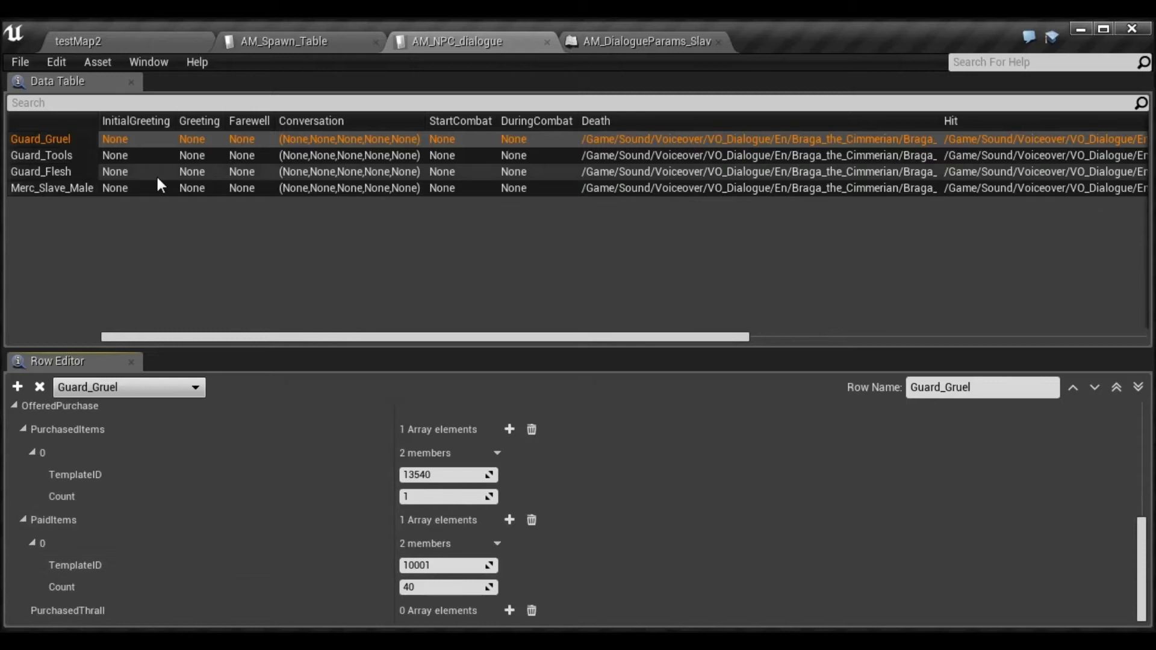
Examine the Guard_Tools row's OfferedPurchase settings, including both PurchasedItems entries and the PaidItems array
{"action": "left_click", "coordinate": [125, 156]}
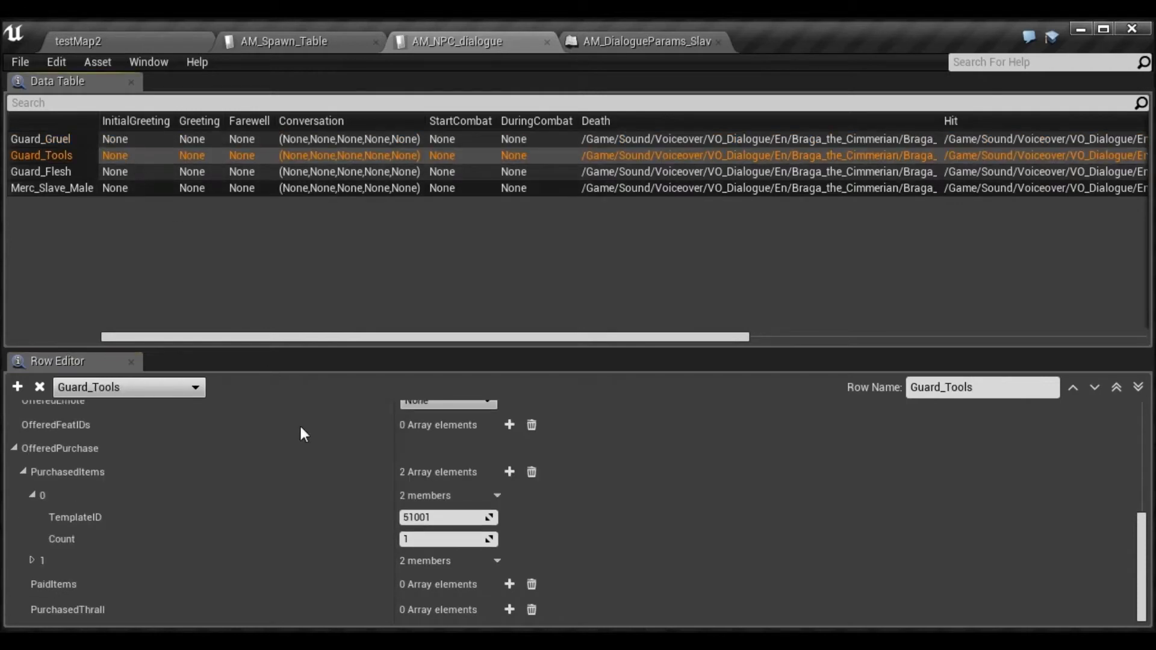
{"action": "scroll", "coordinate": [297, 493], "scroll_direction": "up", "scroll_amount": 3}
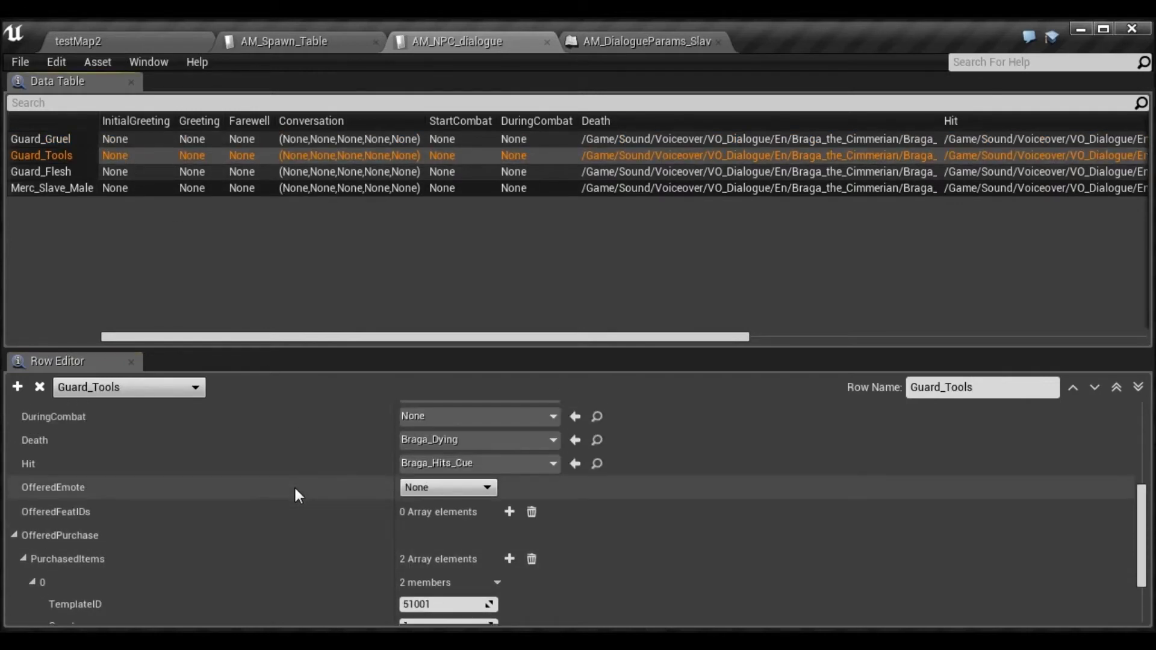
{"action": "scroll", "coordinate": [293, 486], "scroll_direction": "down", "scroll_amount": 3}
{"action": "scroll", "coordinate": [291, 484], "scroll_direction": "up", "scroll_amount": 12}
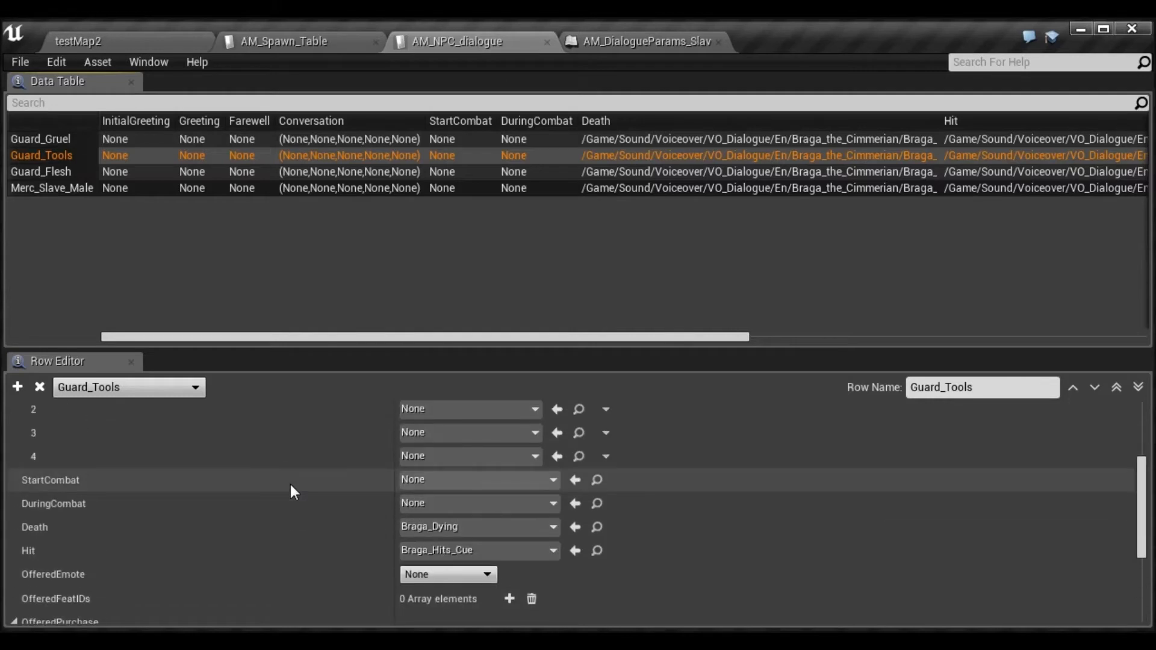
{"action": "scroll", "coordinate": [301, 485], "scroll_direction": "down", "scroll_amount": 10}
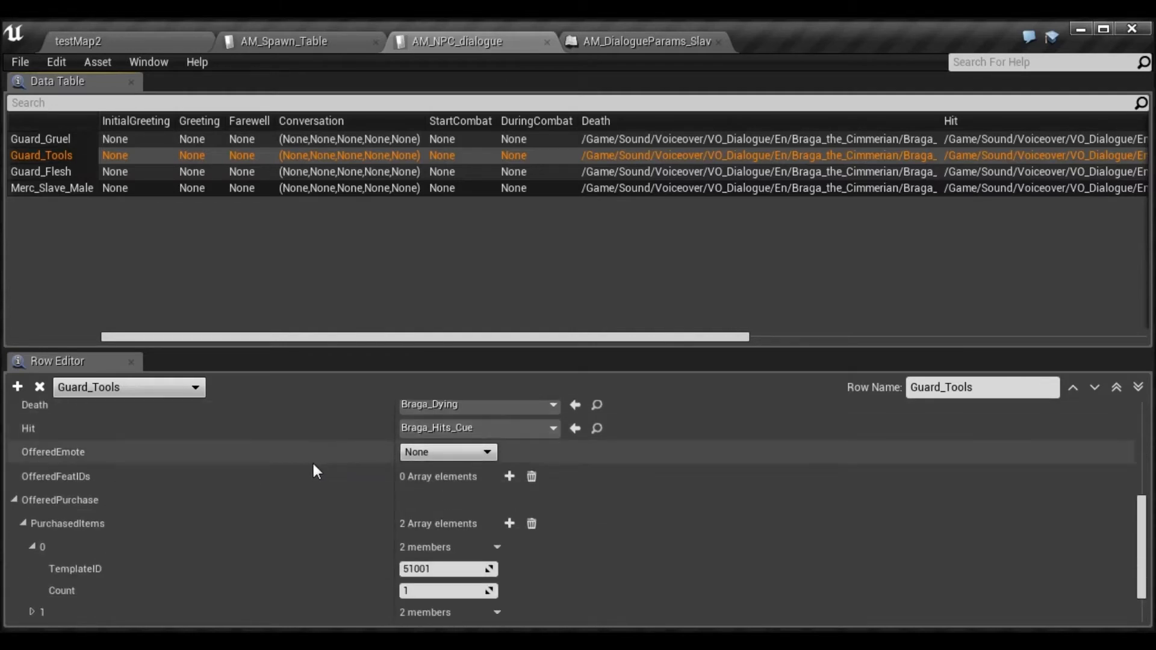
{"action": "scroll", "coordinate": [332, 474], "scroll_direction": "down", "scroll_amount": 1}
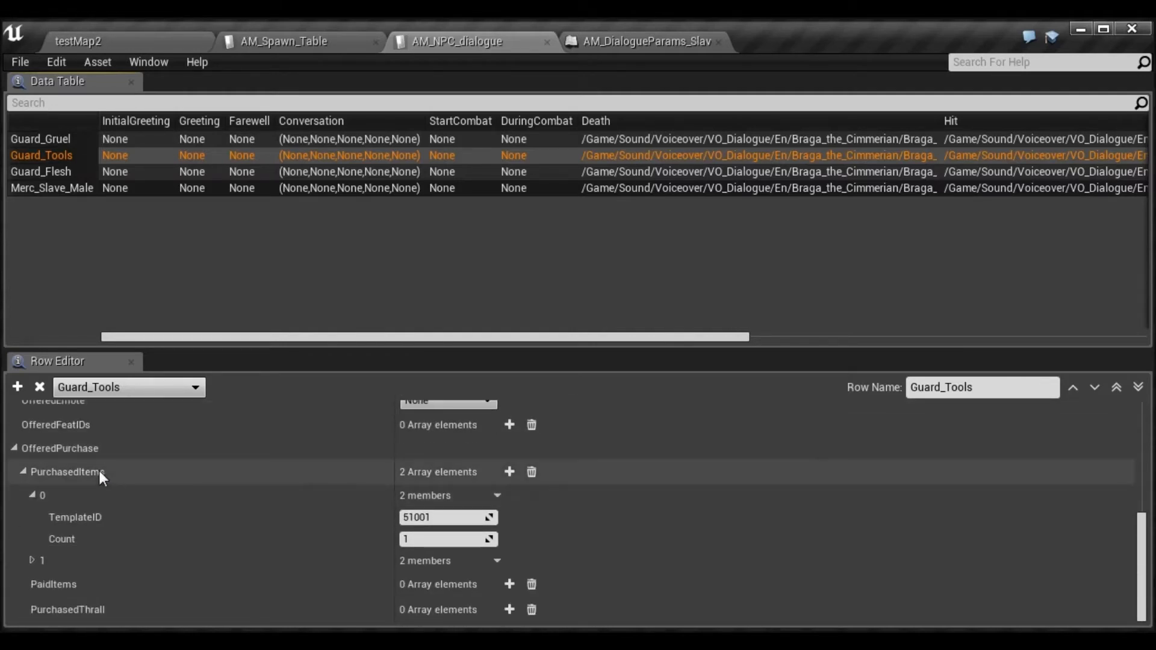
{"action": "left_click", "coordinate": [32, 561]}
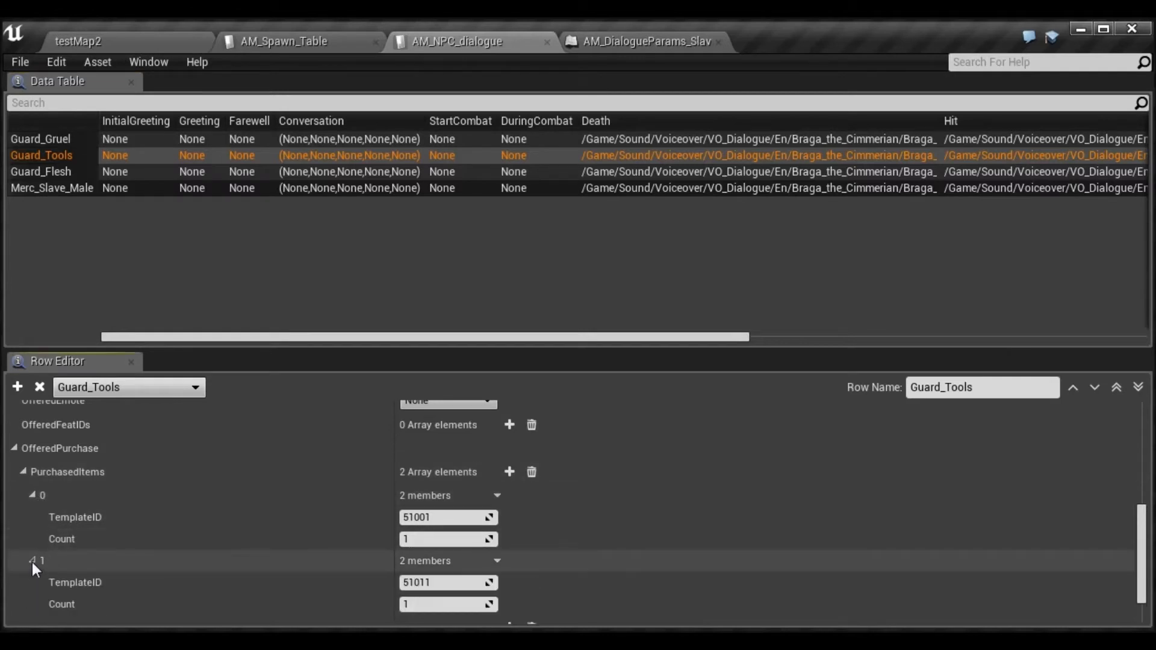
{"action": "scroll", "coordinate": [84, 536], "scroll_direction": "down", "scroll_amount": 2}
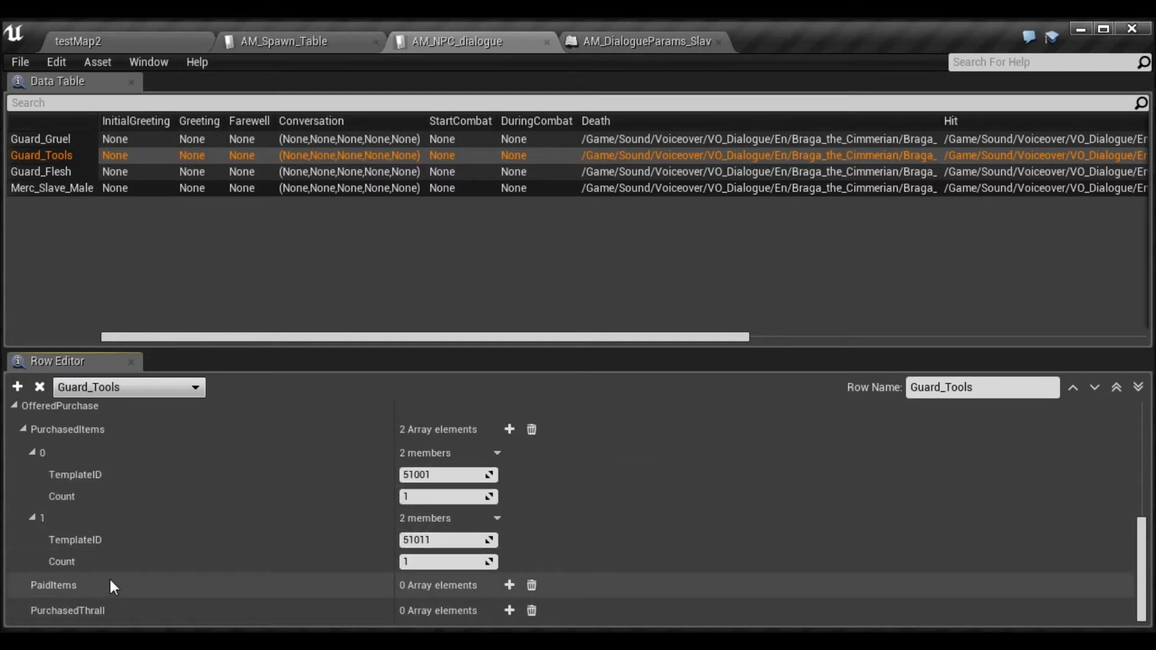
Examine the Merc_Slave_Male row's PurchasedThrall entry, expanding its title, weighted table row and cost item details
{"action": "left_click", "coordinate": [112, 189]}
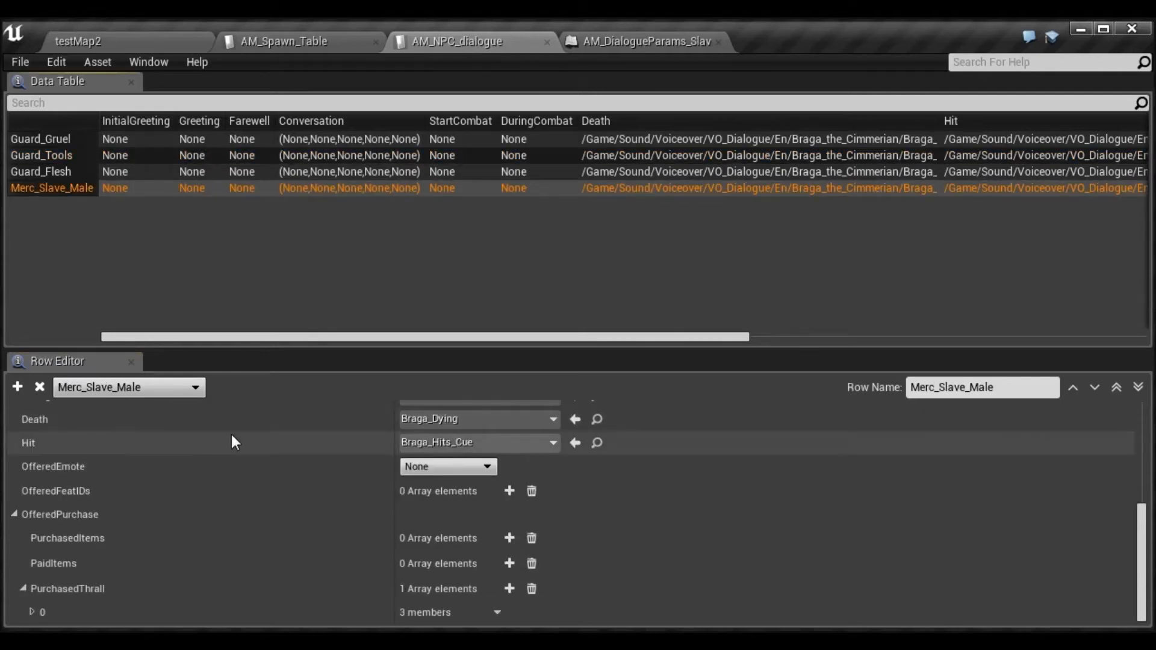
{"action": "scroll", "coordinate": [260, 452], "scroll_direction": "up", "scroll_amount": 5}
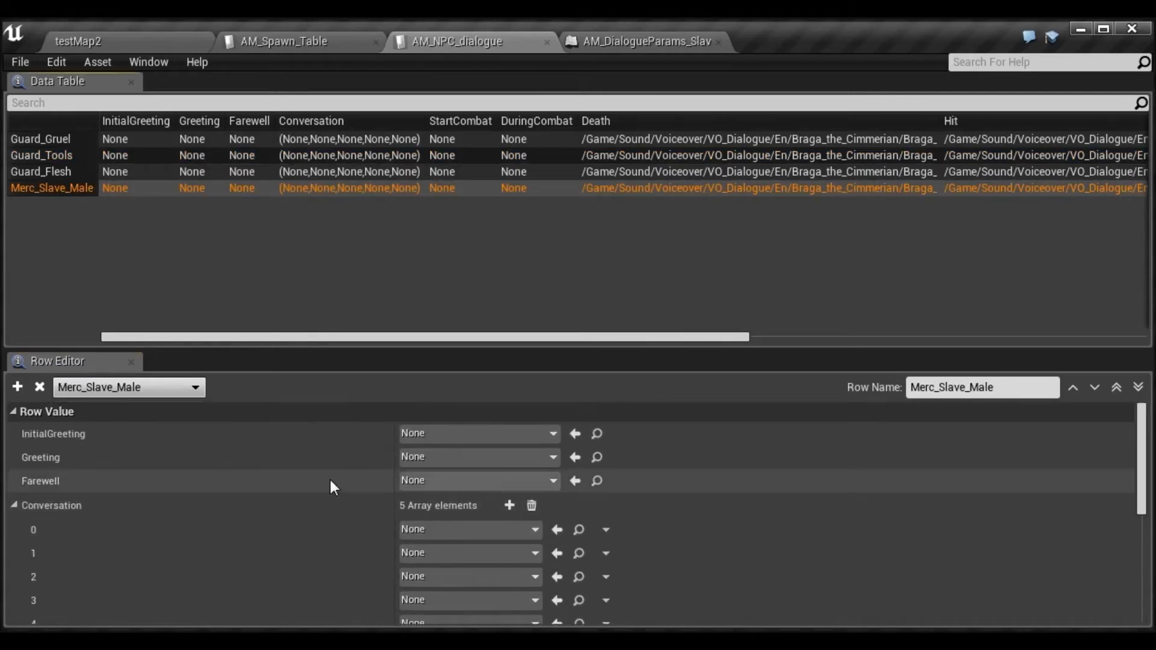
{"action": "scroll", "coordinate": [320, 482], "scroll_direction": "down", "scroll_amount": 8}
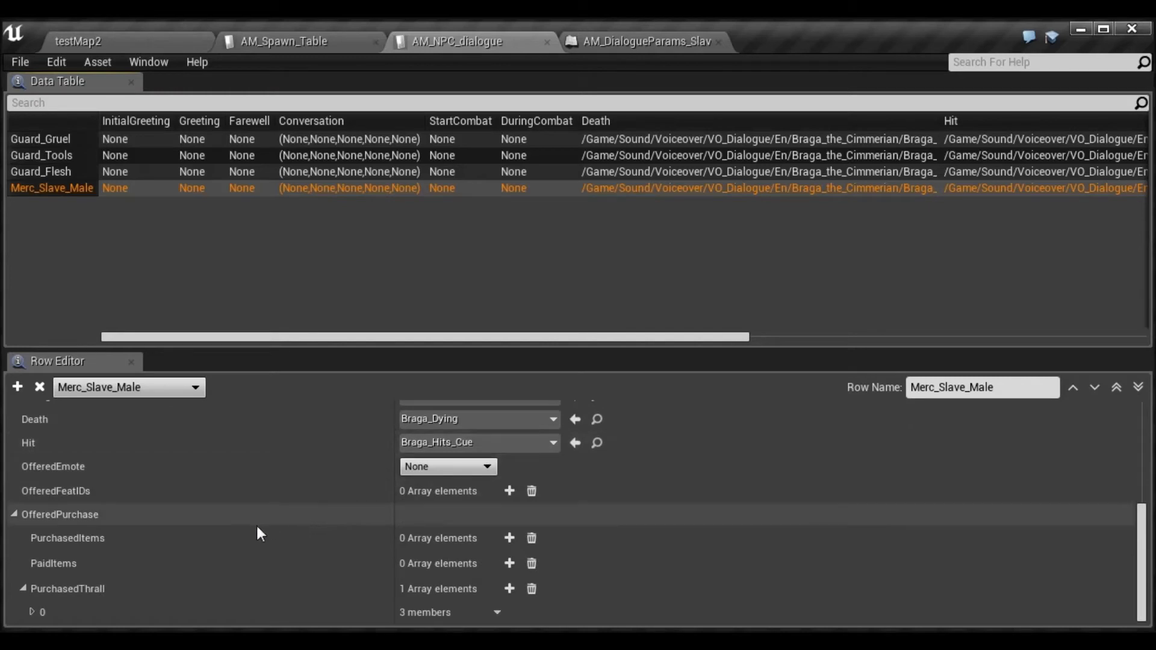
{"action": "left_click", "coordinate": [32, 612]}
{"action": "scroll", "coordinate": [139, 576], "scroll_direction": "down", "scroll_amount": 2}
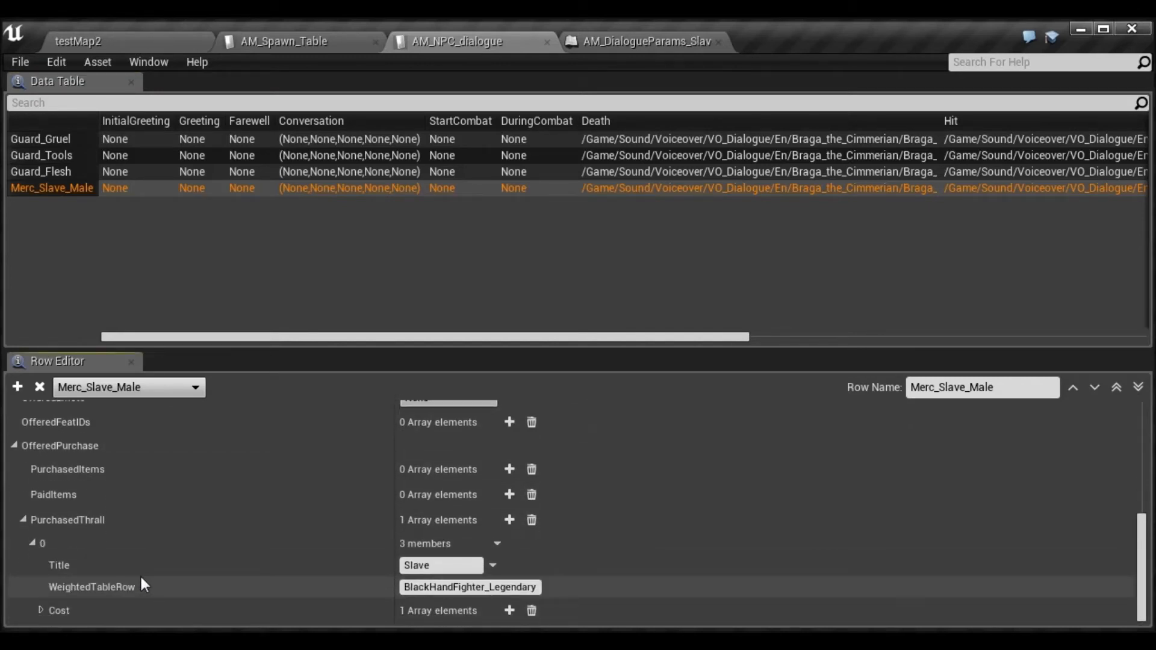
{"action": "left_click", "coordinate": [41, 610]}
{"action": "scroll", "coordinate": [139, 601], "scroll_direction": "down", "scroll_amount": 1}
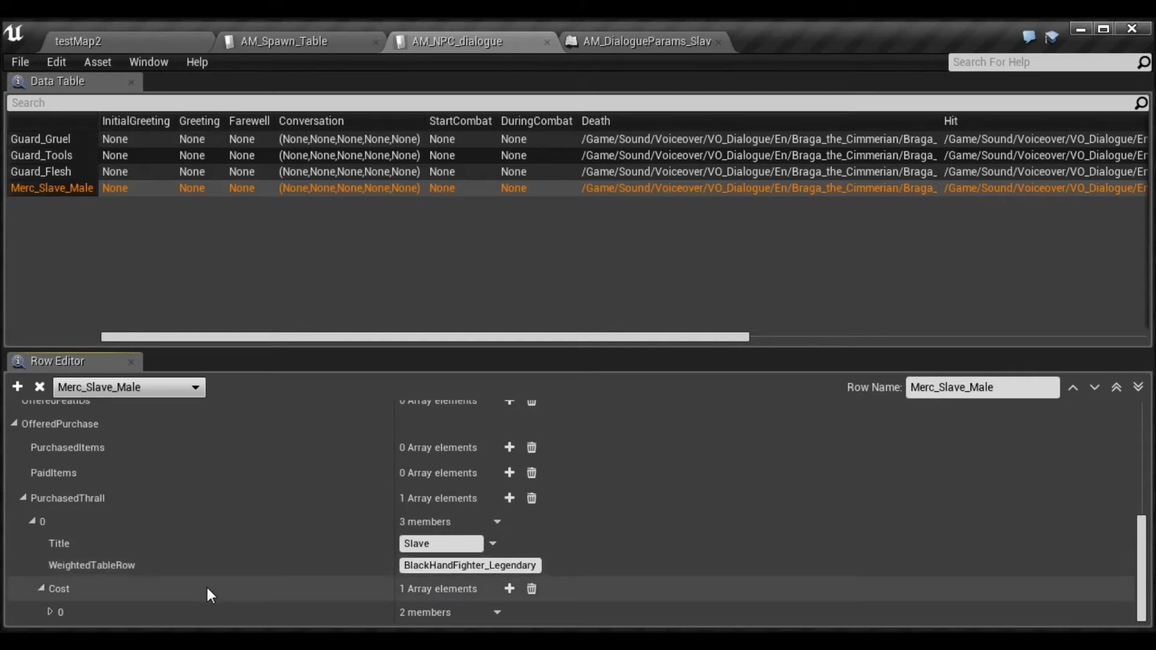
{"action": "left_click", "coordinate": [50, 613]}
{"action": "scroll", "coordinate": [77, 578], "scroll_direction": "down", "scroll_amount": 2}
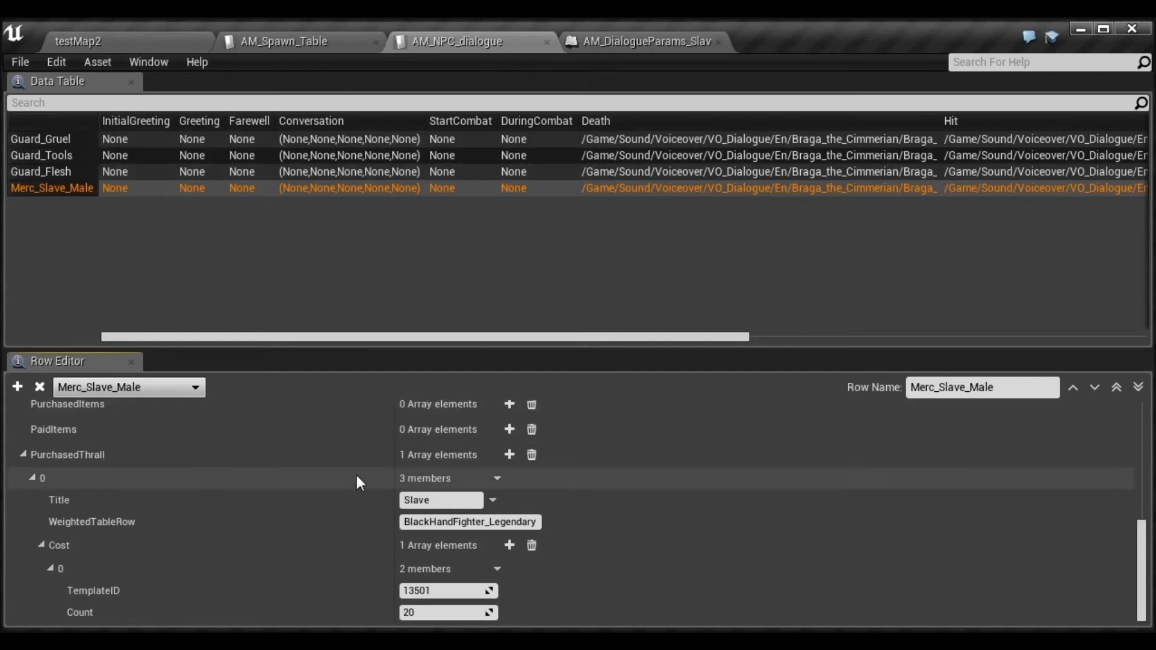
{"action": "scroll", "coordinate": [353, 517], "scroll_direction": "up", "scroll_amount": 10}
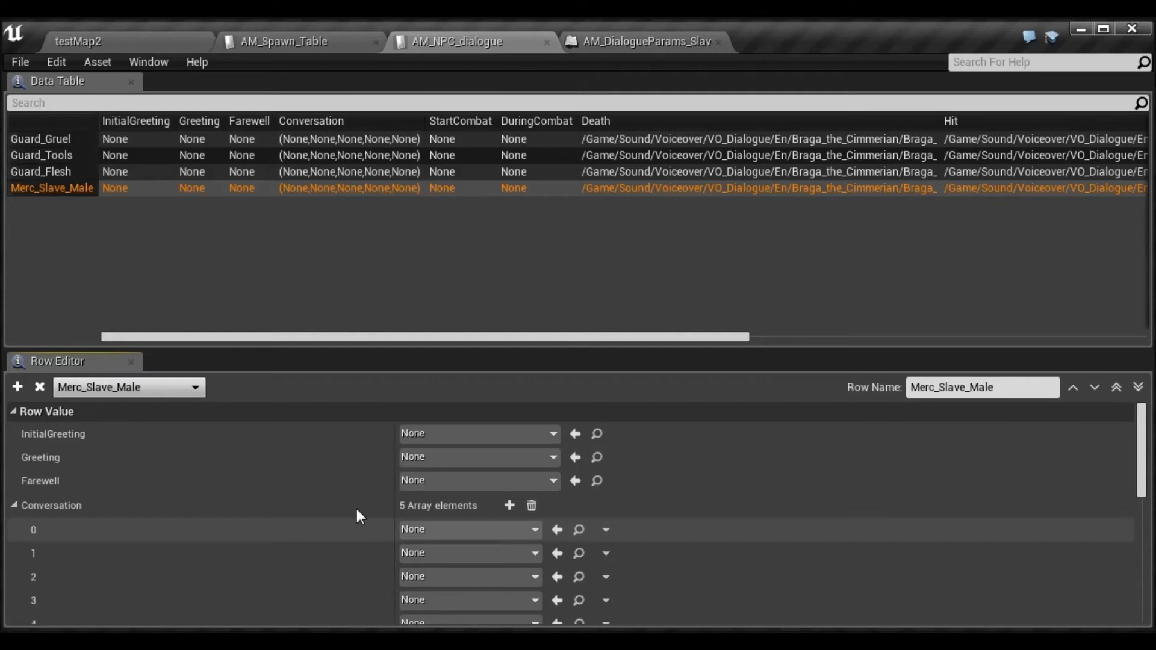
Look up the NPCBehavior Parameters assigned to the Guard_Gruel row in AM_Spawn_Table
{"action": "left_click", "coordinate": [277, 39]}
{"action": "left_click", "coordinate": [468, 50]}
{"action": "left_click", "coordinate": [344, 43]}
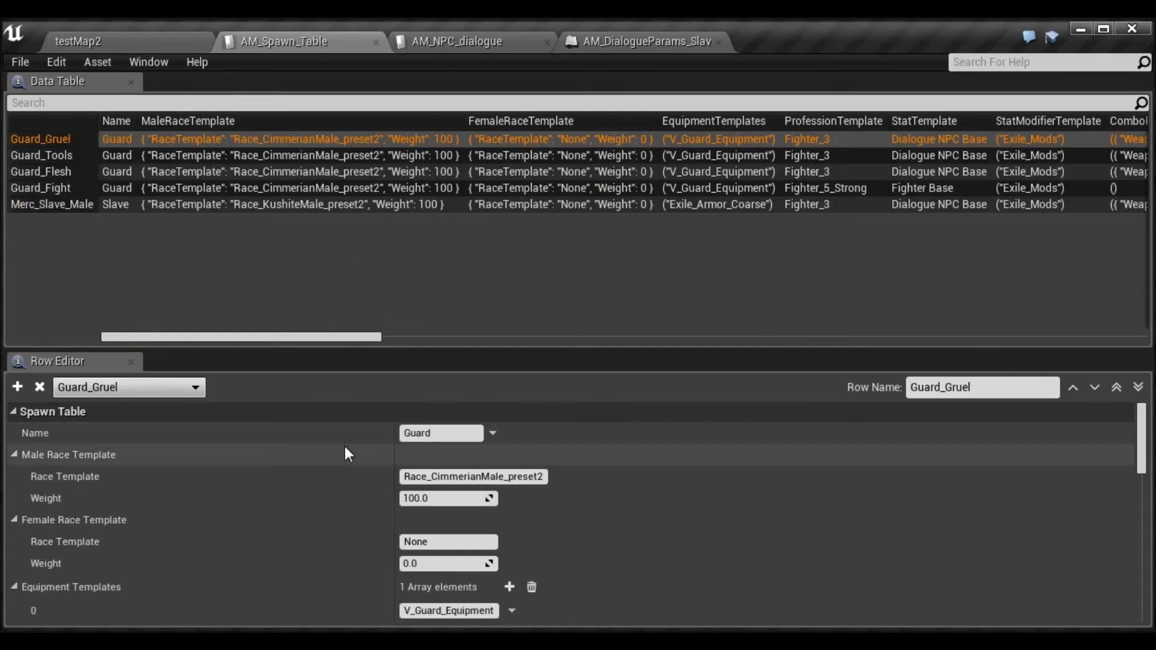
{"action": "scroll", "coordinate": [344, 447], "scroll_direction": "down", "scroll_amount": 10}
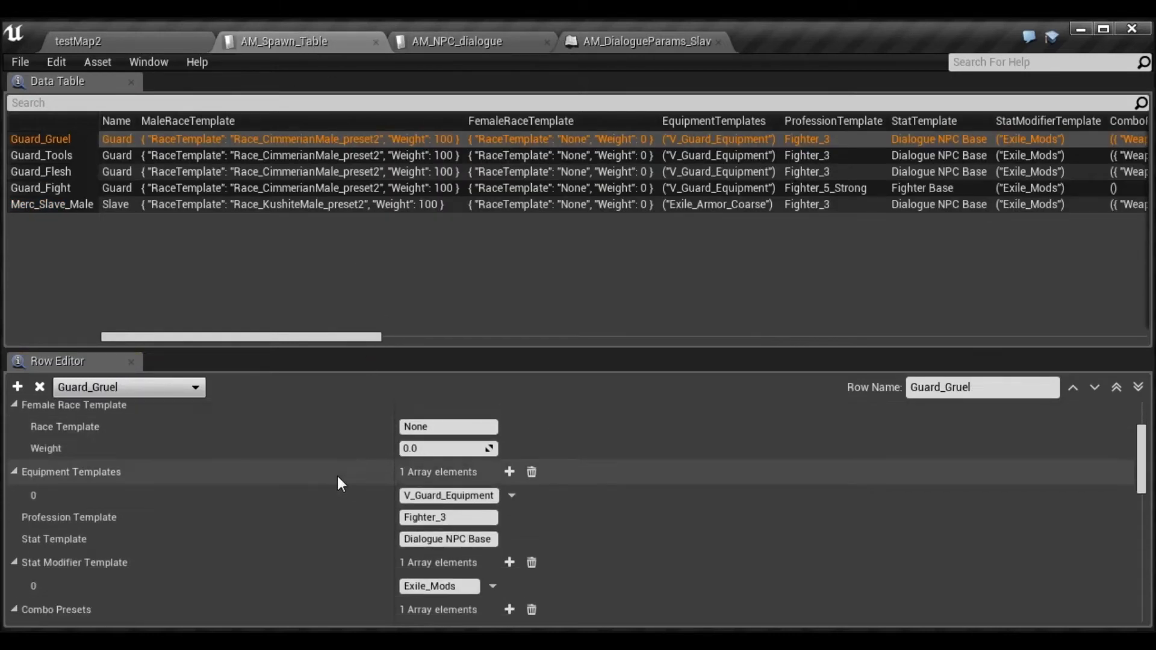
{"action": "scroll", "coordinate": [335, 491], "scroll_direction": "down", "scroll_amount": 10}
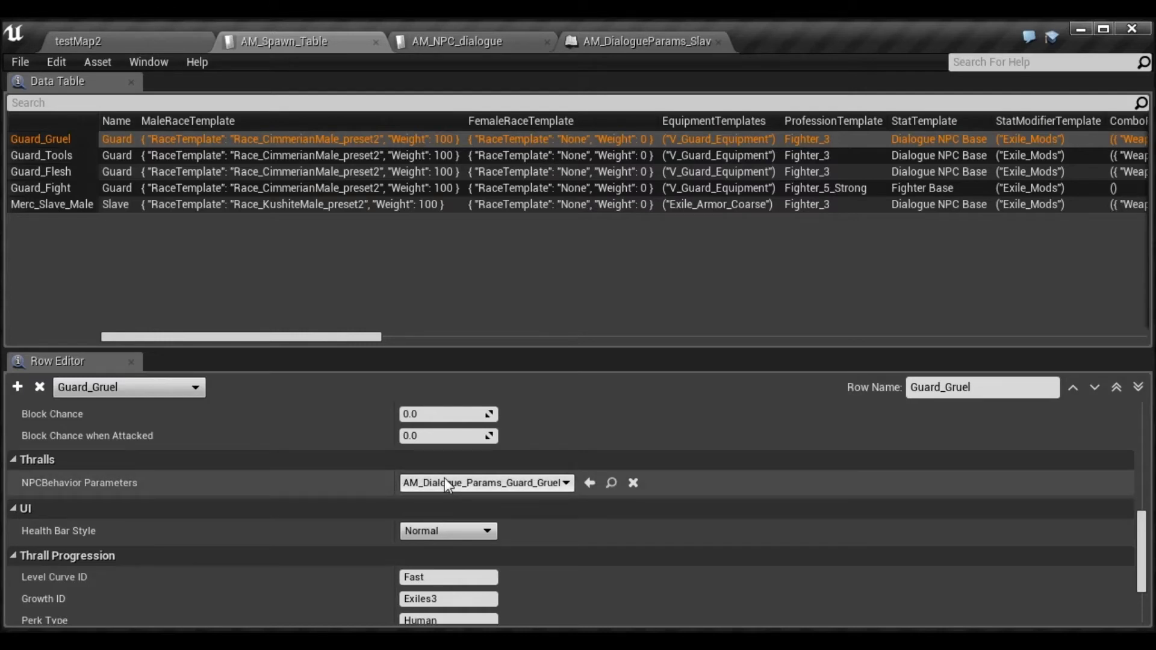
Show the AM_NPC_Slave folder's assets in the testMap2 level editor and view the slave's dialogue parameters blueprint
{"action": "left_click", "coordinate": [151, 41]}
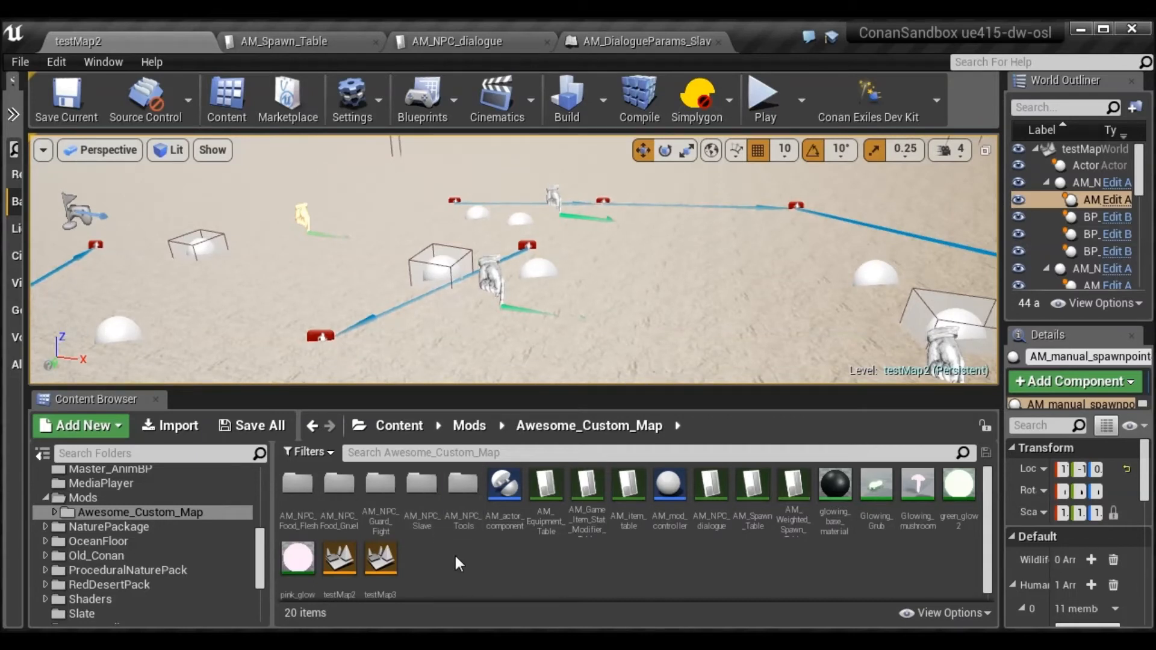
{"action": "double_click", "coordinate": [428, 497]}
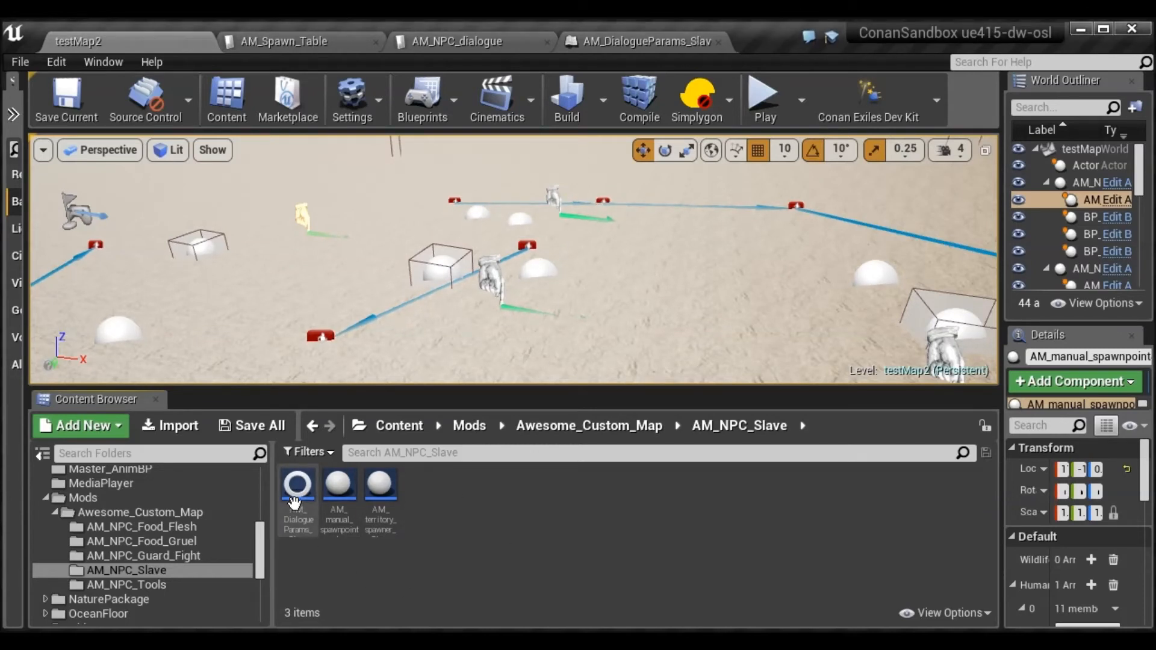
{"action": "left_click", "coordinate": [619, 42]}
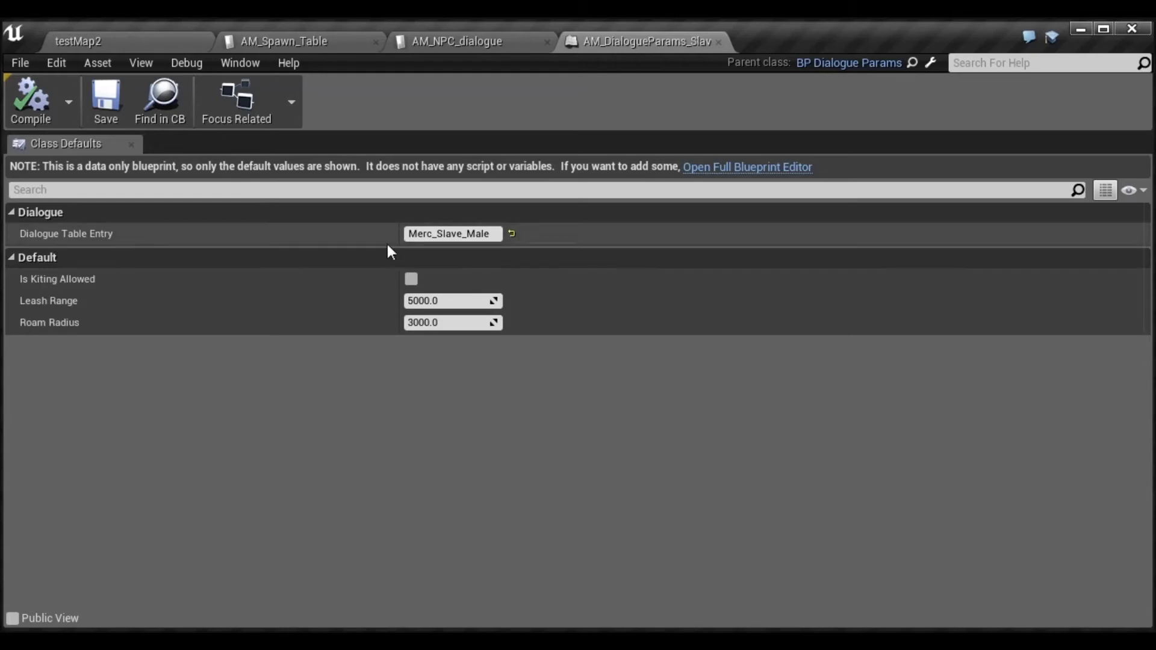
Compare the slave blueprint's Dialogue Table Entry with the Merc_Slave_Male row name in AM_NPC_dialogue
{"action": "left_click", "coordinate": [461, 46]}
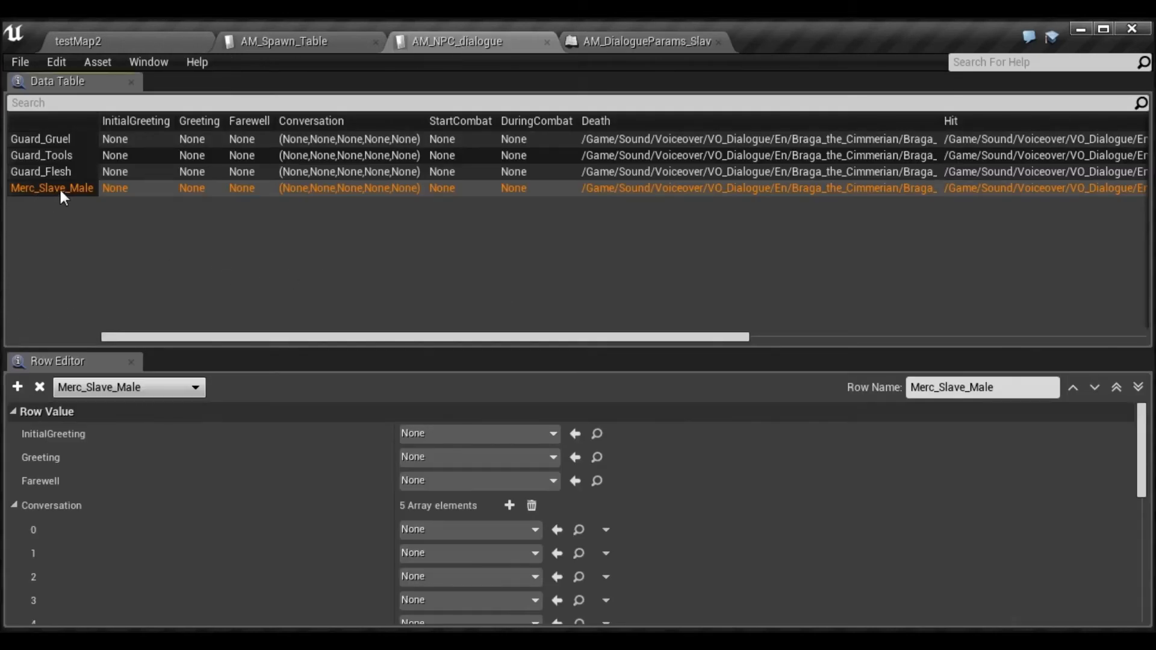
{"action": "left_click", "coordinate": [646, 48]}
{"action": "left_click", "coordinate": [453, 38]}
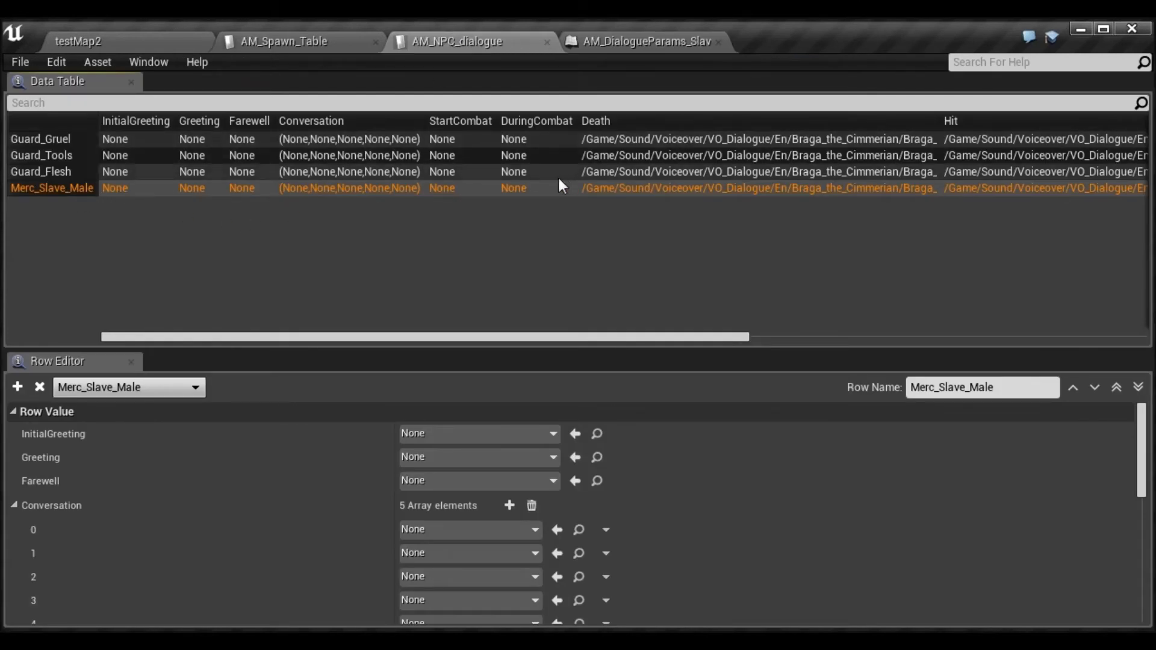
{"action": "left_click", "coordinate": [608, 41]}
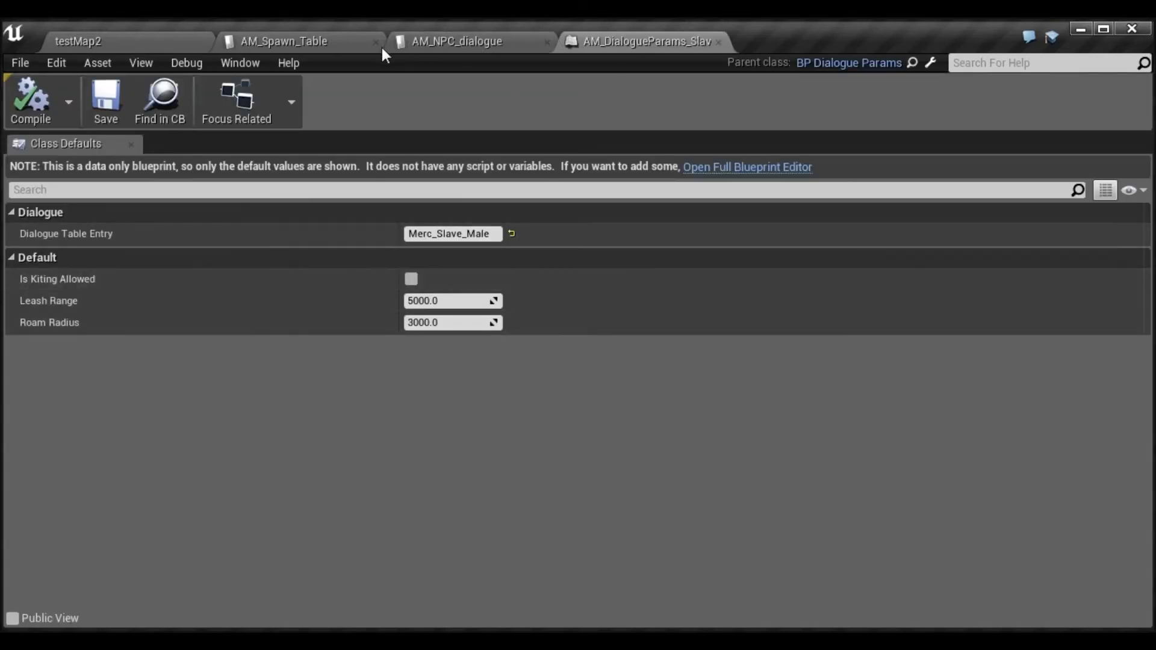
Check the Merc_Slave_Male row's NPCBehavior Parameters in AM_Spawn_Table against the slave's dialogue parameters blueprint
{"action": "left_click", "coordinate": [319, 44]}
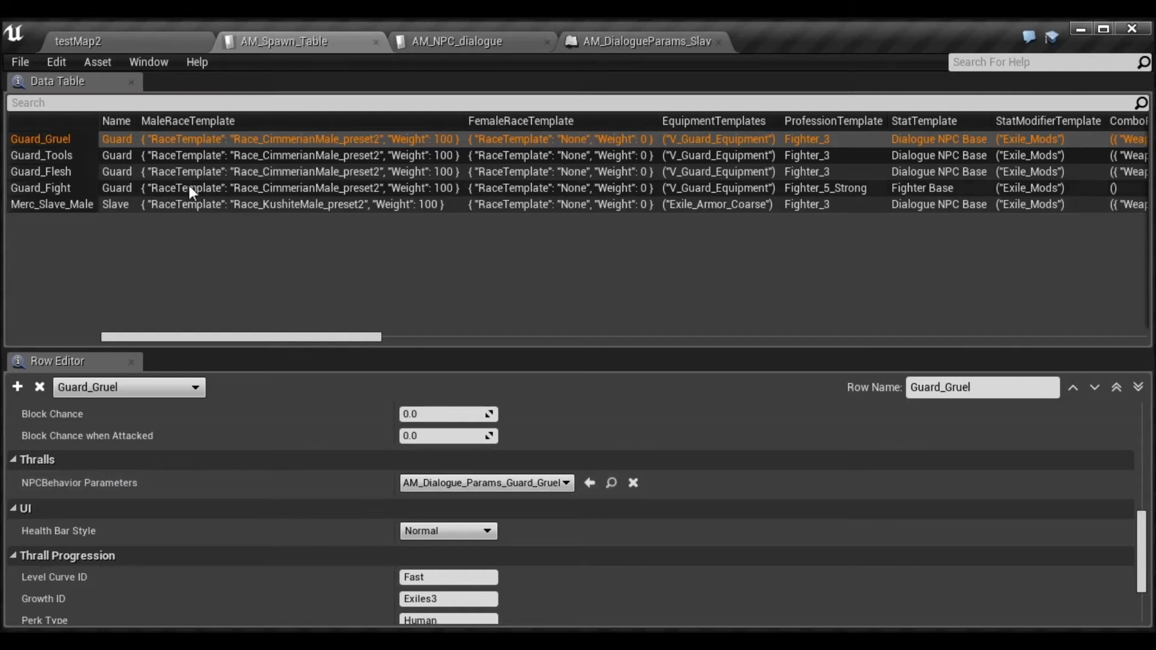
{"action": "left_click", "coordinate": [77, 206]}
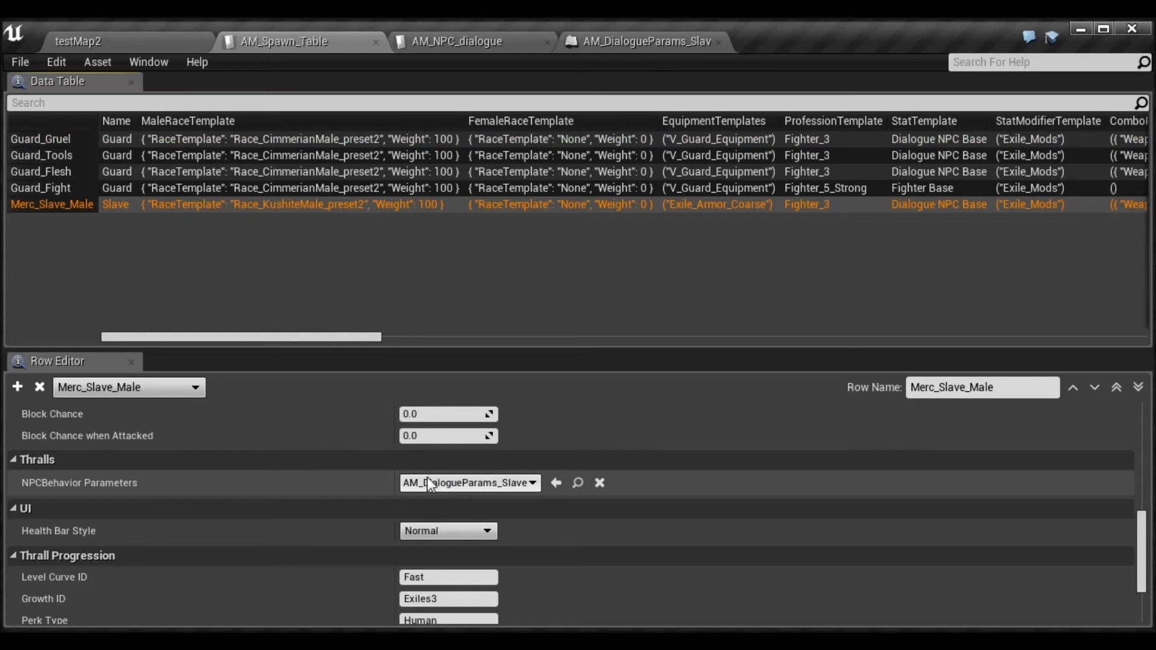
{"action": "left_click", "coordinate": [642, 42]}
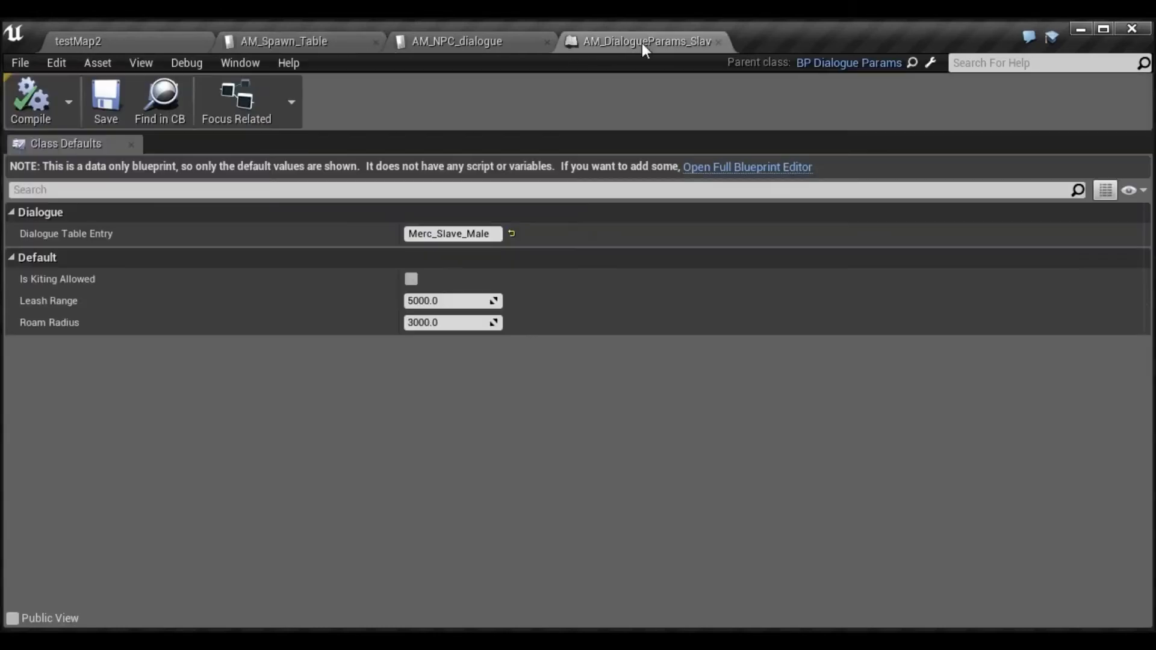
Trace the Merc_Slave_Male link from AM_Spawn_Table through the slave's dialogue parameters blueprint to the AM_NPC_dialogue row
{"action": "left_click", "coordinate": [317, 40]}
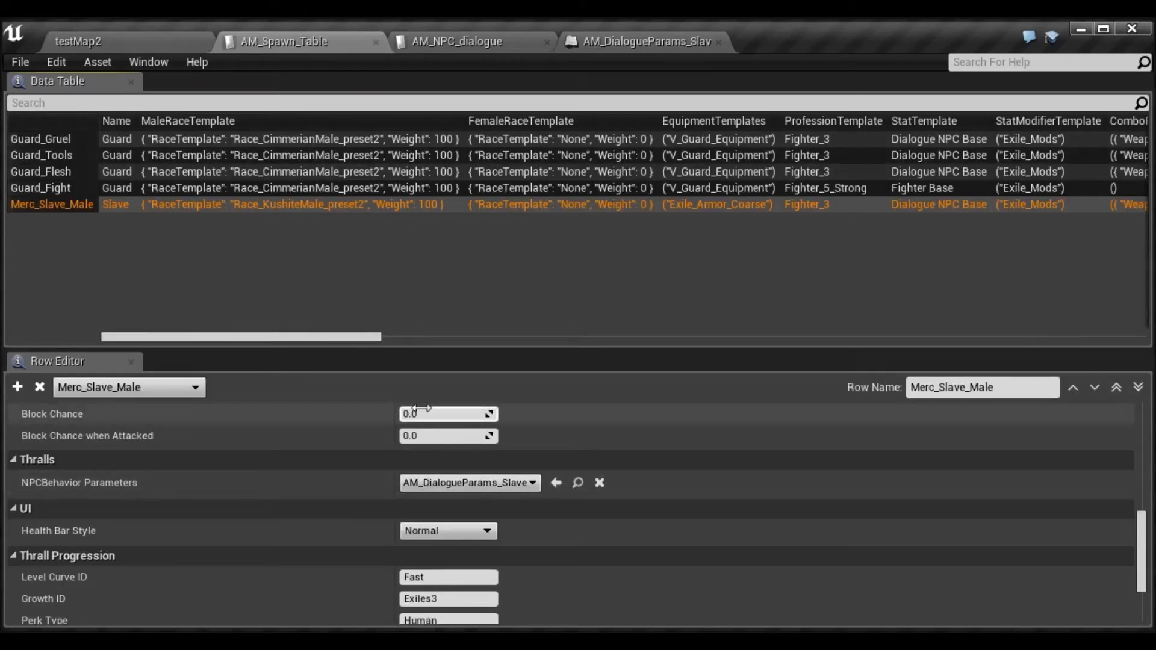
{"action": "left_click", "coordinate": [649, 41]}
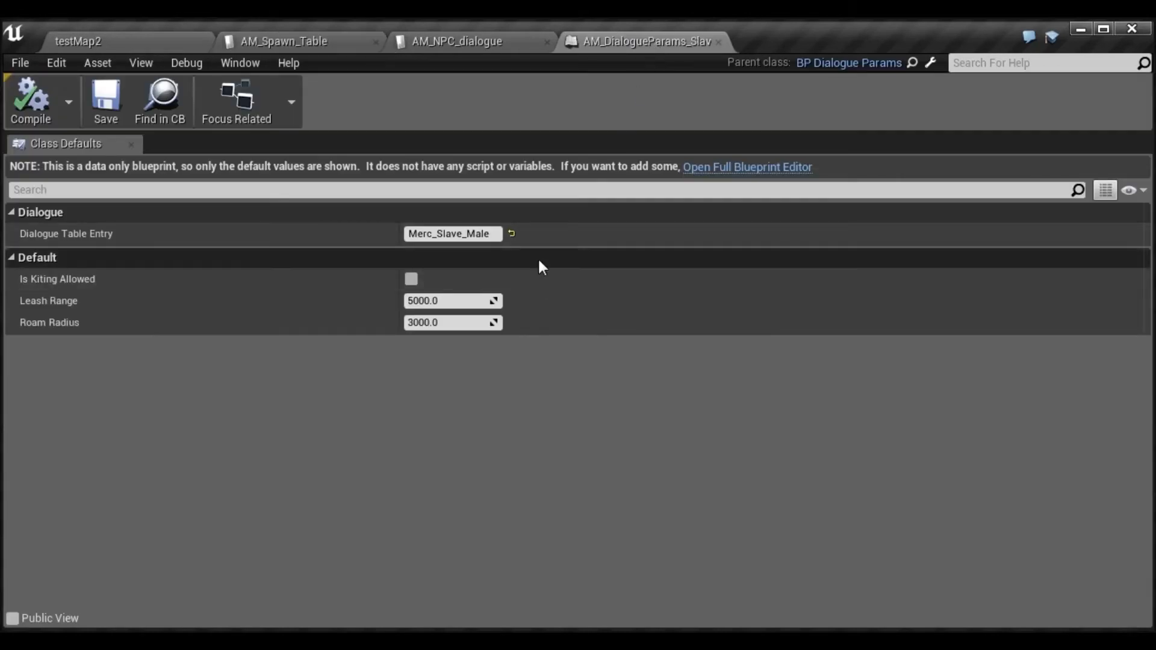
{"action": "left_click", "coordinate": [461, 40]}
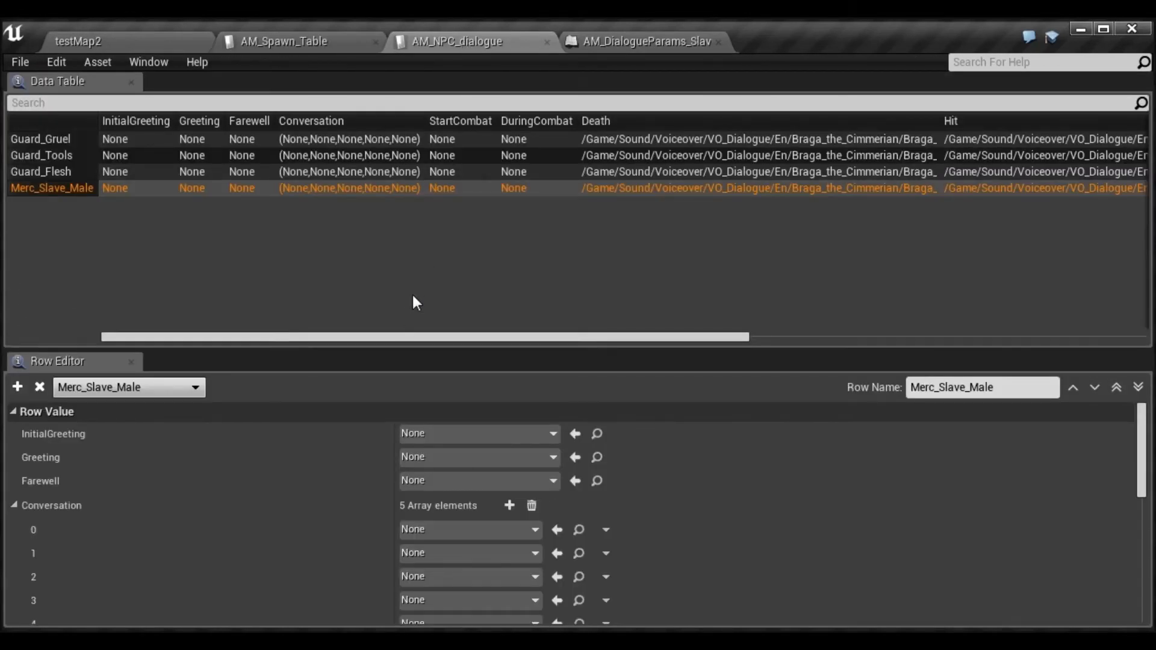
Reorder the open editors so the slave's dialogue parameters blueprint sits between AM_Spawn_Table and AM_NPC_dialogue
{"action": "left_click", "coordinate": [317, 40]}
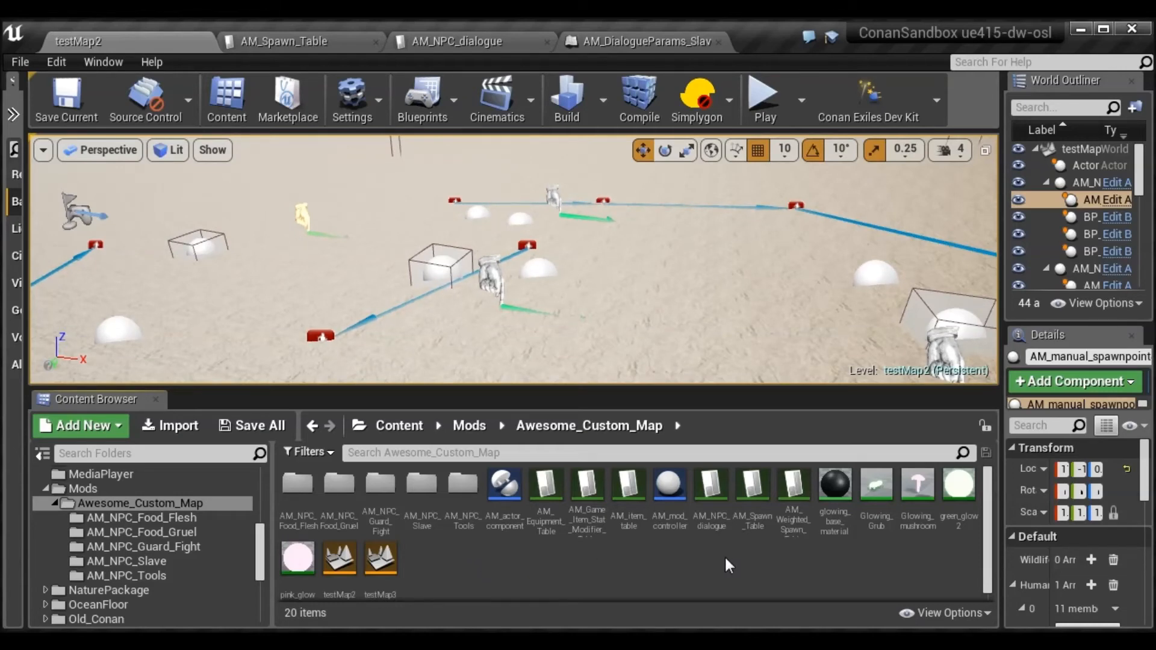
{"action": "left_click", "coordinate": [356, 48]}
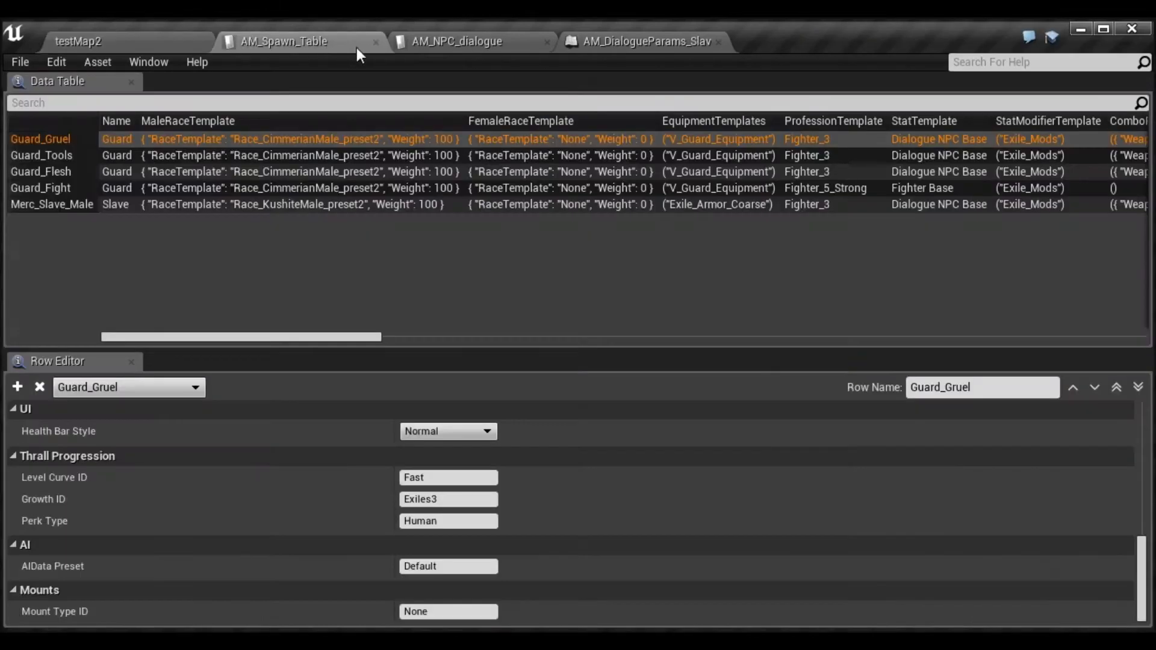
{"action": "left_click", "coordinate": [461, 38]}
{"action": "left_click_drag", "start_coordinate": [602, 42], "coordinate": [471, 40]}
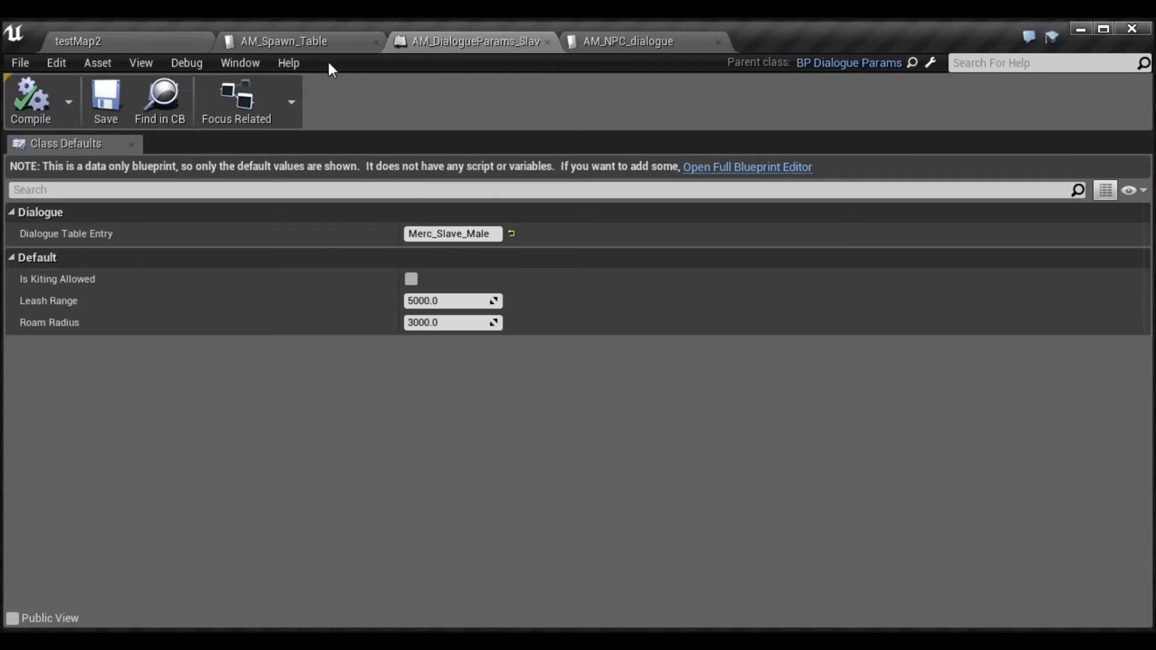
Review AM_Spawn_Table, the slave's dialogue parameters blueprint and AM_NPC_dialogue in their linking order
{"action": "left_click", "coordinate": [312, 42]}
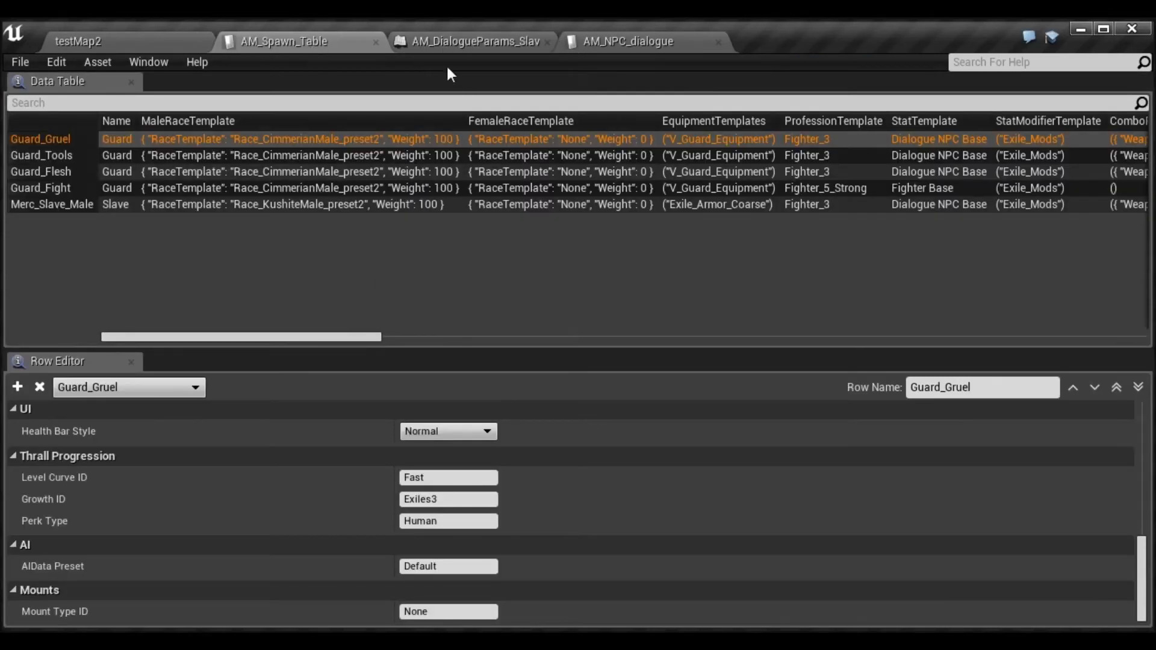
{"action": "left_click", "coordinate": [451, 43]}
{"action": "left_click", "coordinate": [621, 42]}
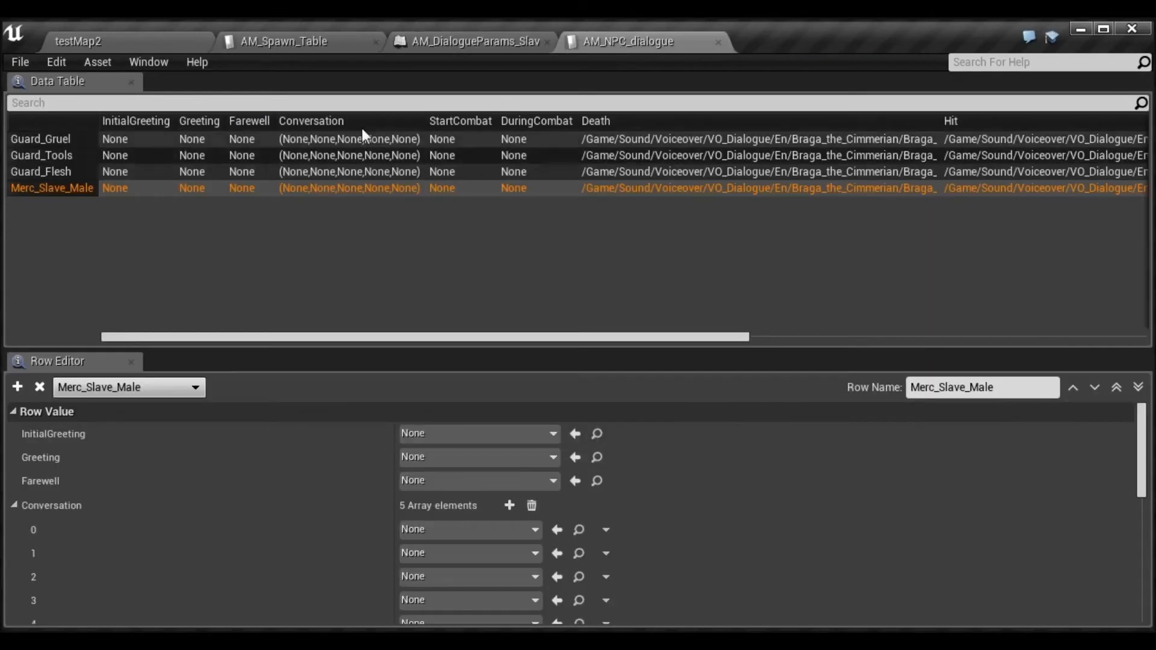
Open the AM_Weighted_Spawn_Table data table from the Awesome_Custom_Map folder
{"action": "left_click", "coordinate": [289, 37]}
{"action": "left_click", "coordinate": [166, 40]}
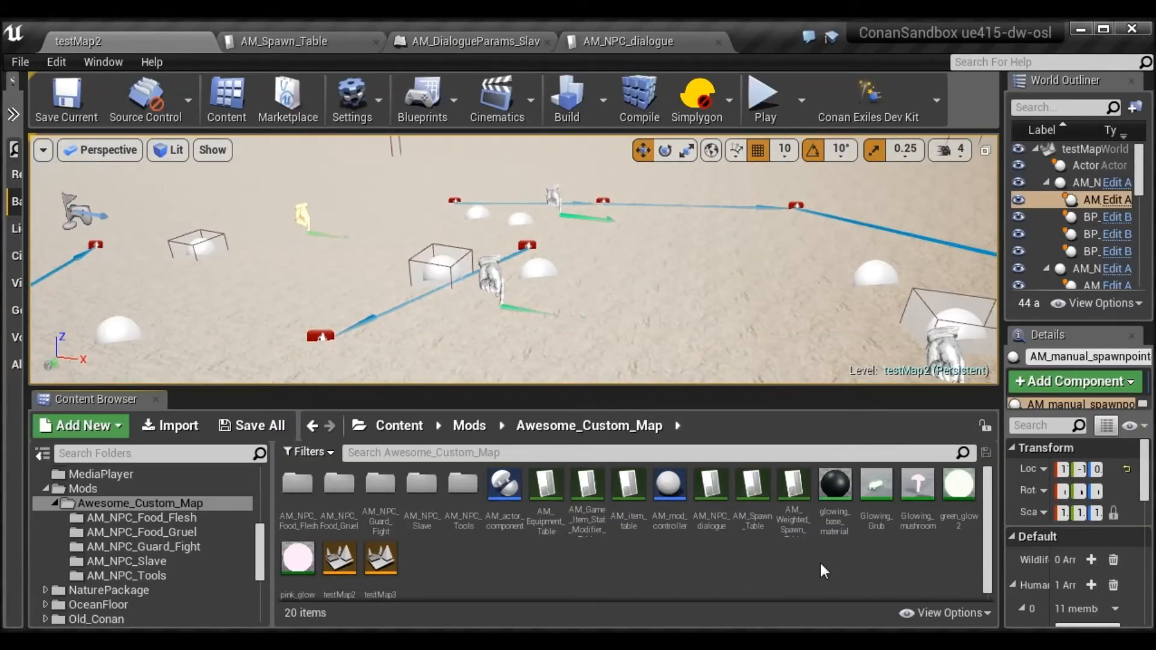
{"action": "double_click", "coordinate": [795, 494]}
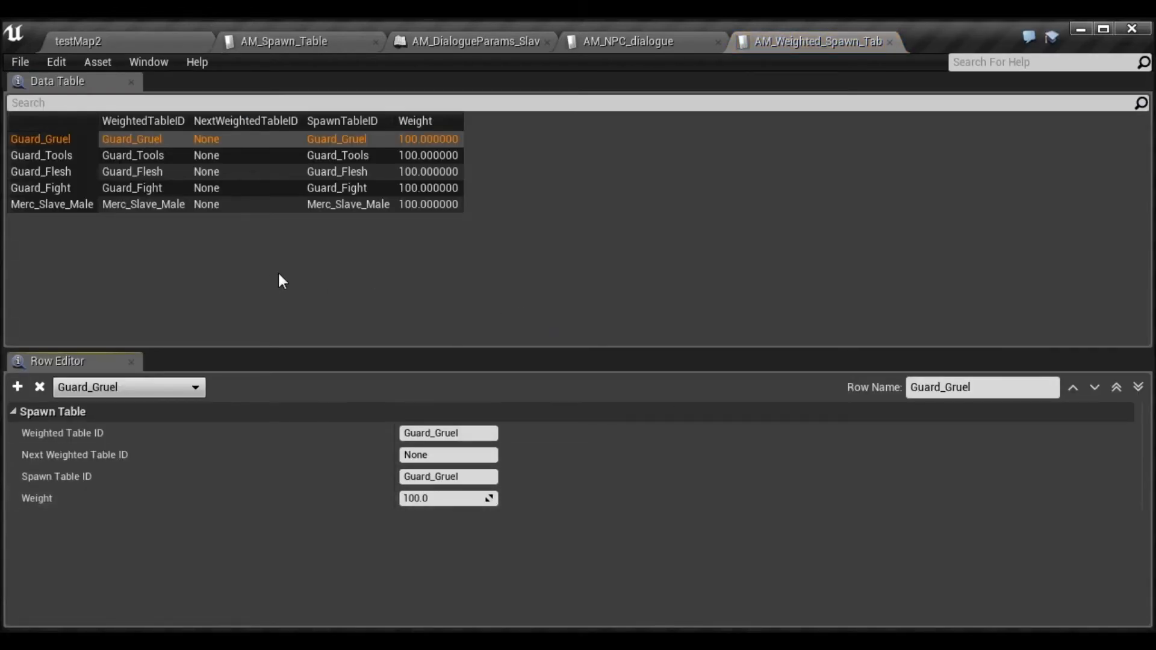
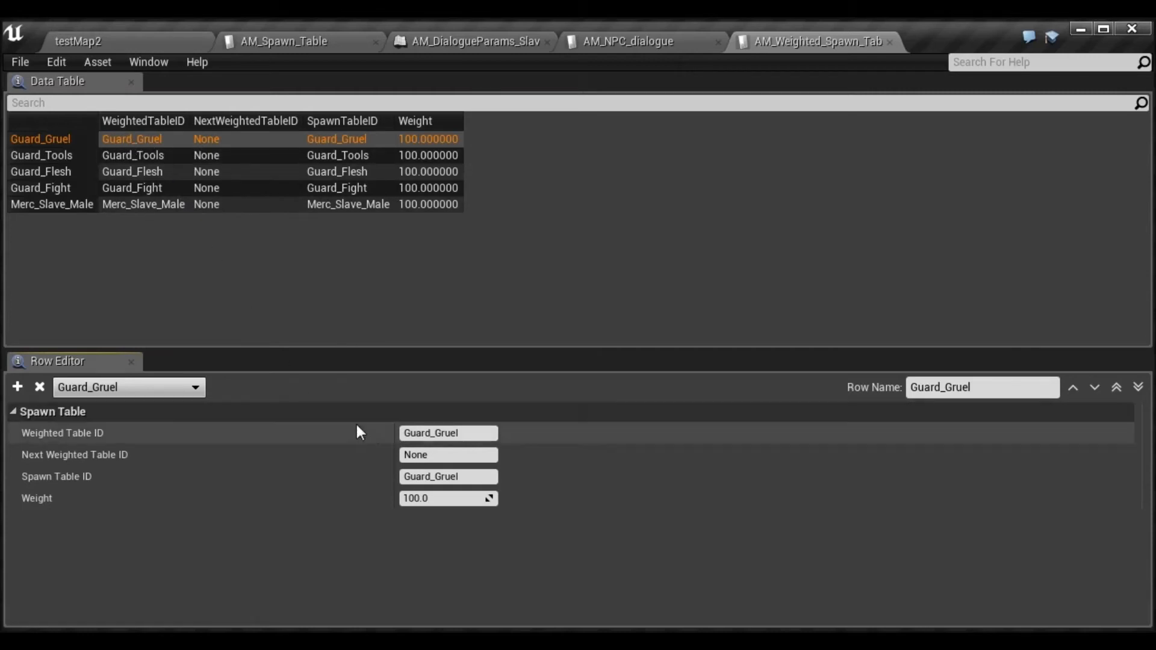
Compare the Spawn Table IDs in AM_Weighted_Spawn_Table with the row names in AM_Spawn_Table
{"action": "left_click", "coordinate": [291, 41]}
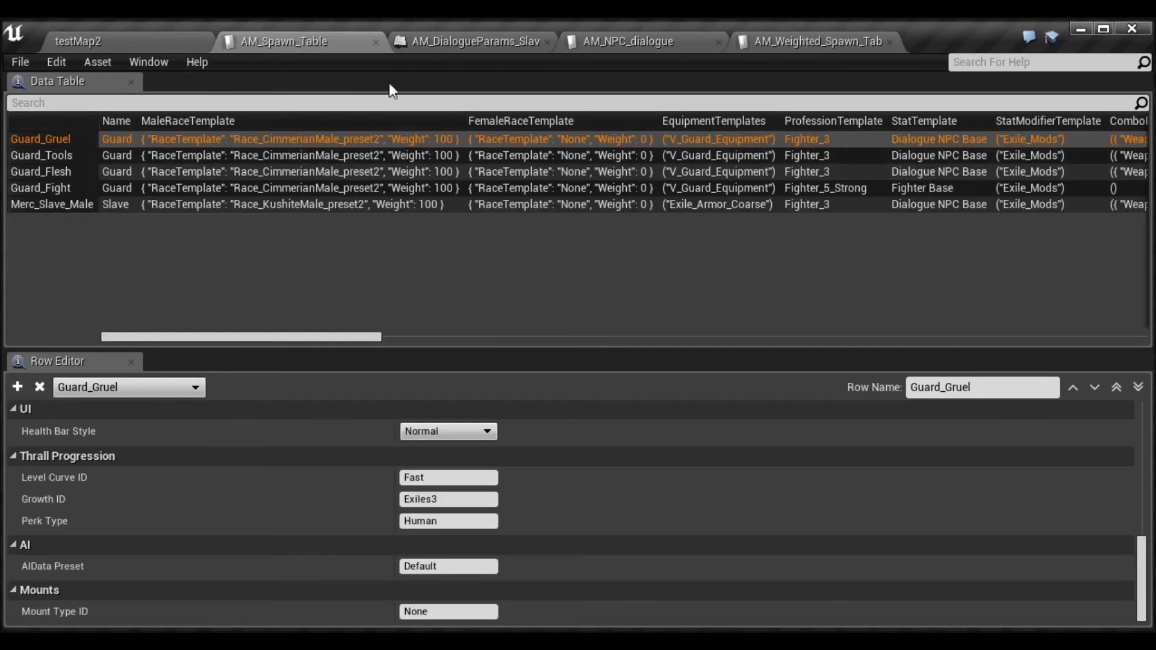
{"action": "left_click", "coordinate": [823, 49]}
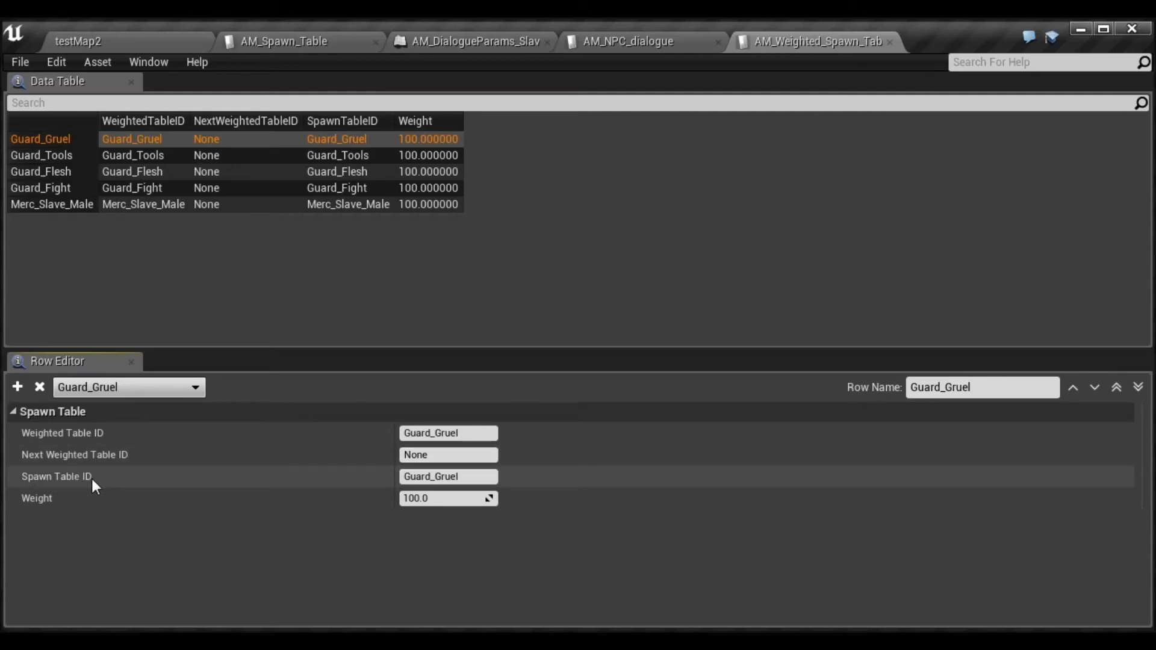
{"action": "left_click", "coordinate": [291, 42]}
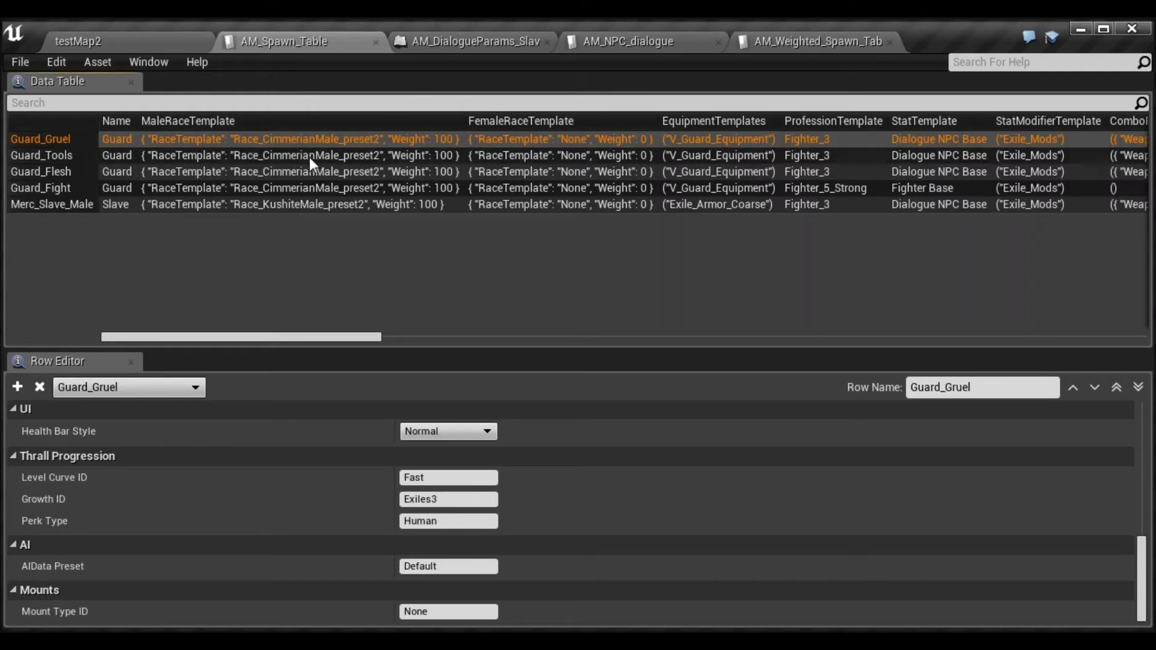
{"action": "left_click", "coordinate": [802, 42]}
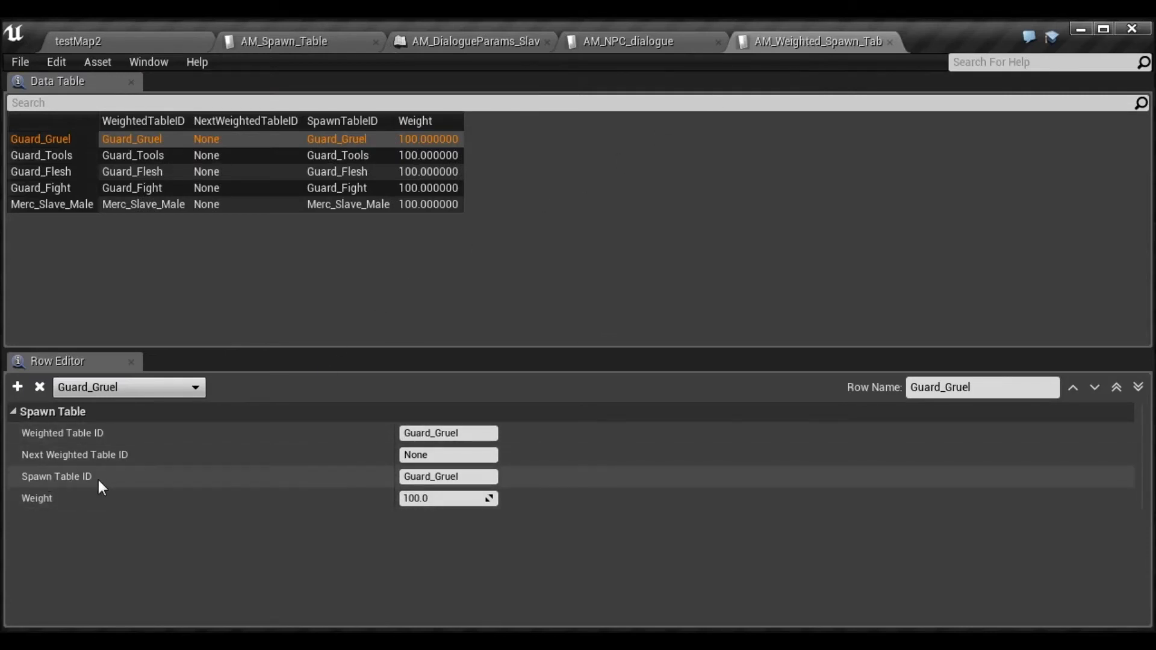
Follow the chain from AM_Spawn_Table through the slave's dialogue parameters and AM_NPC_dialogue, returning to AM_Weighted_Spawn_Table
{"action": "left_click", "coordinate": [302, 43]}
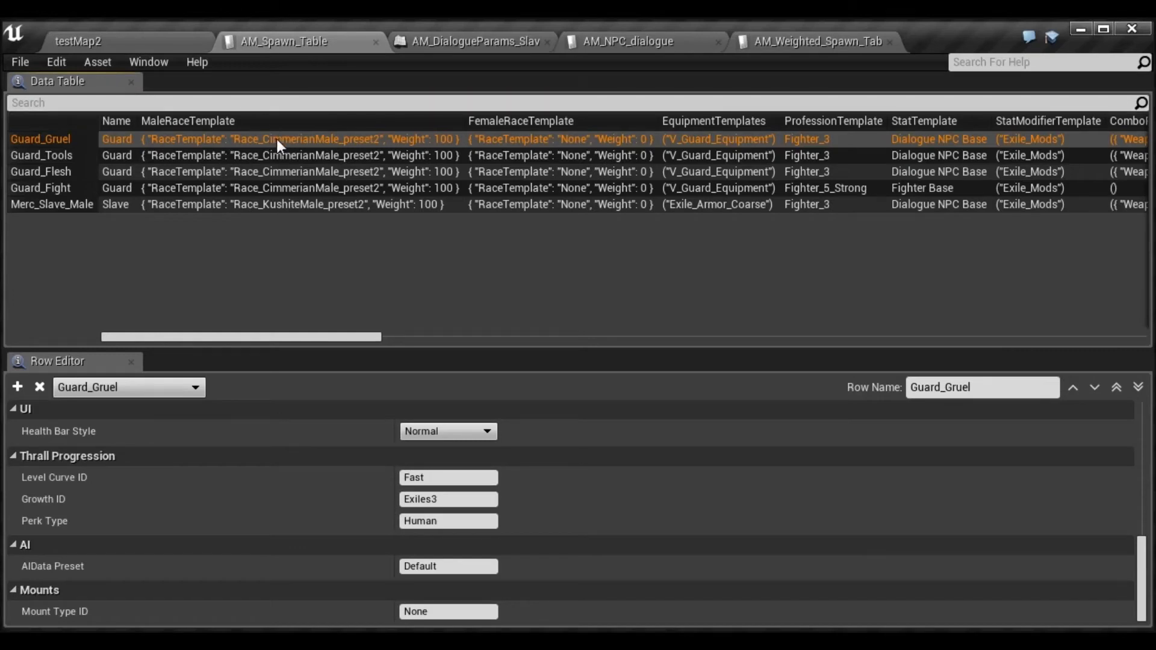
{"action": "left_click", "coordinate": [472, 43]}
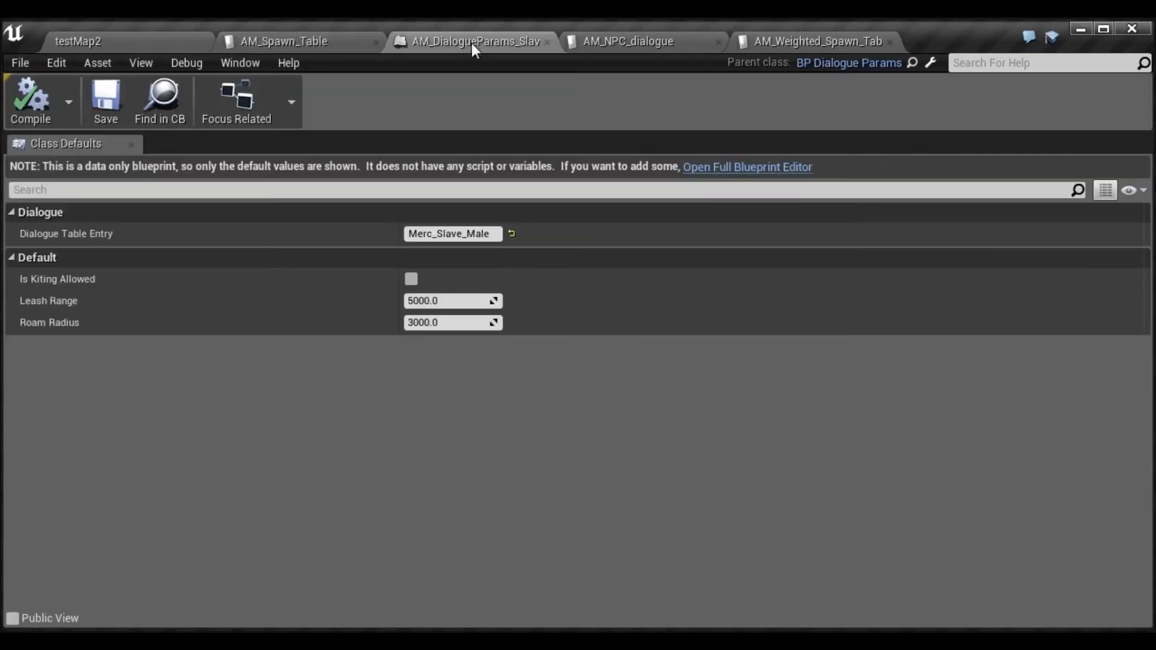
{"action": "left_click", "coordinate": [619, 42]}
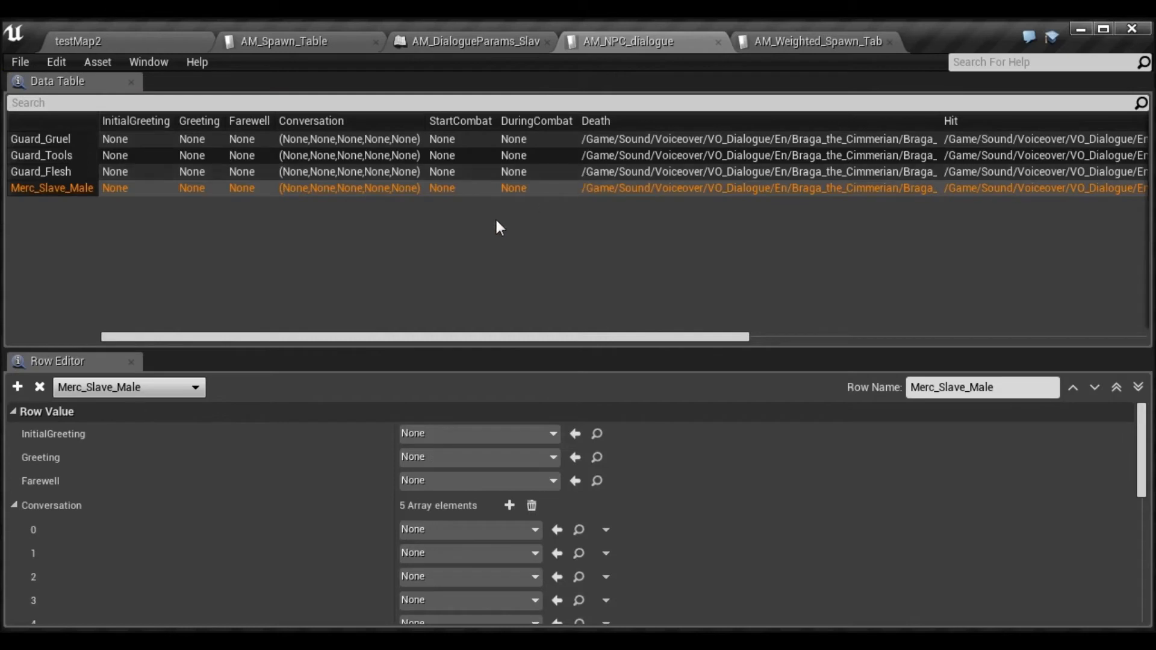
{"action": "left_click", "coordinate": [757, 42]}
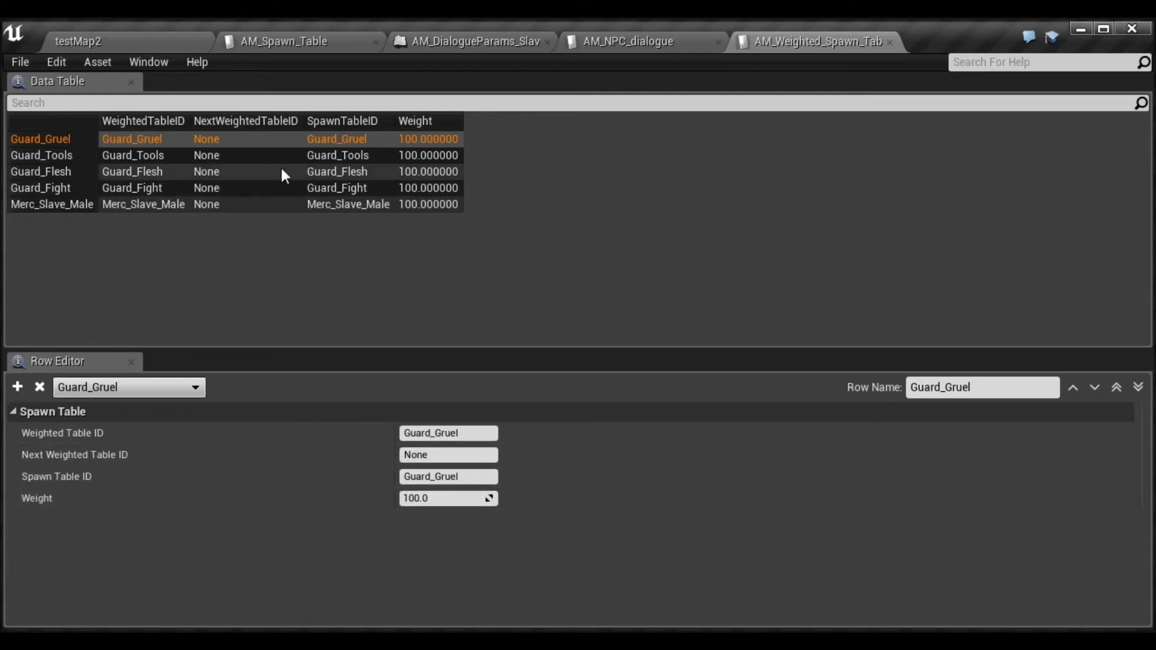
Search the whole Content folder for "spawnt" and open the base game's weighted spawn table
{"action": "left_click", "coordinate": [141, 45]}
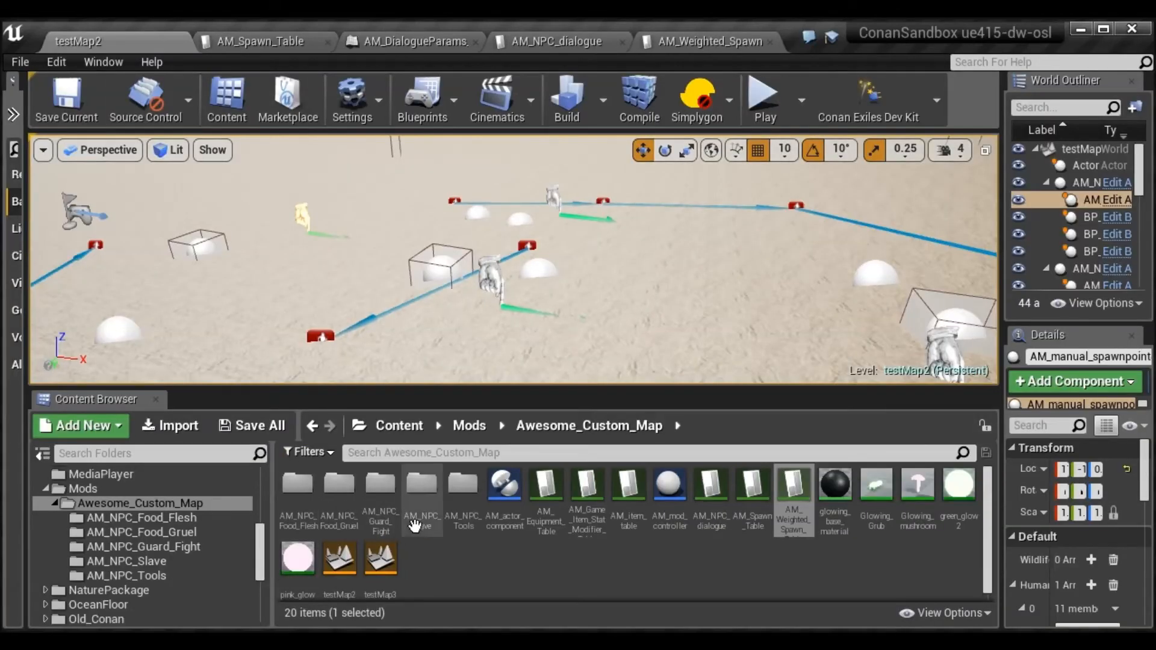
{"action": "scroll", "coordinate": [252, 536], "scroll_direction": "up", "scroll_amount": 5}
{"action": "left_click", "coordinate": [125, 472]}
{"action": "left_click", "coordinate": [373, 453]}
{"action": "type", "text": "spawnt"}
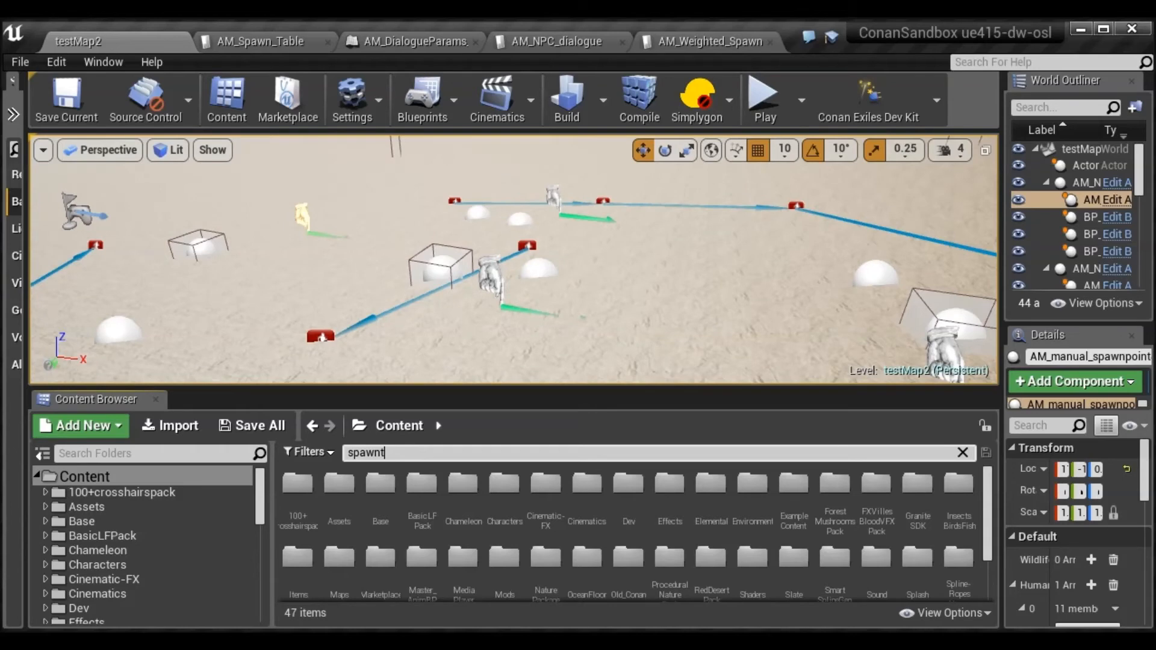
{"action": "left_click", "coordinate": [667, 489]}
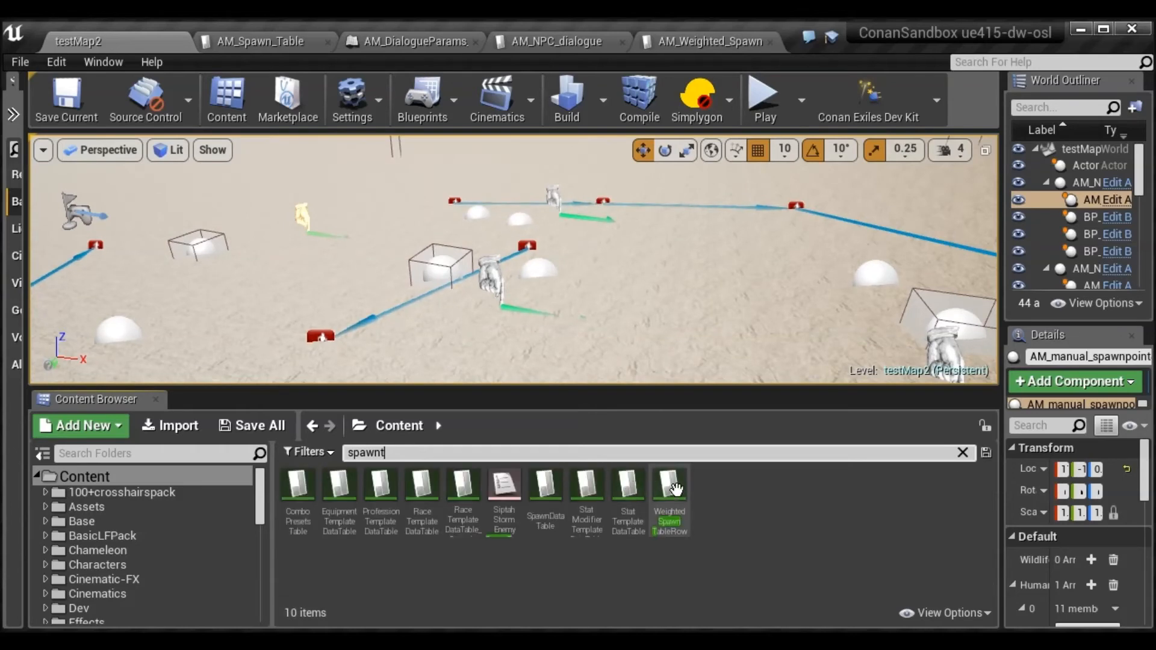
{"action": "double_click", "coordinate": [668, 489]}
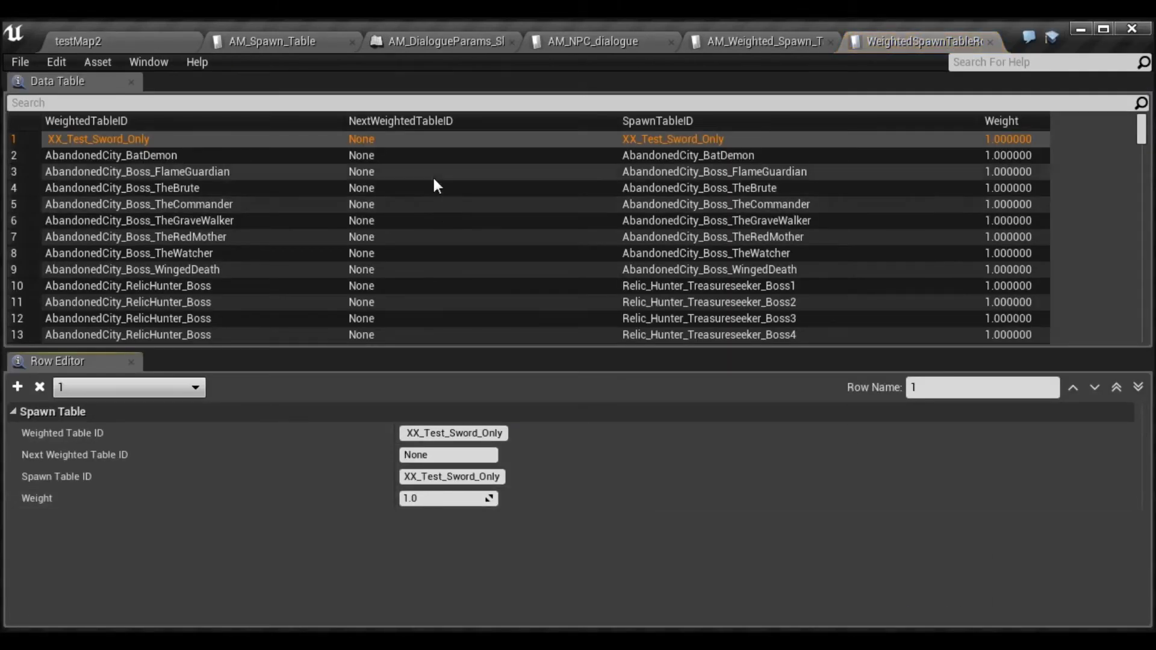
Examine the Next Weighted Table IDs of the Aesir rows 36 to 40 in the base game's weighted spawn table
{"action": "scroll", "coordinate": [434, 180], "scroll_direction": "down", "scroll_amount": 4}
{"action": "scroll", "coordinate": [435, 189], "scroll_direction": "down", "scroll_amount": 7}
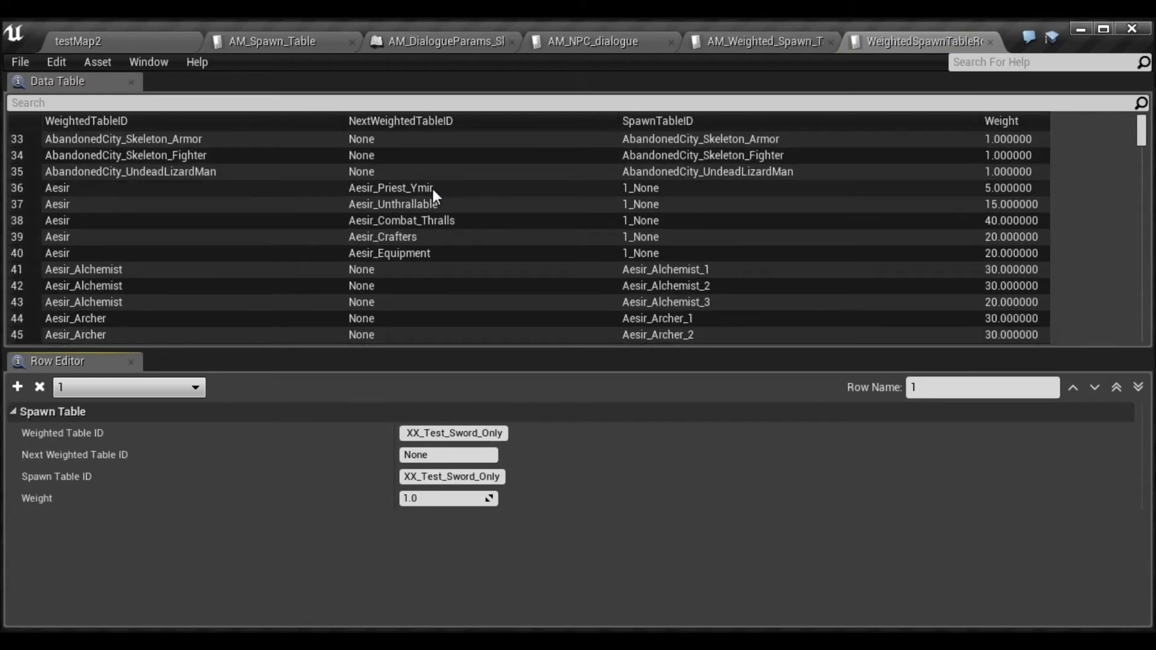
{"action": "left_click", "coordinate": [424, 190]}
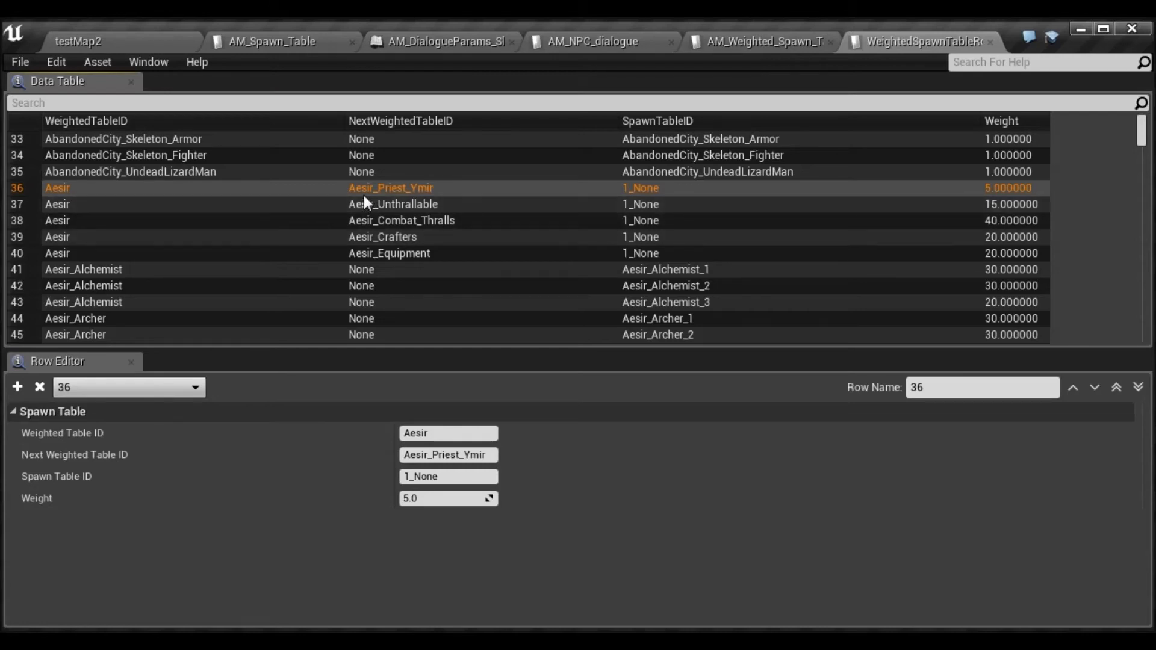
{"action": "left_click", "coordinate": [436, 207]}
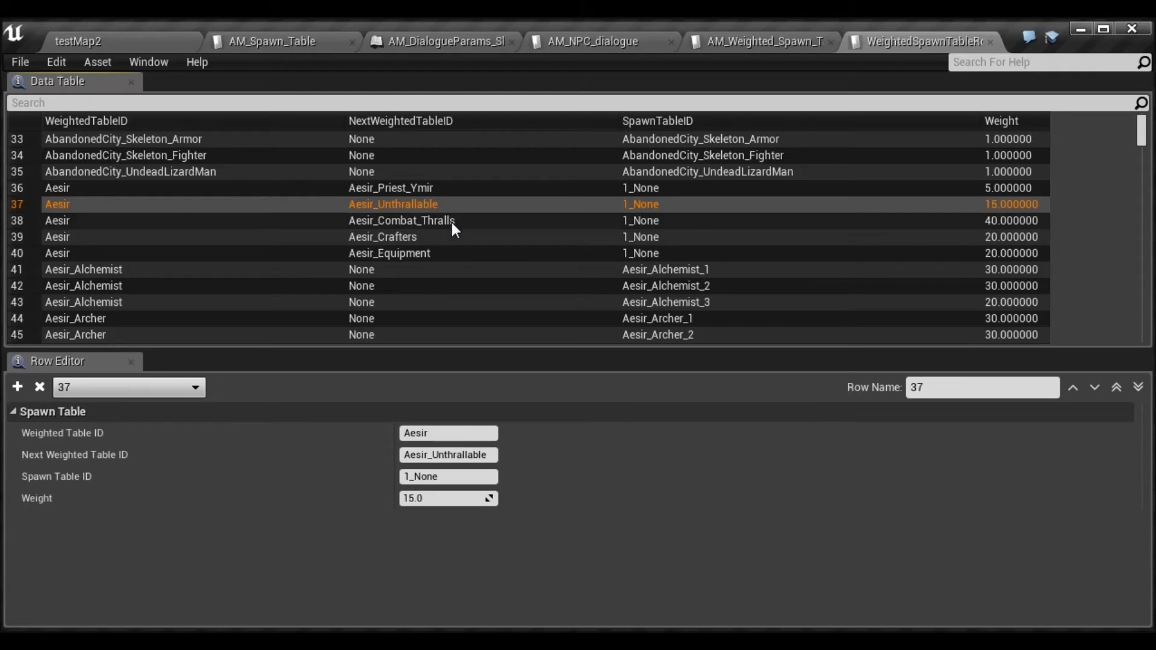
{"action": "left_click", "coordinate": [453, 223]}
{"action": "left_click", "coordinate": [447, 236]}
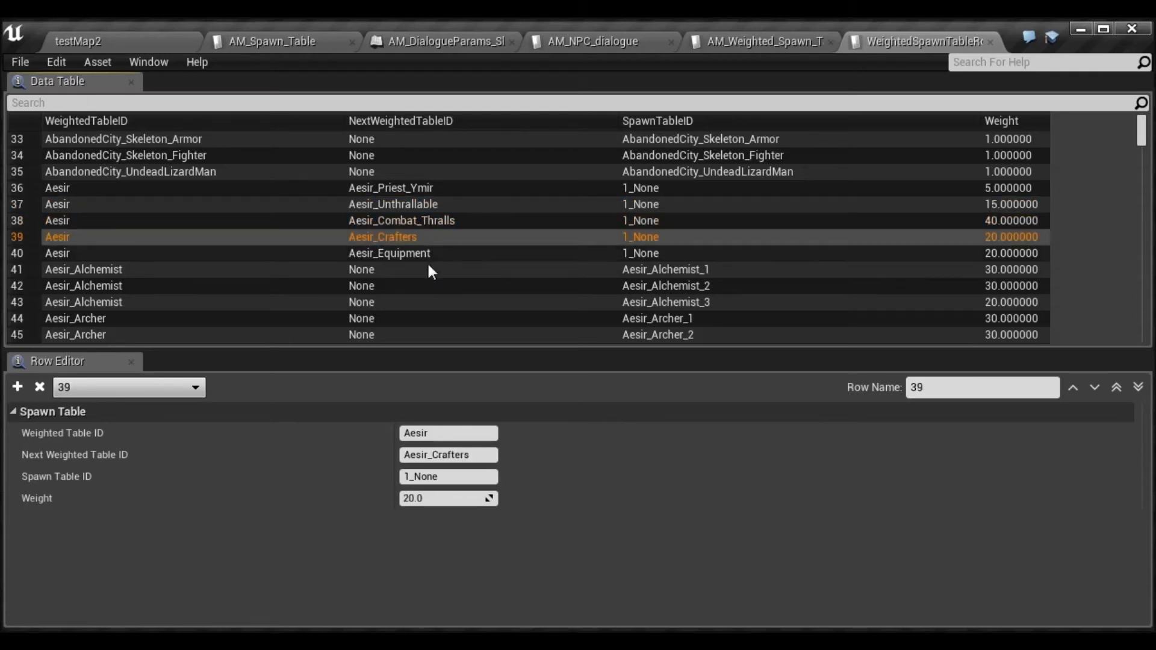
{"action": "left_click", "coordinate": [435, 254]}
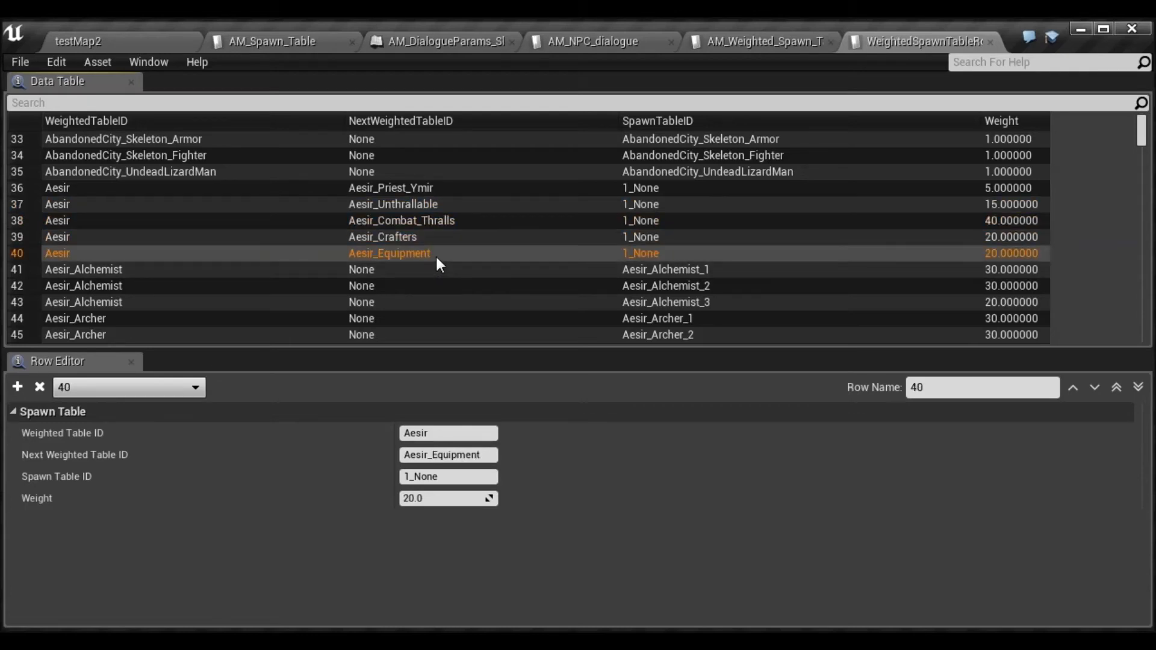
Compare the Weight values of the Aesir rows 36 to 40, going through them one by one
{"action": "left_click", "coordinate": [410, 190]}
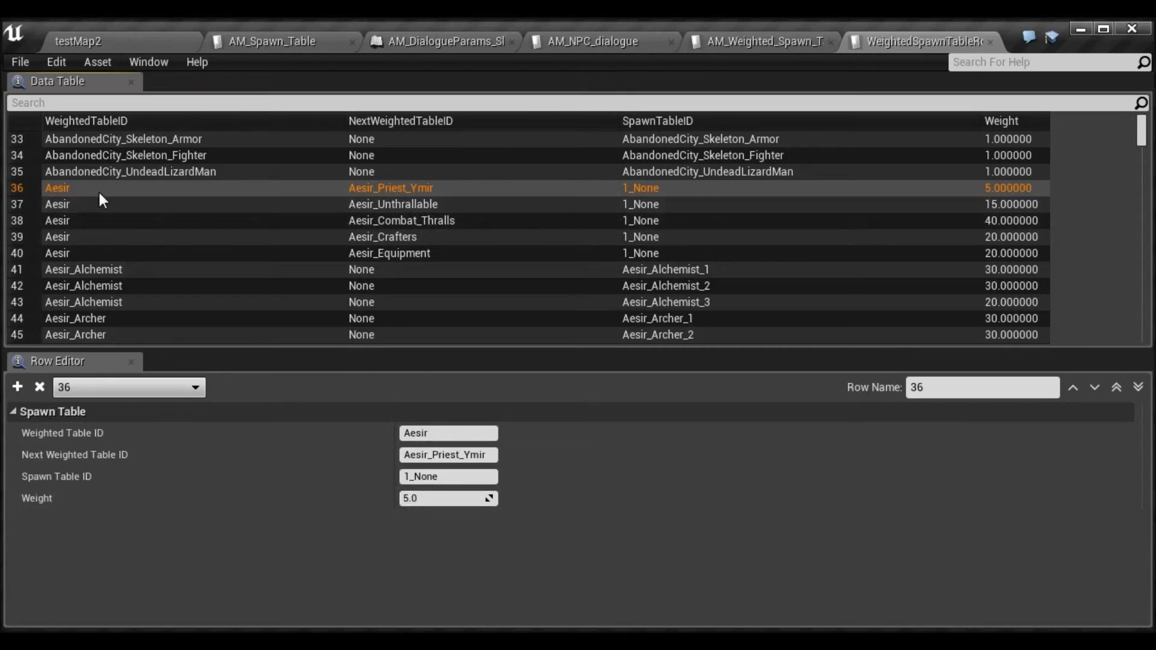
{"action": "left_click", "coordinate": [436, 203]}
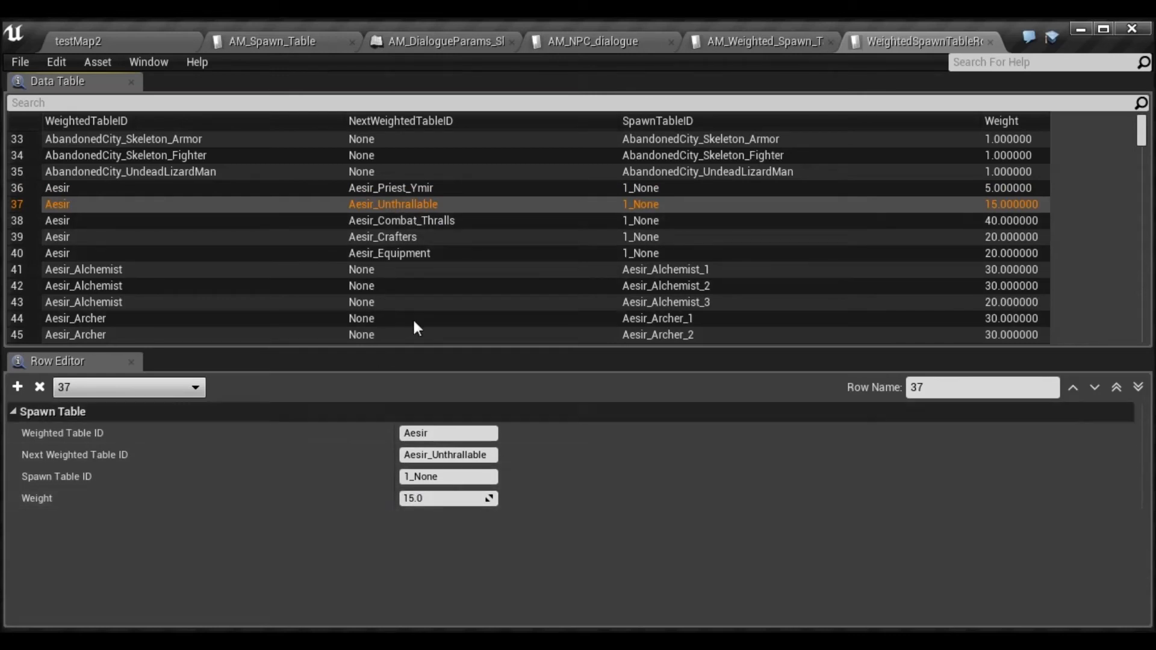
{"action": "left_click", "coordinate": [410, 221]}
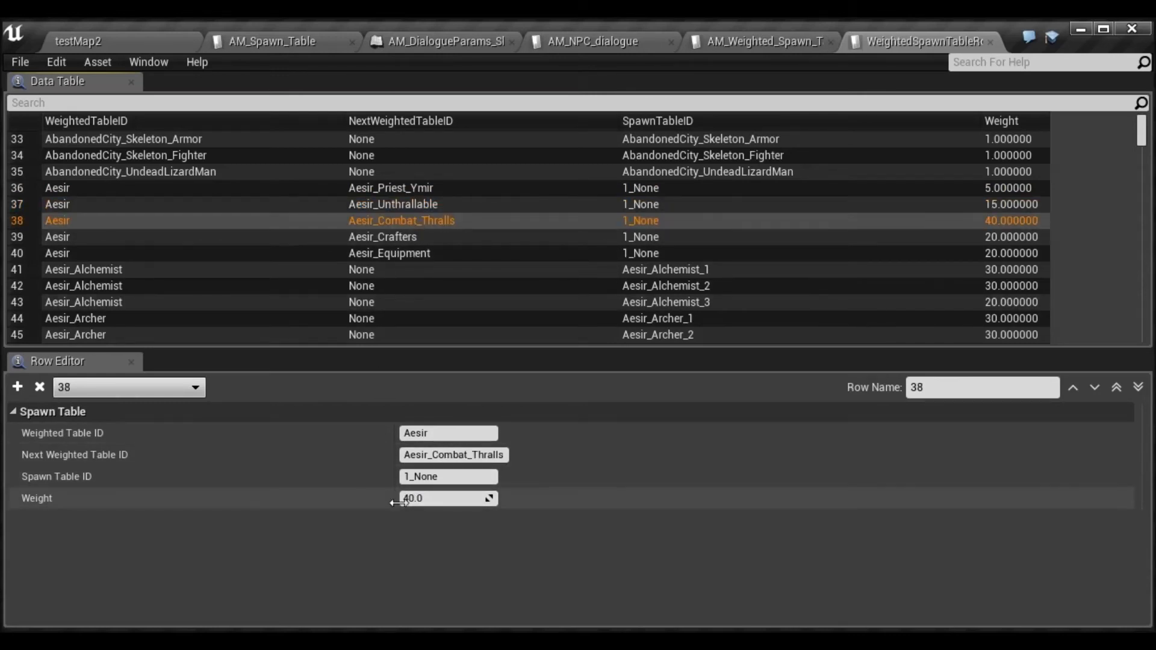
{"action": "left_click", "coordinate": [410, 236]}
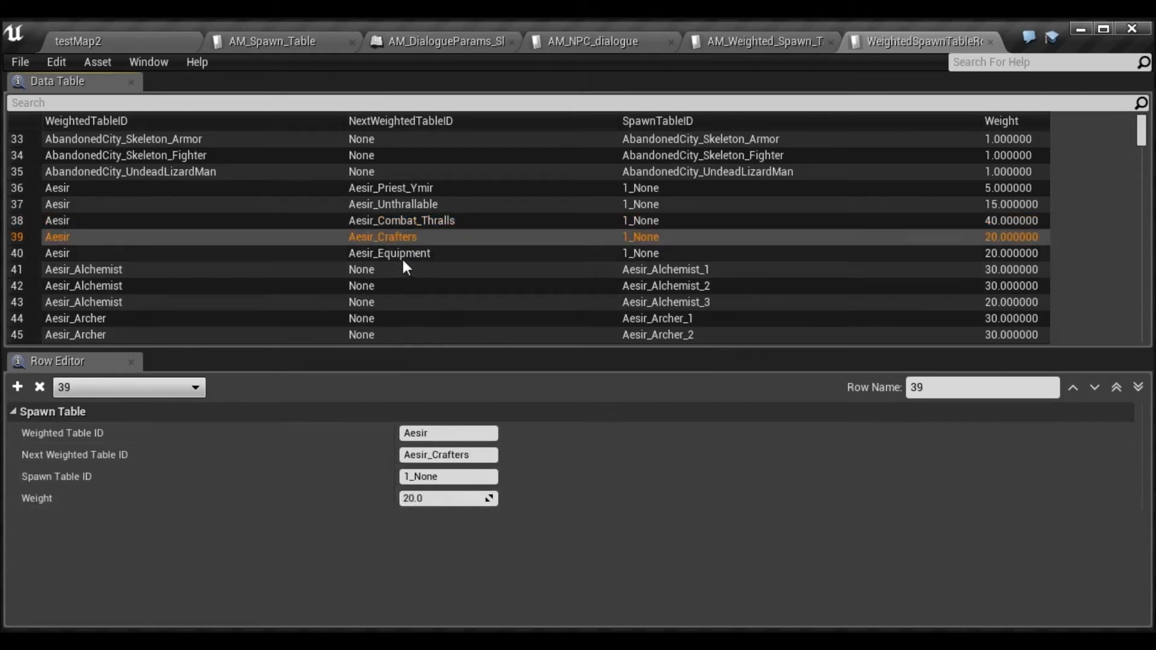
{"action": "left_click", "coordinate": [398, 254]}
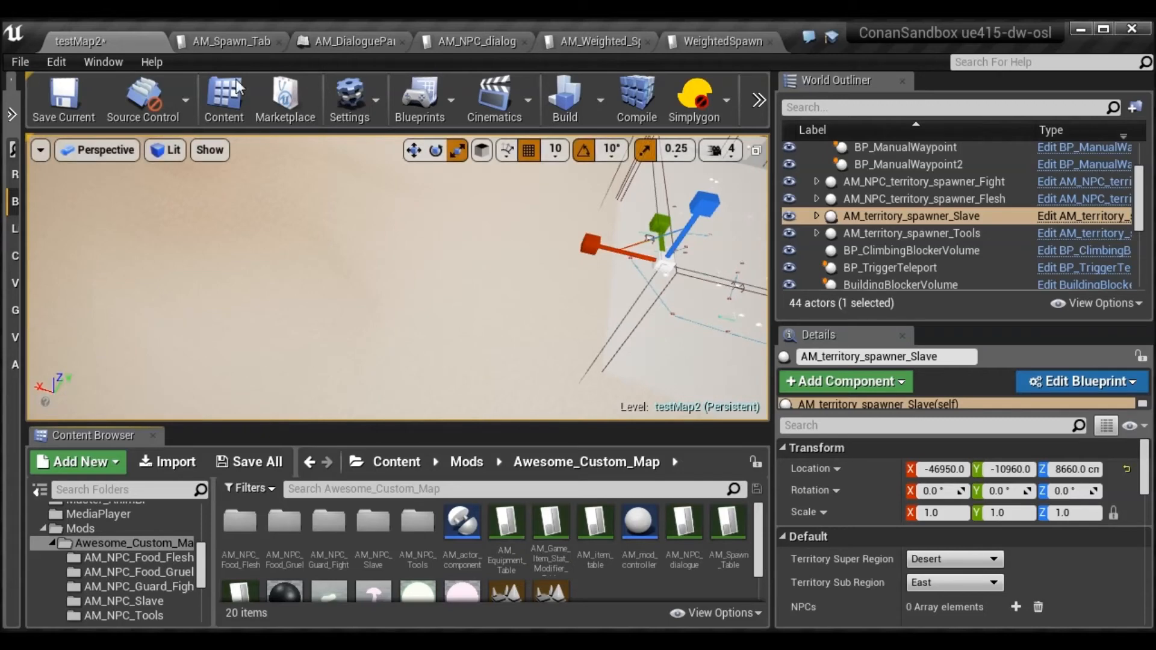
Review the rows of AM_Spawn_Table, the slave's dialogue parameters, AM_NPC_dialogue and AM_Weighted_Spawn_Table in turn
{"action": "left_click", "coordinate": [219, 40]}
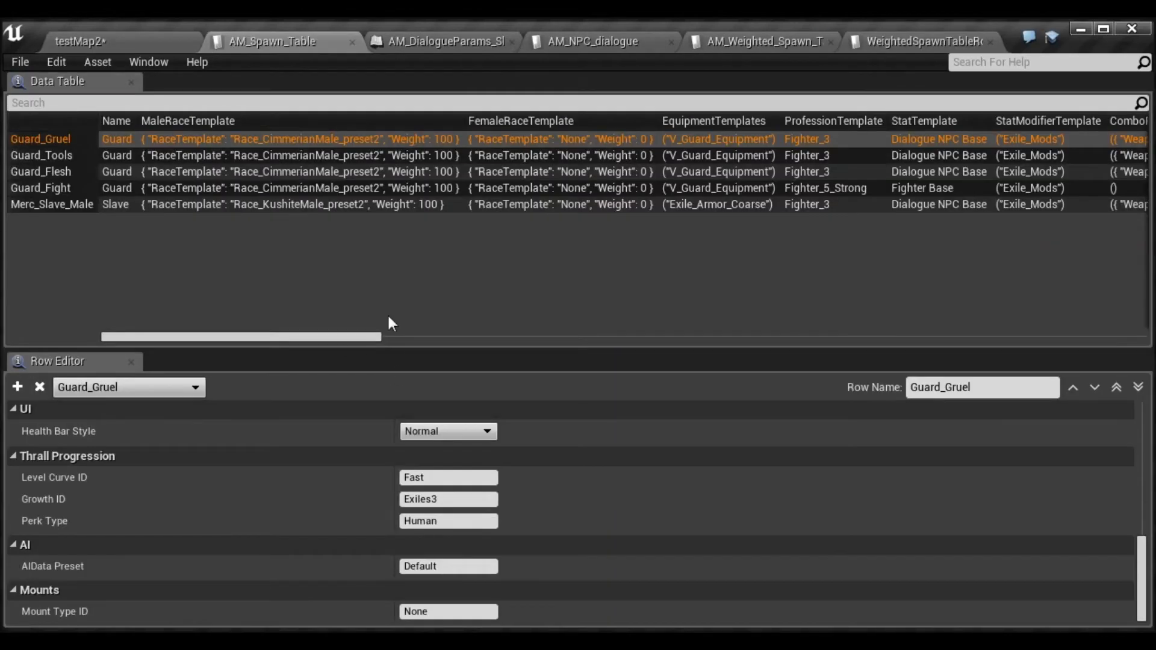
{"action": "left_click", "coordinate": [434, 45]}
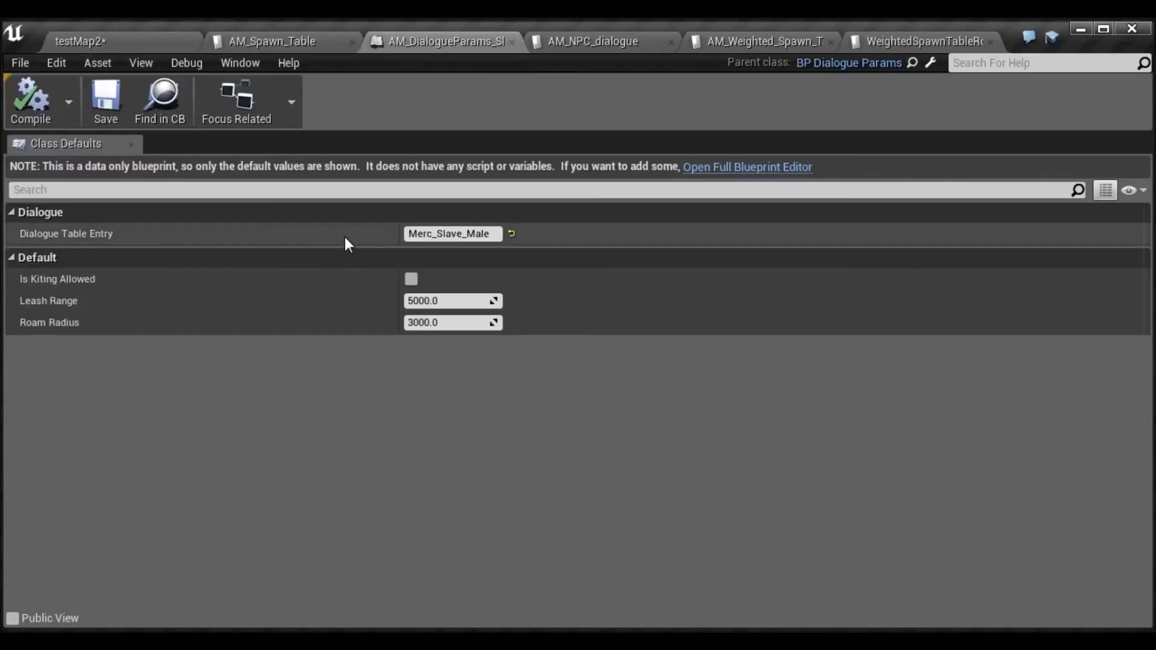
{"action": "left_click", "coordinate": [577, 47]}
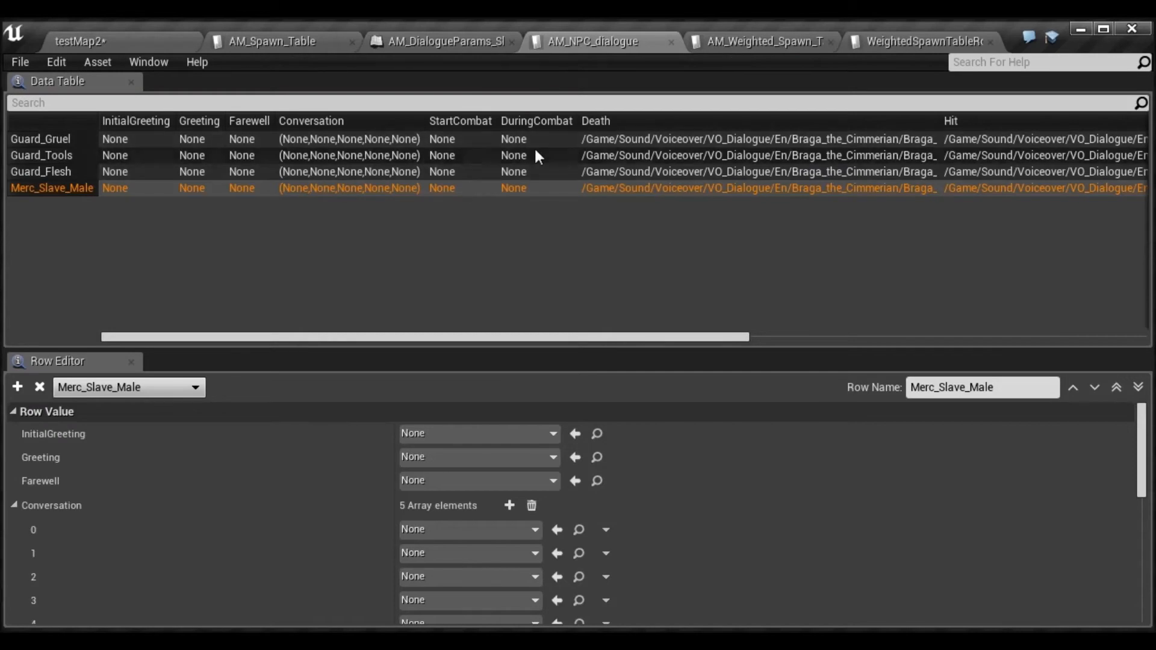
{"action": "left_click", "coordinate": [268, 40]}
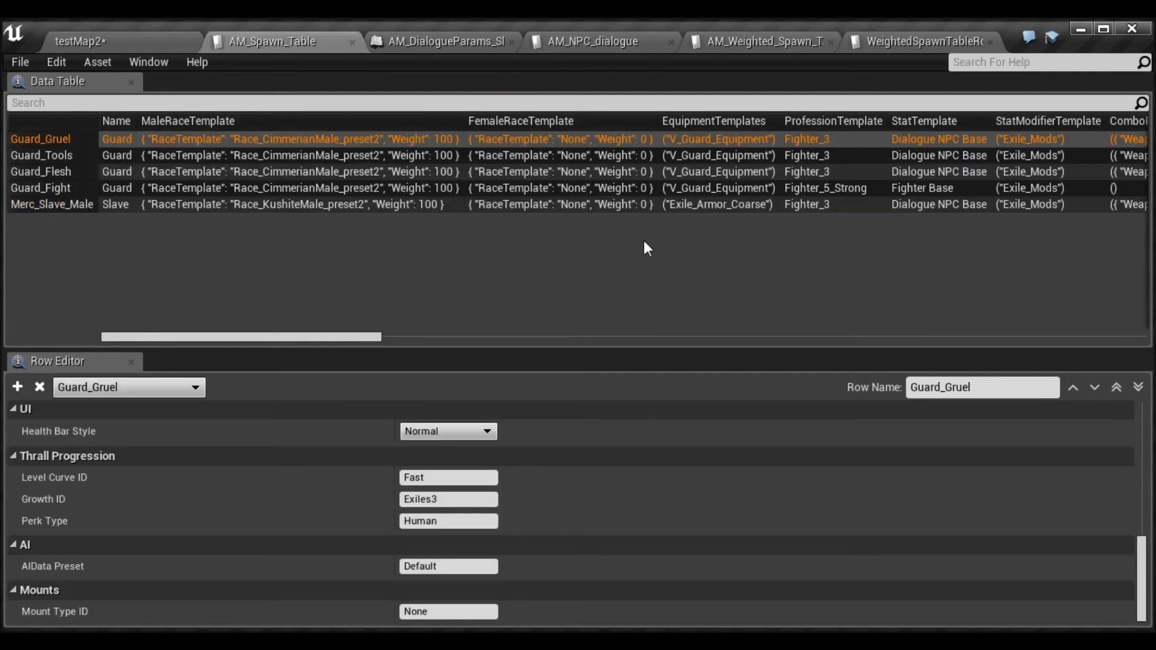
{"action": "left_click", "coordinate": [761, 35]}
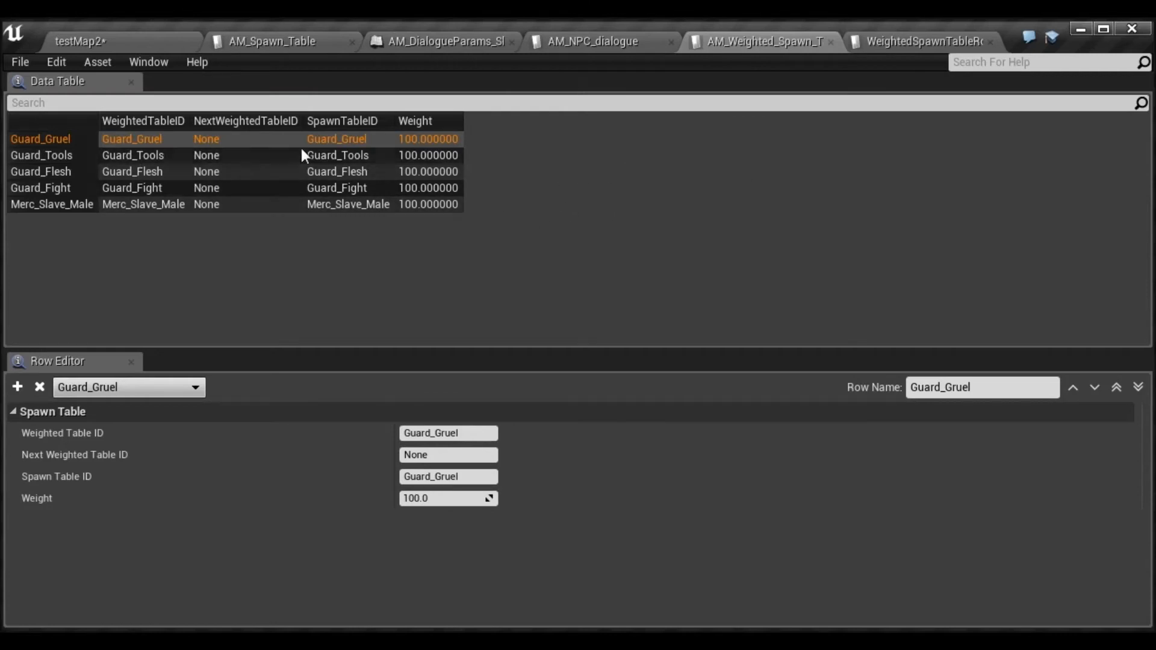
Find the Nav Mesh Bounds Volume and place one in testMap2 on the open ground beside the existing wireframe volumes
{"action": "left_click", "coordinate": [155, 41]}
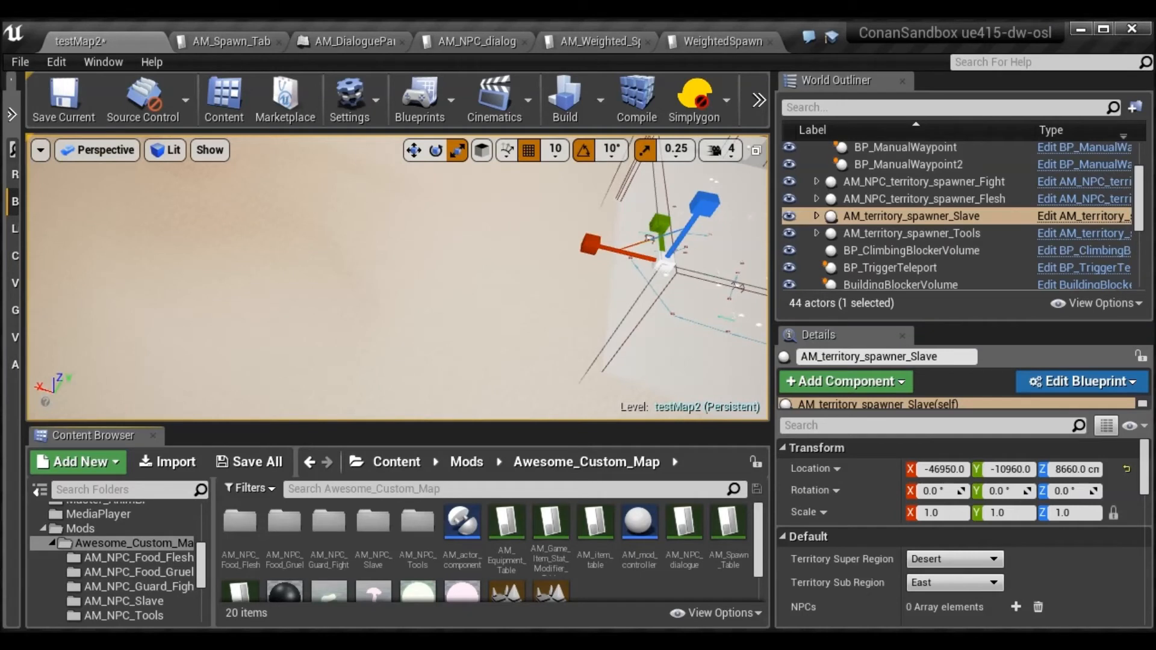
{"action": "right_click_drag", "start_coordinate": [397, 277], "coordinate": [337, 256]}
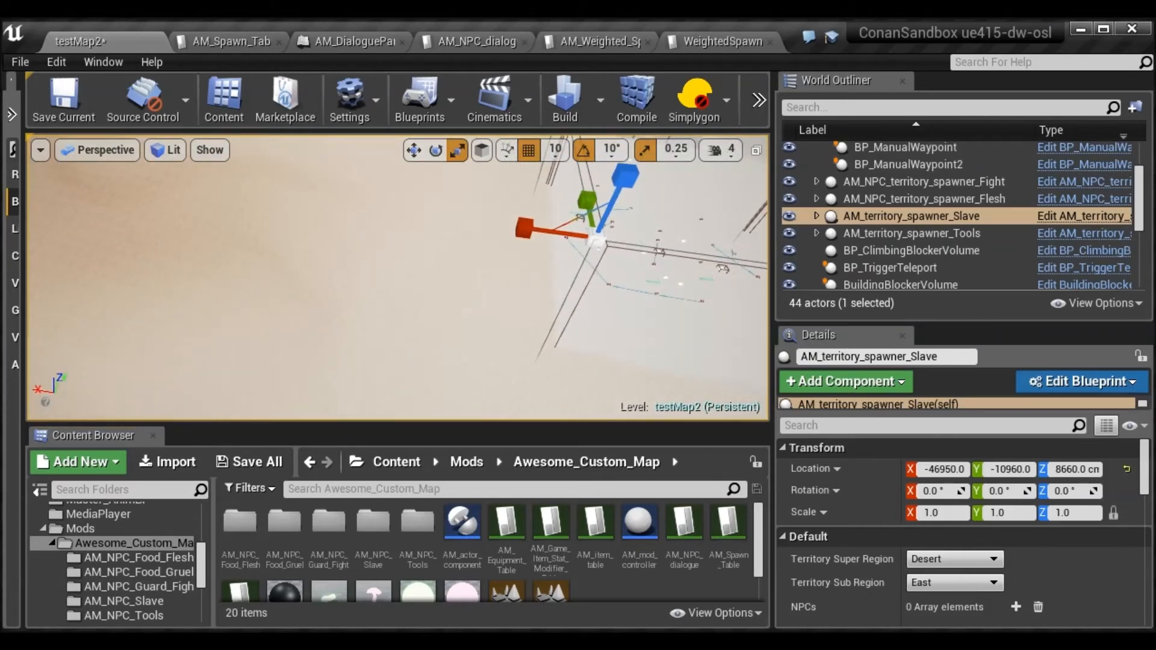
{"action": "left_click_drag", "start_coordinate": [26, 276], "coordinate": [247, 274]}
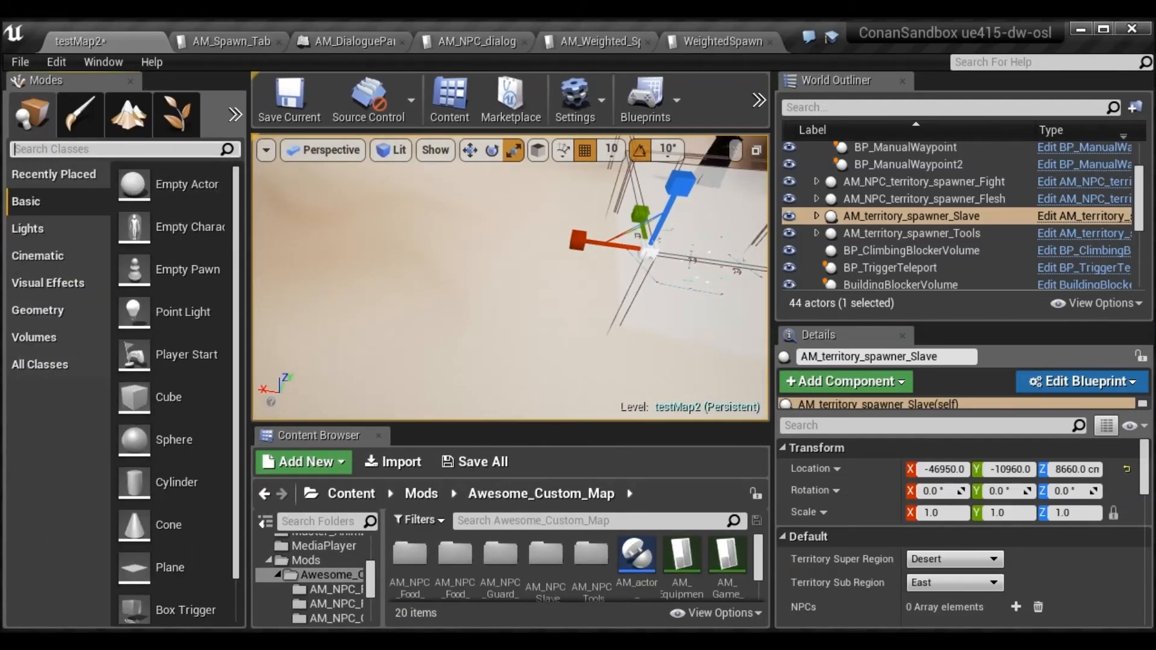
{"action": "type", "text": "nav"}
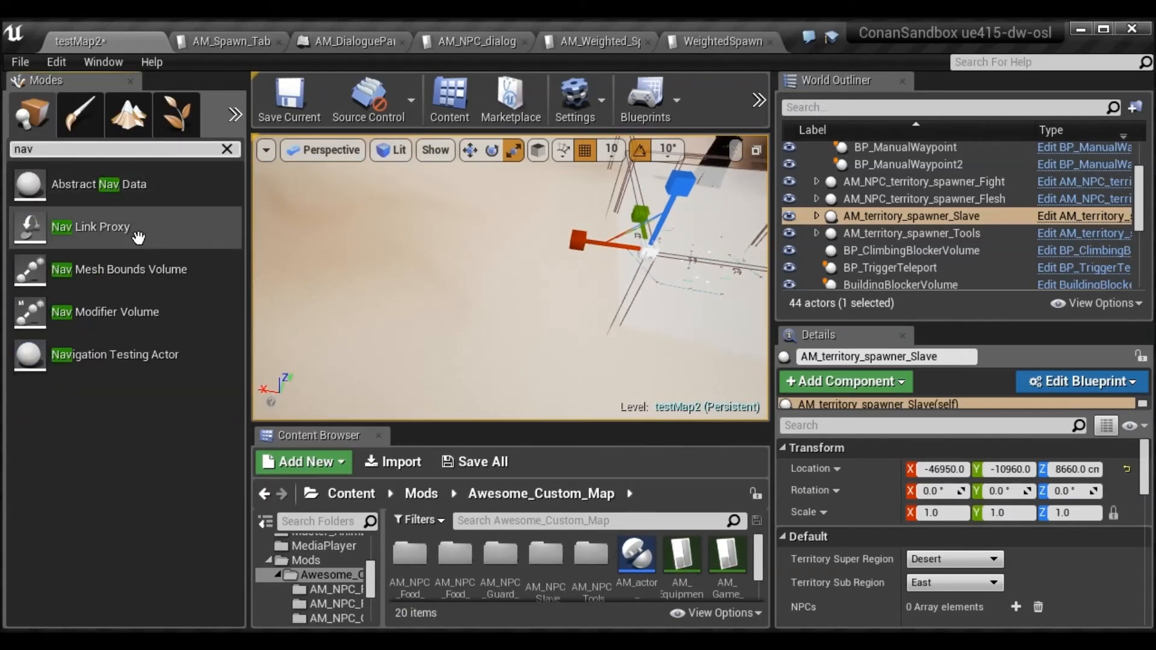
{"action": "left_click", "coordinate": [111, 278]}
{"action": "left_click_drag", "start_coordinate": [111, 280], "coordinate": [479, 274]}
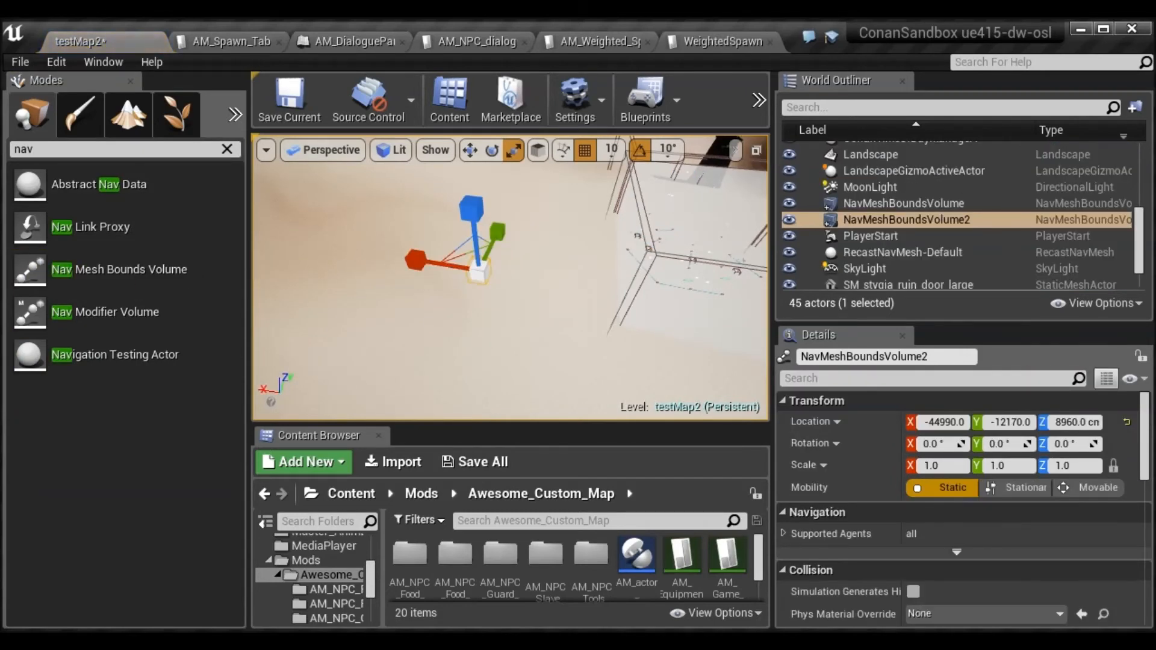
{"action": "left_click_drag", "start_coordinate": [255, 308], "coordinate": [29, 297]}
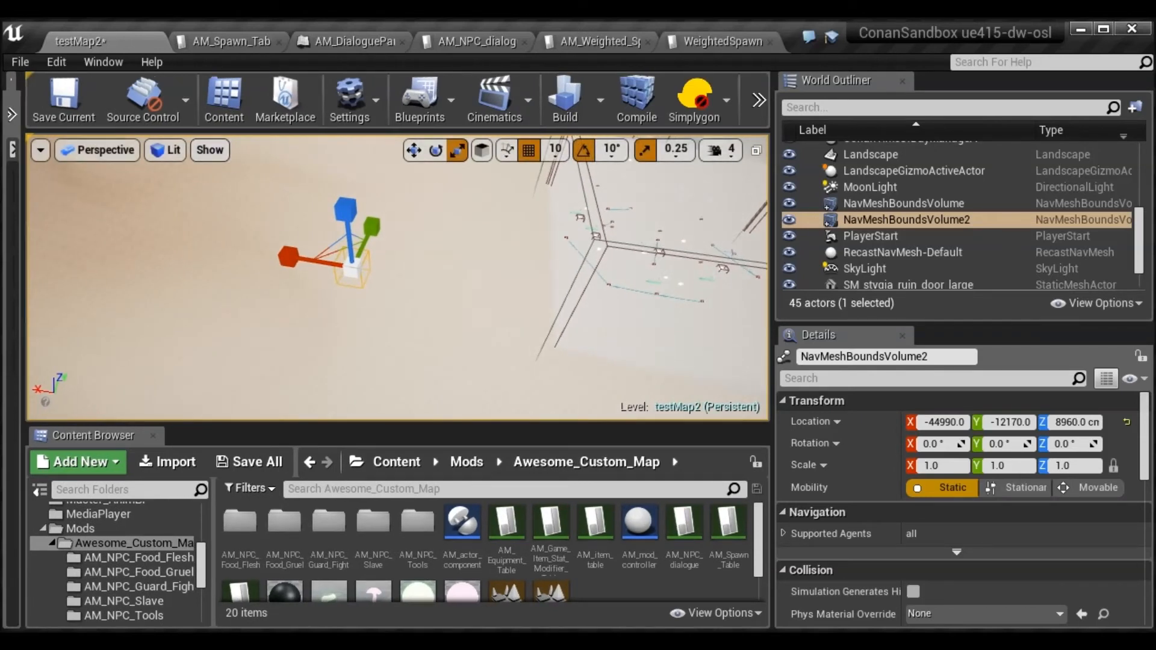
Scale the new nav mesh bounds volume uniformly to 8.5 and inspect it against the neighbouring spawner area
{"action": "left_click_drag", "start_coordinate": [356, 268], "coordinate": [374, 251]}
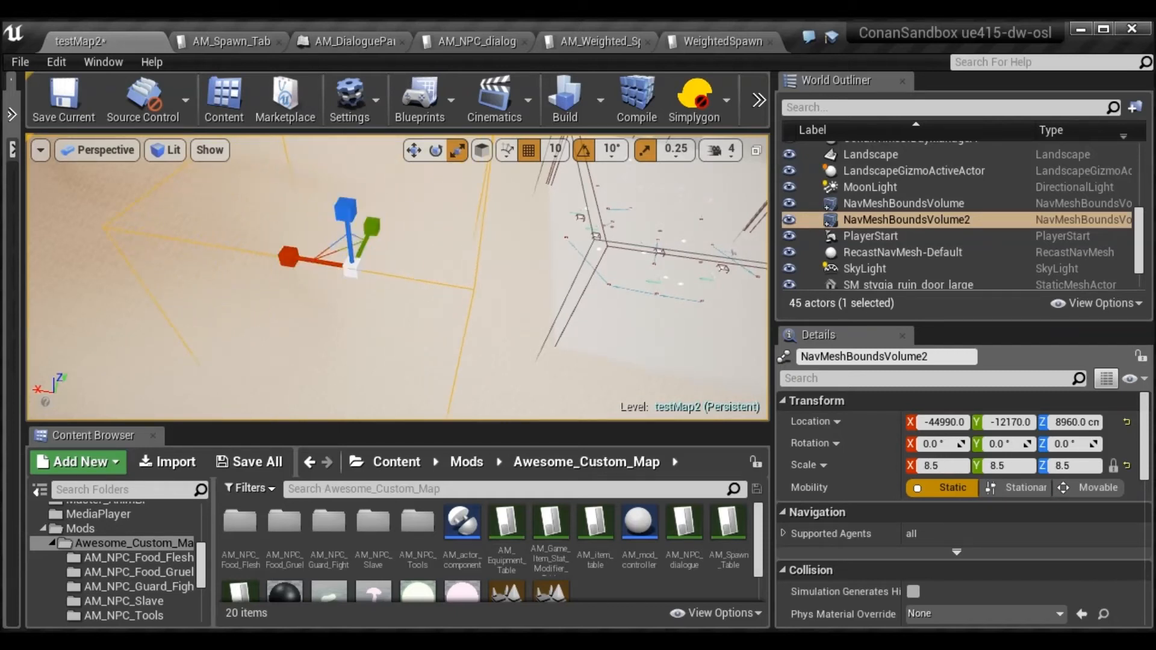
{"action": "right_click_drag", "start_coordinate": [348, 277], "coordinate": [301, 222]}
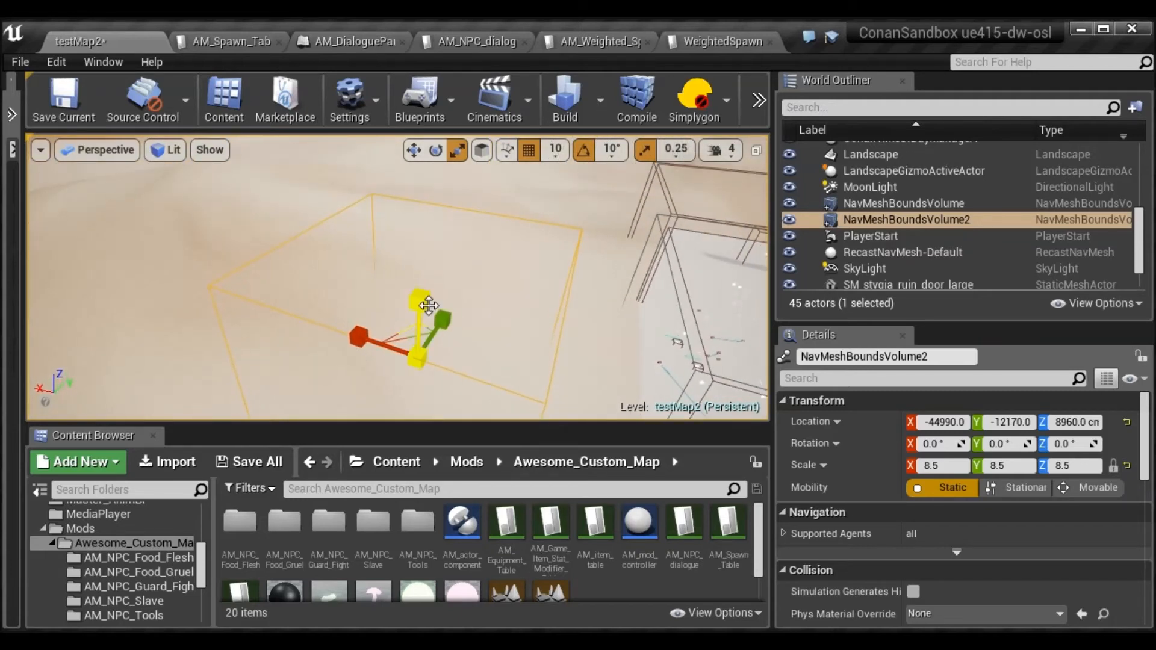
{"action": "mouse_move", "coordinate": [454, 321]}
{"action": "right_mouse_down"}
{"action": "mouse_move", "coordinate": [463, 348]}
{"action": "mouse_move", "coordinate": [495, 348]}
{"action": "mouse_move", "coordinate": [530, 311]}
{"action": "mouse_move", "coordinate": [533, 286]}
{"action": "mouse_move", "coordinate": [536, 306]}
{"action": "mouse_move", "coordinate": [557, 306]}
{"action": "mouse_move", "coordinate": [494, 328]}
{"action": "mouse_move", "coordinate": [397, 320]}
{"action": "mouse_move", "coordinate": [463, 313]}
{"action": "right_mouse_up"}
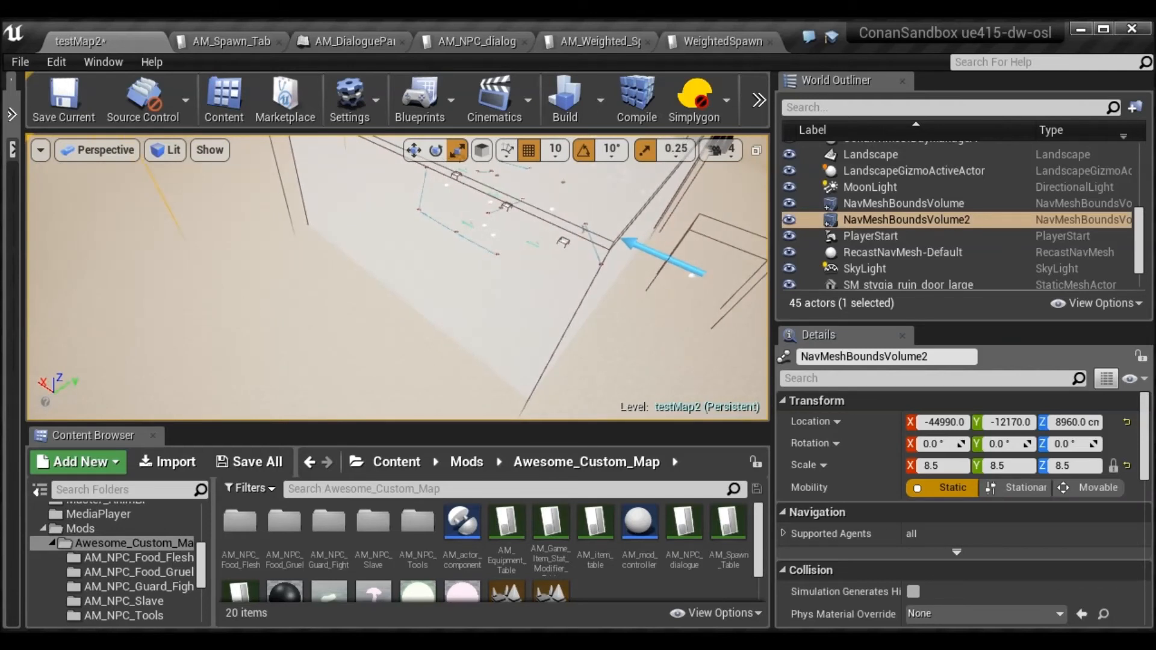
{"action": "right_click_drag", "start_coordinate": [462, 314], "coordinate": [431, 309]}
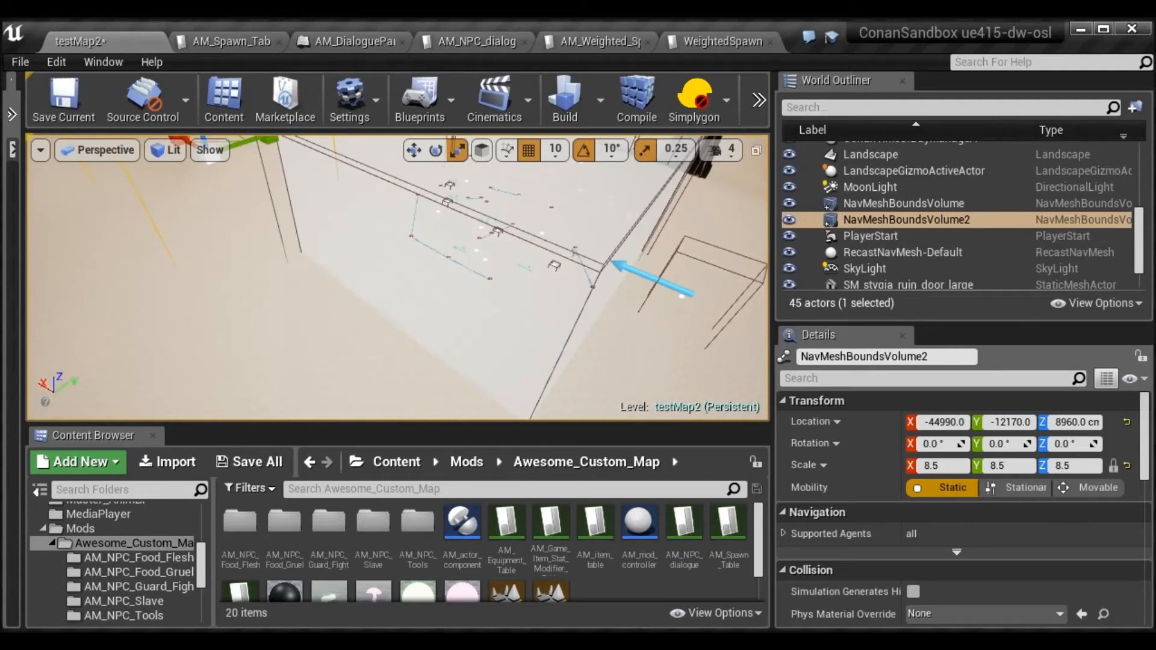
{"action": "key", "text": "f"}
{"action": "right_click_drag", "start_coordinate": [397, 277], "coordinate": [461, 320]}
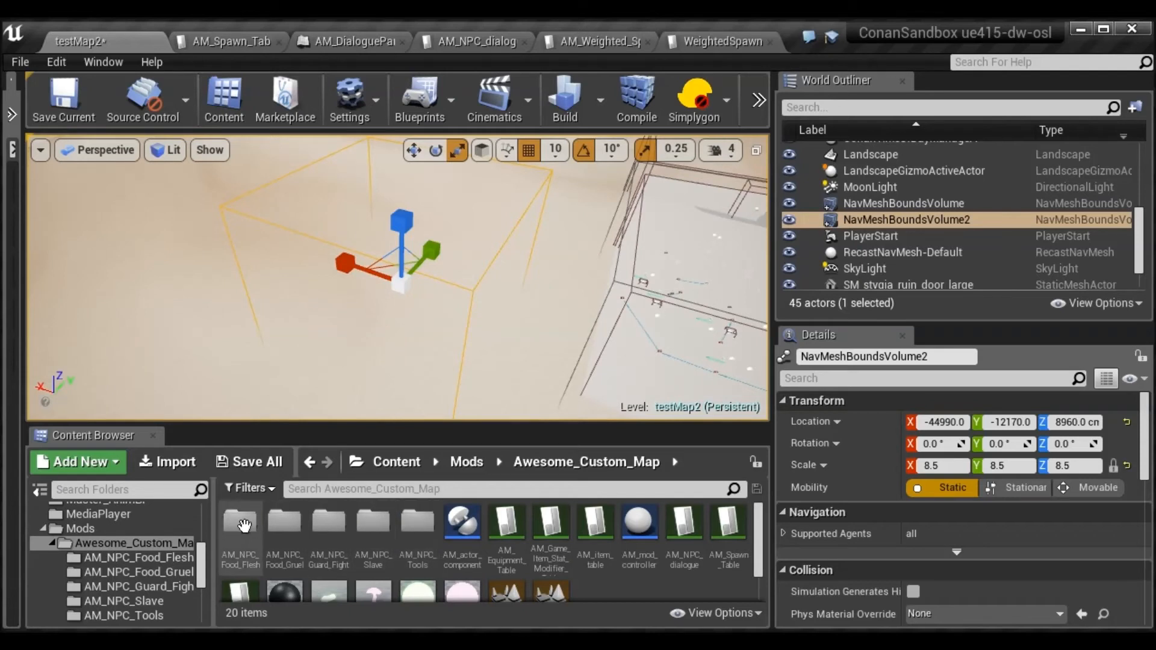
Open the AM_territory_spawner_Slave blueprint from the AM_NPC_Slave folder and examine the members of its Human NPCs entry 0
{"action": "double_click", "coordinate": [380, 530]}
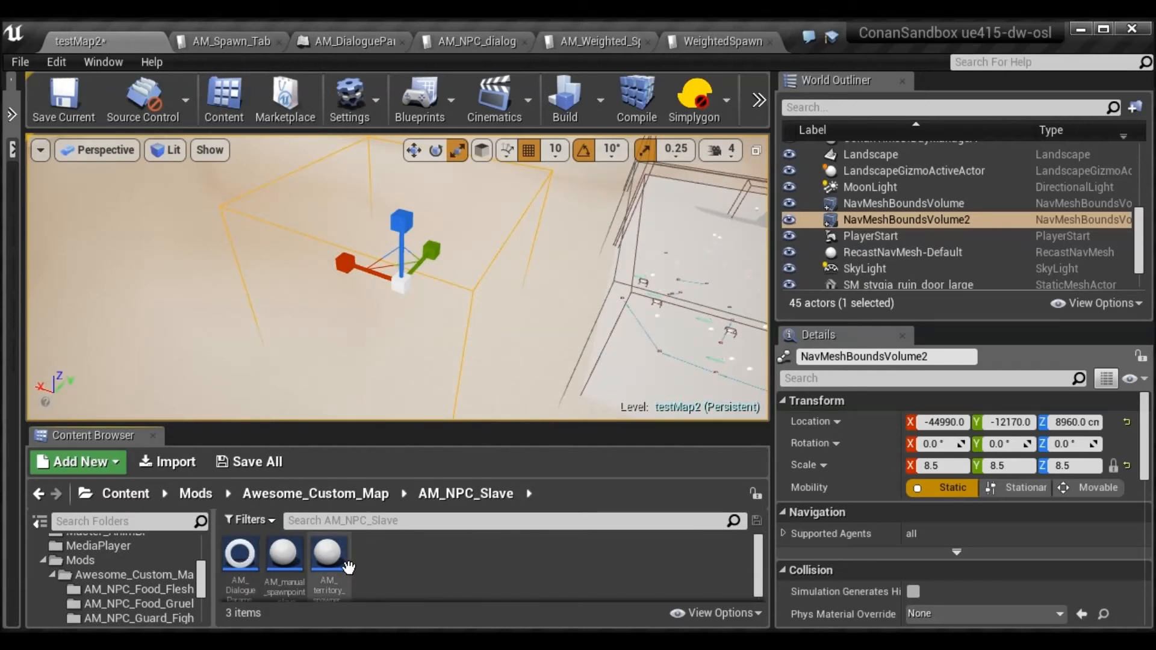
{"action": "scroll", "coordinate": [365, 570], "scroll_direction": "down", "scroll_amount": 1}
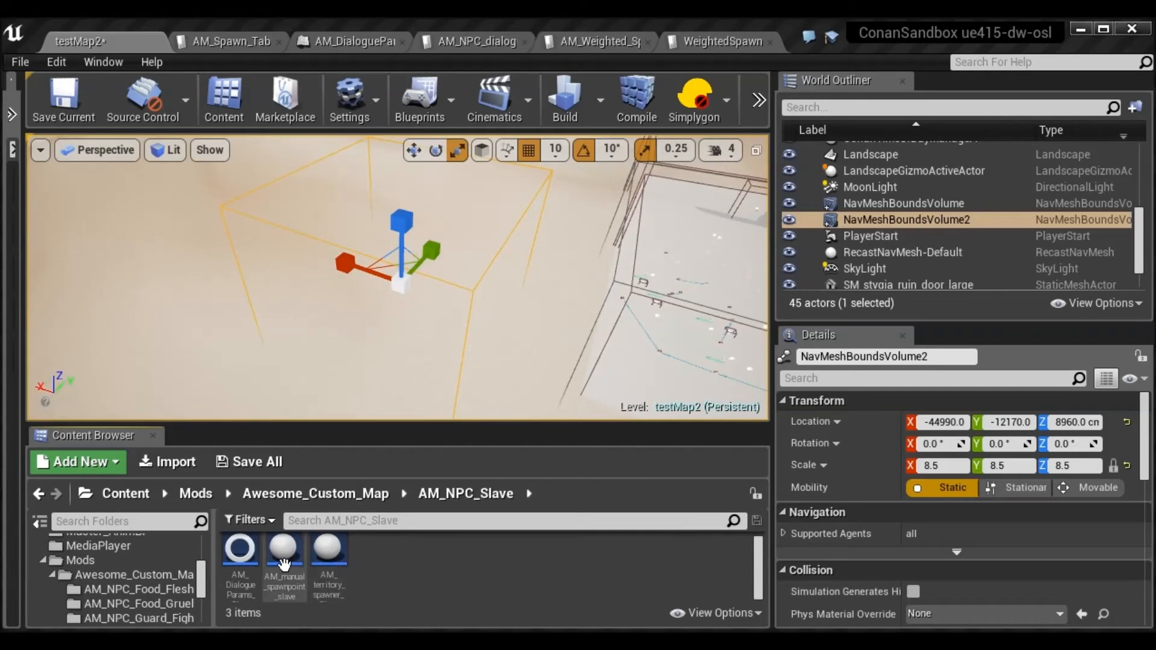
{"action": "left_click", "coordinate": [329, 565]}
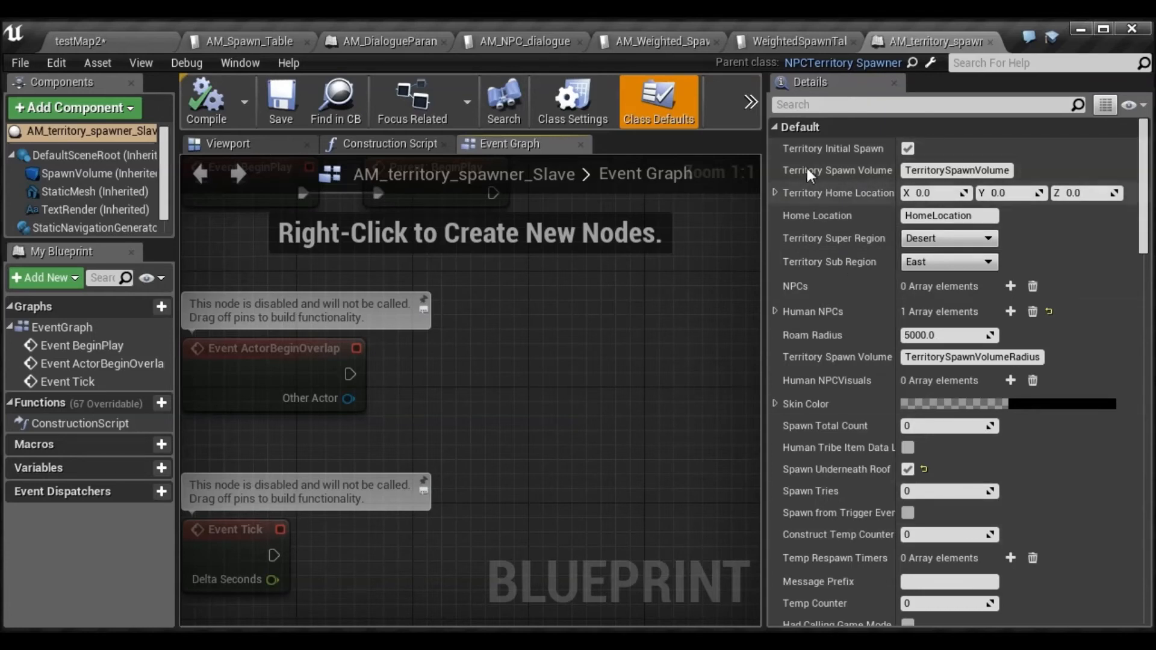
{"action": "scroll", "coordinate": [809, 298], "scroll_direction": "down", "scroll_amount": 2}
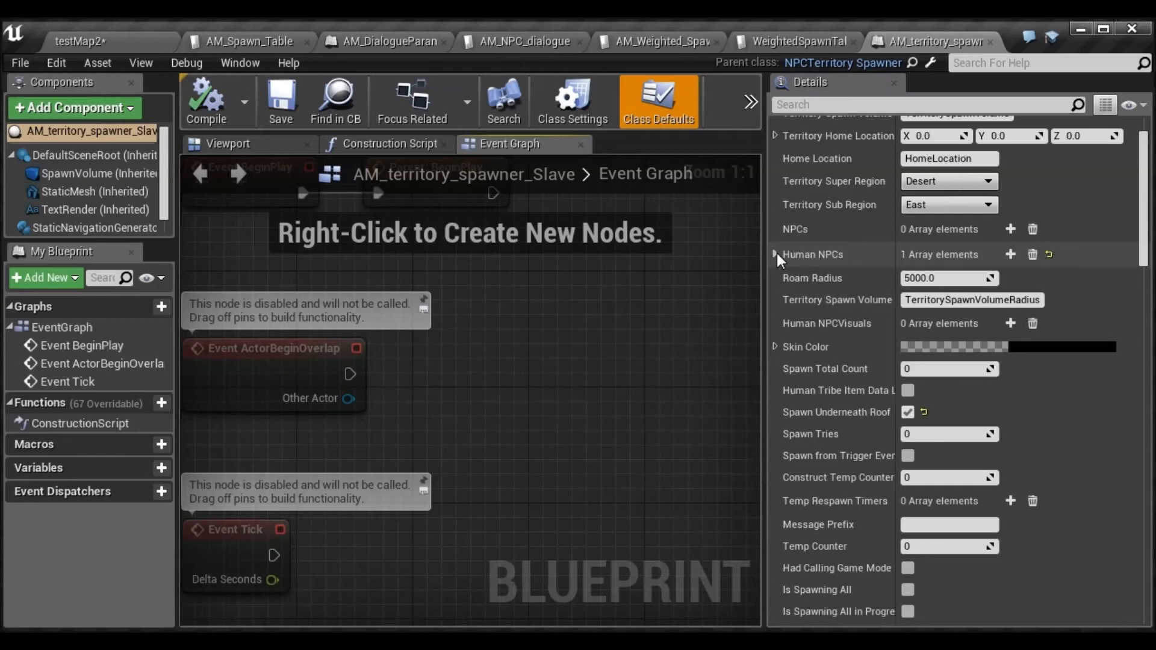
{"action": "left_click", "coordinate": [775, 255]}
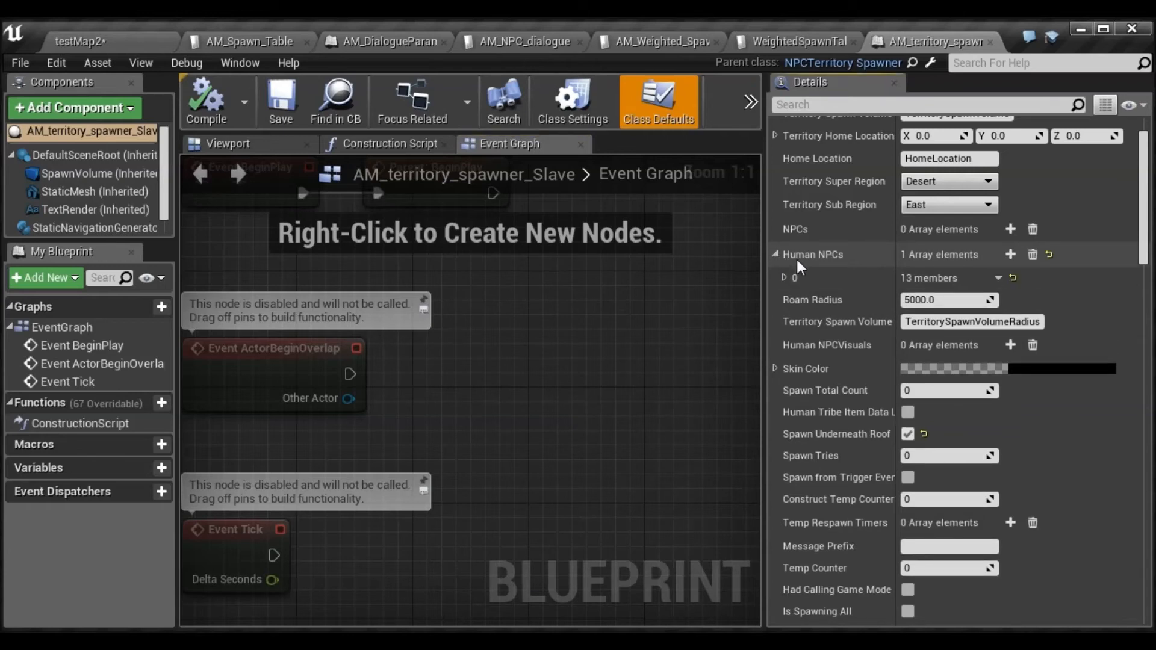
{"action": "left_click", "coordinate": [784, 279]}
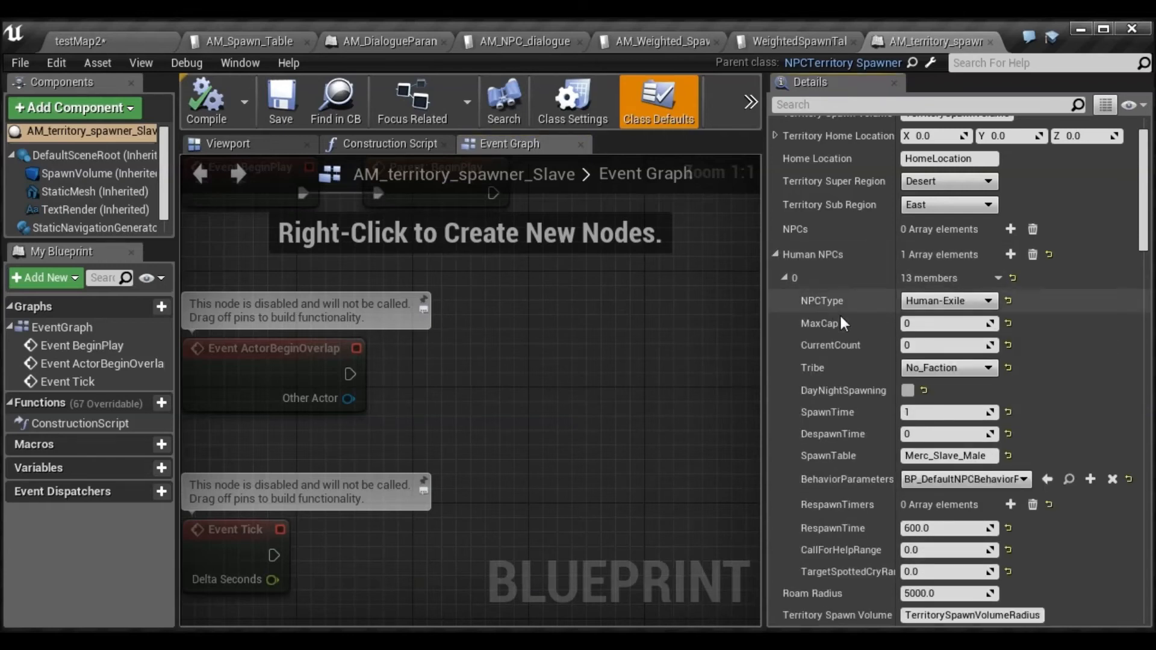
{"action": "scroll", "coordinate": [841, 312], "scroll_direction": "down", "scroll_amount": 6}
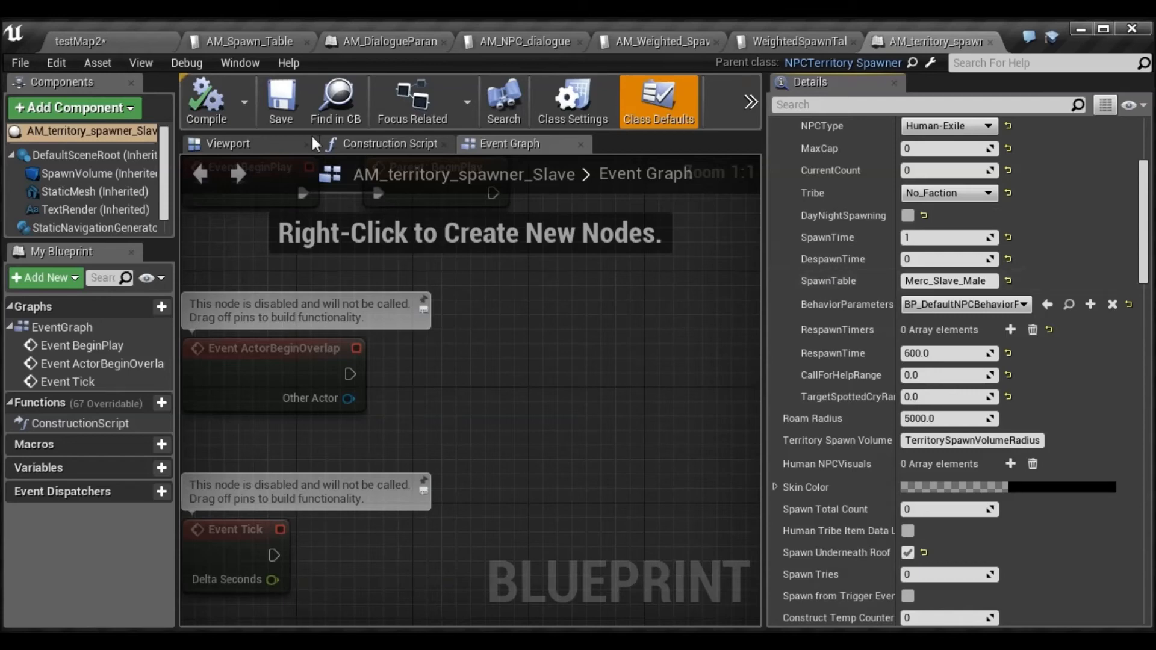
Compare the slave spawner's SpawnTable setting with AM_Spawn_Table, AM_Weighted_Spawn_Table and the base game's weighted spawn table
{"action": "left_click", "coordinate": [247, 42]}
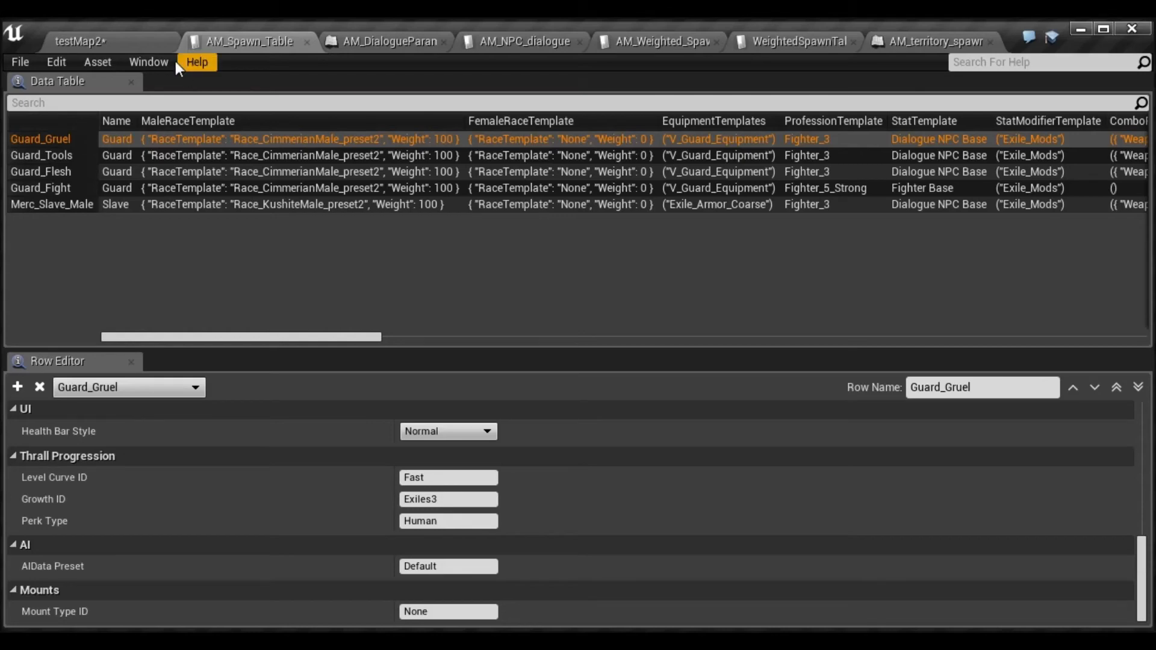
{"action": "left_click", "coordinate": [118, 34]}
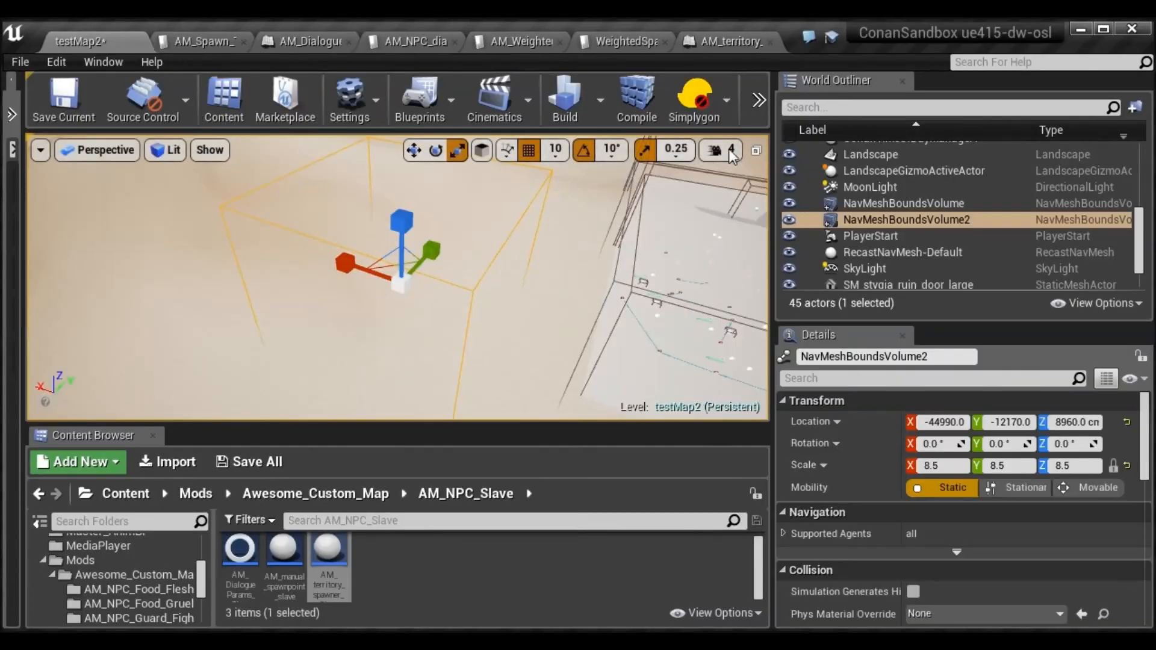
{"action": "left_click", "coordinate": [736, 41]}
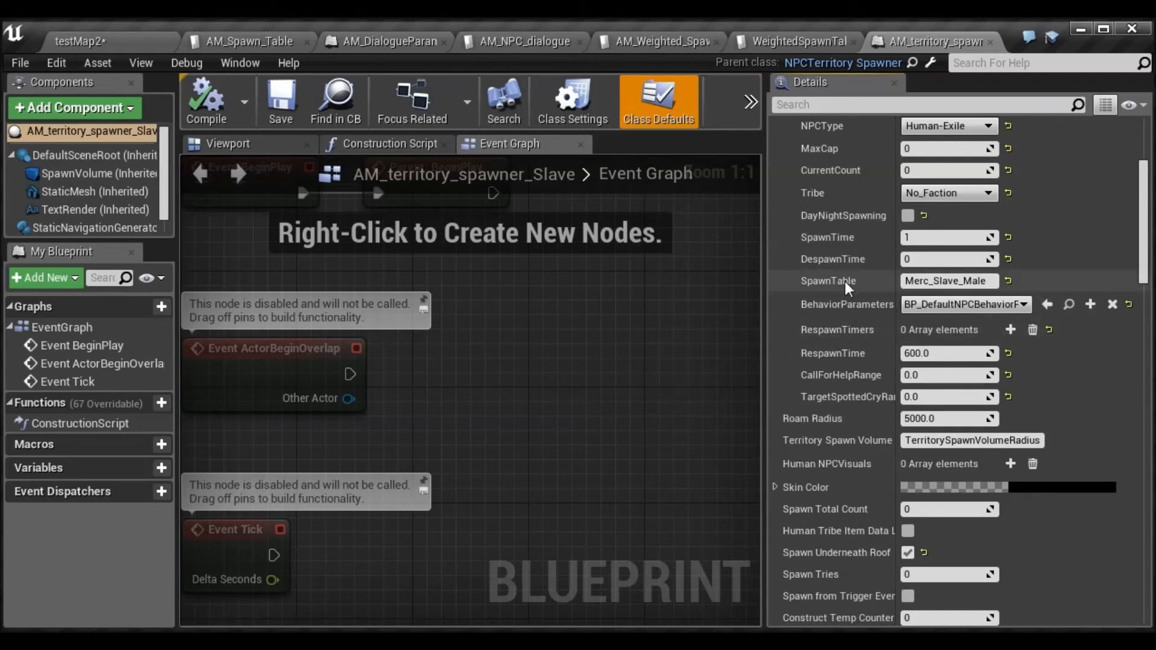
{"action": "left_click", "coordinate": [254, 45]}
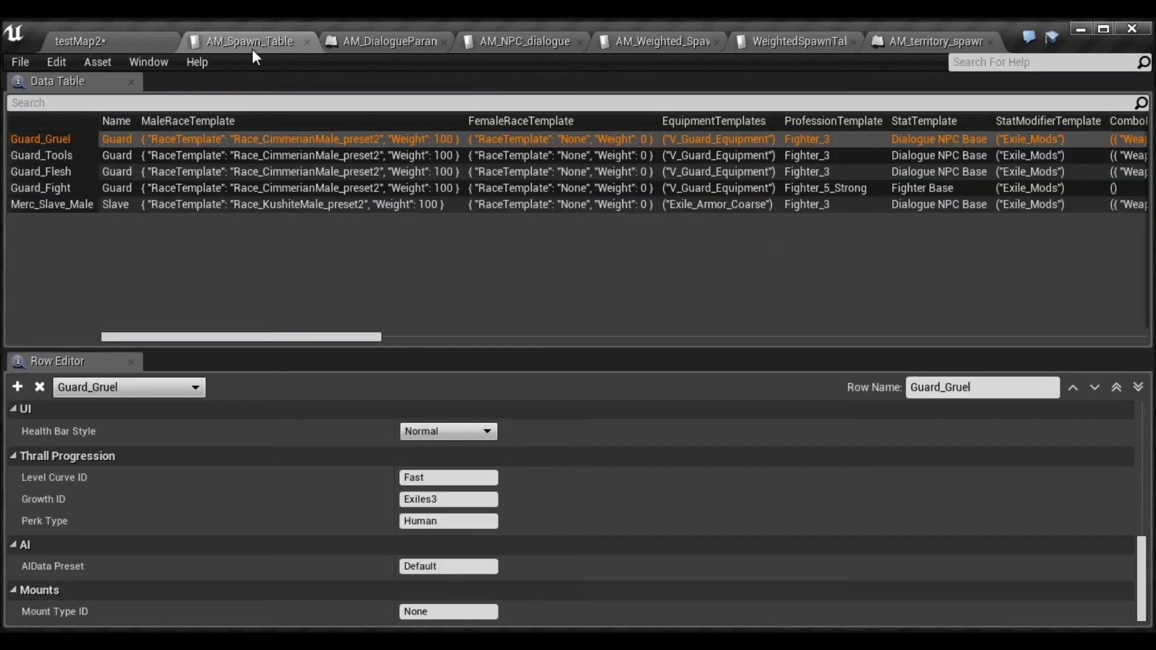
{"action": "left_click", "coordinate": [806, 43]}
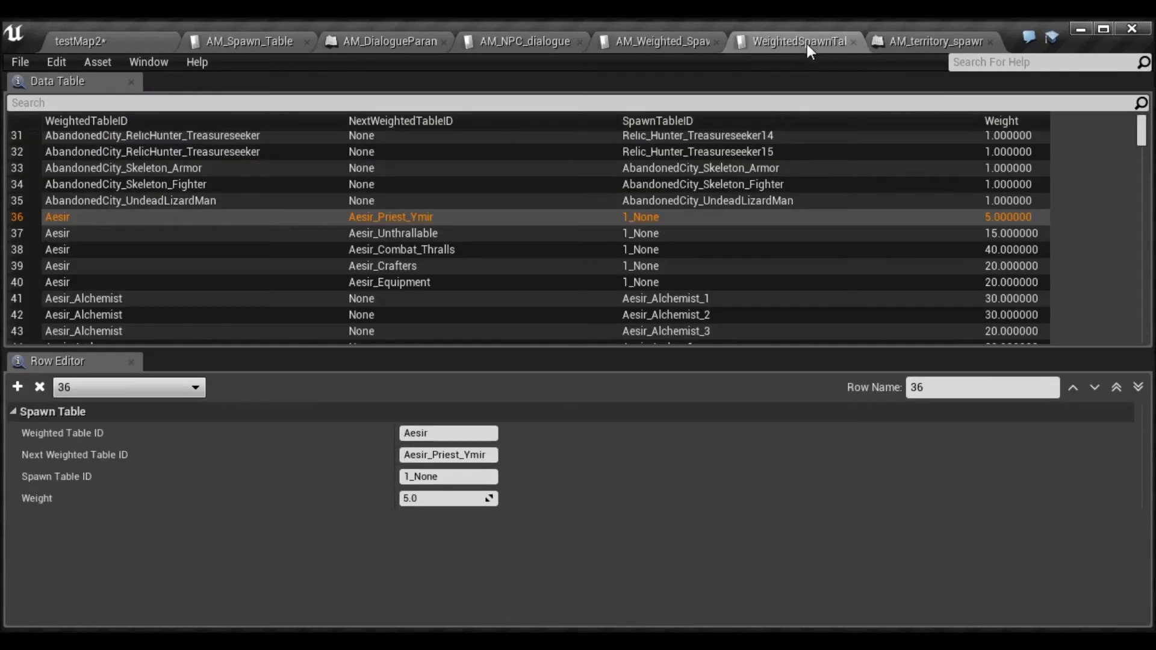
{"action": "left_click", "coordinate": [670, 48]}
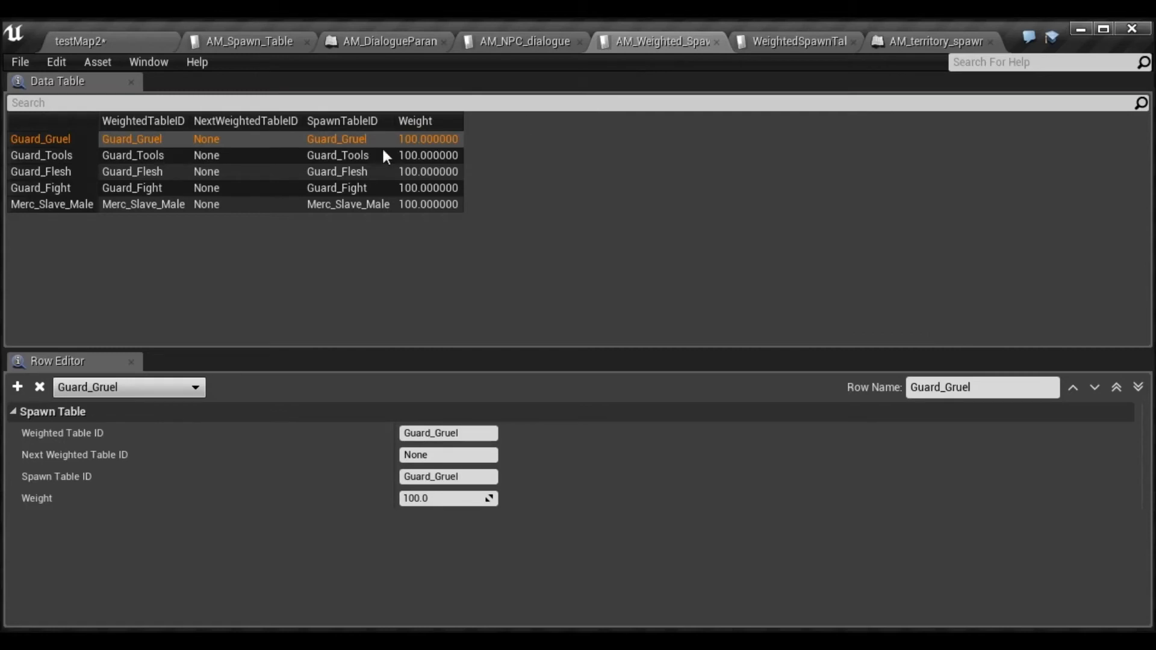
{"action": "left_click", "coordinate": [768, 41]}
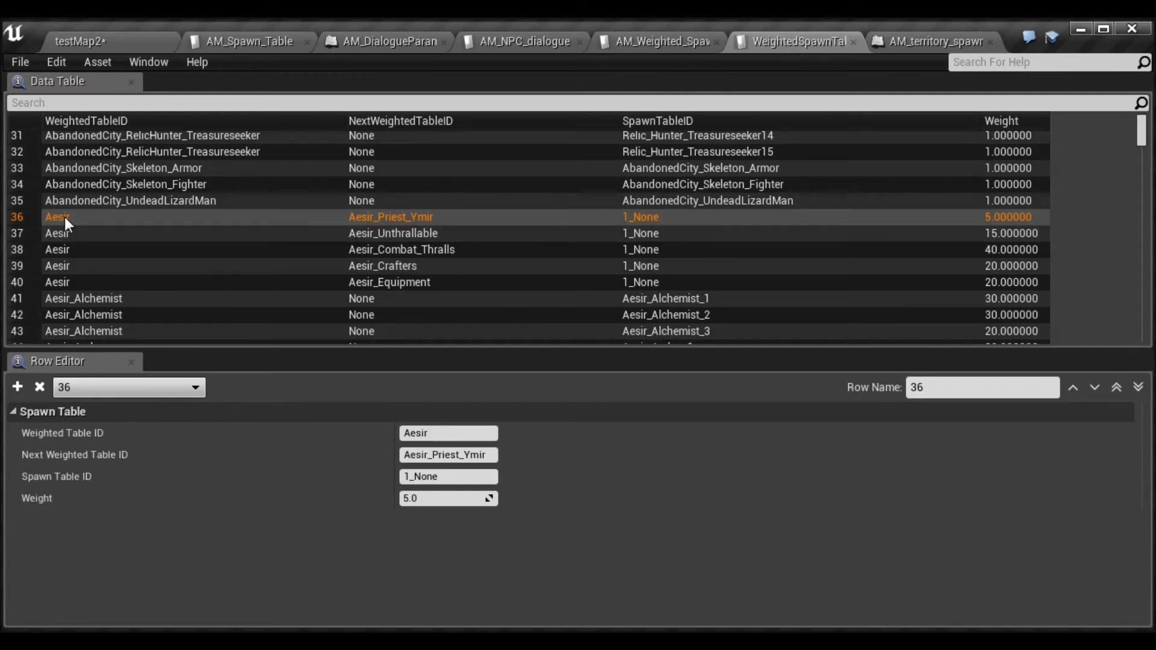
Recheck the SpawnTable value of AM_territory_spawner_Slave against the weighted table IDs in the base game's weighted spawn table
{"action": "left_click", "coordinate": [137, 47]}
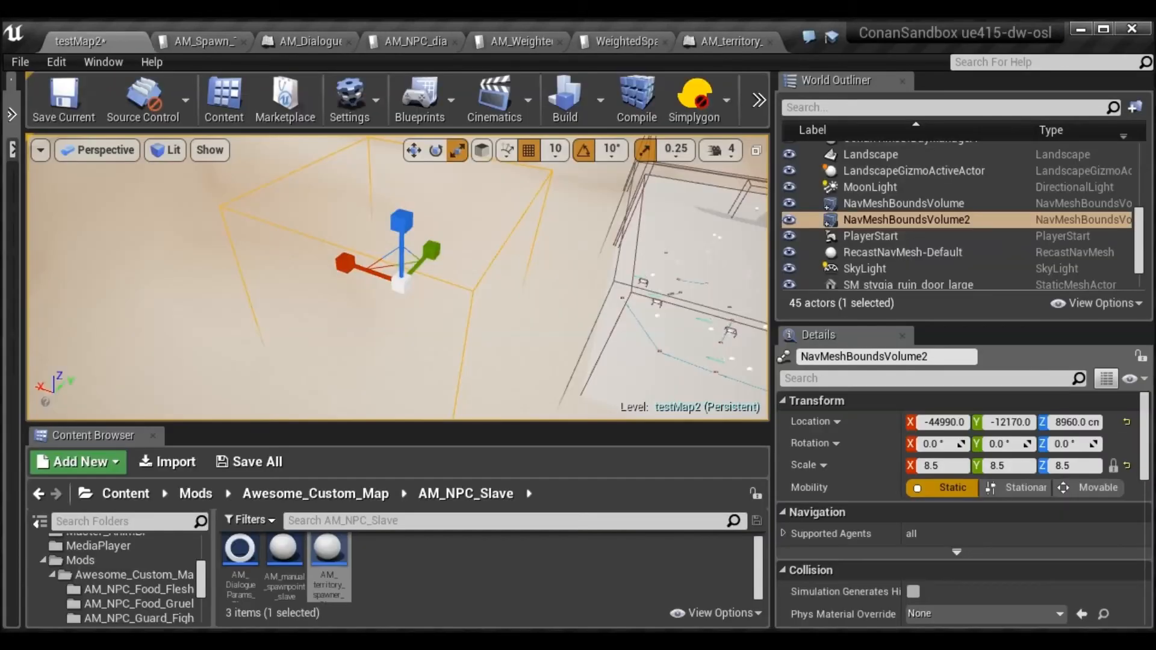
{"action": "left_click", "coordinate": [721, 44]}
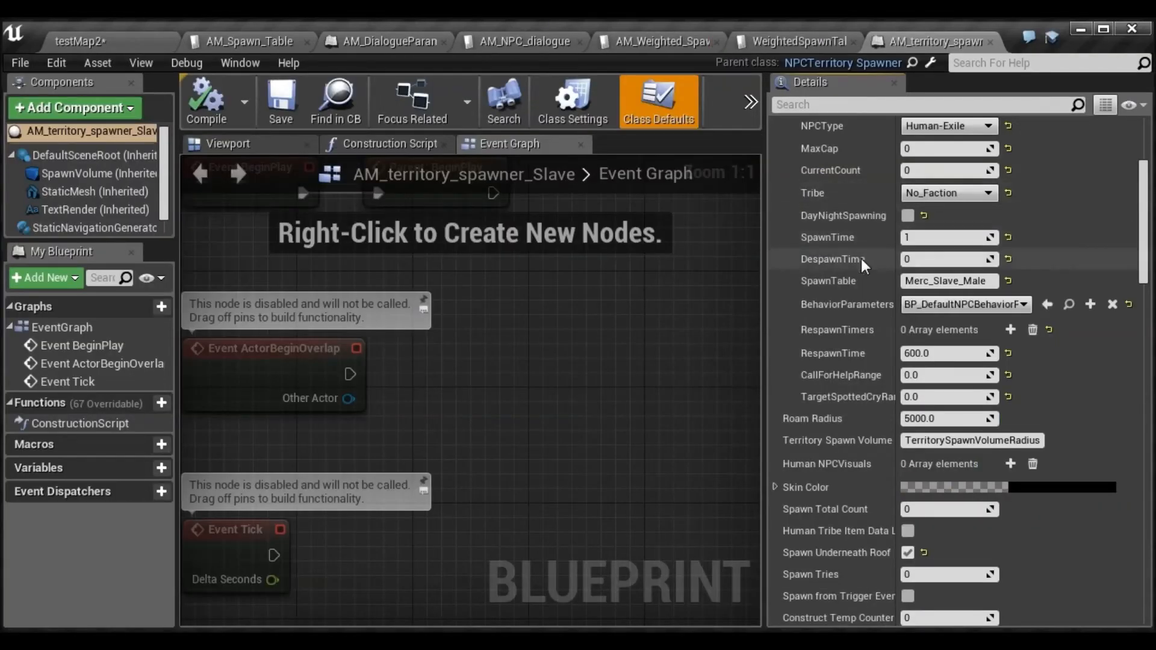
{"action": "left_click_drag", "start_coordinate": [906, 281], "coordinate": [988, 281]}
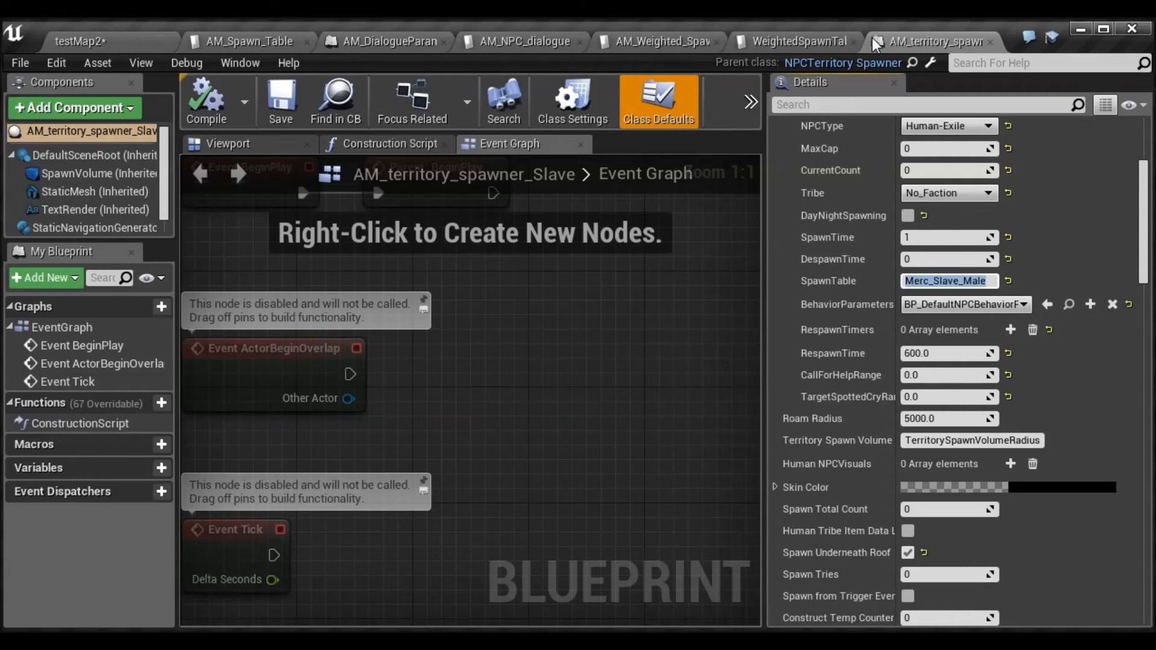
{"action": "left_click", "coordinate": [792, 38]}
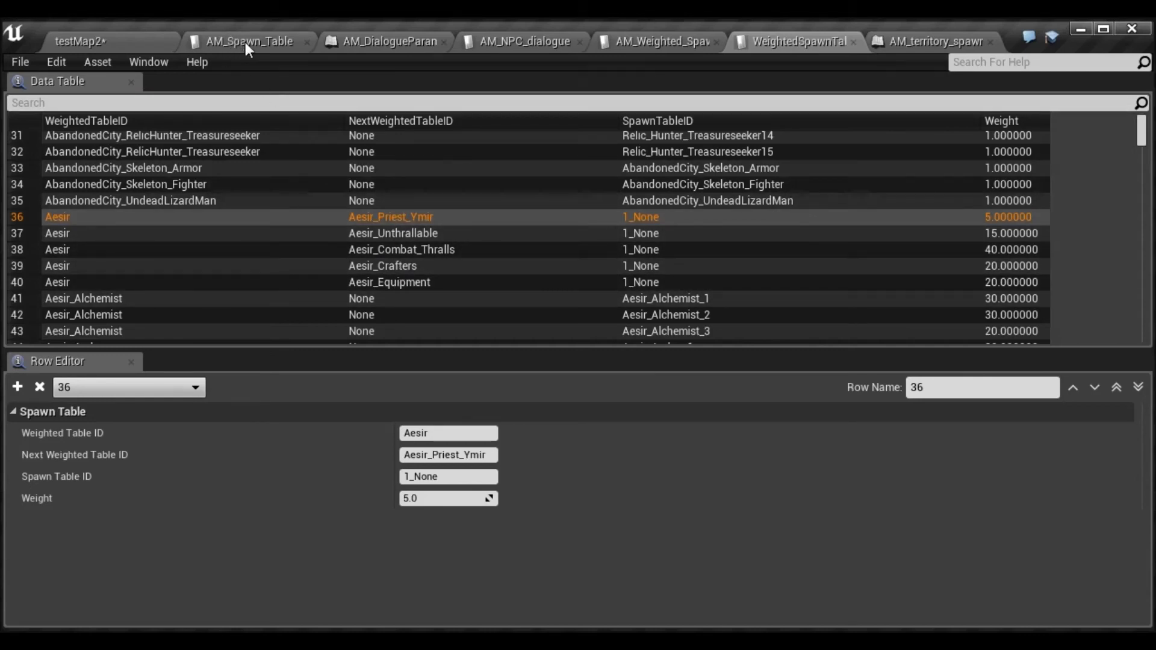
{"action": "left_click", "coordinate": [913, 40]}
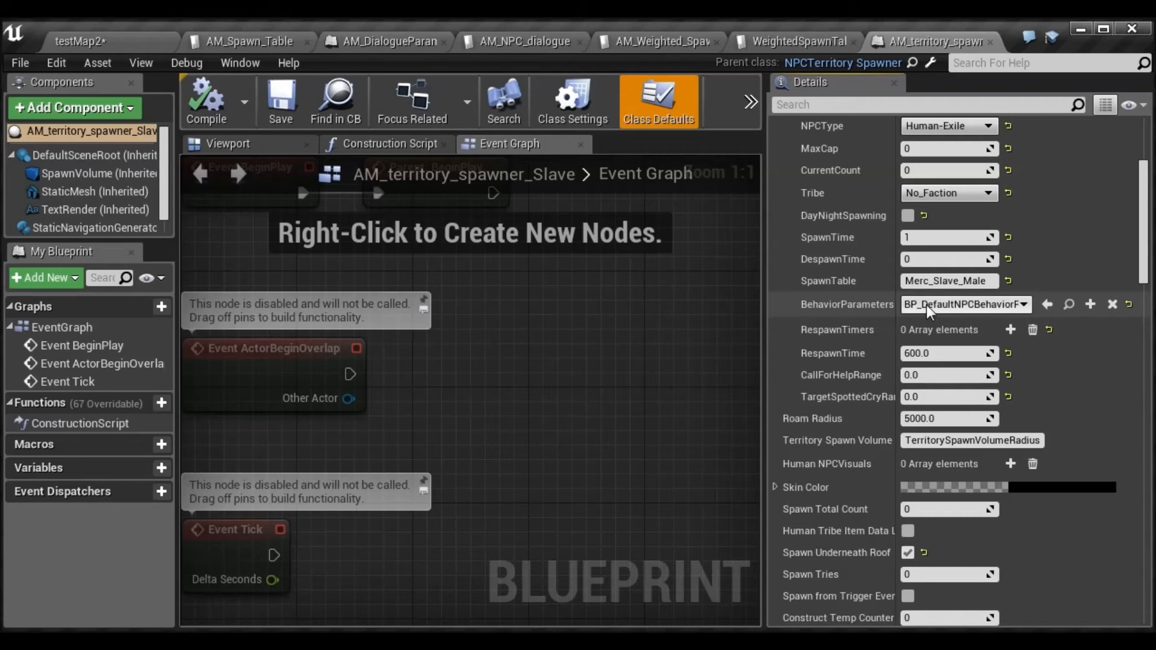
Examine the Human NPCs entry 0 settings and the remaining default properties of AM_territory_spawner_Slave
{"action": "scroll", "coordinate": [843, 326], "scroll_direction": "down", "scroll_amount": 1}
{"action": "scroll", "coordinate": [855, 282], "scroll_direction": "up", "scroll_amount": 1}
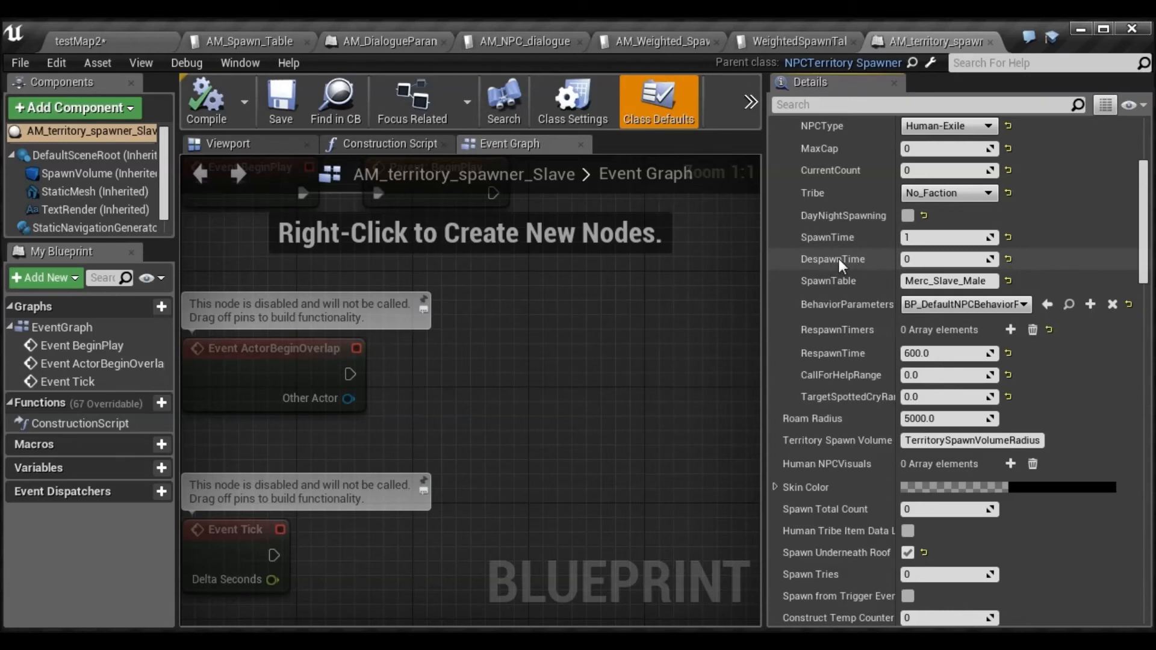
{"action": "scroll", "coordinate": [841, 281], "scroll_direction": "down", "scroll_amount": 3}
{"action": "scroll", "coordinate": [843, 274], "scroll_direction": "up", "scroll_amount": 2}
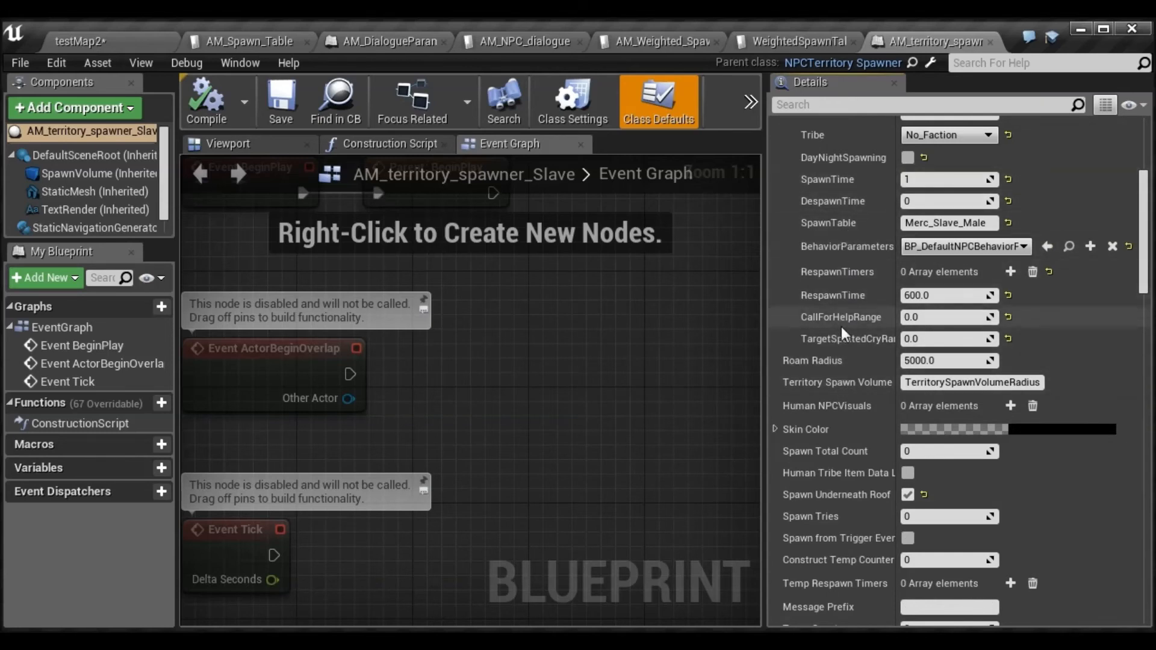
{"action": "scroll", "coordinate": [843, 410], "scroll_direction": "down", "scroll_amount": 5}
{"action": "scroll", "coordinate": [843, 410], "scroll_direction": "up", "scroll_amount": 3}
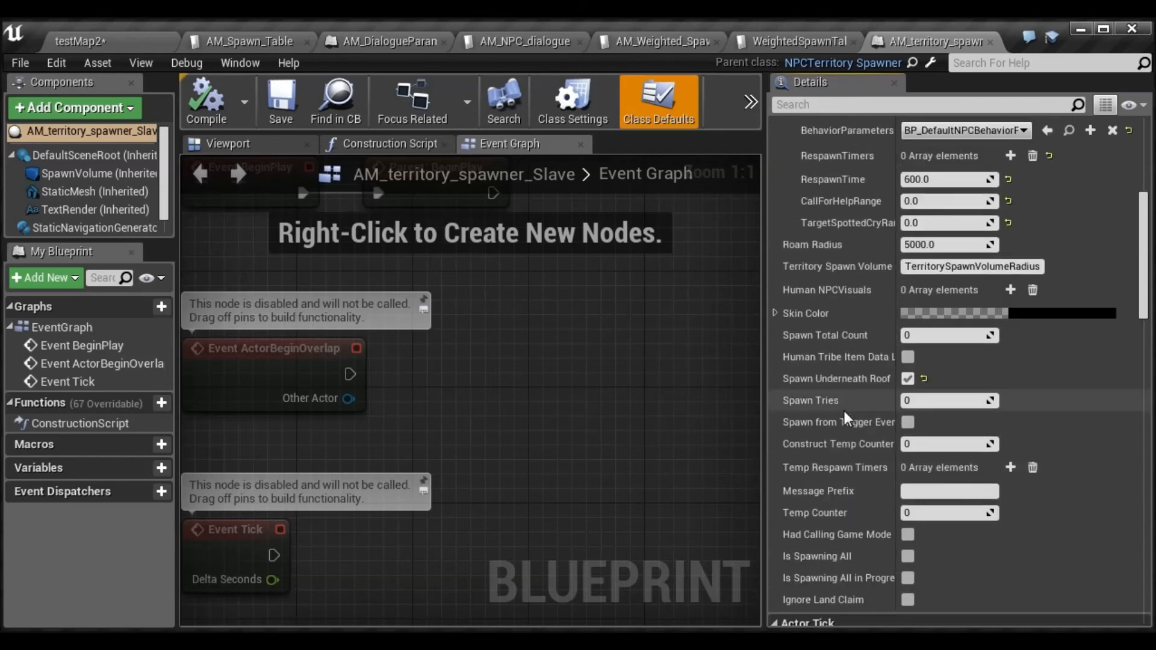
{"action": "scroll", "coordinate": [844, 409], "scroll_direction": "up", "scroll_amount": 3}
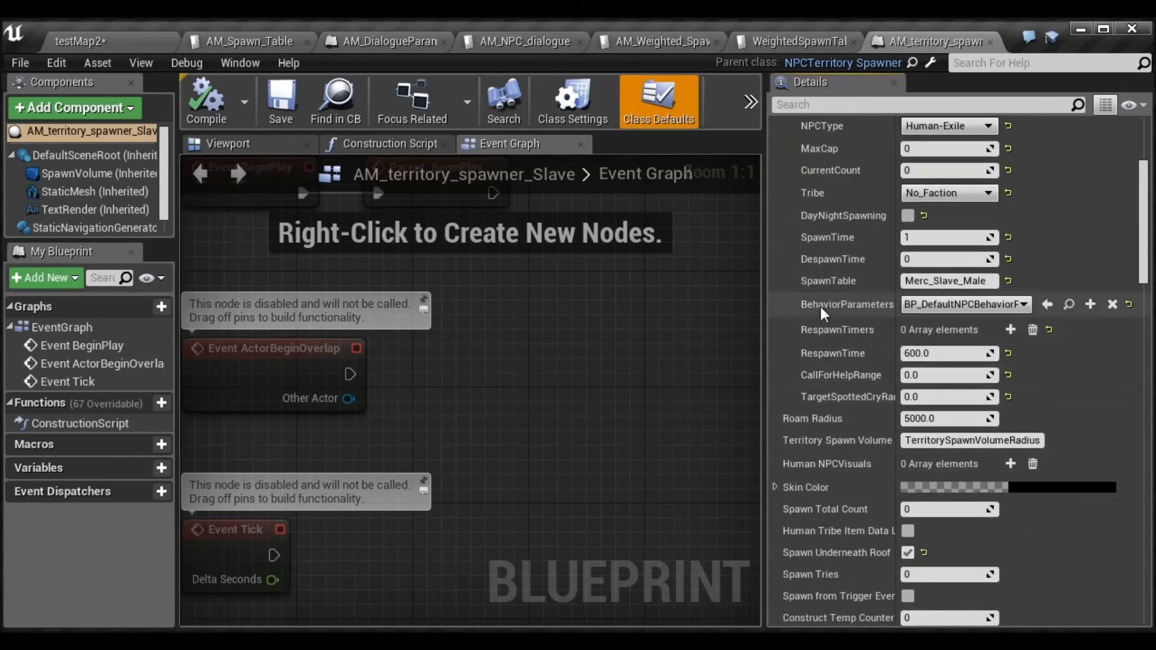
{"action": "scroll", "coordinate": [843, 338], "scroll_direction": "up", "scroll_amount": 2}
{"action": "scroll", "coordinate": [837, 326], "scroll_direction": "up", "scroll_amount": 1}
{"action": "scroll", "coordinate": [826, 355], "scroll_direction": "down", "scroll_amount": 2}
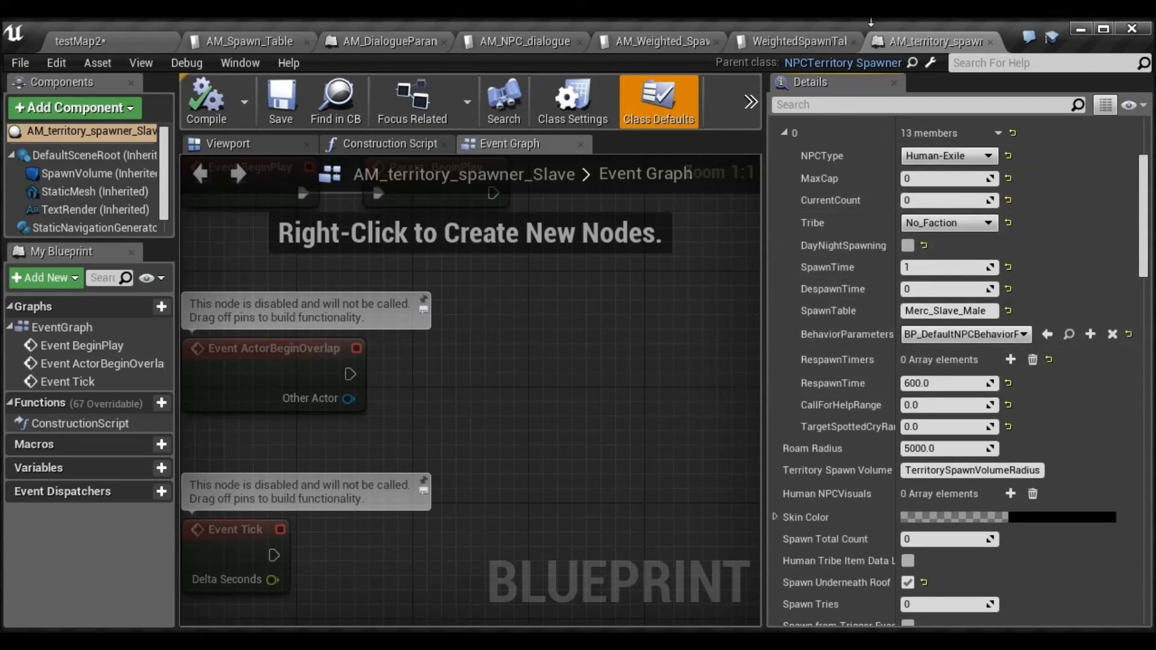
Place AM_territory_spawner_Slave in testMap2 and align it with the new nav mesh volume, at about X -44930, Y -11910, Z 8770
{"action": "left_click", "coordinate": [85, 39]}
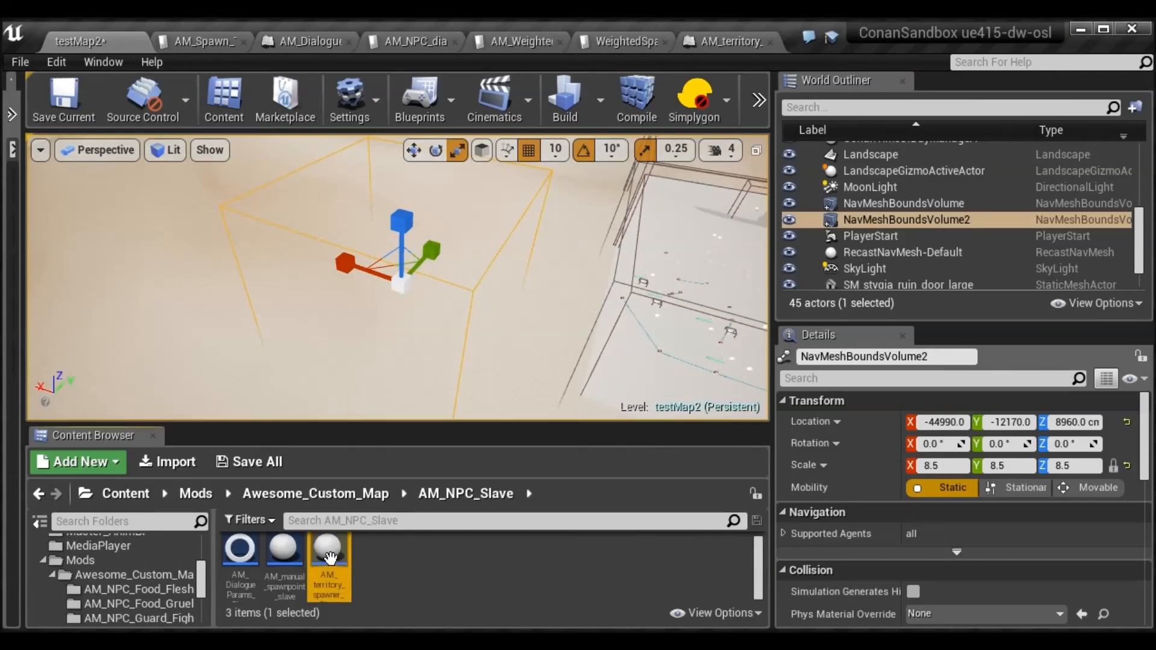
{"action": "left_click_drag", "start_coordinate": [409, 313], "coordinate": [507, 190]}
{"action": "key", "text": "w"}
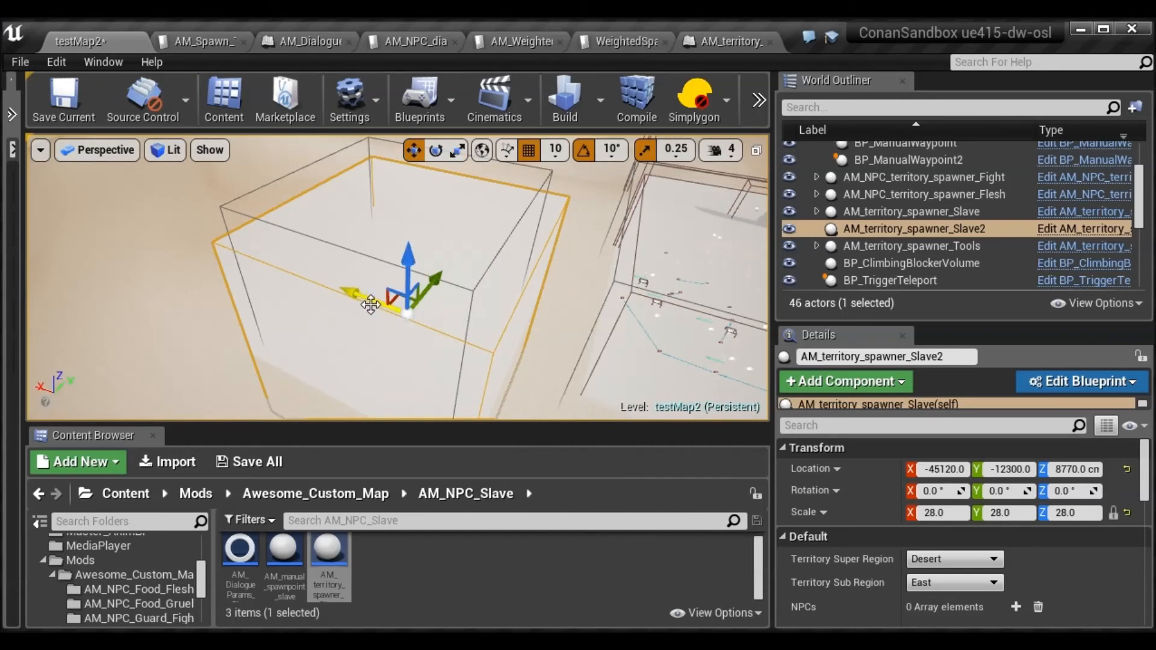
{"action": "left_click_drag", "start_coordinate": [352, 291], "coordinate": [332, 295]}
{"action": "left_click_drag", "start_coordinate": [422, 274], "coordinate": [448, 260]}
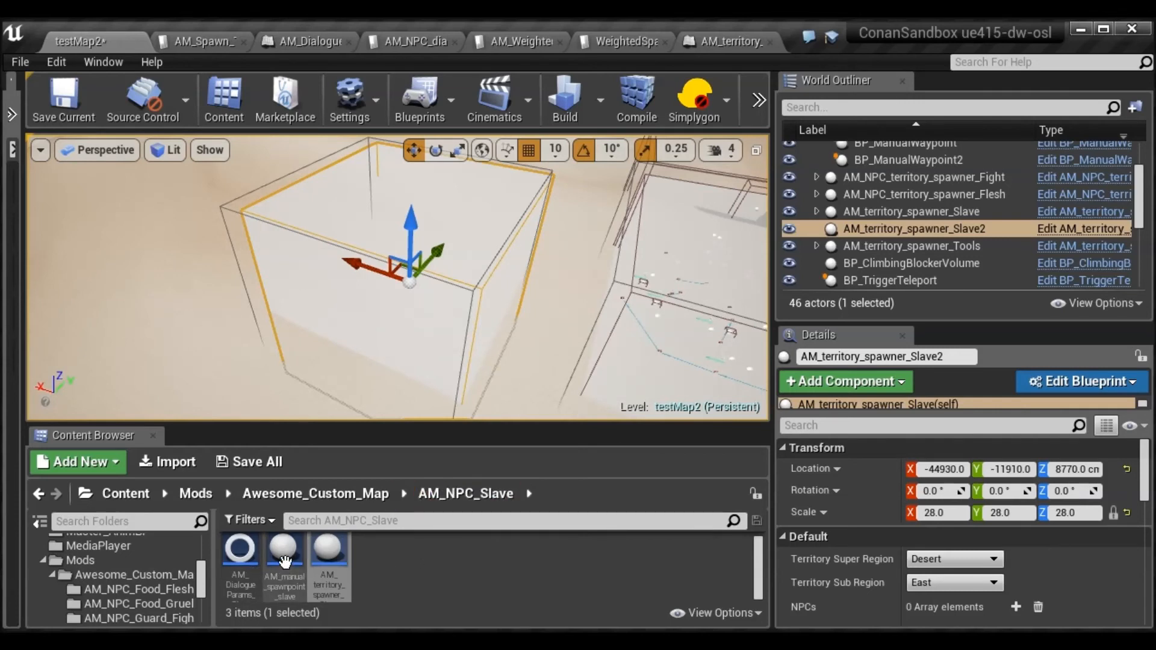
Close the territory spawner blueprint and the base game's weighted spawn table, and open AM_manual_spawnpoint_slave with Human Options entry 0 expanded
{"action": "left_click", "coordinate": [766, 43]}
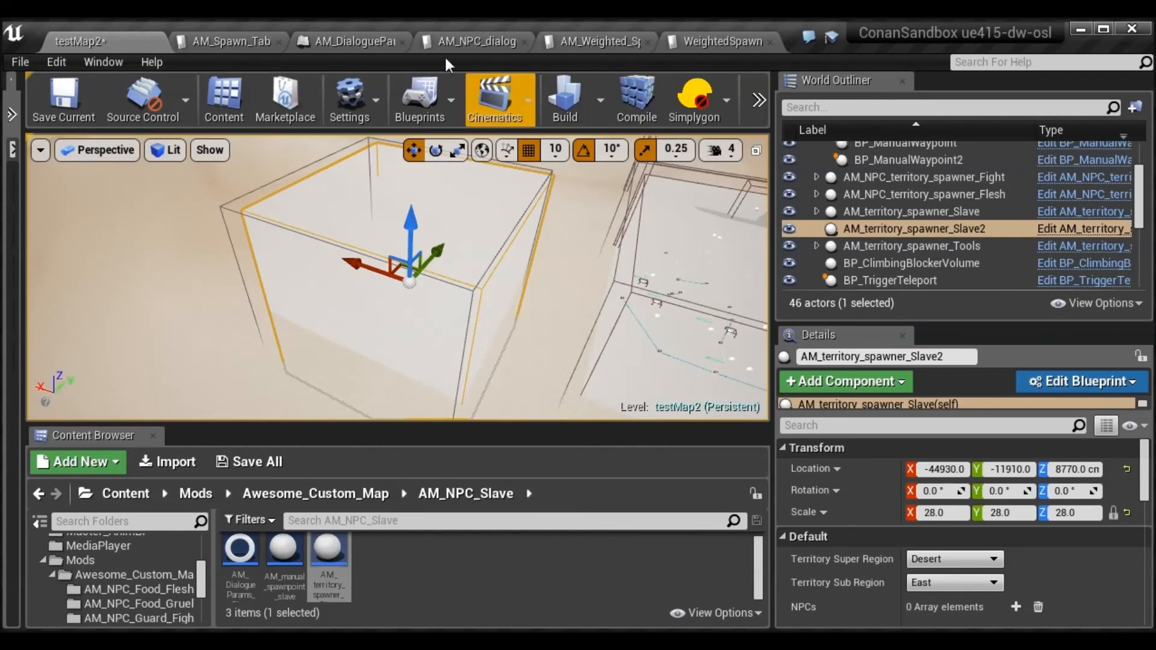
{"action": "left_click", "coordinate": [769, 41]}
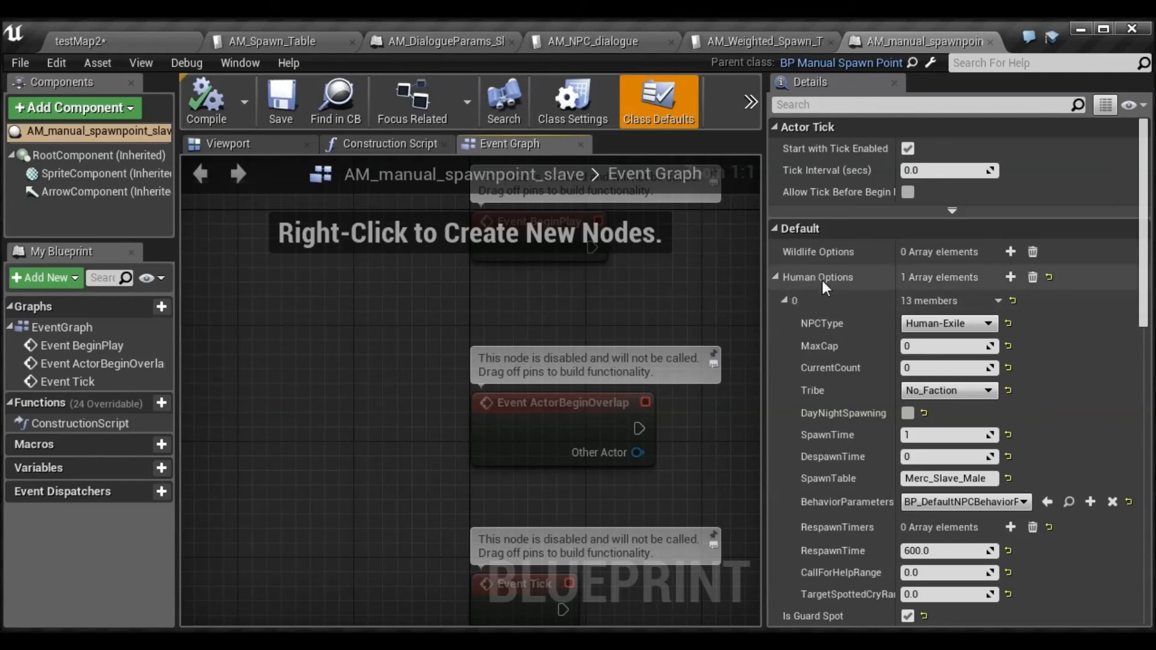
{"action": "left_click", "coordinate": [784, 301]}
{"action": "left_click", "coordinate": [784, 303]}
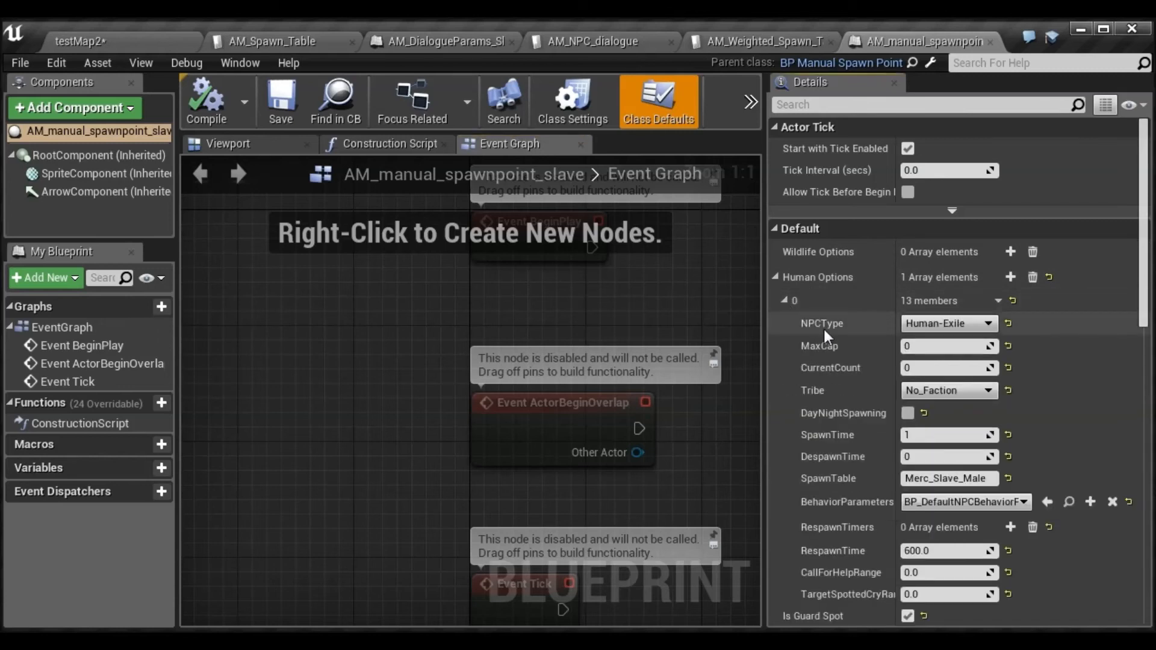
Review Human Options entry 0 of AM_manual_spawnpoint_slave and compare its SpawnTable value with the IDs in AM_Weighted_Spawn_Table
{"action": "scroll", "coordinate": [844, 307], "scroll_direction": "down", "scroll_amount": 2}
{"action": "scroll", "coordinate": [861, 274], "scroll_direction": "down", "scroll_amount": 4}
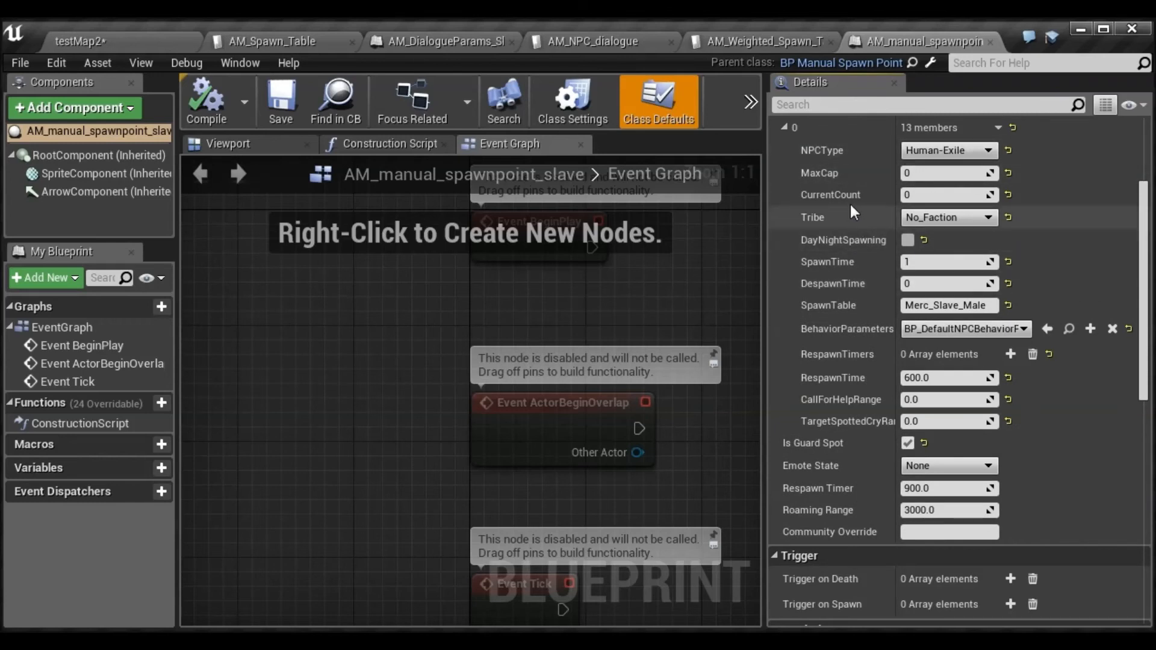
{"action": "scroll", "coordinate": [837, 212], "scroll_direction": "up", "scroll_amount": 3}
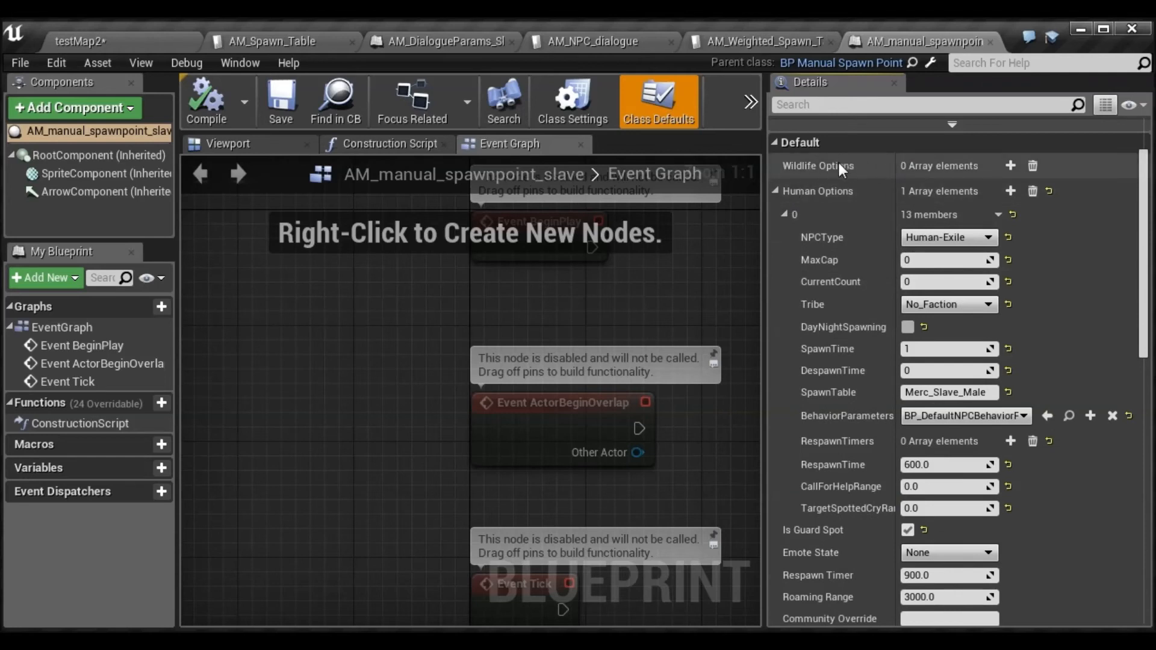
{"action": "scroll", "coordinate": [825, 276], "scroll_direction": "down", "scroll_amount": 1}
{"action": "scroll", "coordinate": [832, 207], "scroll_direction": "up", "scroll_amount": 2}
{"action": "scroll", "coordinate": [822, 254], "scroll_direction": "down", "scroll_amount": 6}
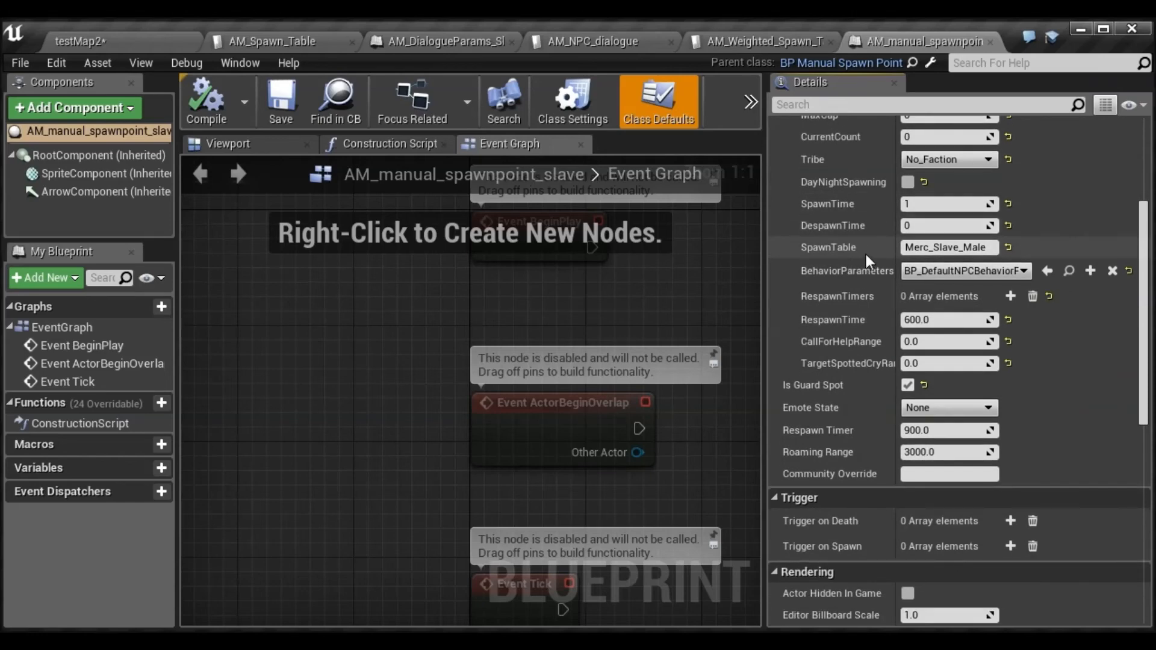
{"action": "left_click", "coordinate": [743, 37]}
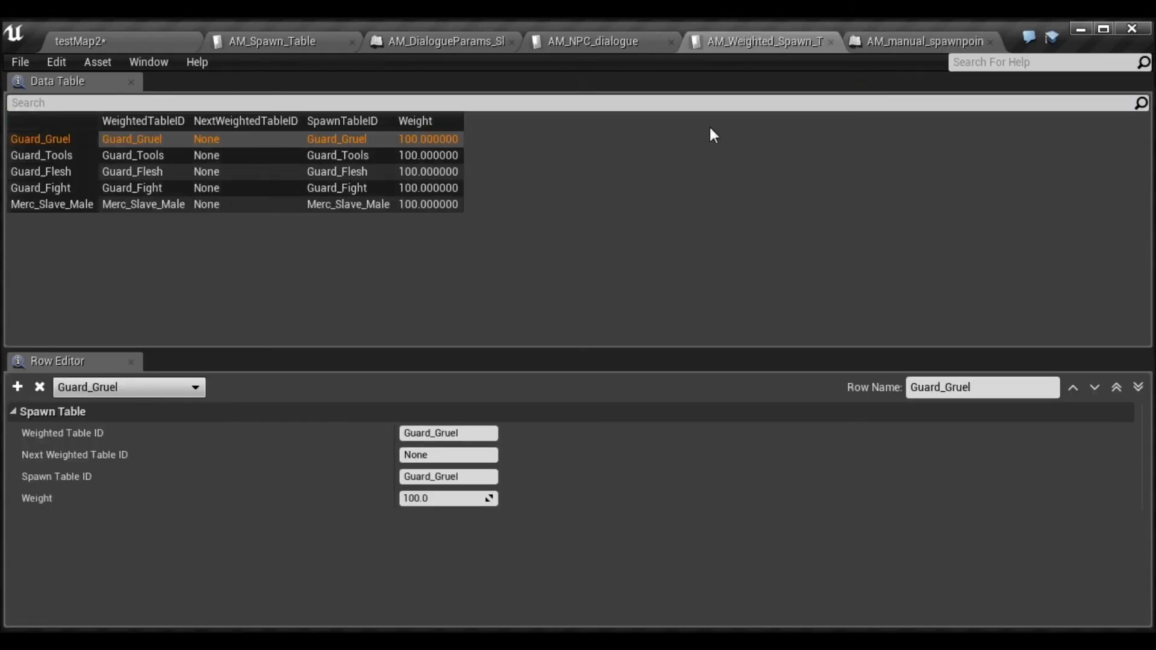
{"action": "left_click", "coordinate": [894, 43]}
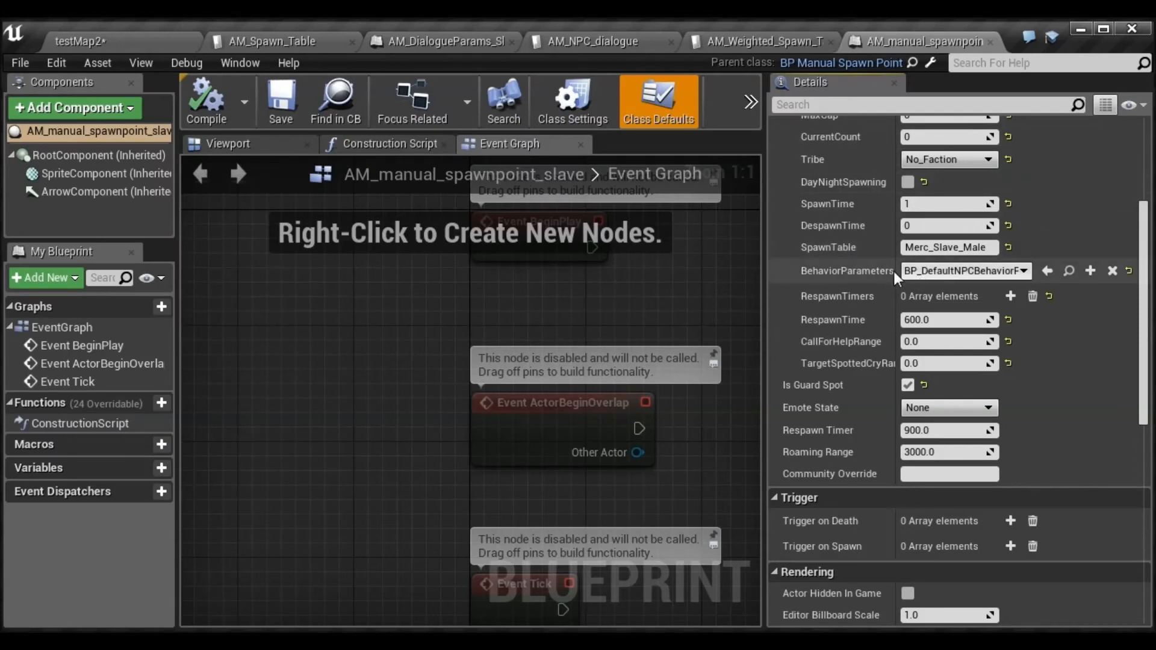
{"action": "scroll", "coordinate": [845, 270], "scroll_direction": "down", "scroll_amount": 2}
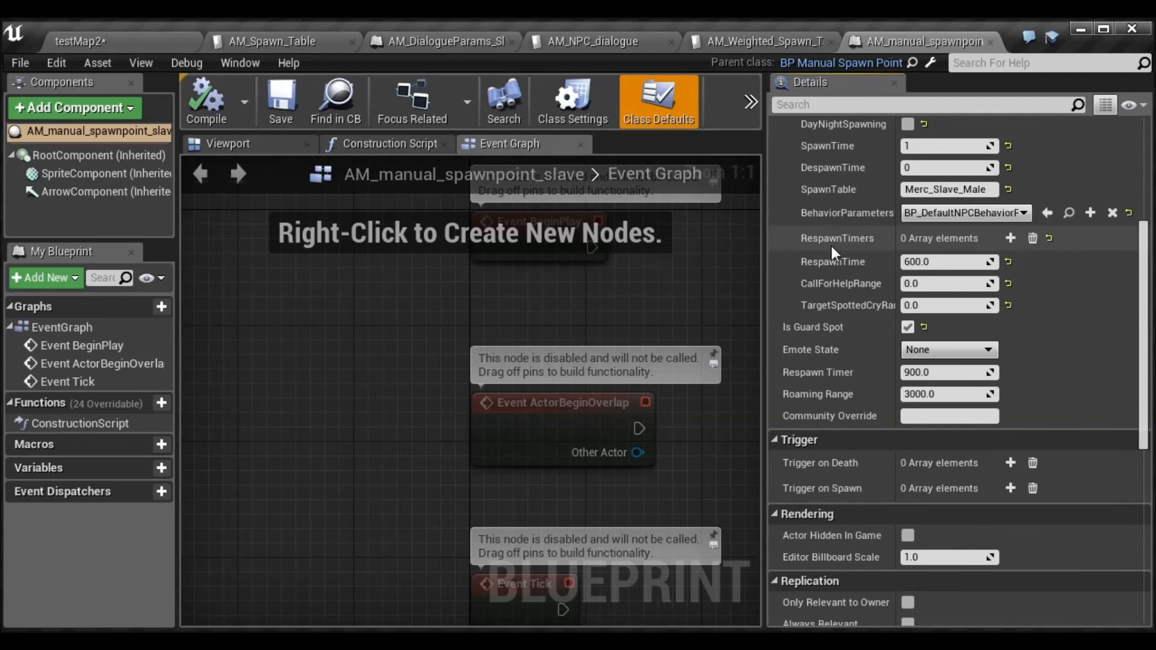
{"action": "scroll", "coordinate": [836, 262], "scroll_direction": "up", "scroll_amount": 2}
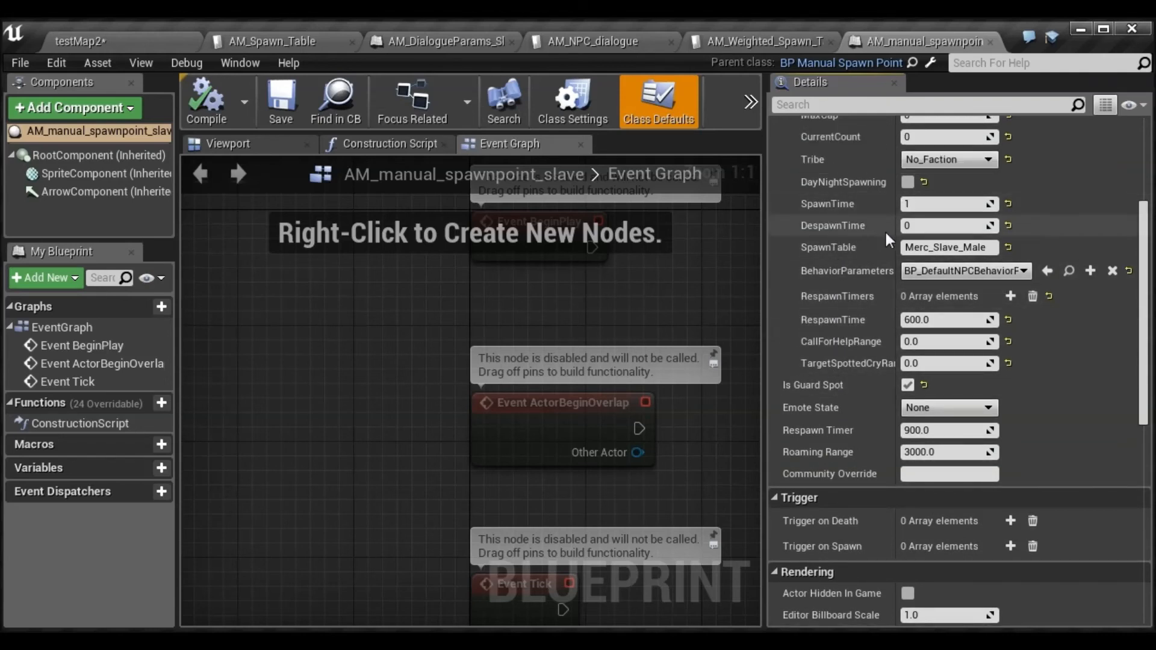
Check the manual spawn point's guard spot, emote, respawn, roaming and trigger settings, and close its blueprint
{"action": "scroll", "coordinate": [824, 247], "scroll_direction": "down", "scroll_amount": 2}
{"action": "scroll", "coordinate": [830, 259], "scroll_direction": "down", "scroll_amount": 3}
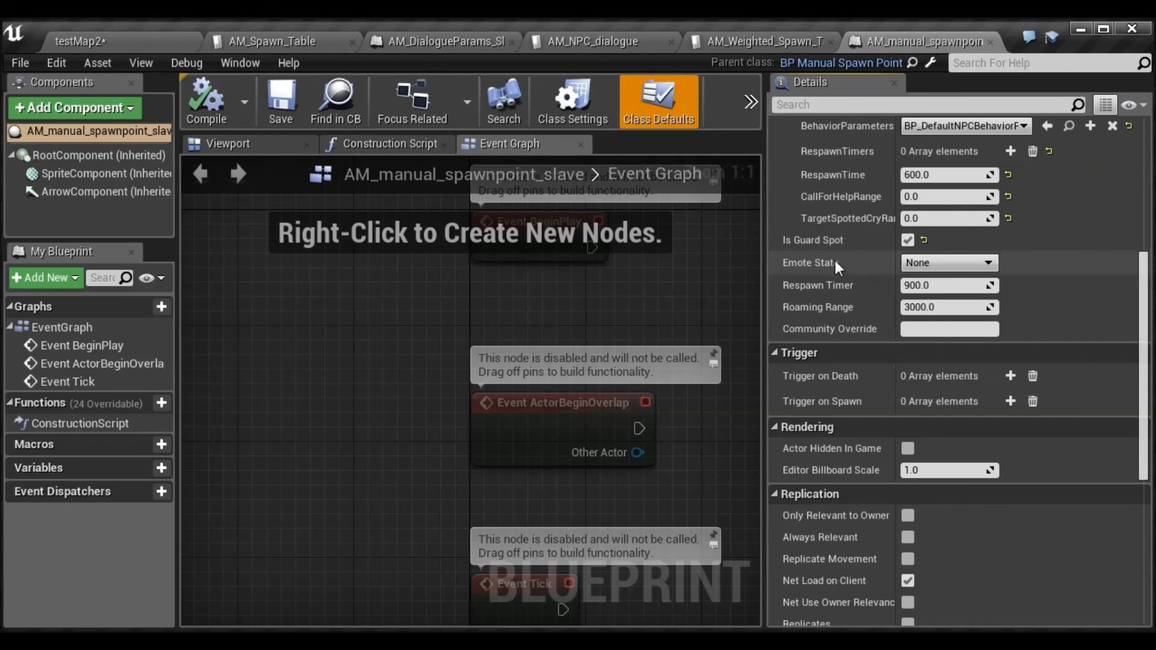
{"action": "scroll", "coordinate": [840, 263], "scroll_direction": "down", "scroll_amount": 6}
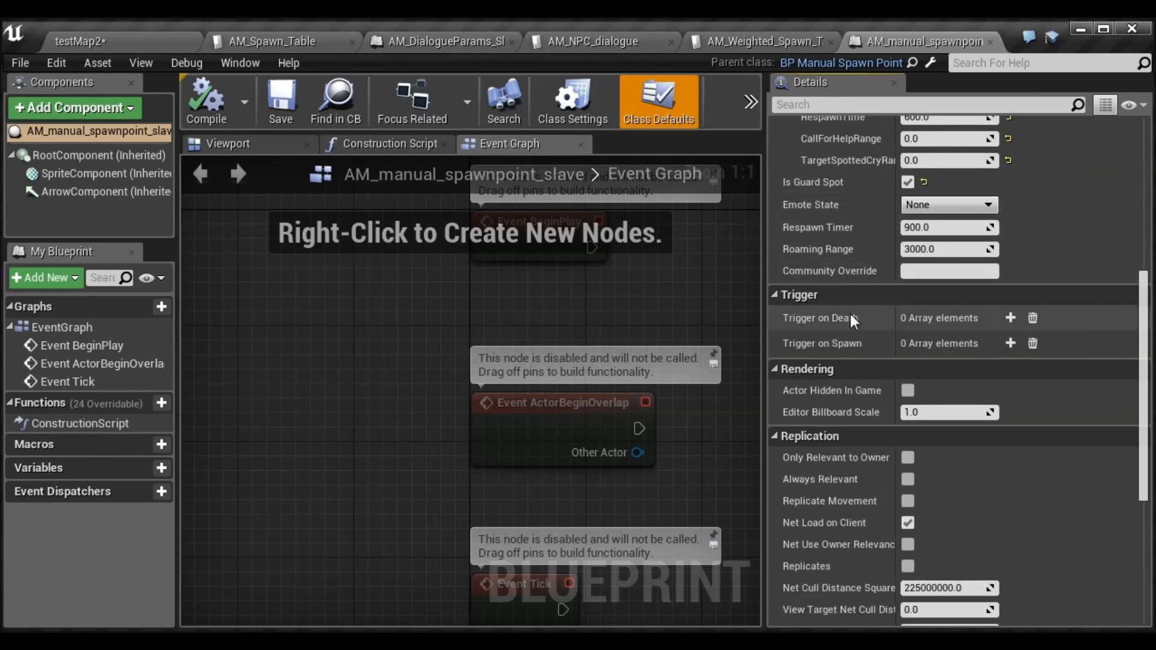
{"action": "scroll", "coordinate": [851, 348], "scroll_direction": "up", "scroll_amount": 8}
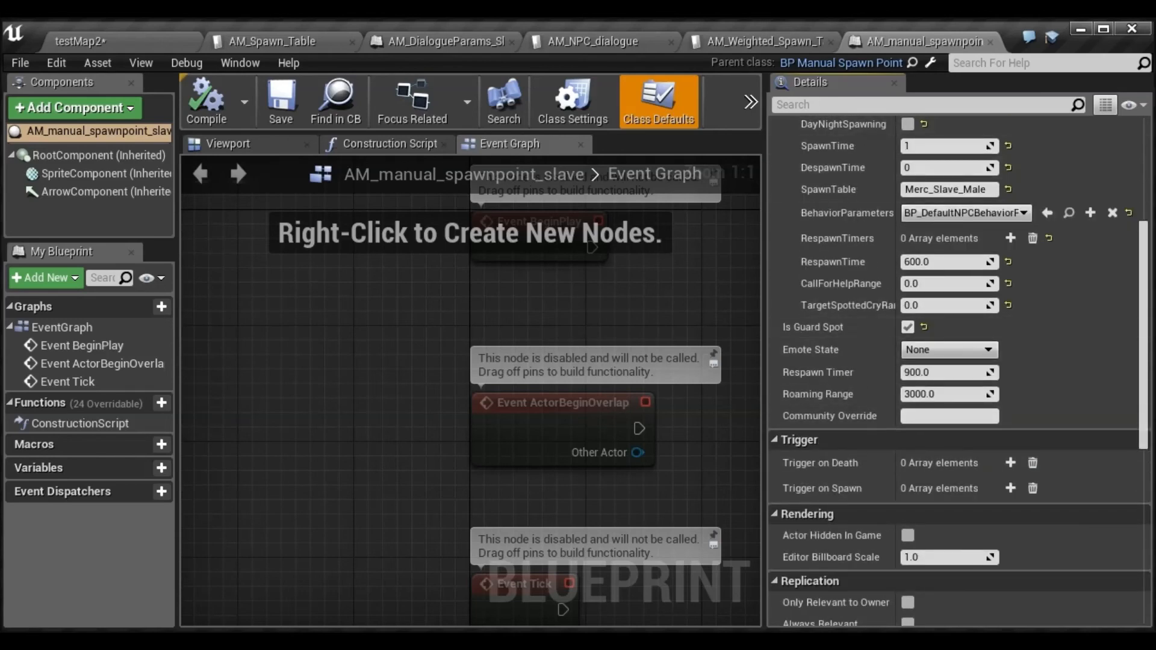
{"action": "left_click", "coordinate": [992, 43]}
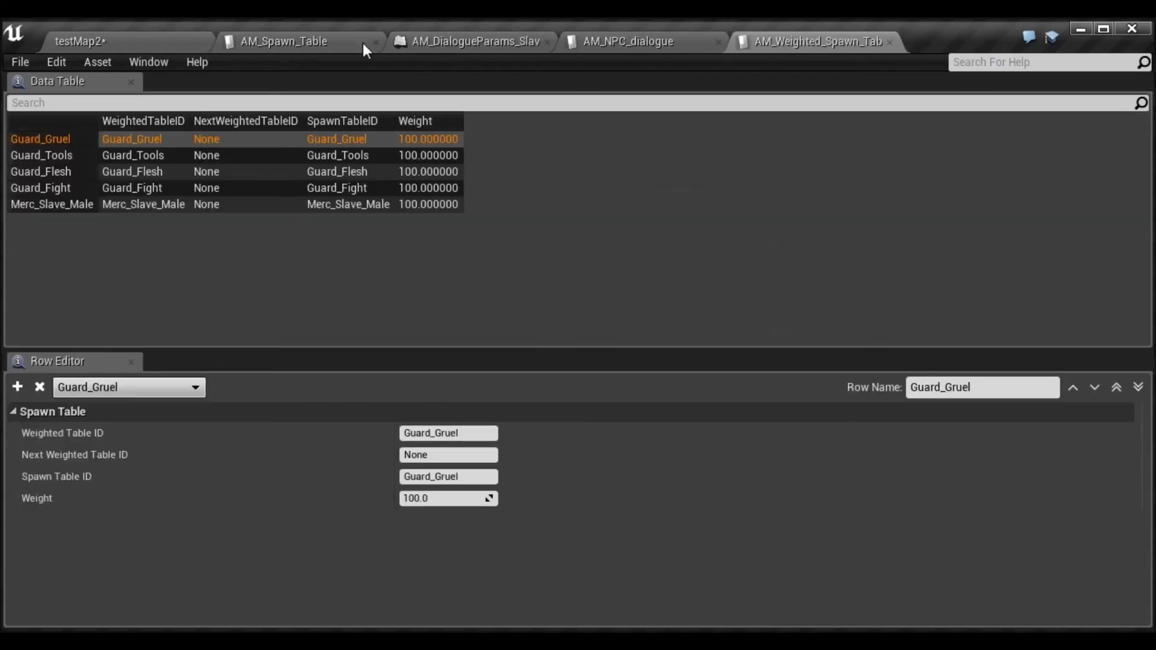
Place AM_manual_spawnpoint_slave in testMap2 inside the new slave spawner area, at about X -45110, Y -12470, Z 8740
{"action": "left_click", "coordinate": [125, 42]}
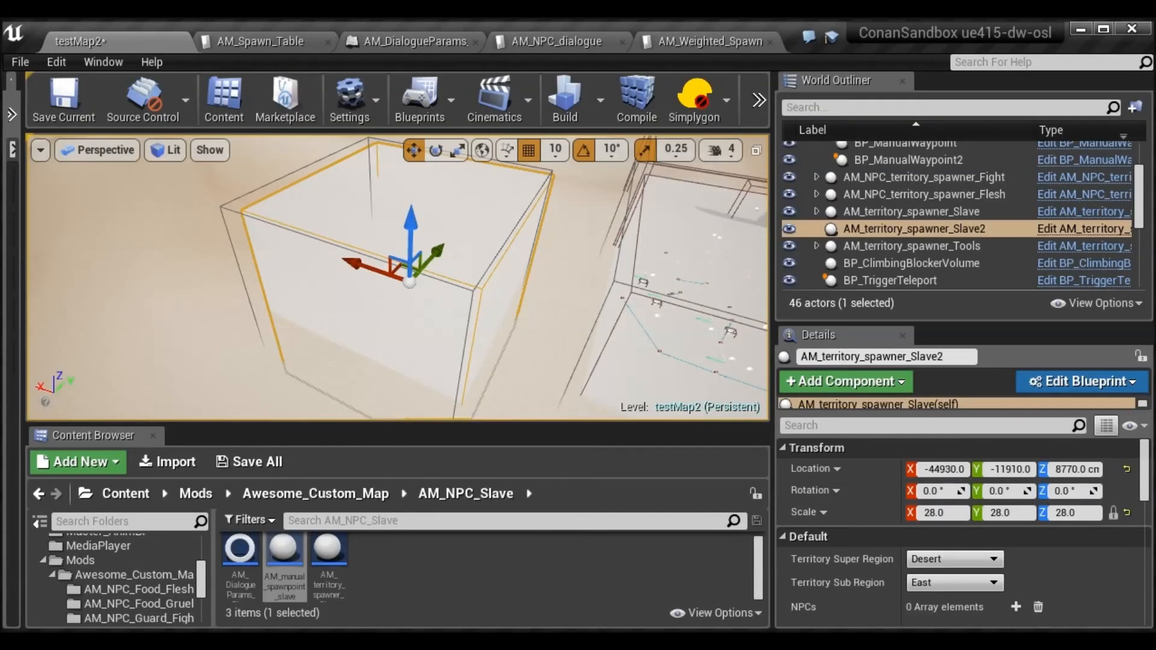
{"action": "left_click_drag", "start_coordinate": [375, 350], "coordinate": [396, 329]}
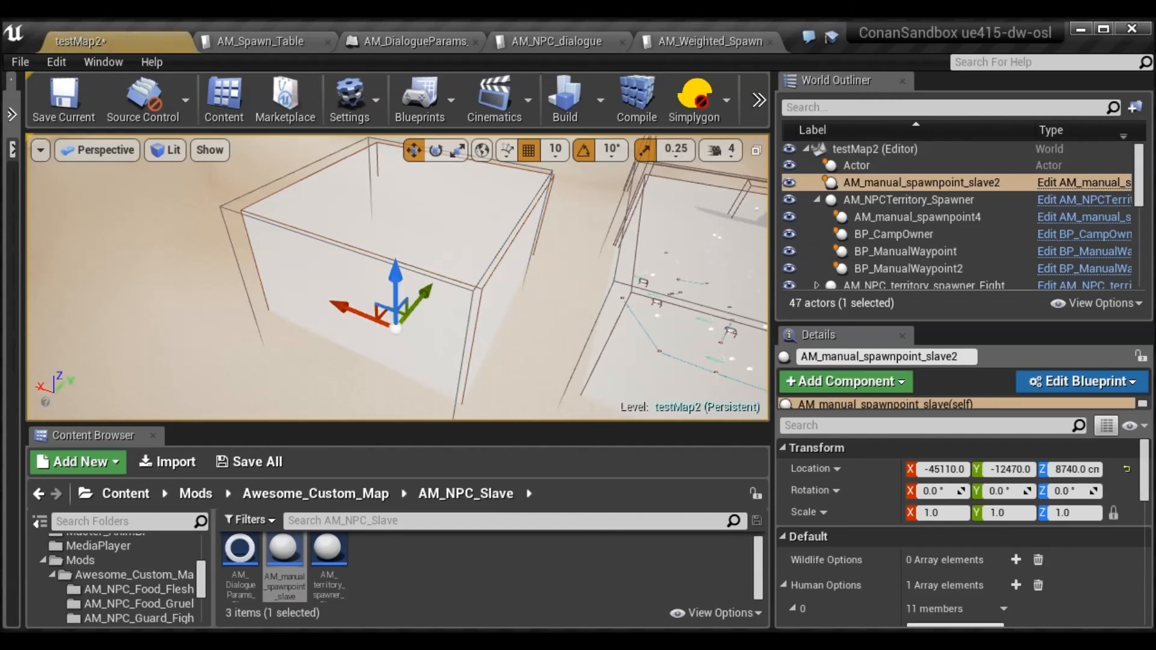
{"action": "key", "text": "w"}
{"action": "right_click_drag", "start_coordinate": [396, 329], "coordinate": [456, 286]}
{"action": "key", "text": "a"}
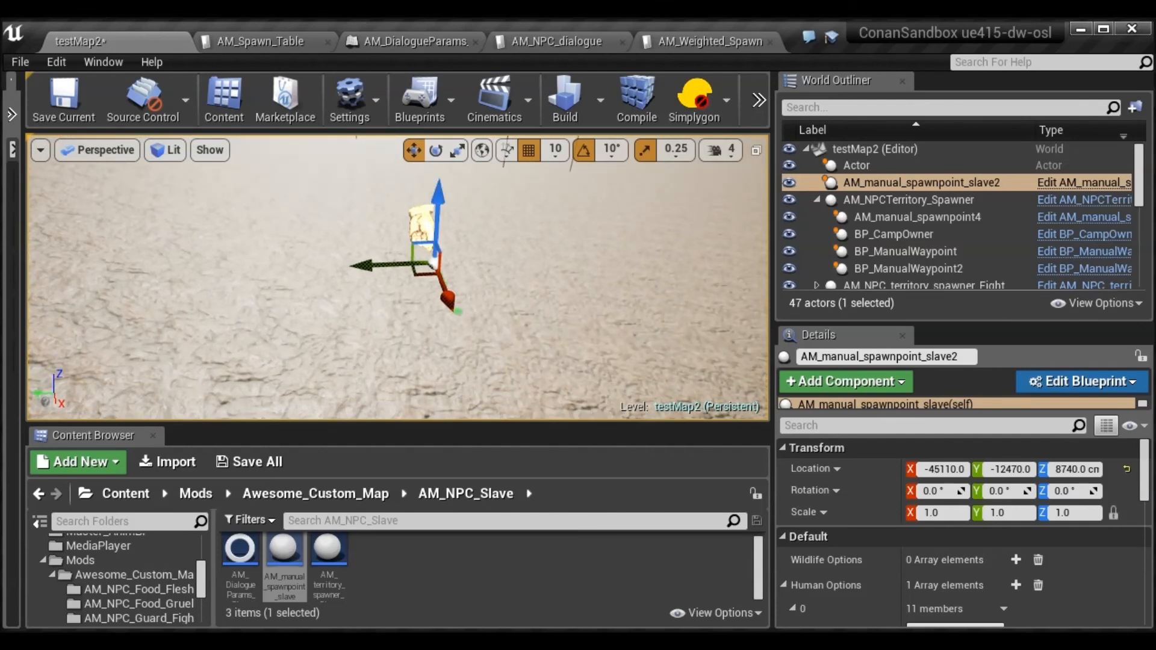
Rotate the newly placed manual spawn point to -80° about the Z axis
{"action": "left_click", "coordinate": [456, 286]}
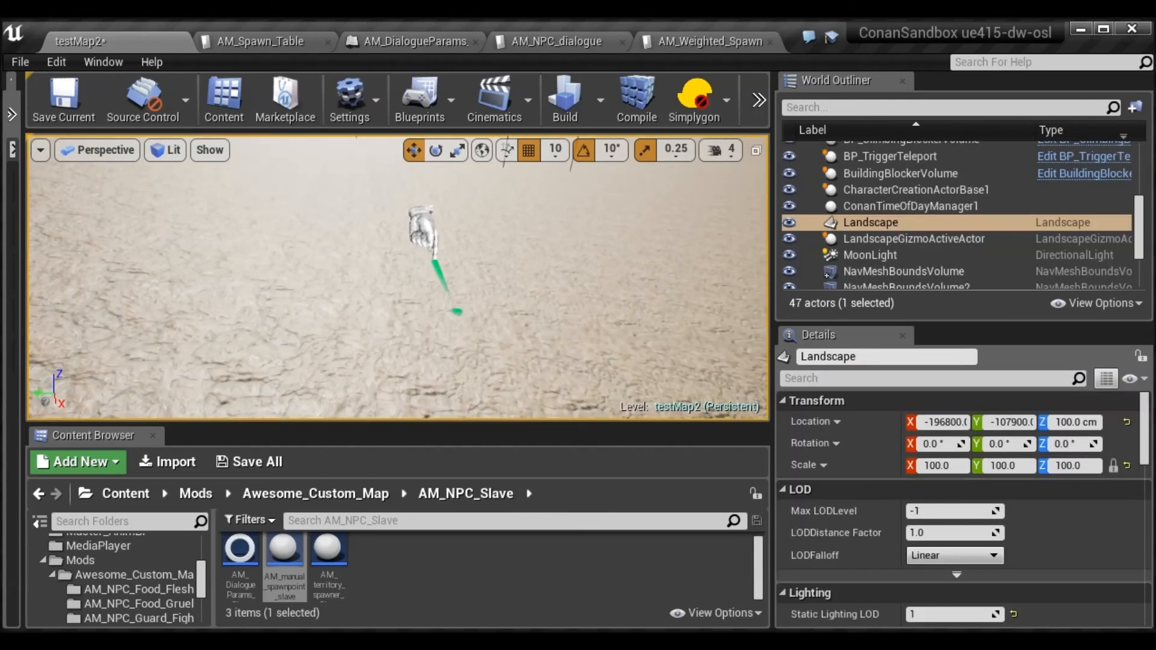
{"action": "left_click", "coordinate": [421, 229]}
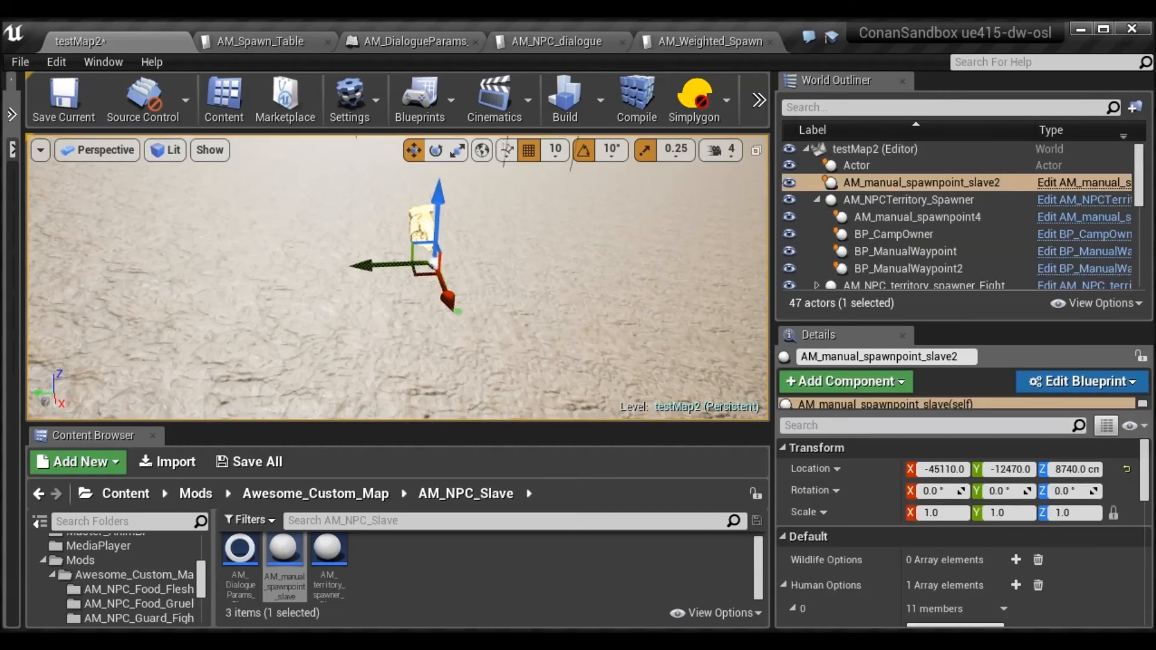
{"action": "left_click", "coordinate": [436, 150]}
{"action": "left_click_drag", "start_coordinate": [374, 318], "coordinate": [578, 299]}
{"action": "left_click_drag", "start_coordinate": [372, 305], "coordinate": [427, 330]}
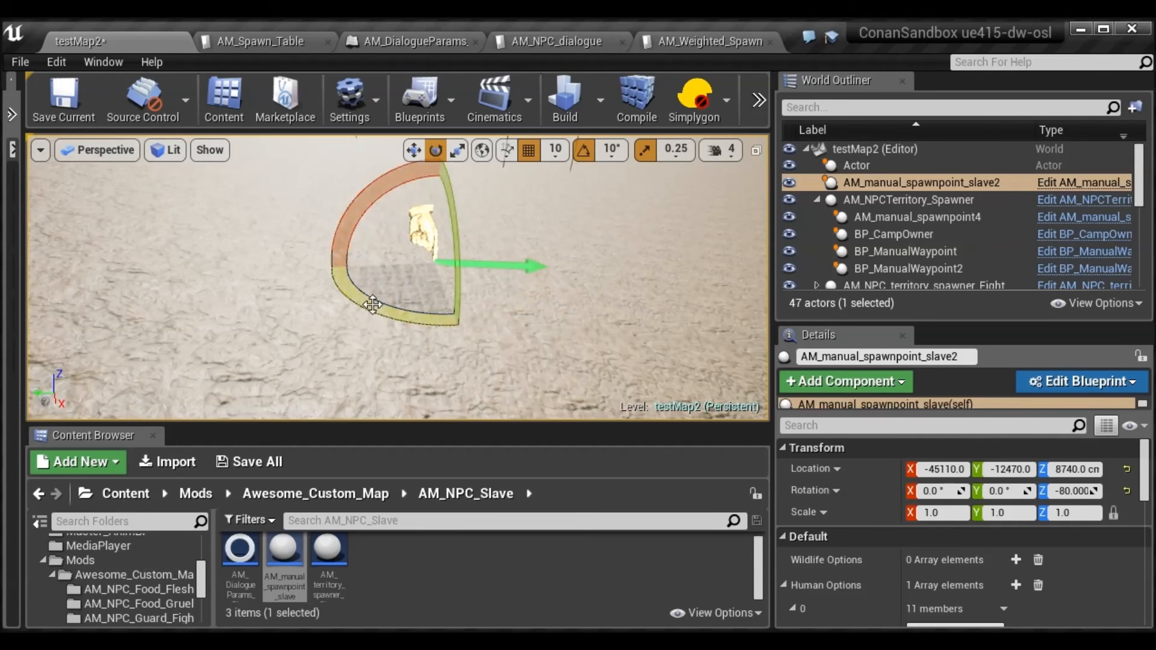
Search the whole Content folder for "campo" and place BP_CampOwner near the manual spawn point, at about X -44680, Y -12410, Z 8770
{"action": "right_click_drag", "start_coordinate": [373, 305], "coordinate": [148, 276]}
{"action": "key", "text": "s"}
{"action": "key", "text": "d"}
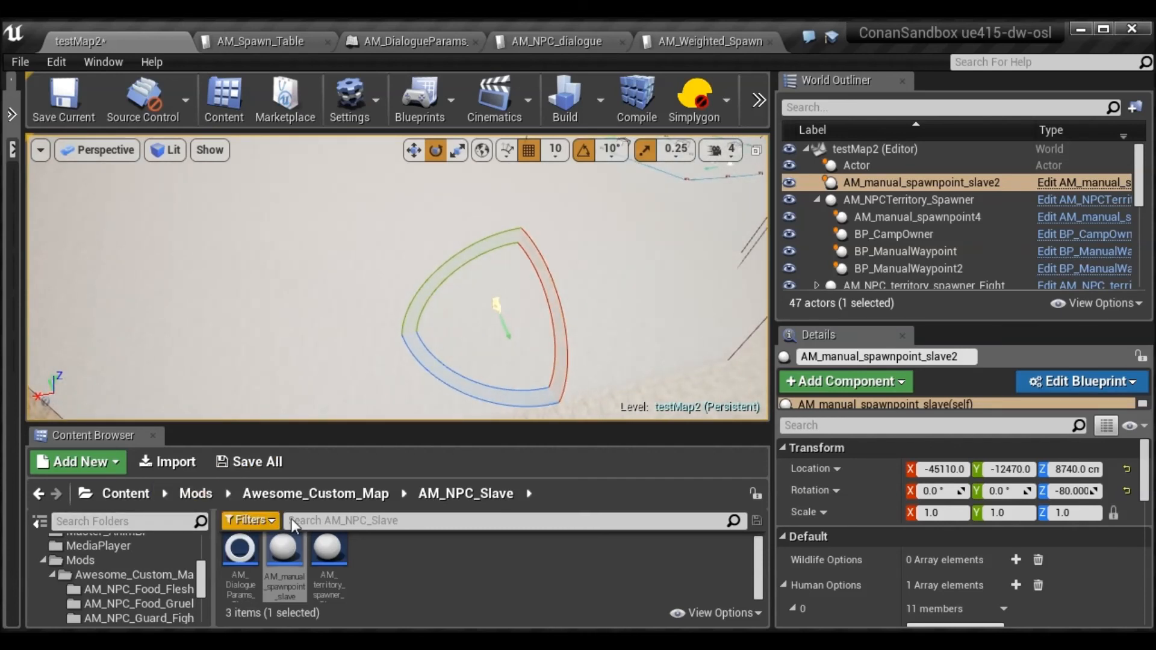
{"action": "left_click_drag", "start_coordinate": [201, 581], "coordinate": [199, 527]}
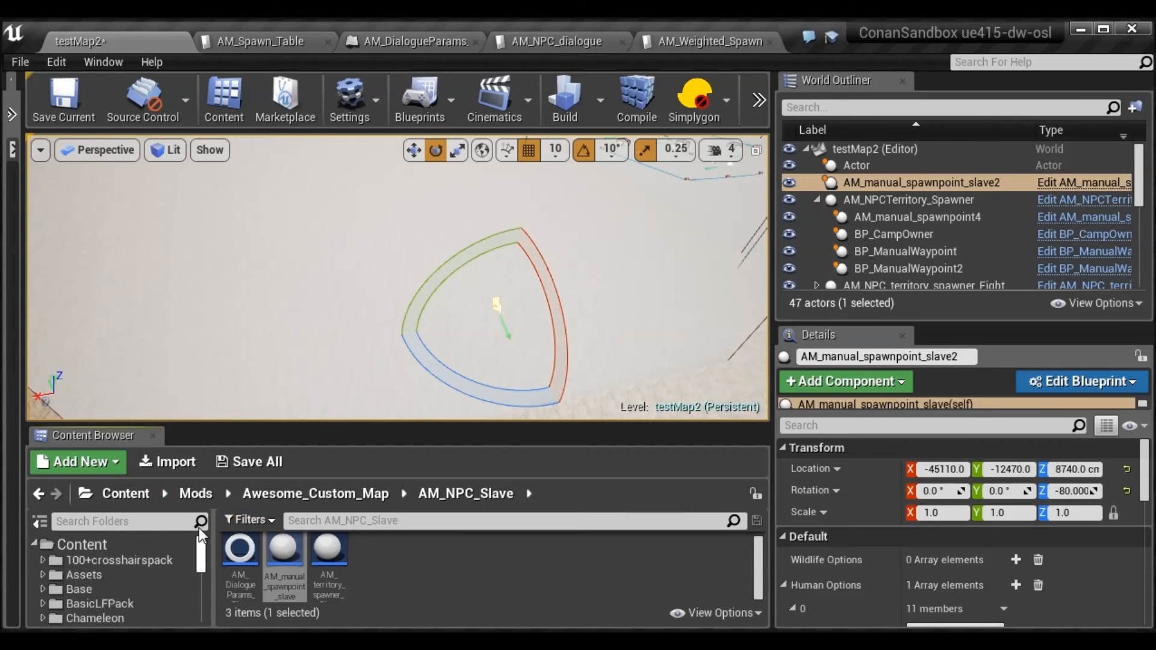
{"action": "left_click", "coordinate": [117, 544]}
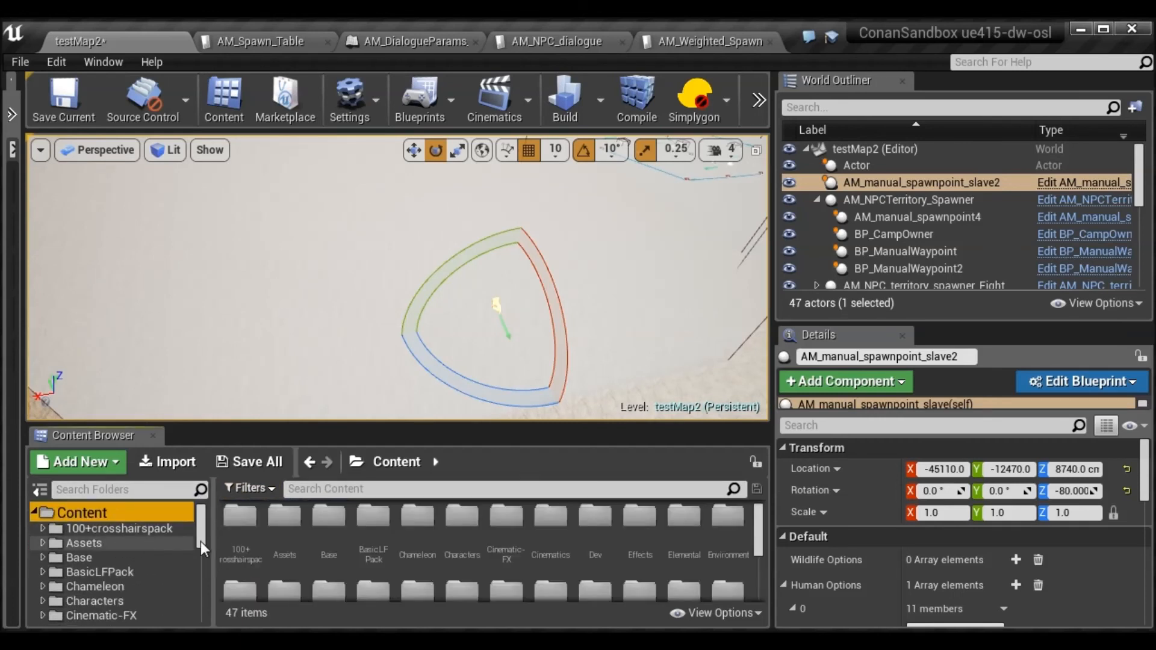
{"action": "left_click", "coordinate": [326, 490]}
{"action": "type", "text": "camp"}
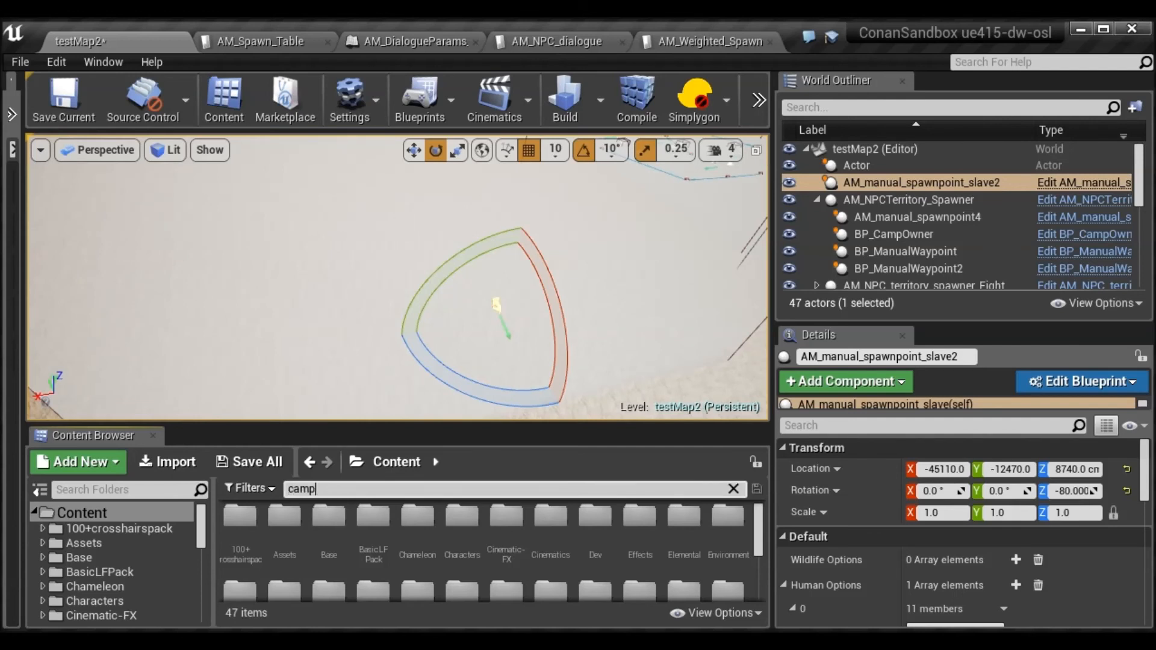
{"action": "type", "text": "o"}
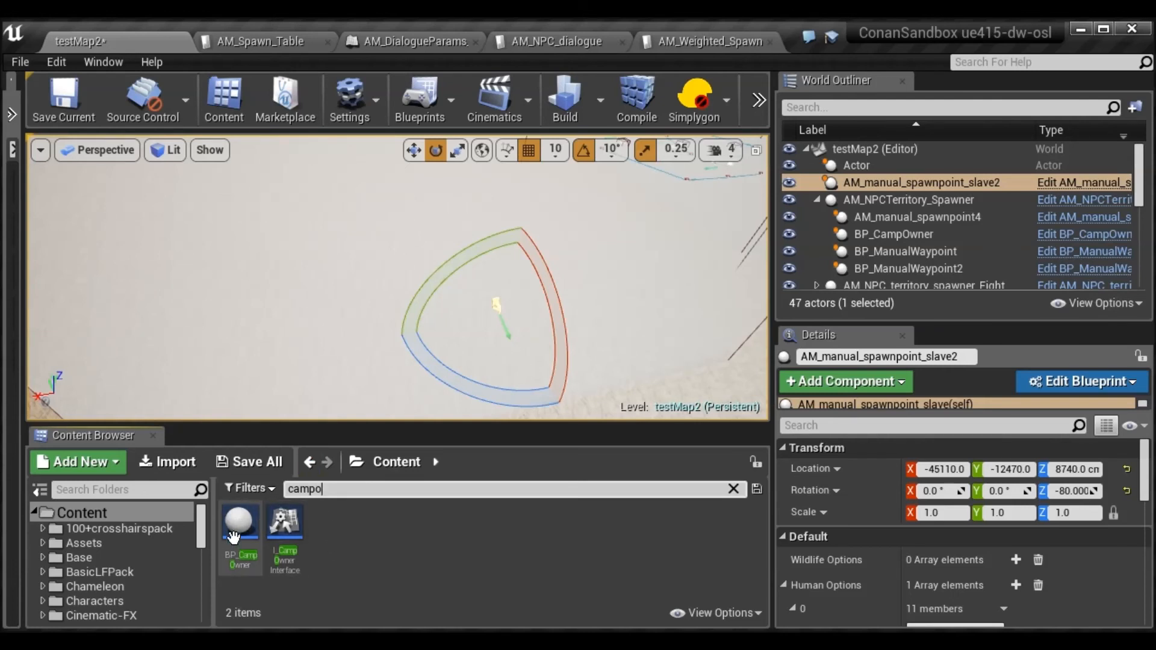
{"action": "left_click_drag", "start_coordinate": [234, 538], "coordinate": [380, 319]}
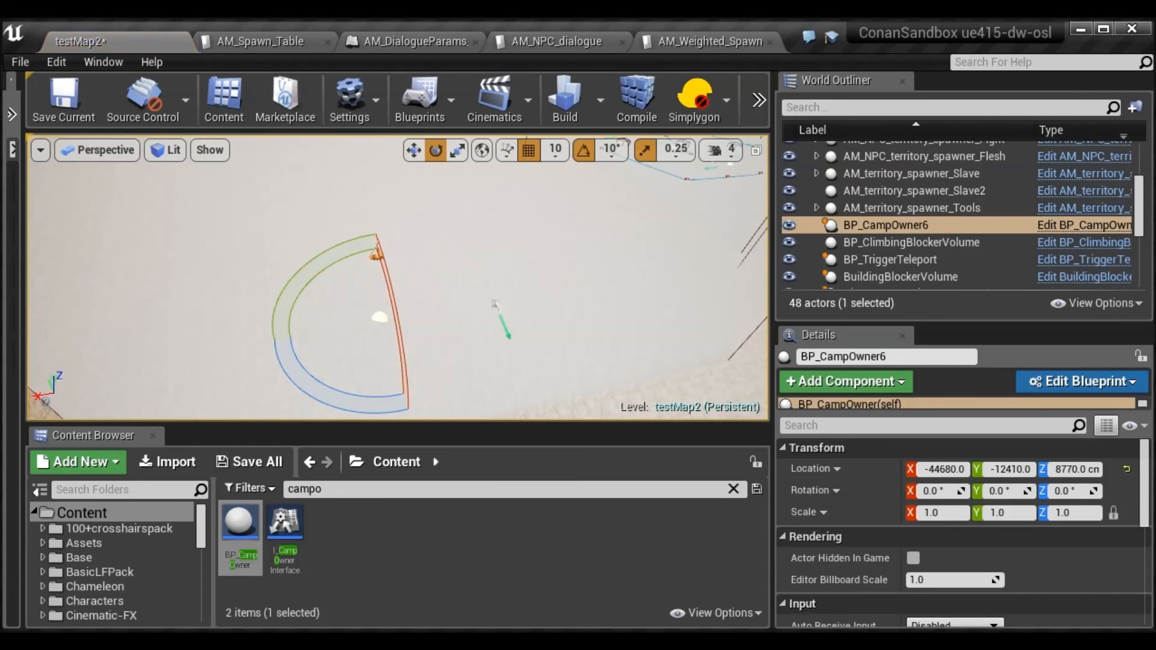
{"action": "mouse_move", "coordinate": [379, 319]}
{"action": "right_mouse_down"}
{"action": "mouse_move", "coordinate": [392, 265]}
{"action": "mouse_move", "coordinate": [374, 304]}
{"action": "mouse_move", "coordinate": [378, 336]}
{"action": "right_mouse_up"}
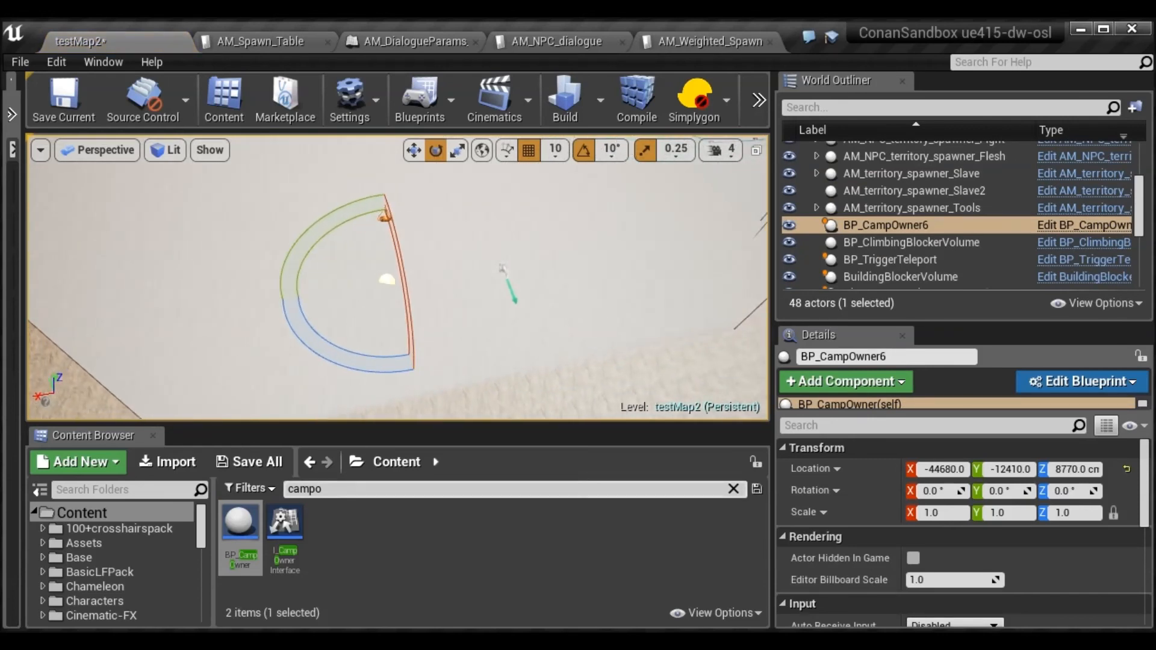
Search Content for "wayp" and place three BP_ManualWaypoint actors in the slave spawner area, at about X -45260, -44740 and -44180
{"action": "left_click", "coordinate": [300, 489]}
{"action": "type", "text": "waypint"}
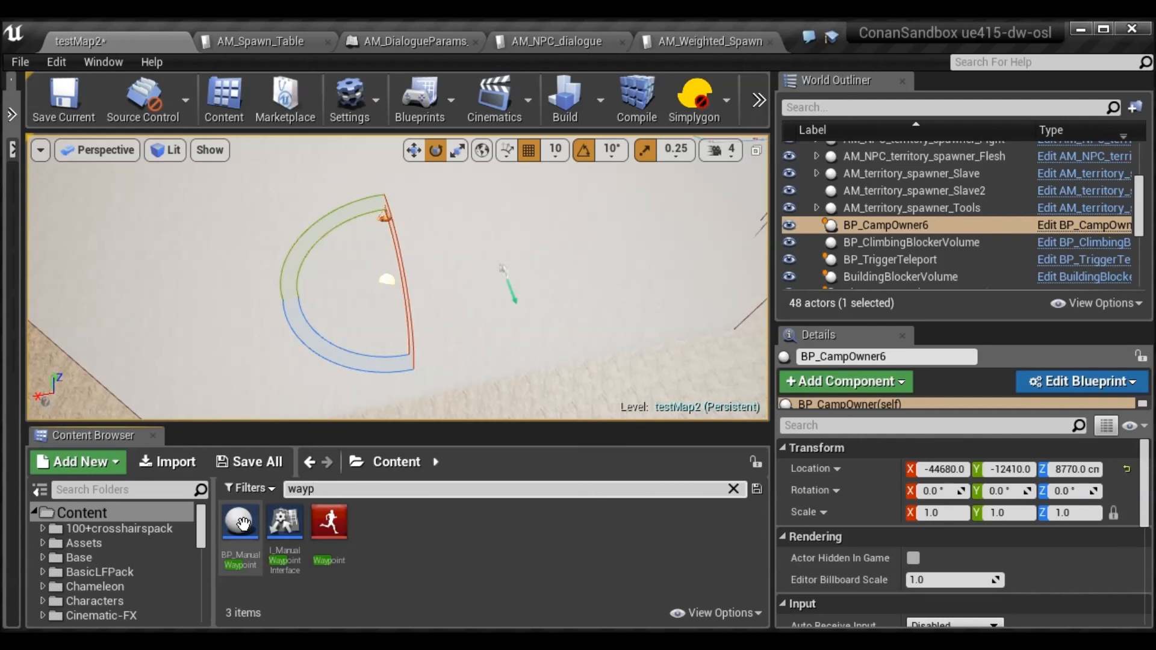
{"action": "left_click", "coordinate": [244, 523]}
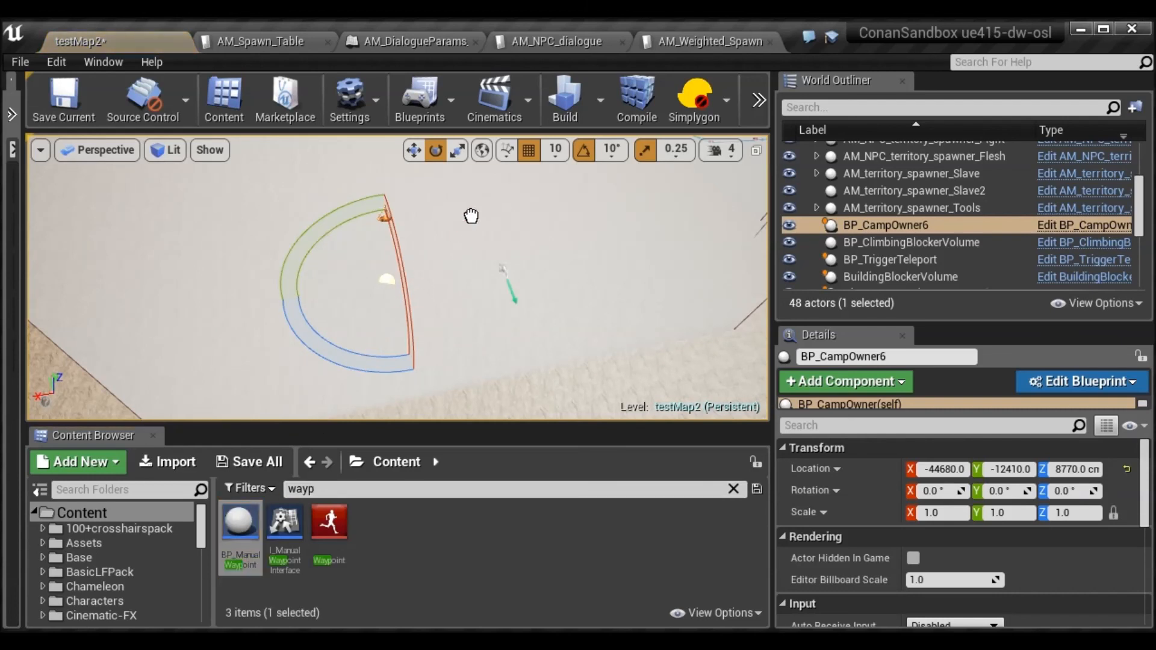
{"action": "left_click_drag", "start_coordinate": [504, 201], "coordinate": [504, 201]}
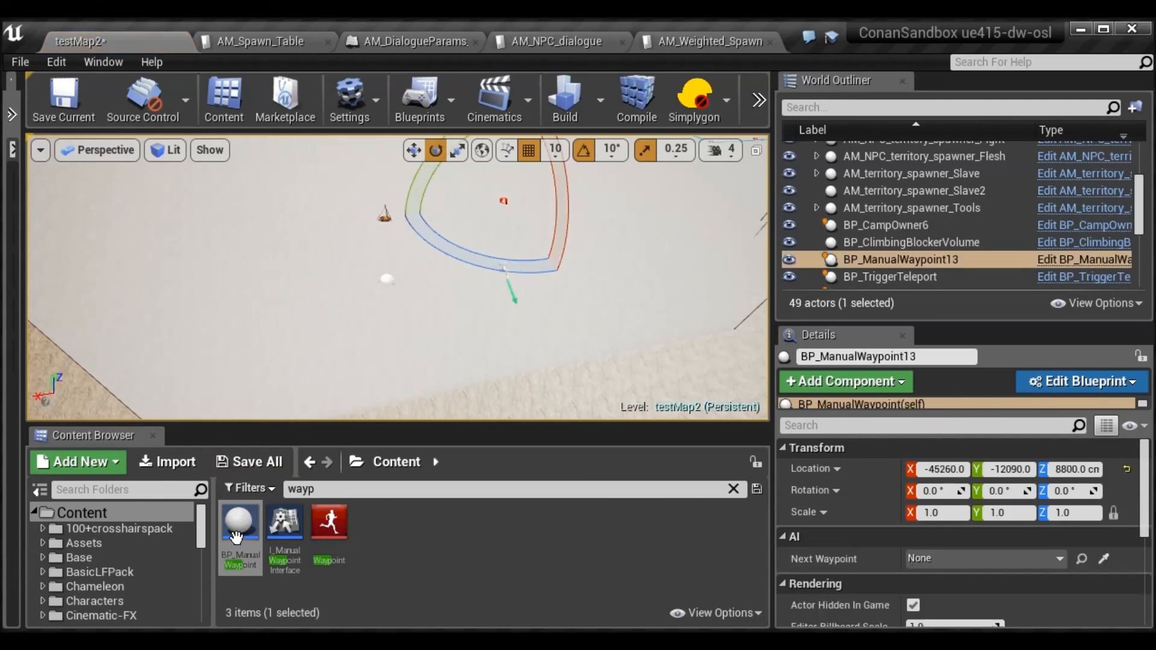
{"action": "left_click_drag", "start_coordinate": [237, 538], "coordinate": [373, 169]}
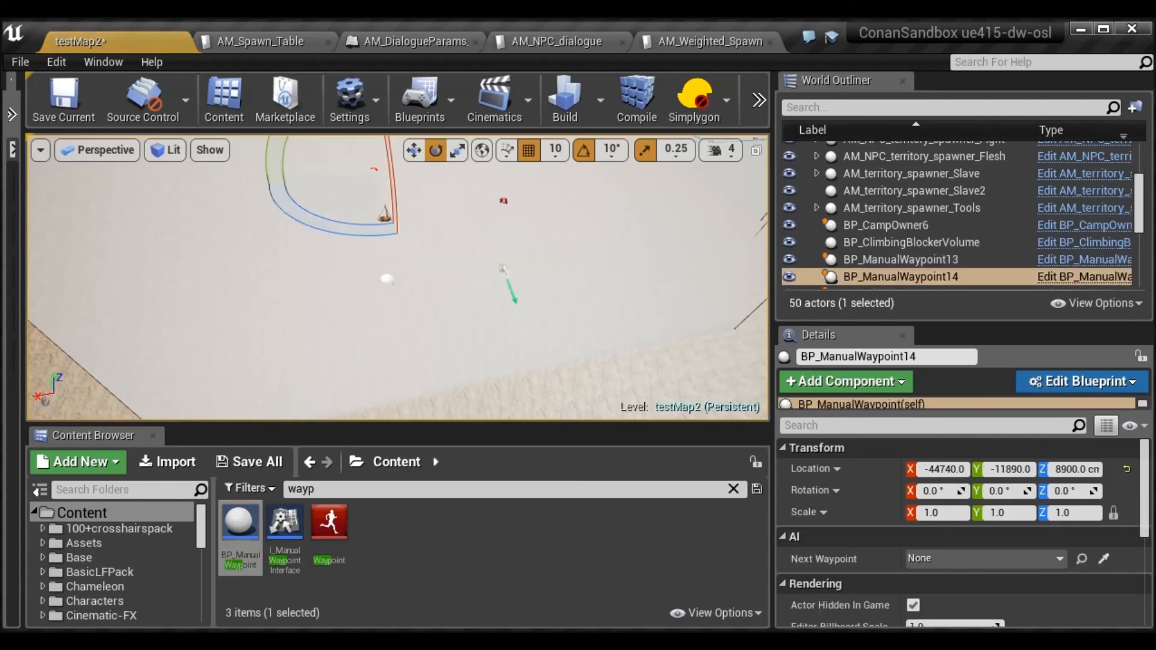
{"action": "left_click_drag", "start_coordinate": [239, 523], "coordinate": [231, 235]}
{"action": "right_click_drag", "start_coordinate": [231, 235], "coordinate": [165, 238]}
{"action": "key", "text": "s"}
{"action": "key", "text": "a"}
{"action": "key", "text": "d"}
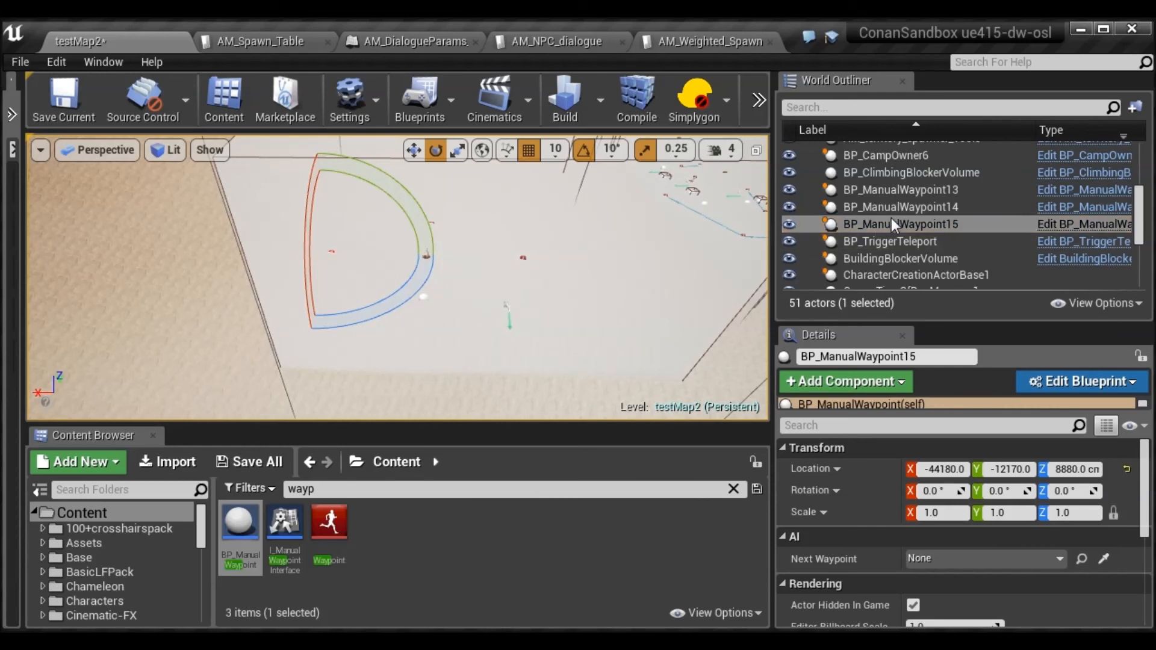
Select BP_ManualWaypoint13, 14 and 15 in sequence, find CampBlutility with the search "campb", and run its Connect Waypoints in Order action
{"action": "left_click", "coordinate": [908, 207]}
{"action": "left_click", "coordinate": [905, 189]}
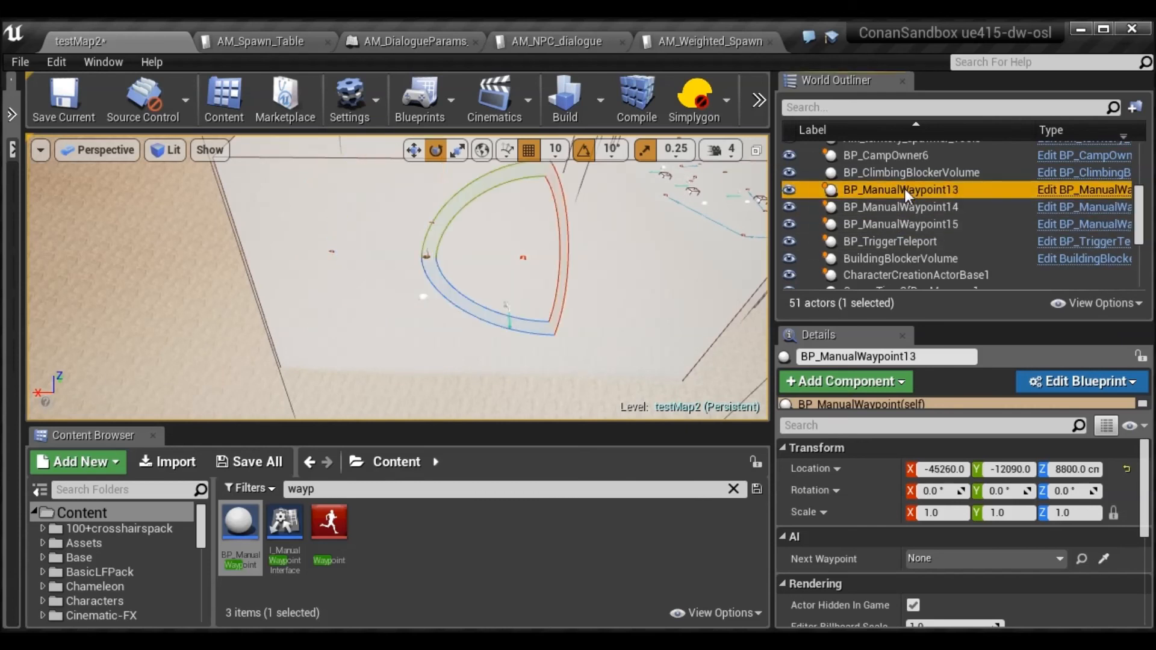
{"action": "left_click", "coordinate": [902, 209], "text": "ctrl"}
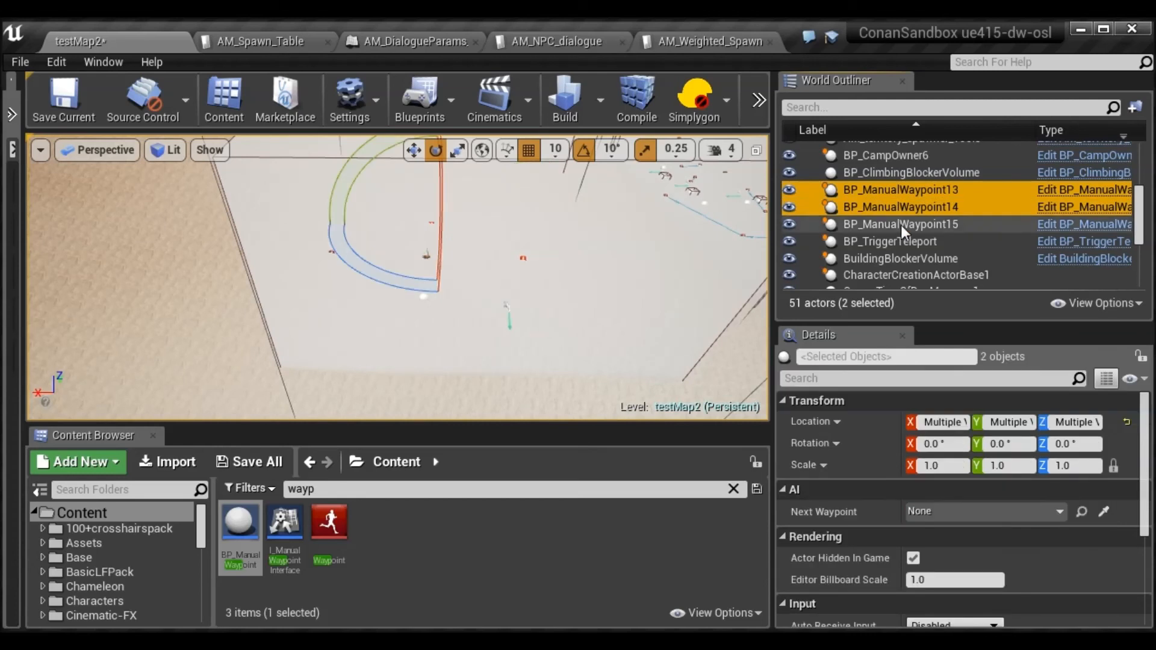
{"action": "left_click", "coordinate": [901, 225], "text": "ctrl"}
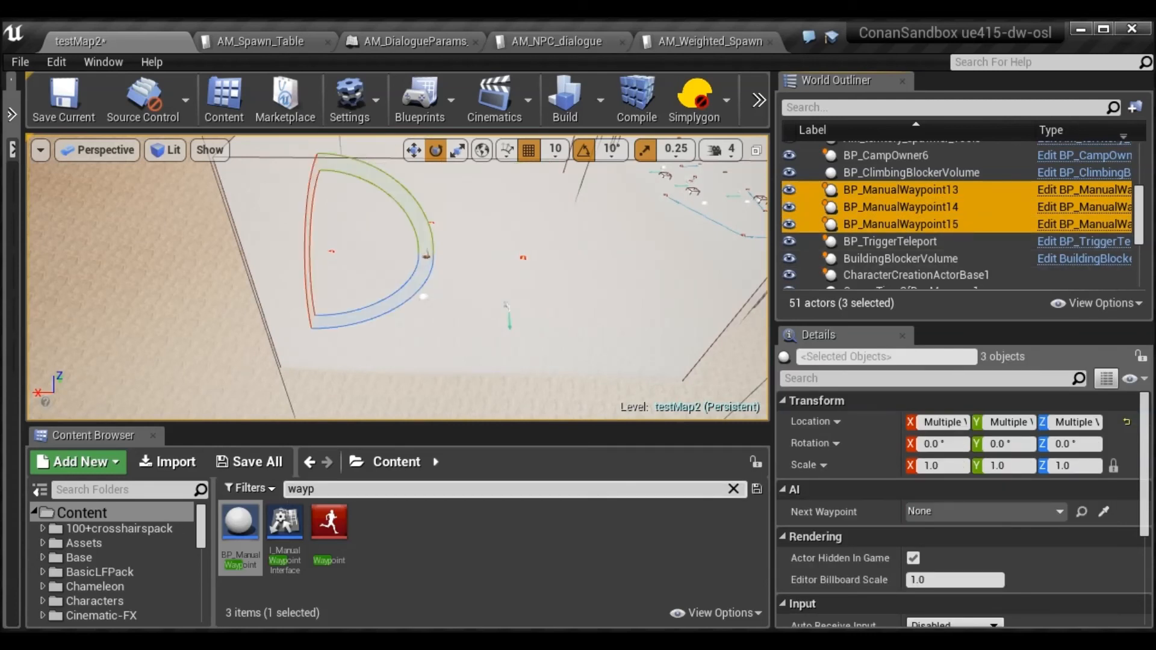
{"action": "left_click", "coordinate": [325, 489]}
{"action": "key", "text": "BackSpace"}
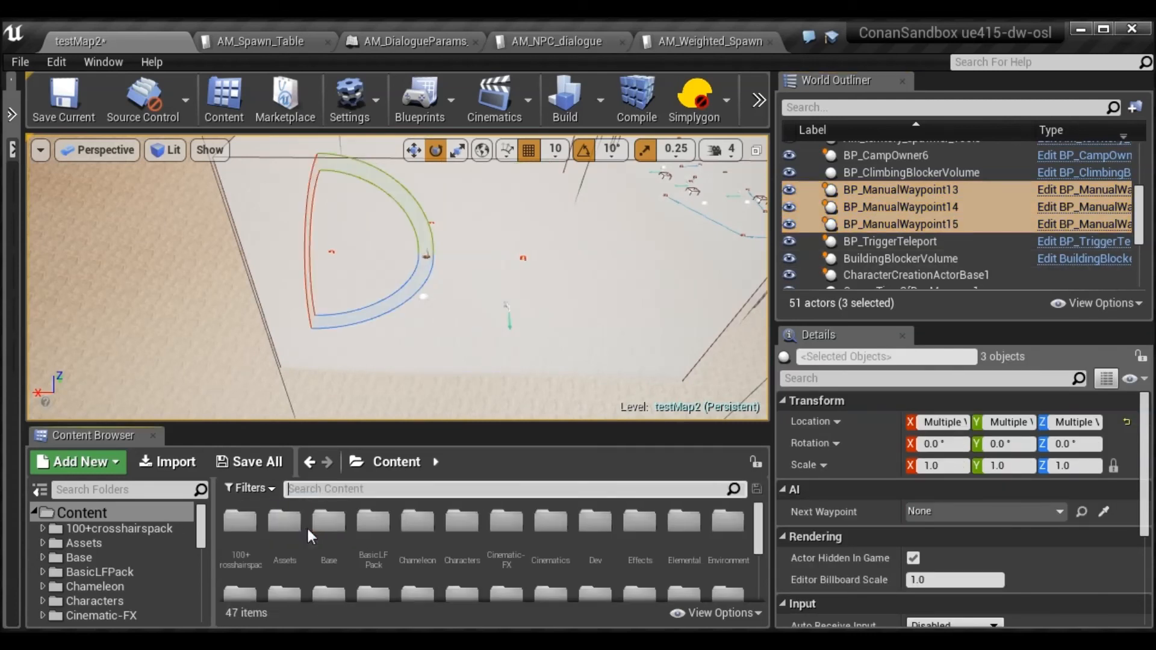
{"action": "type", "text": "campb"}
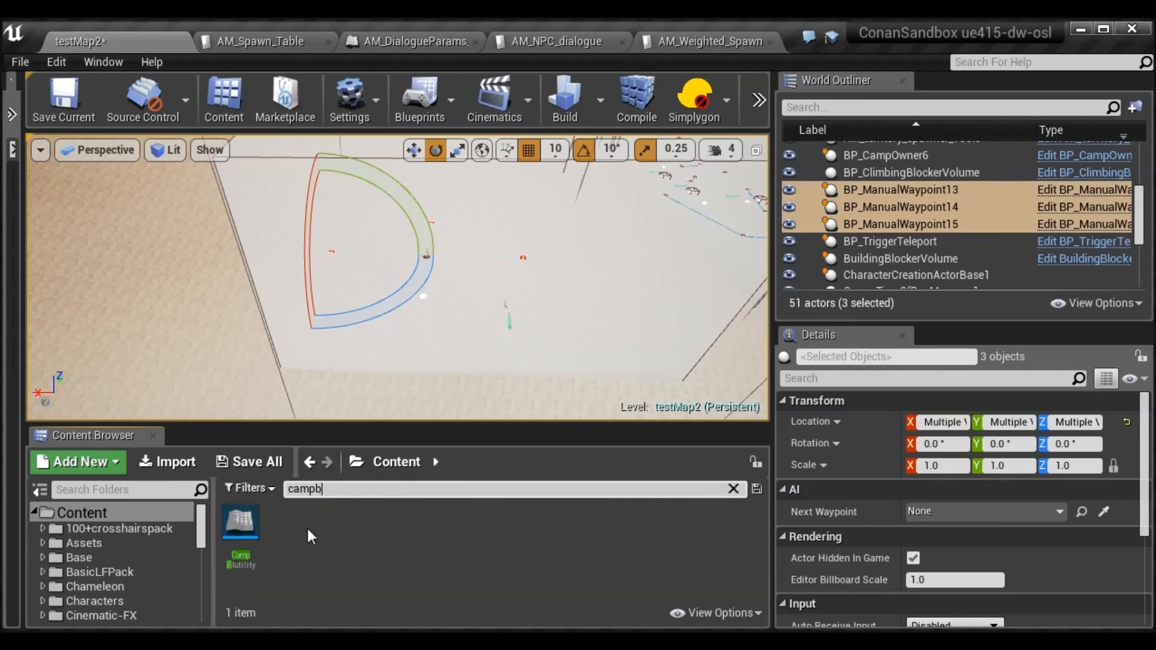
{"action": "left_click", "coordinate": [235, 518]}
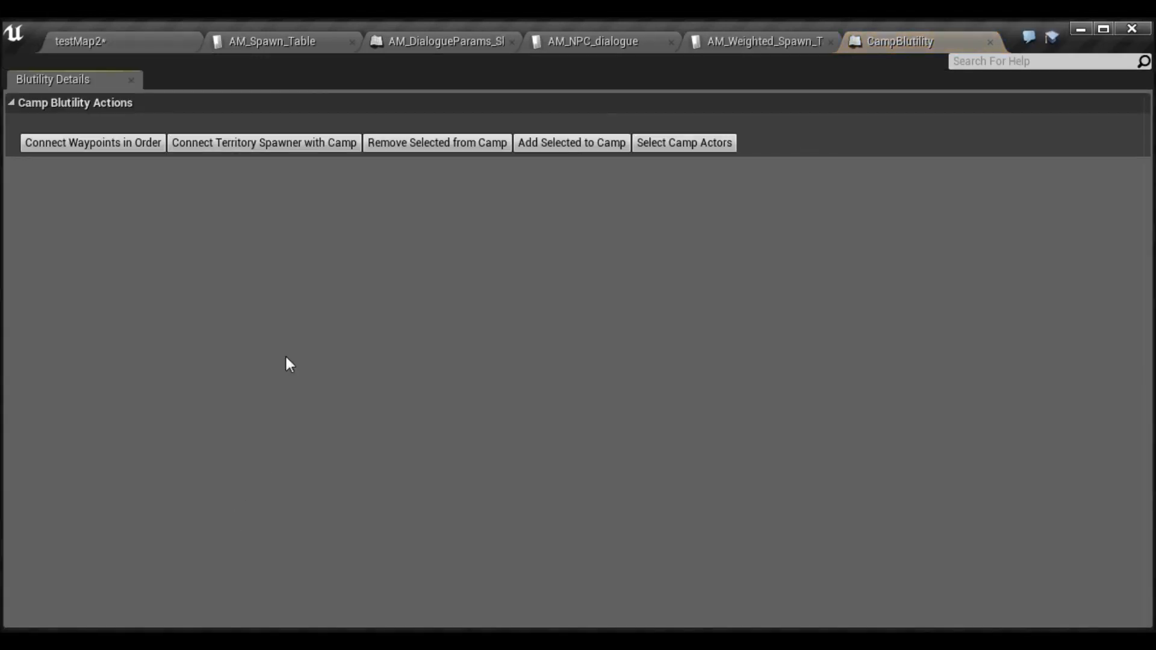
{"action": "middle_click", "coordinate": [877, 43]}
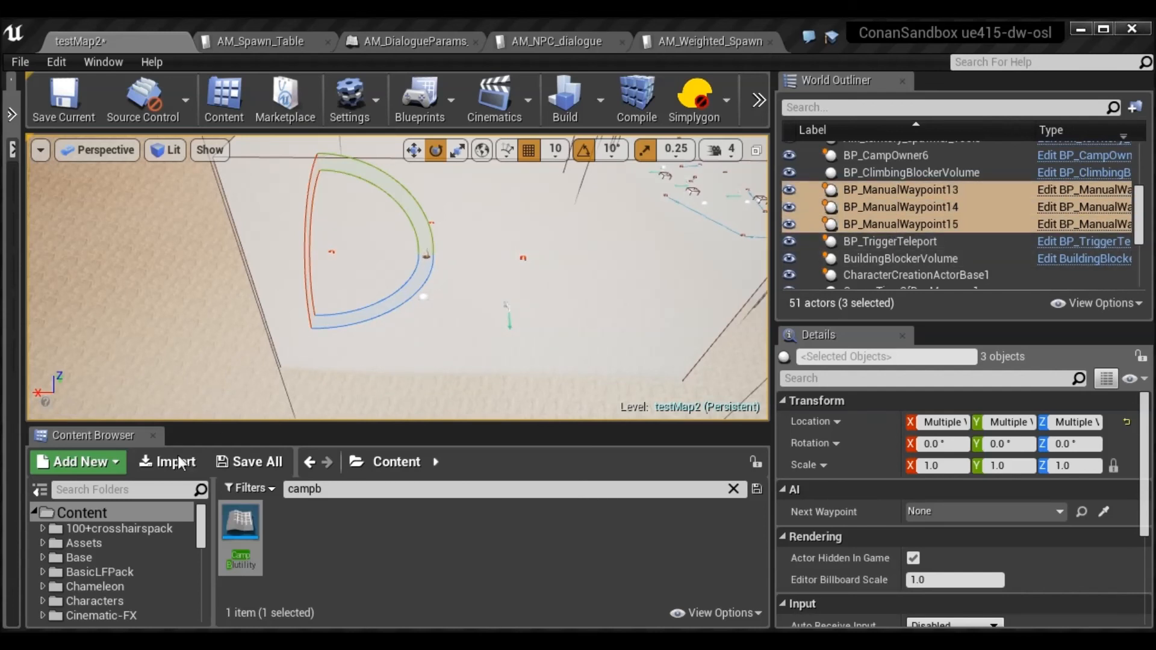
{"action": "left_click", "coordinate": [160, 516]}
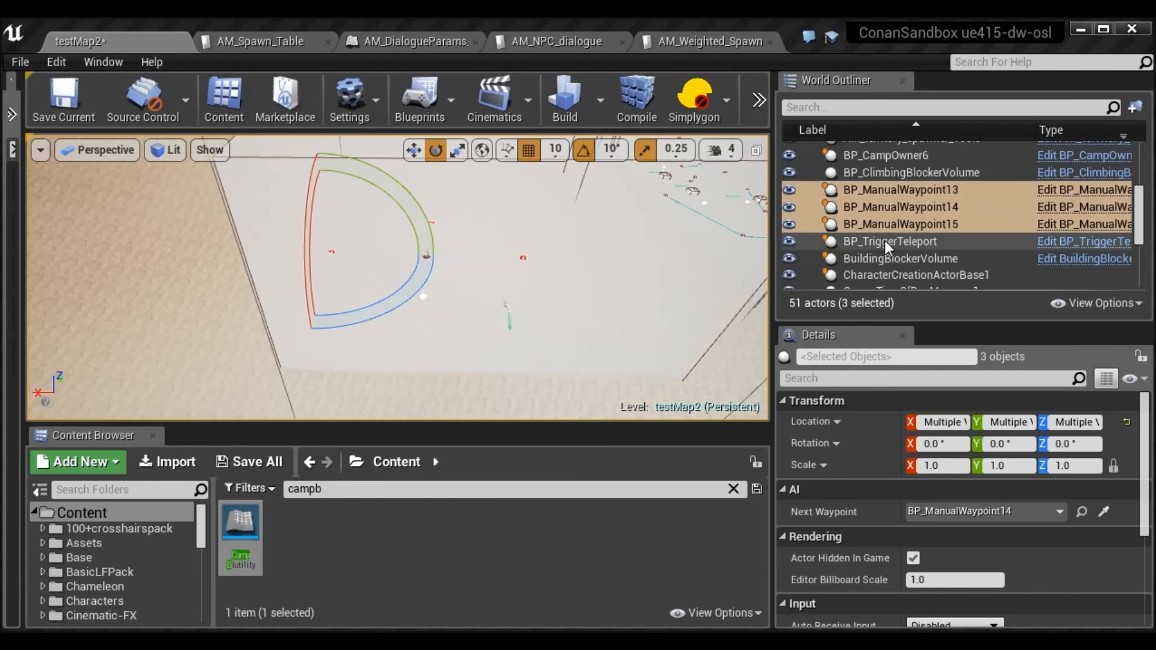
Parent AM_manual_spawnpoint_slave2 to AM_territory_spawner_Slave2
{"action": "scroll", "coordinate": [890, 239], "scroll_direction": "up", "scroll_amount": 3}
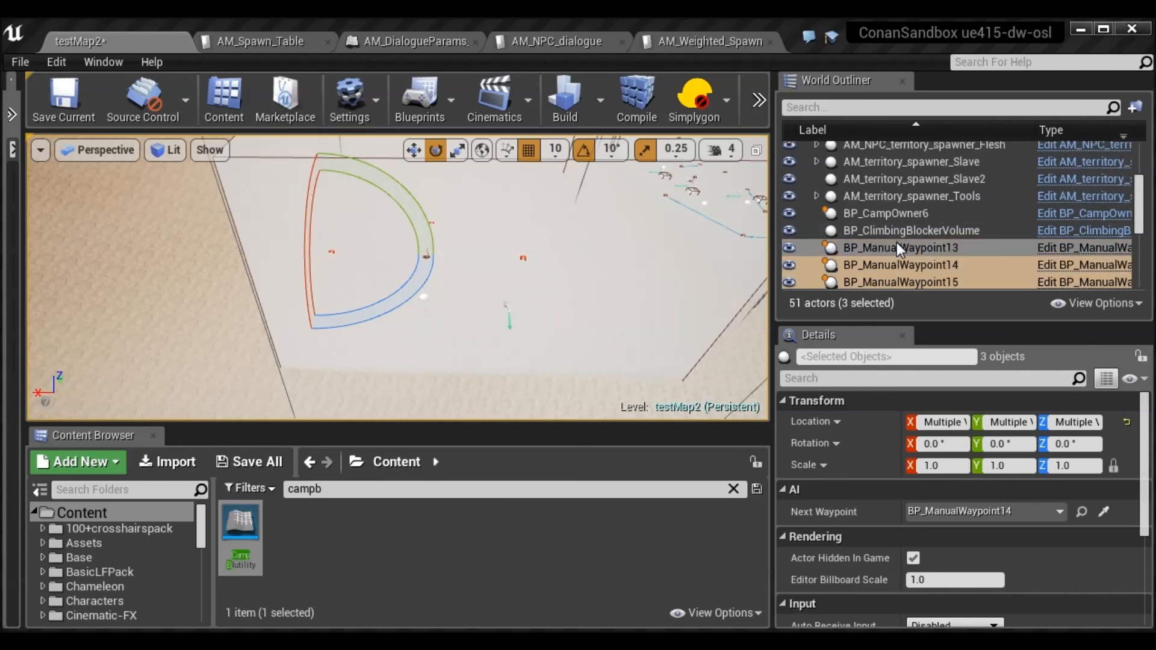
{"action": "scroll", "coordinate": [881, 246], "scroll_direction": "down", "scroll_amount": 2}
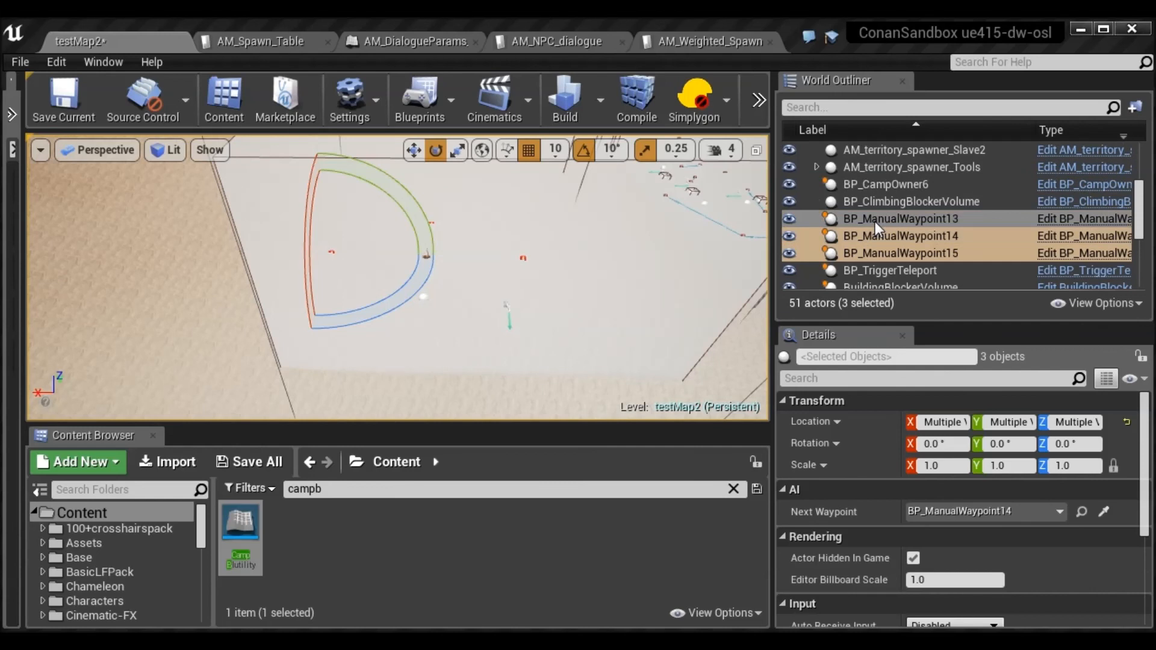
{"action": "scroll", "coordinate": [884, 236], "scroll_direction": "up", "scroll_amount": 10}
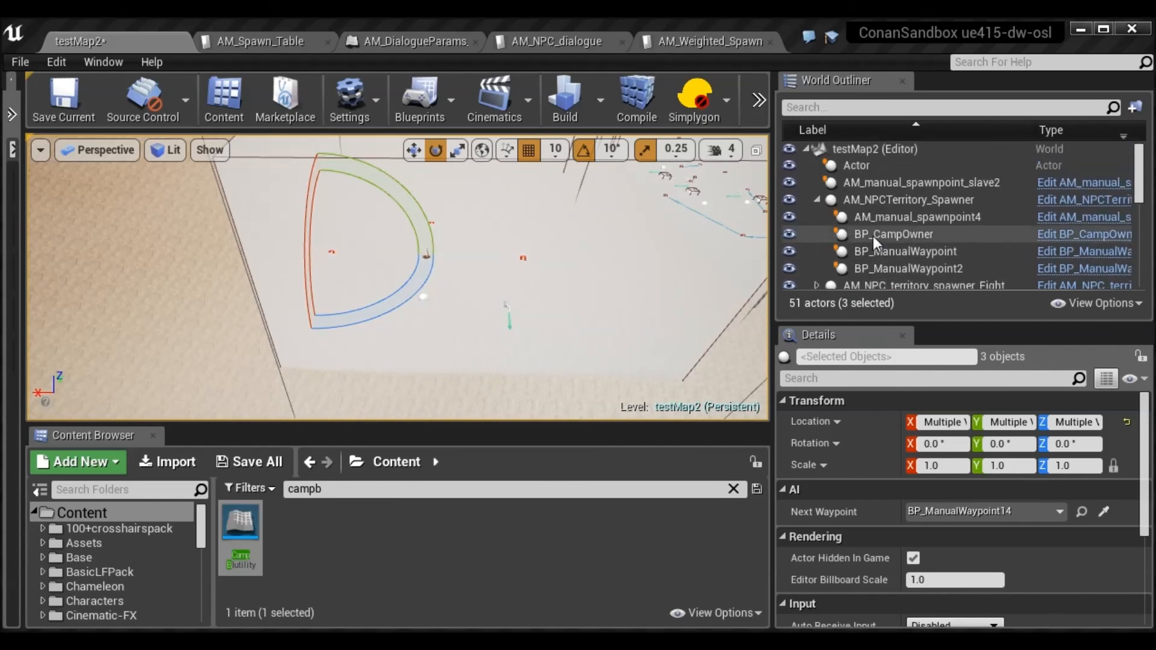
{"action": "left_click", "coordinate": [830, 203]}
{"action": "left_click", "coordinate": [816, 200]}
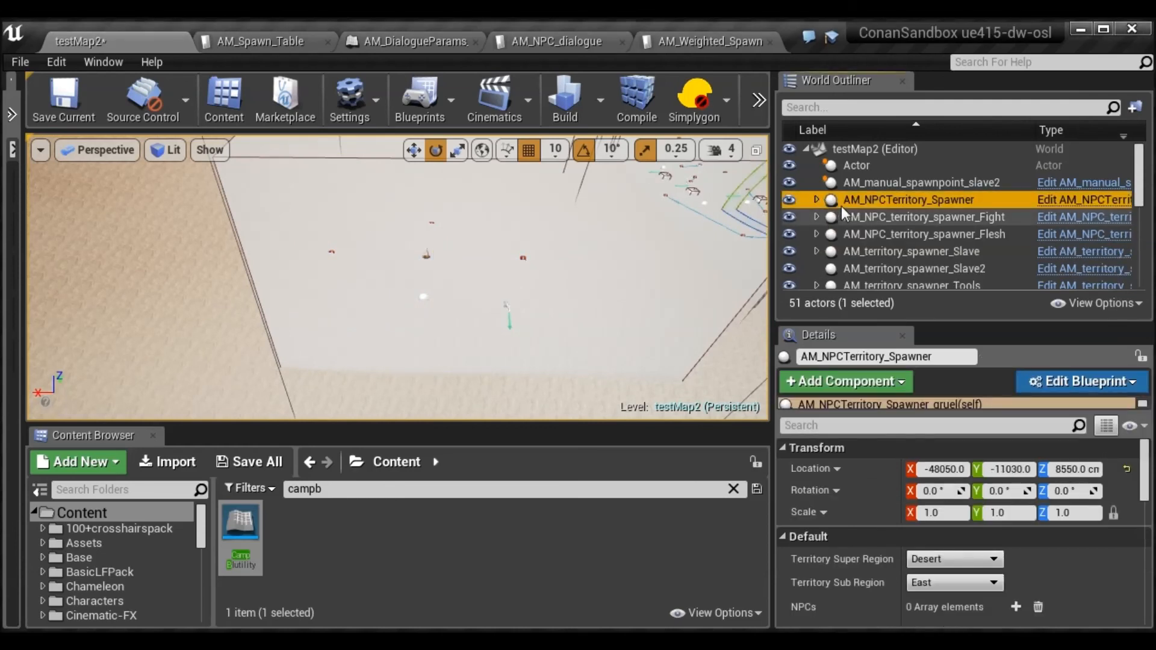
{"action": "left_click", "coordinate": [888, 185]}
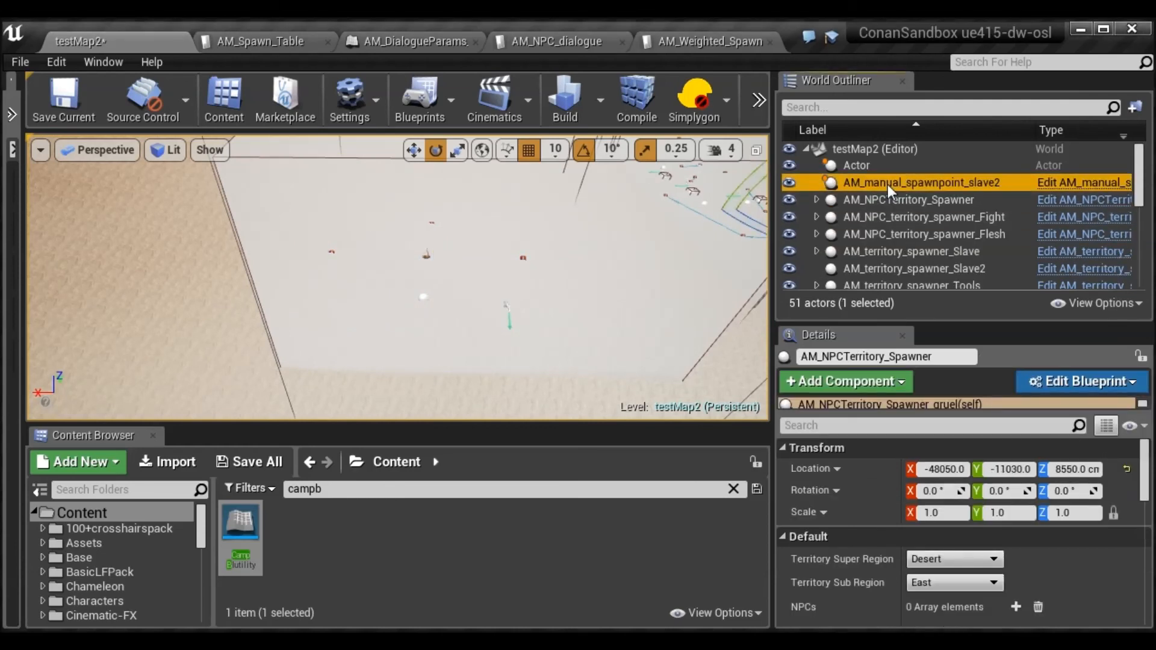
{"action": "scroll", "coordinate": [891, 195], "scroll_direction": "down", "scroll_amount": 2}
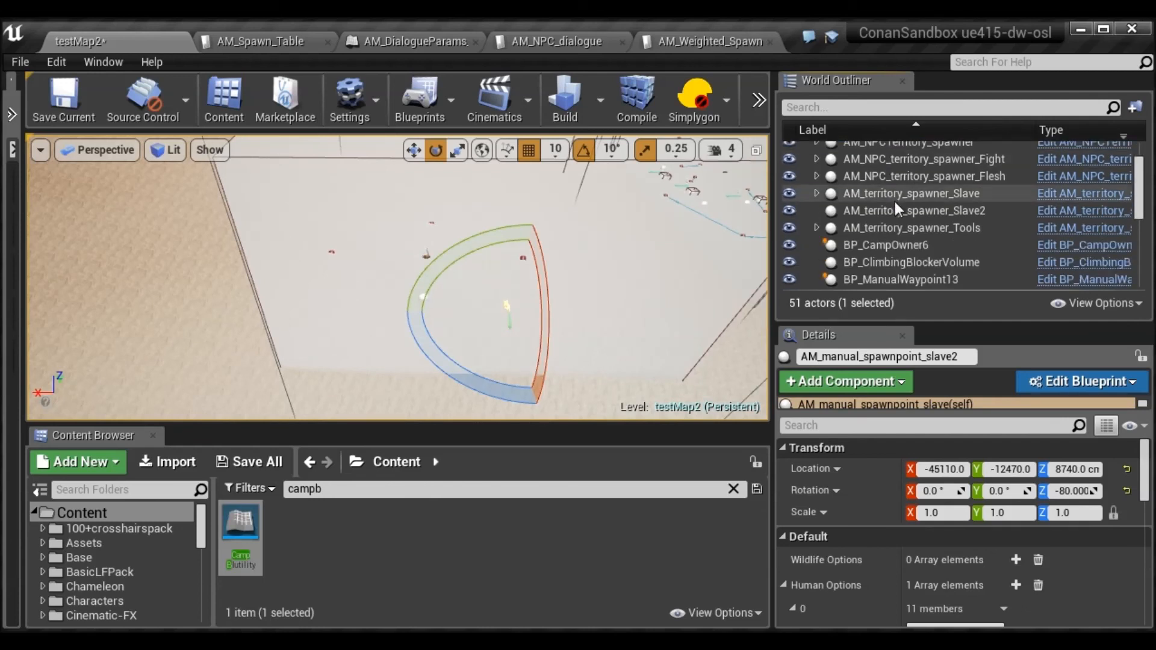
{"action": "scroll", "coordinate": [893, 199], "scroll_direction": "down", "scroll_amount": 4}
{"action": "scroll", "coordinate": [906, 258], "scroll_direction": "up", "scroll_amount": 4}
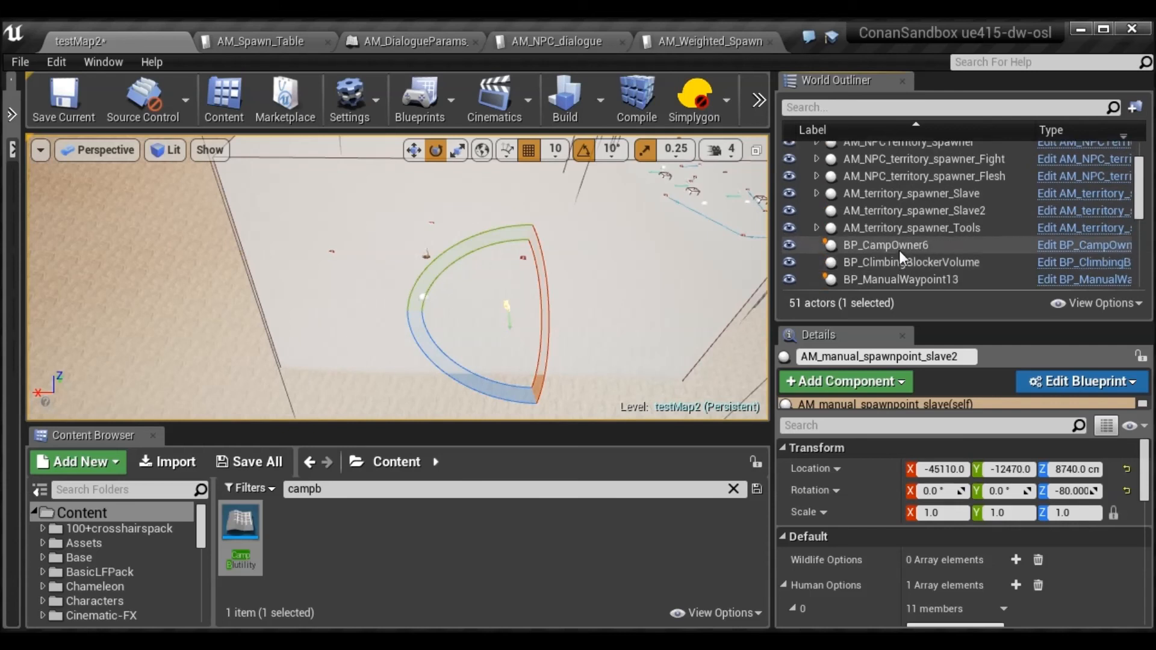
{"action": "left_click", "coordinate": [905, 210]}
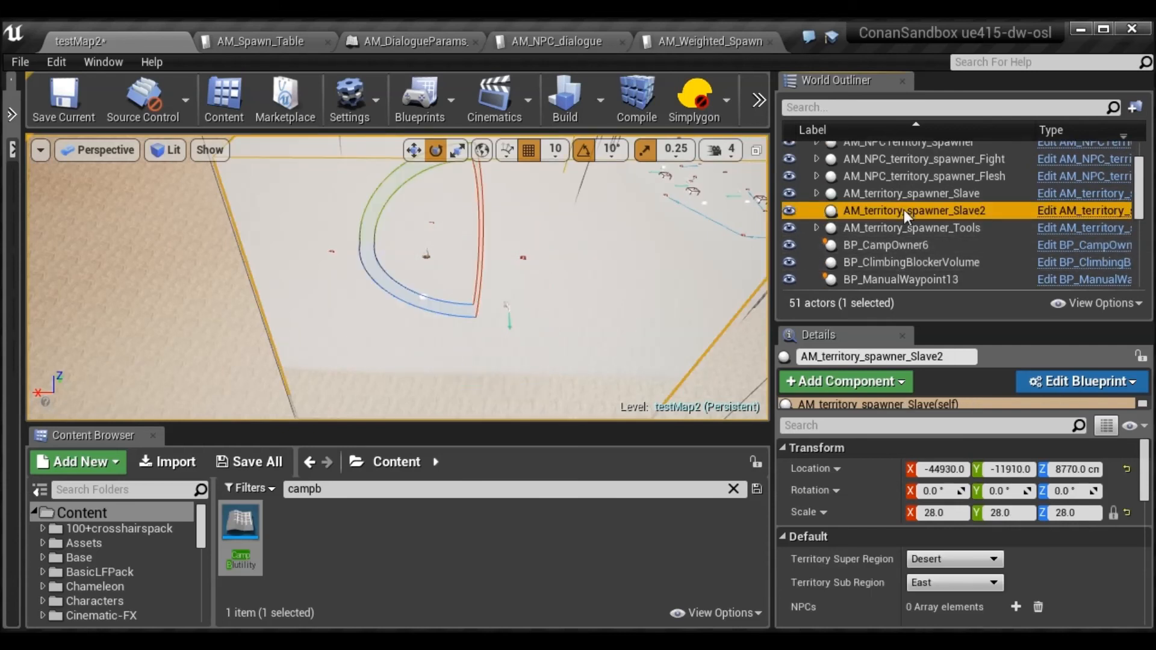
{"action": "scroll", "coordinate": [886, 213], "scroll_direction": "up", "scroll_amount": 2}
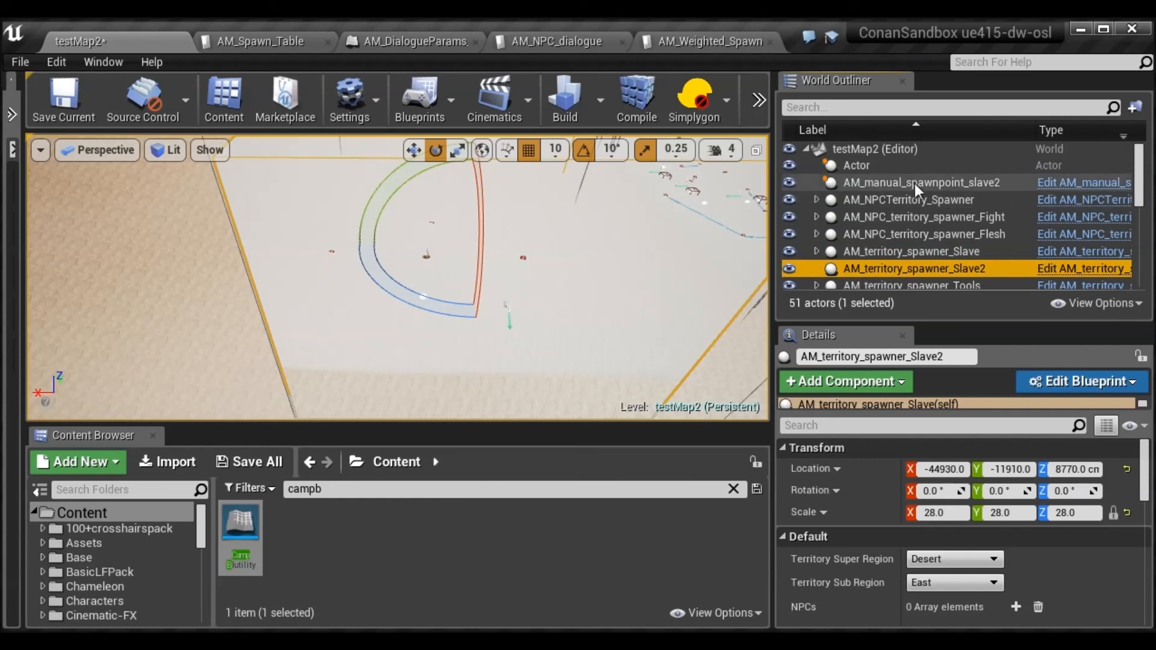
{"action": "left_click", "coordinate": [915, 183]}
{"action": "left_click_drag", "start_coordinate": [877, 266], "coordinate": [876, 269]}
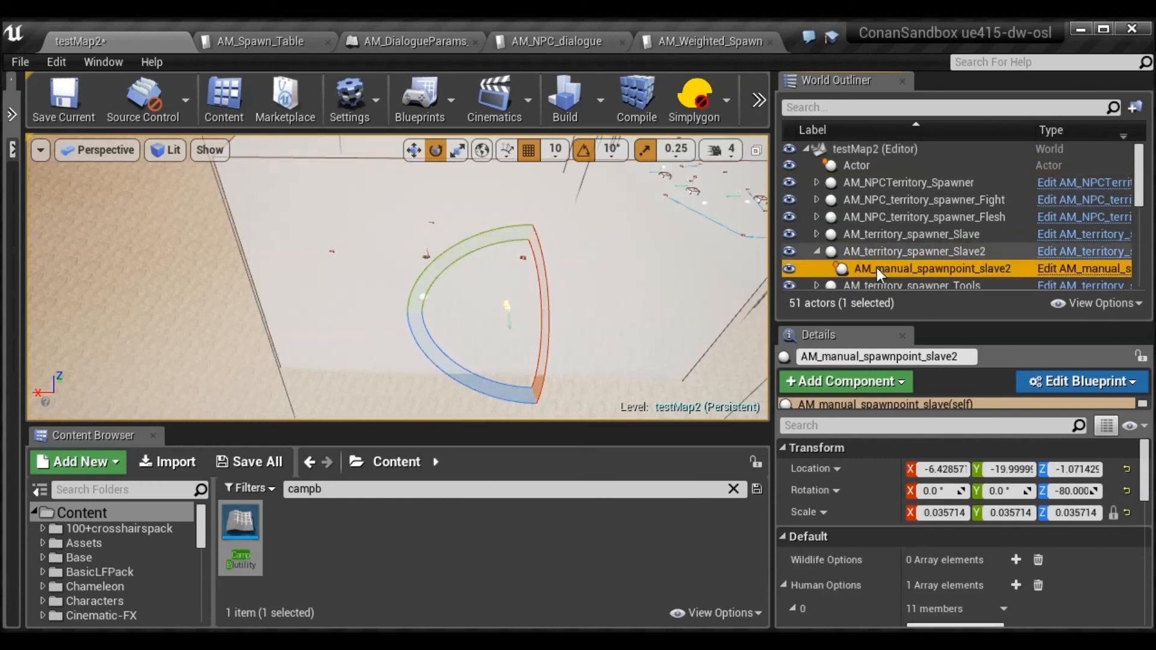
Parent BP_CampOwner6 to AM_territory_spawner_Slave2, alongside the manual spawn point
{"action": "scroll", "coordinate": [855, 240], "scroll_direction": "down", "scroll_amount": 3}
{"action": "scroll", "coordinate": [870, 240], "scroll_direction": "down", "scroll_amount": 1}
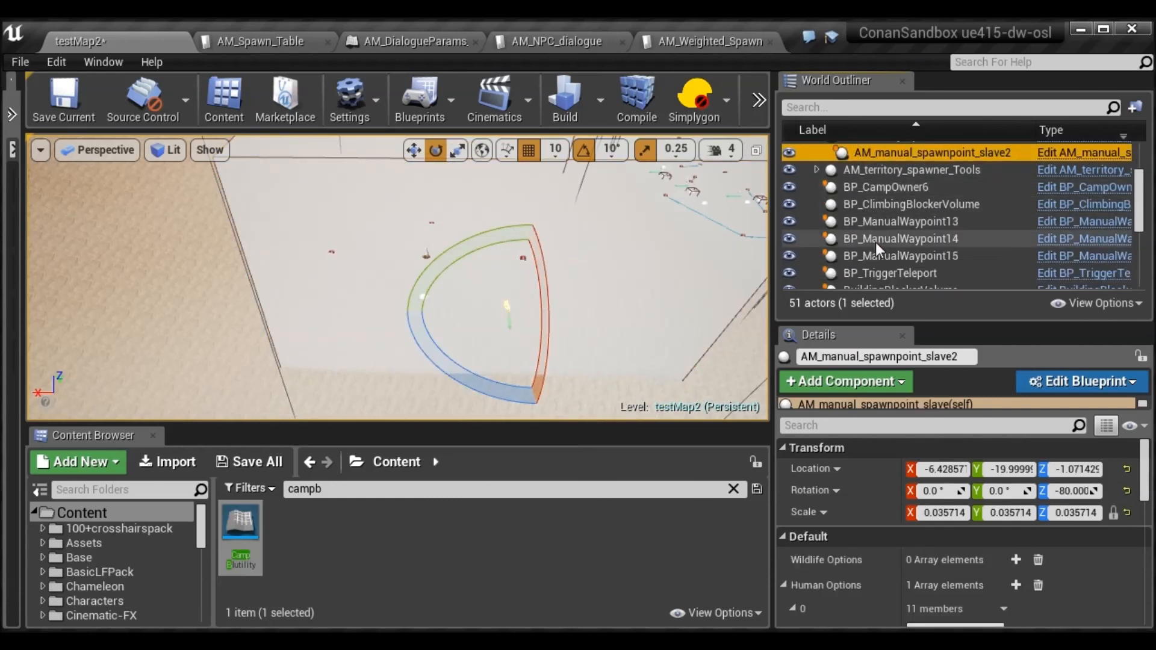
{"action": "left_click", "coordinate": [877, 188]}
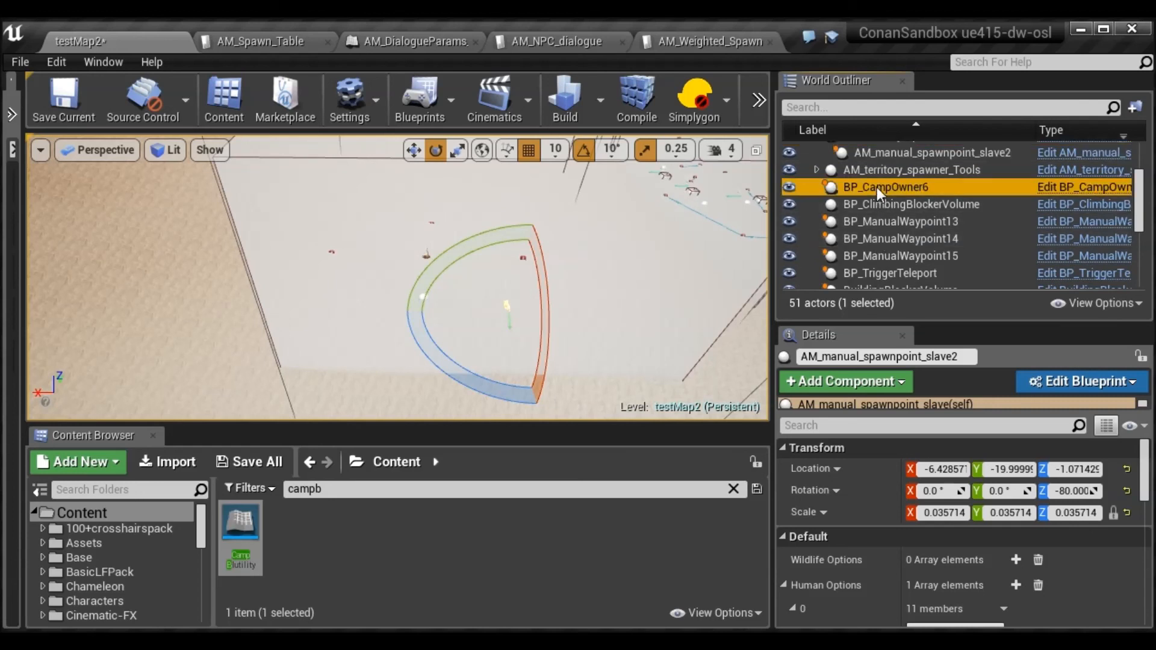
{"action": "scroll", "coordinate": [877, 181], "scroll_direction": "up", "scroll_amount": 2}
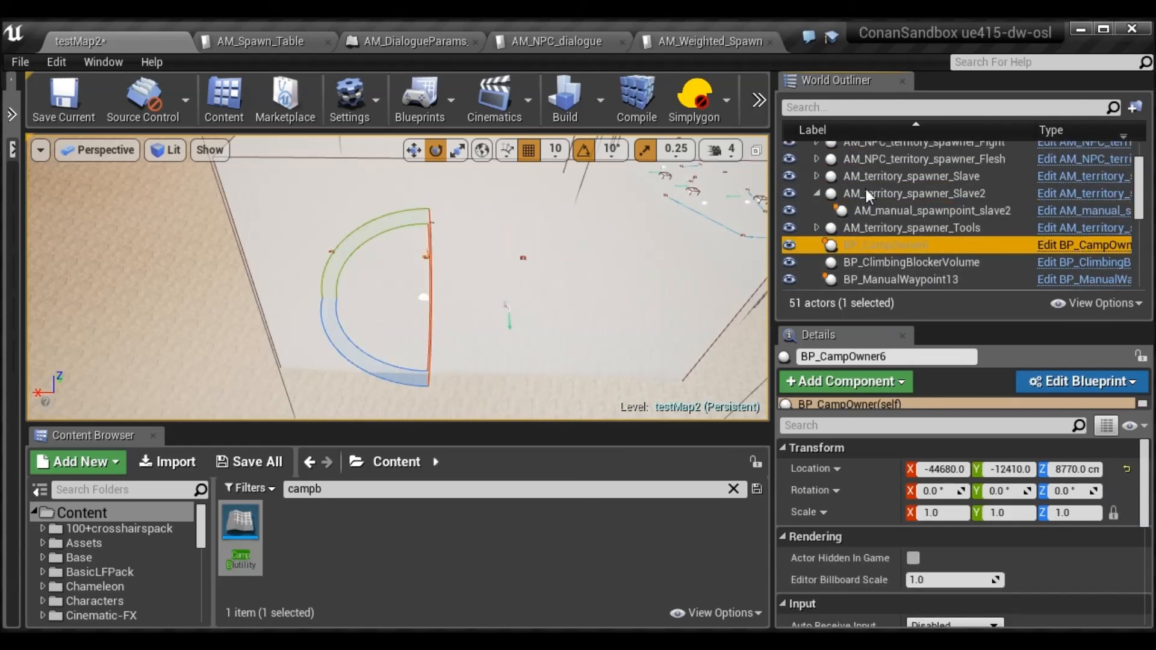
{"action": "left_click_drag", "start_coordinate": [866, 189], "coordinate": [866, 189]}
{"action": "scroll", "coordinate": [874, 223], "scroll_direction": "down", "scroll_amount": 2}
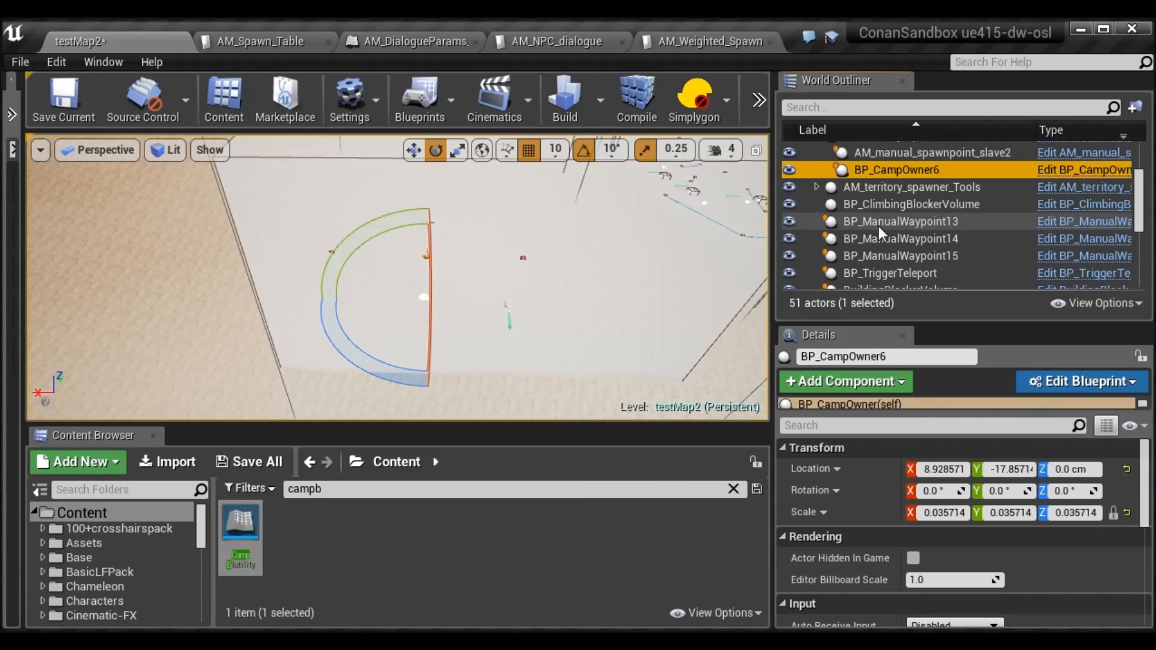
Parent the three waypoints BP_ManualWaypoint13, 14 and 15 together to AM_territory_spawner_Slave2 and check its hierarchy
{"action": "left_click", "coordinate": [898, 220]}
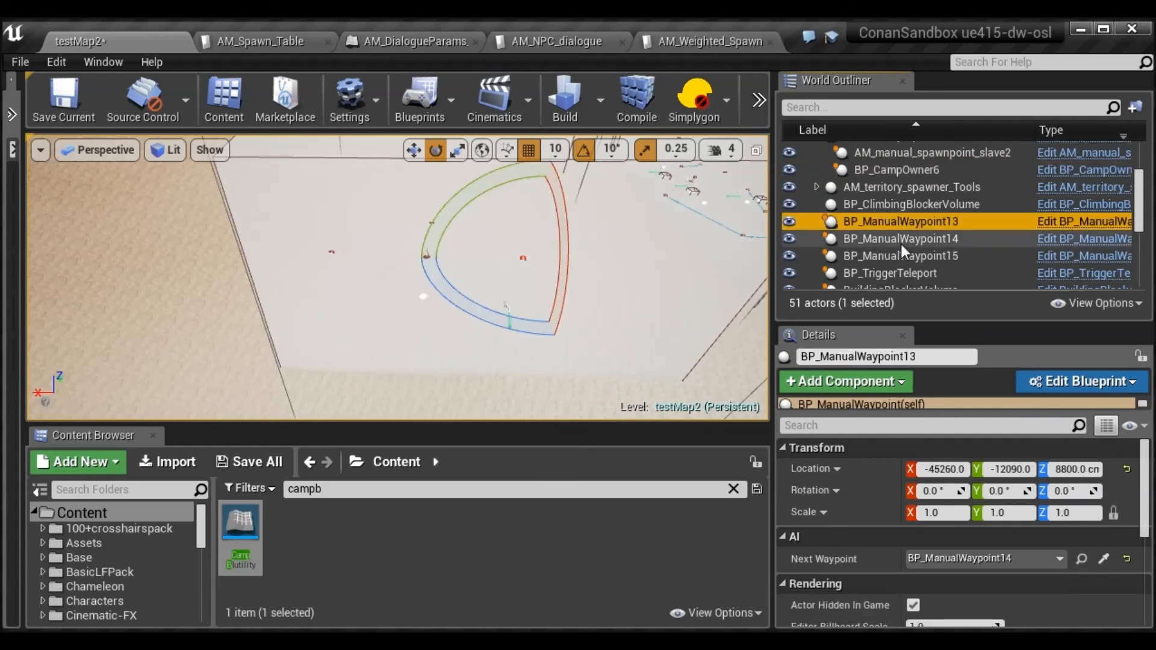
{"action": "left_click", "coordinate": [906, 258], "text": "shift"}
{"action": "scroll", "coordinate": [895, 247], "scroll_direction": "up", "scroll_amount": 1}
{"action": "left_click_drag", "start_coordinate": [880, 250], "coordinate": [877, 166]}
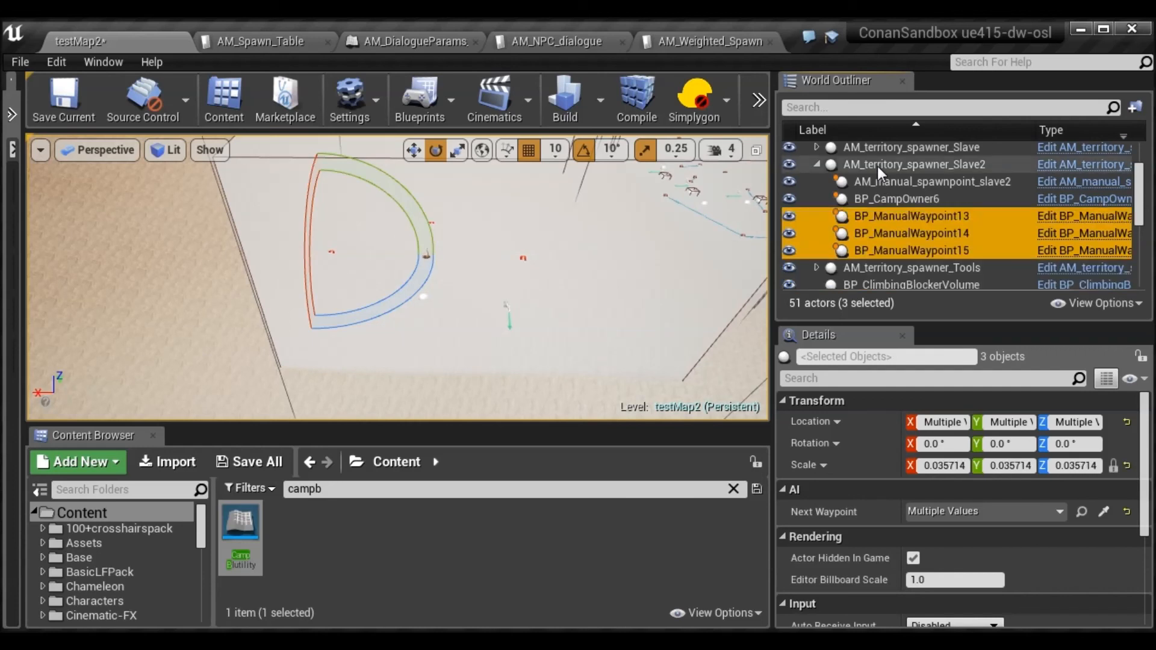
{"action": "left_click", "coordinate": [816, 164]}
{"action": "left_click", "coordinate": [816, 164]}
{"action": "left_click", "coordinate": [816, 165]}
{"action": "left_click", "coordinate": [817, 164]}
Select AM_territory_spawner_Slave2 with all its child actors, connect the territory spawner with the camp, and add the selection to the camp using CampBlutility
{"action": "left_click", "coordinate": [913, 167]}
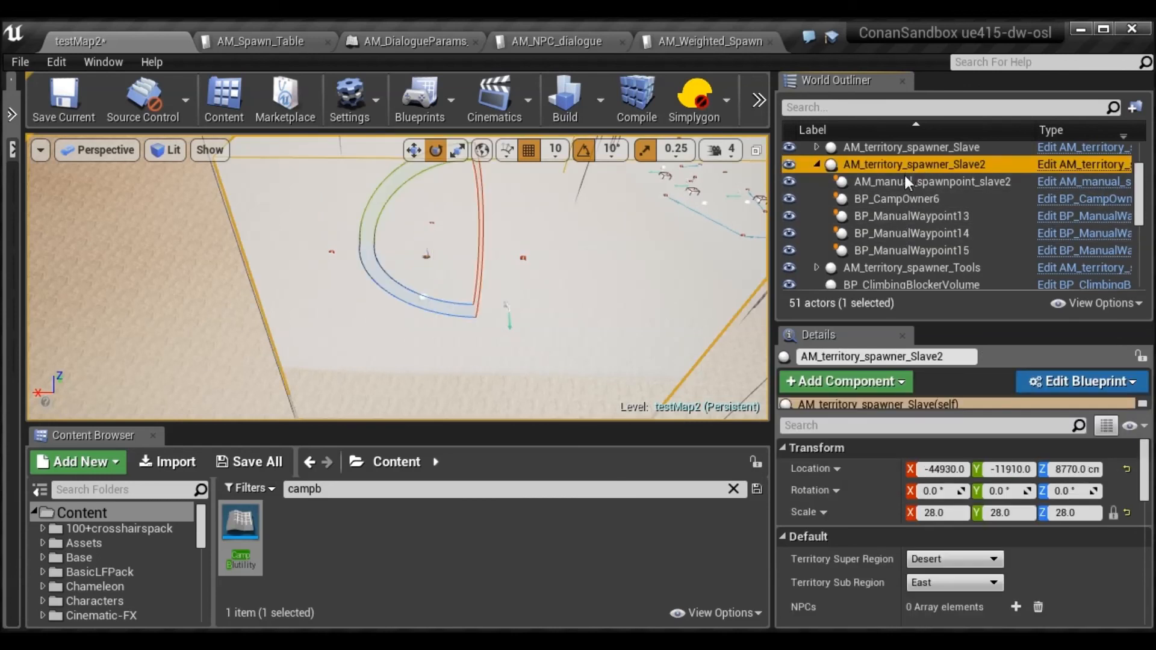
{"action": "left_click", "coordinate": [902, 179], "text": "ctrl"}
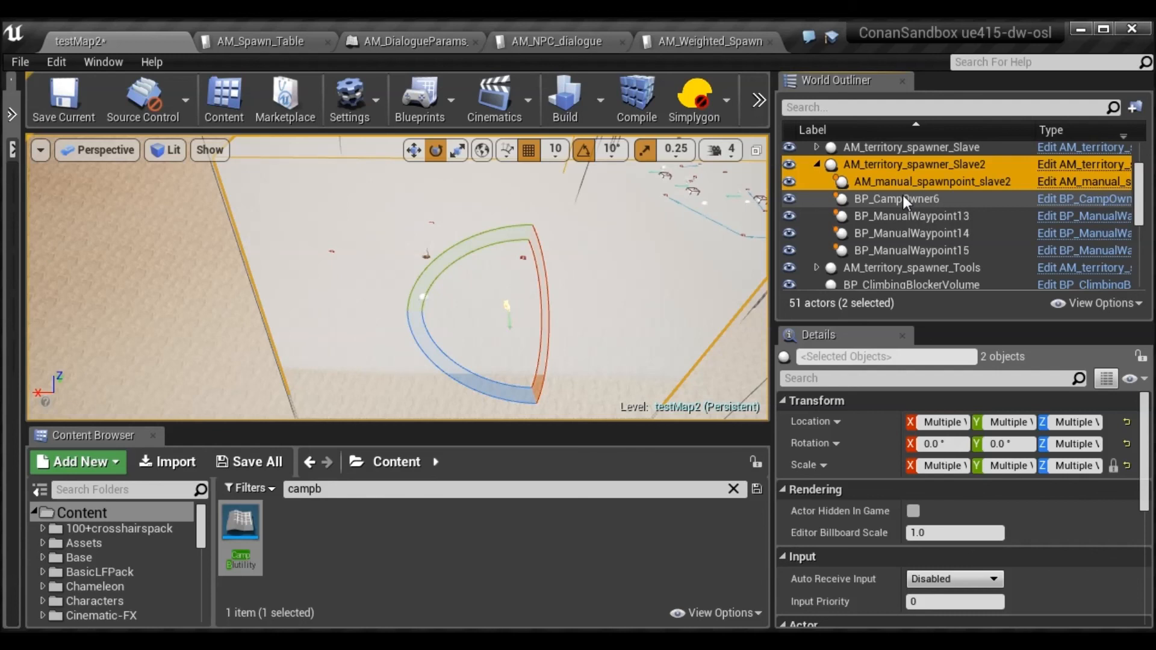
{"action": "left_click", "coordinate": [903, 198], "text": "ctrl"}
{"action": "left_click", "coordinate": [901, 217], "text": "ctrl"}
{"action": "left_click", "coordinate": [899, 234], "text": "ctrl"}
{"action": "left_click", "coordinate": [899, 247], "text": "ctrl"}
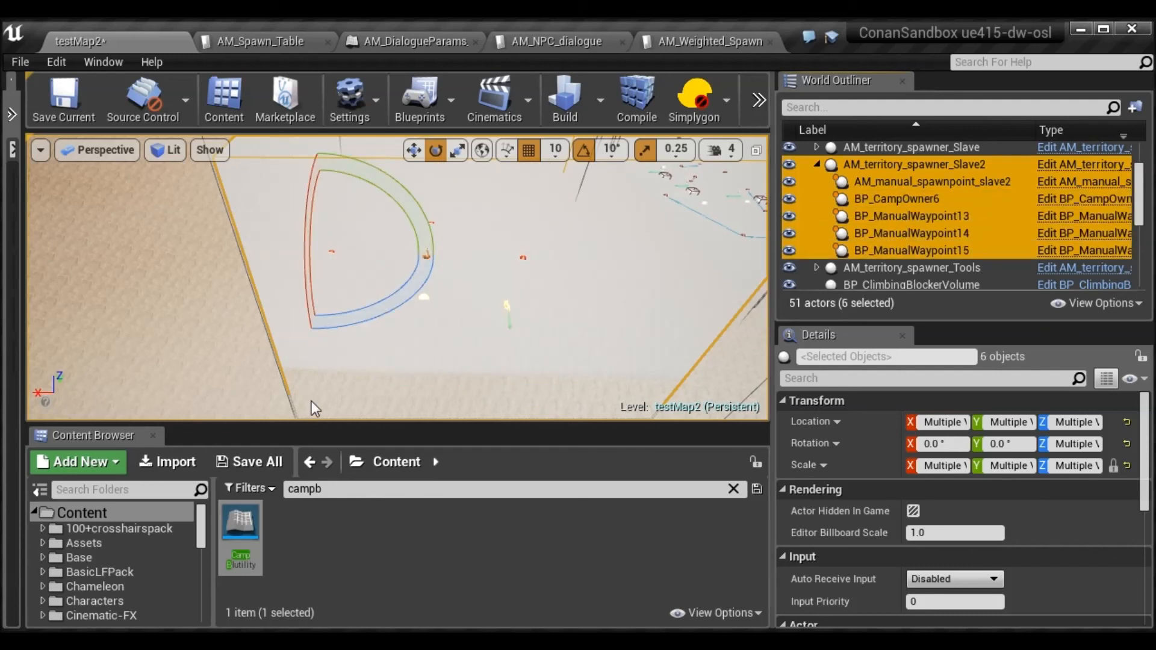
{"action": "left_click", "coordinate": [315, 516]}
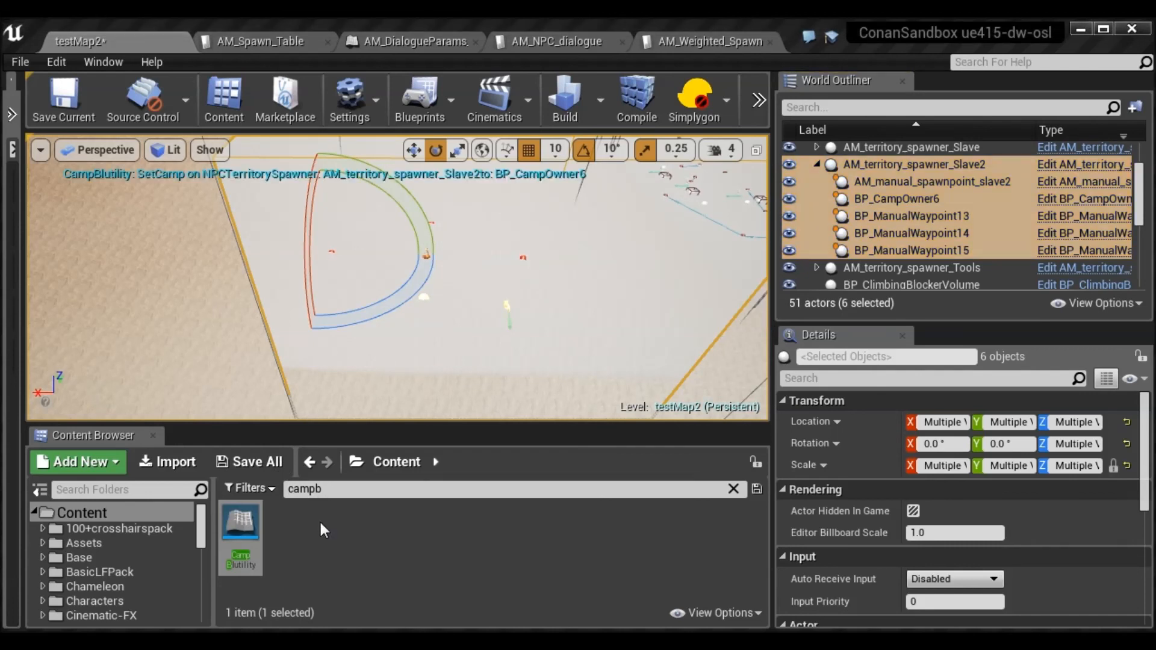
{"action": "left_click", "coordinate": [608, 521]}
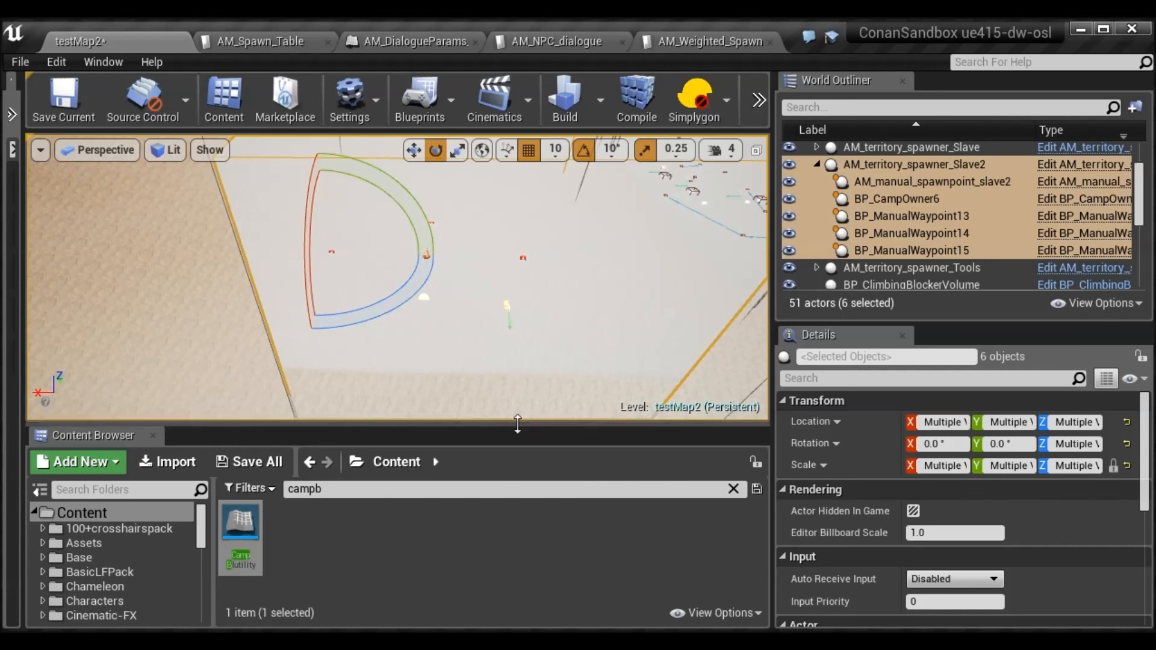
Enlarge the level viewport and start a play session in testMap2
{"action": "left_click_drag", "start_coordinate": [518, 425], "coordinate": [514, 564]}
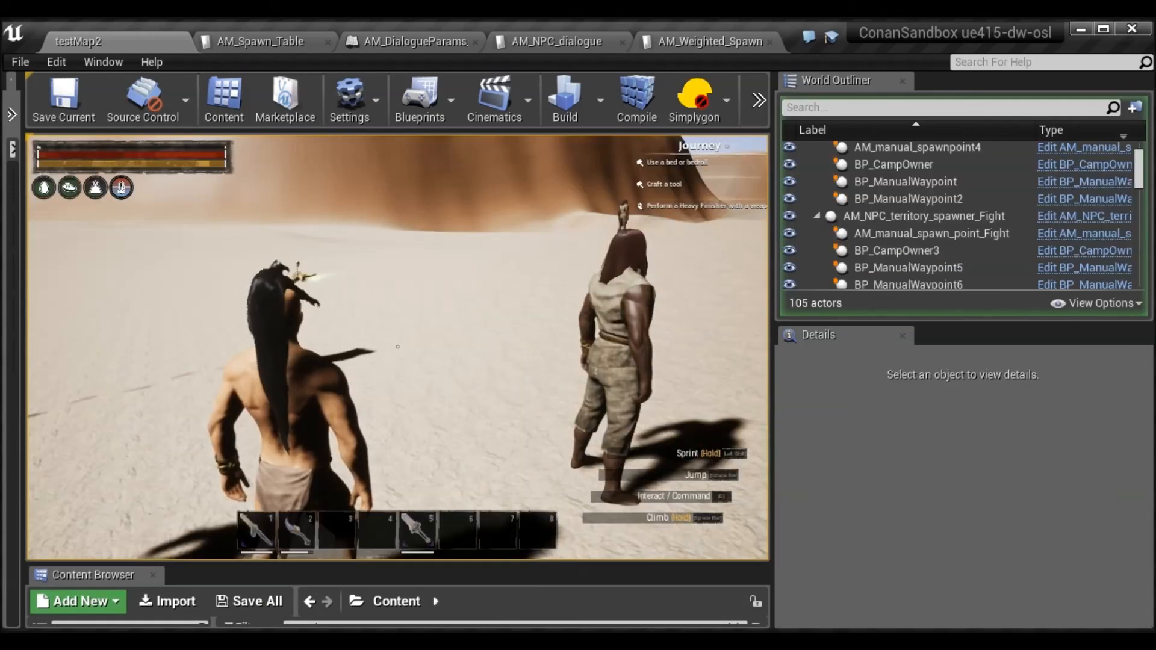
Run across the desert to the Slave fighter NPC in the play session and try talking to it
{"action": "key", "text": "w"}
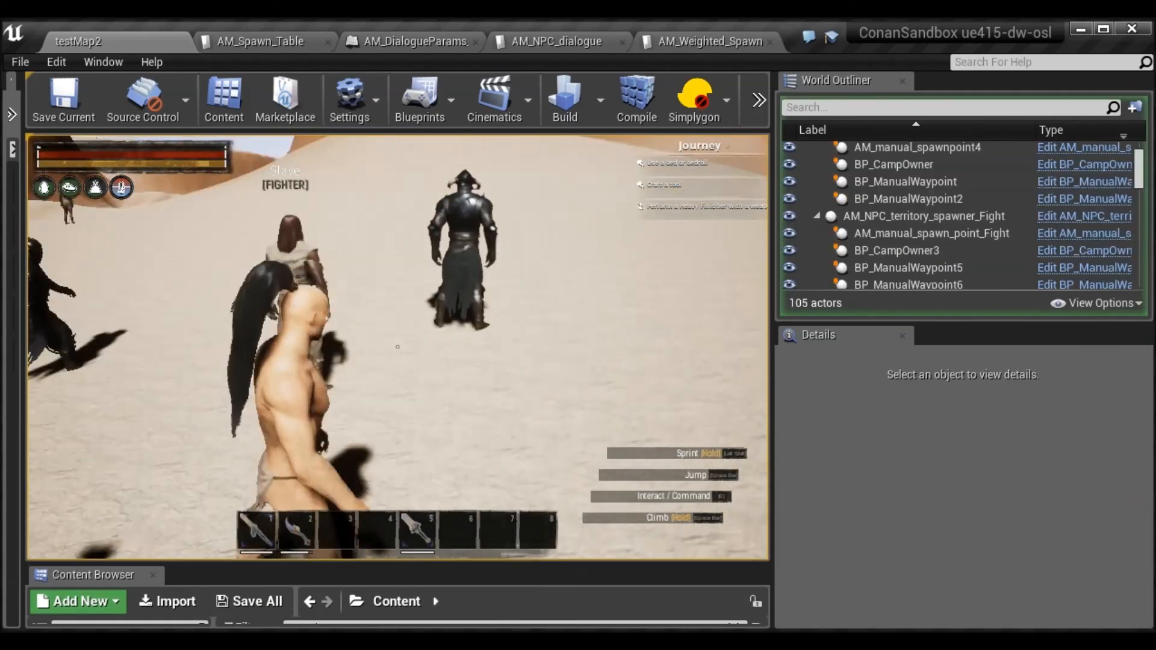
{"action": "key", "text": "w"}
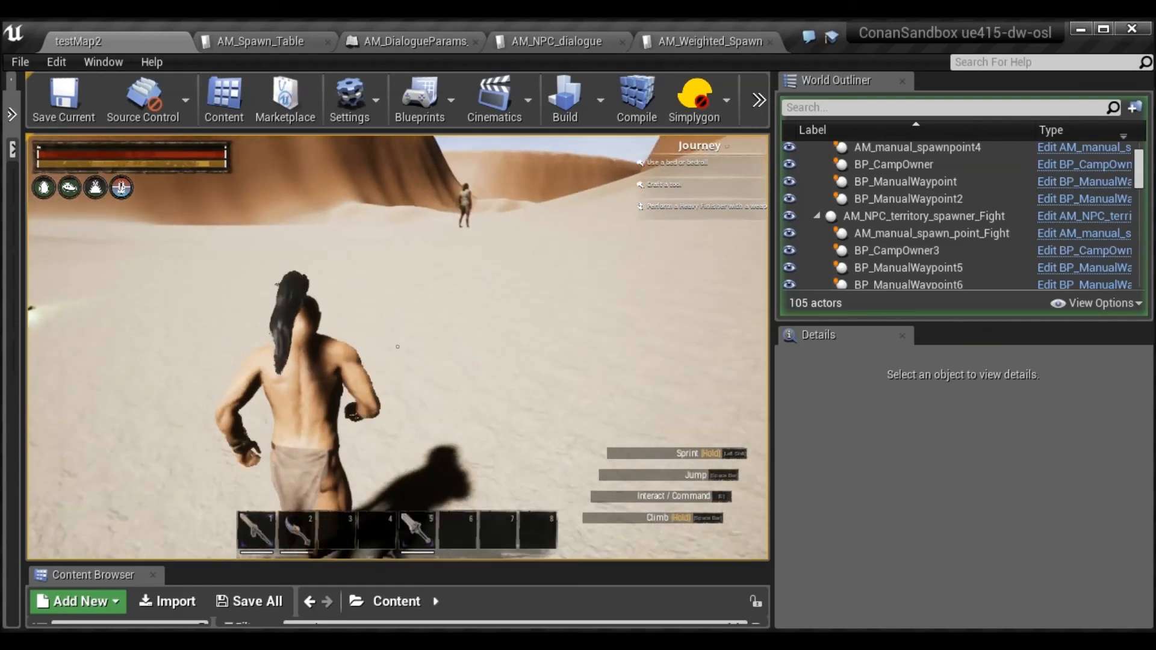
{"action": "key", "text": "shift+w"}
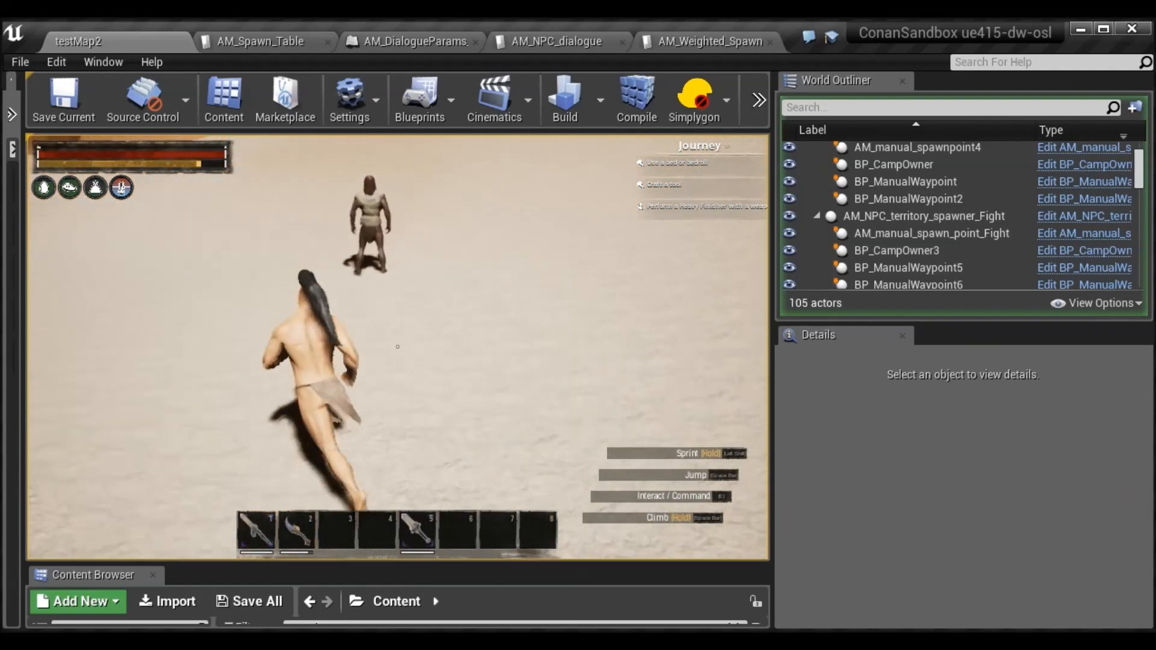
{"action": "key", "text": "w"}
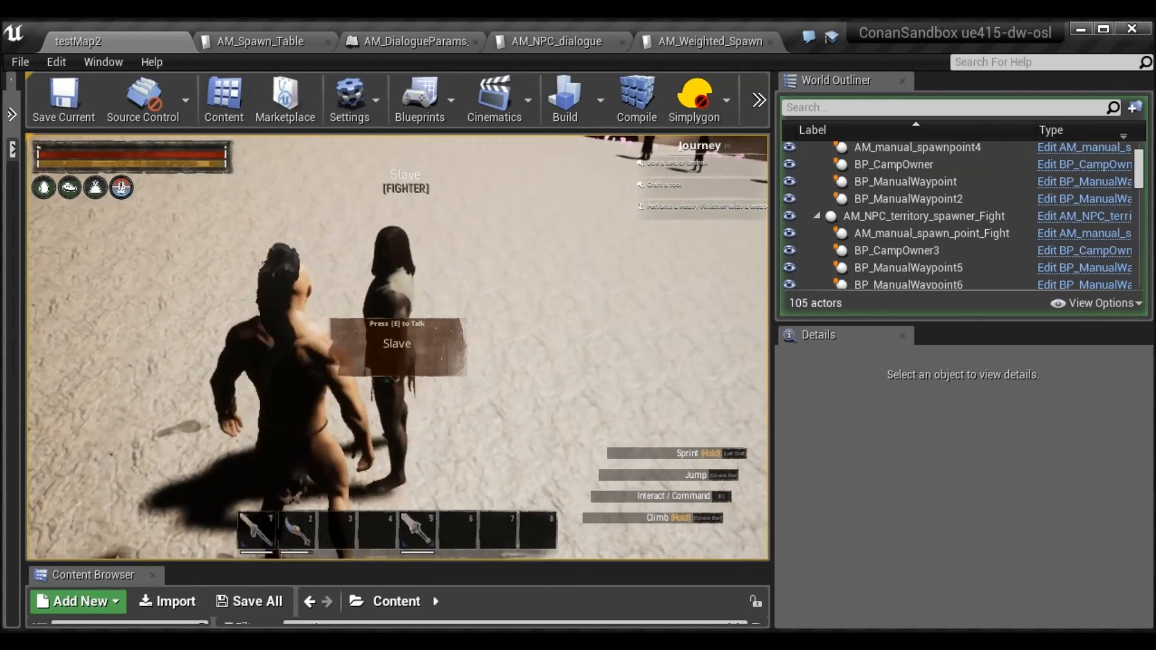
{"action": "key", "text": "e"}
{"action": "left_click", "coordinate": [171, 353]}
{"action": "key", "text": "w"}
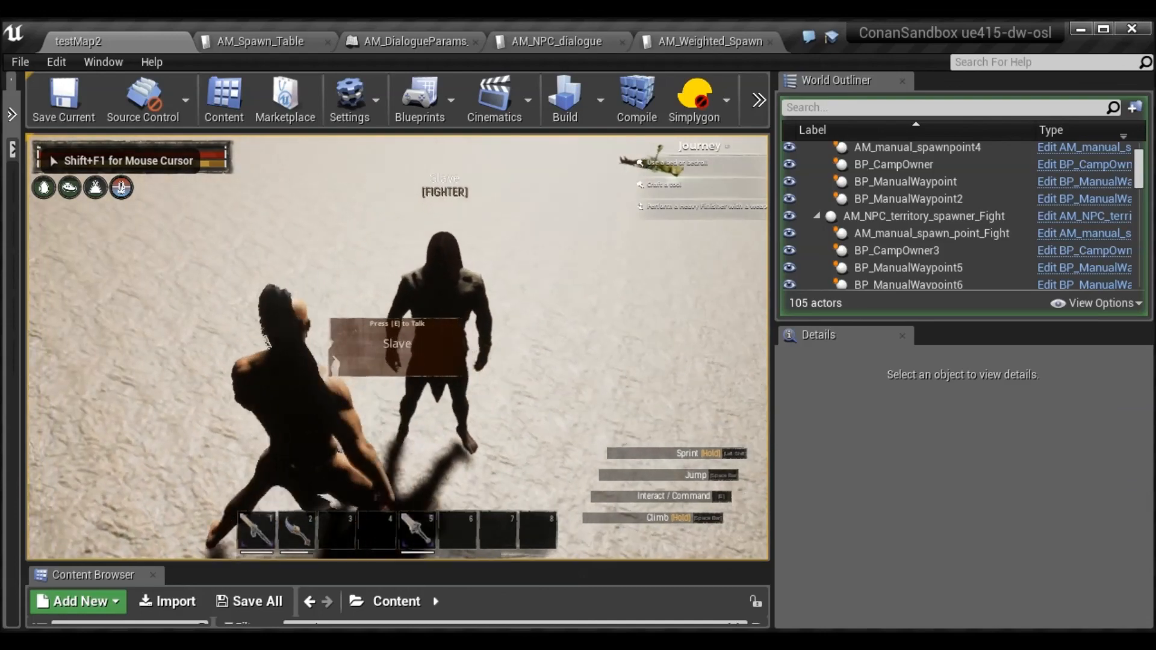
Circle the Slave NPC to examine its name label, talk prompt and behaviour from several sides
{"action": "key", "text": "d"}
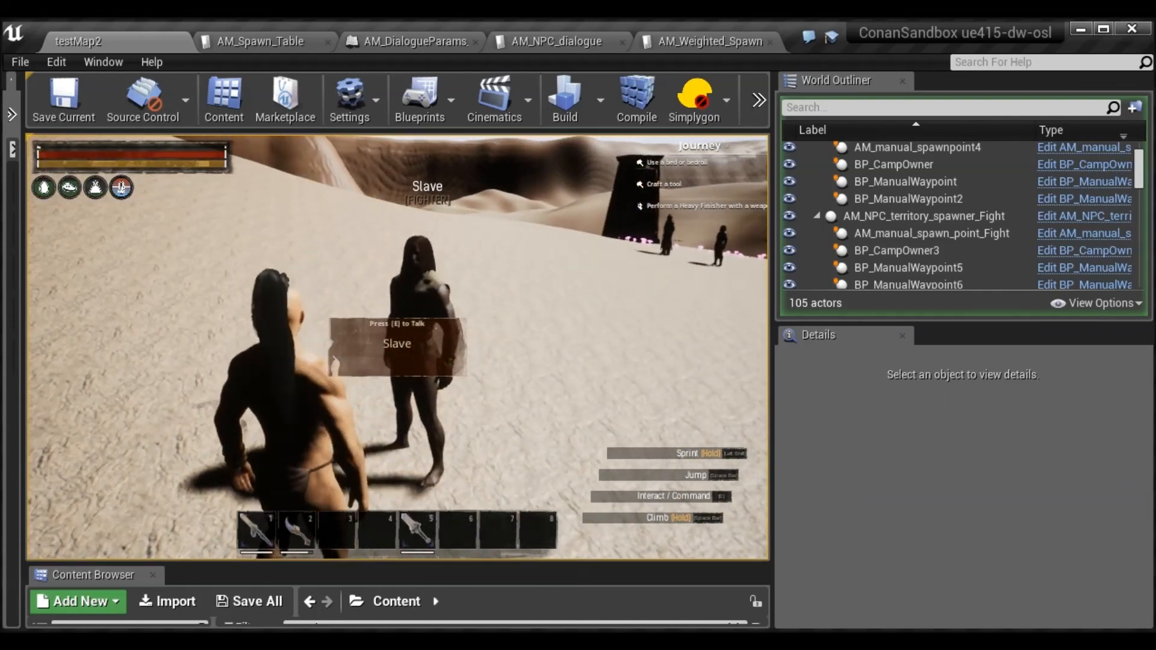
{"action": "key", "text": "a"}
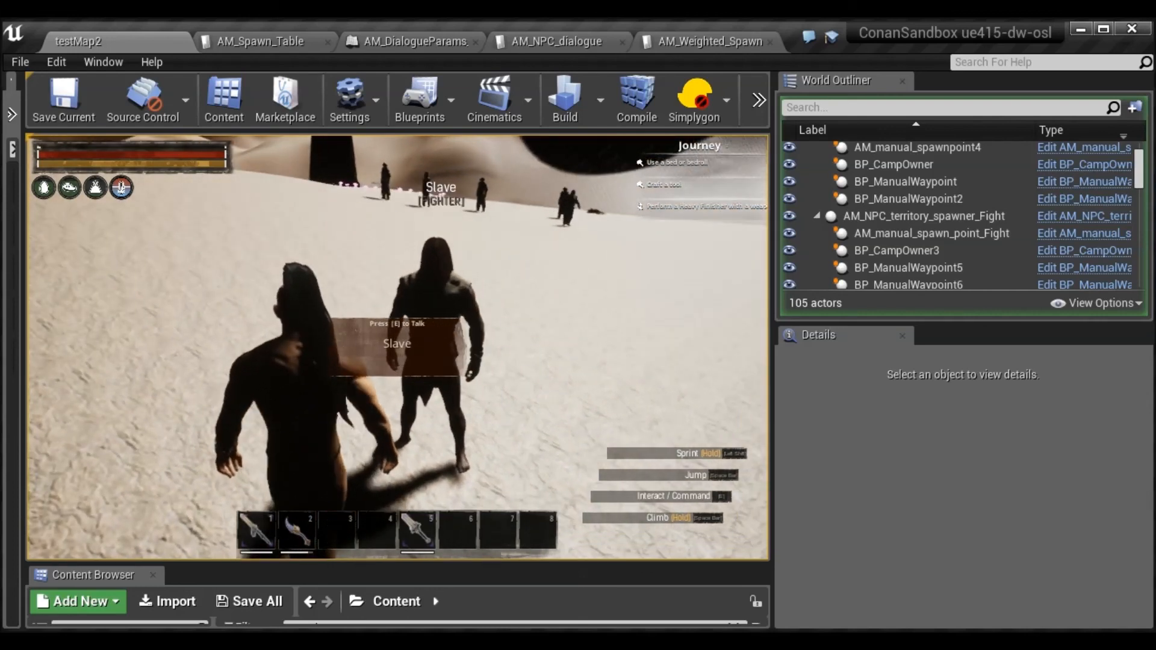
{"action": "key", "text": "d"}
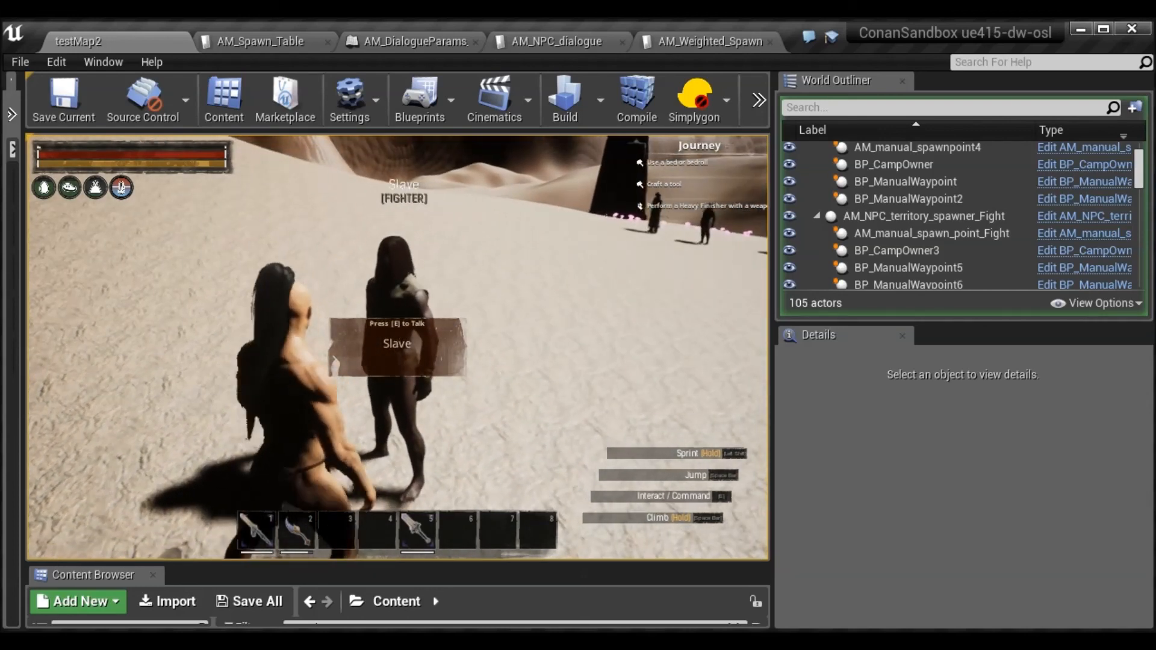
{"action": "key", "text": "a"}
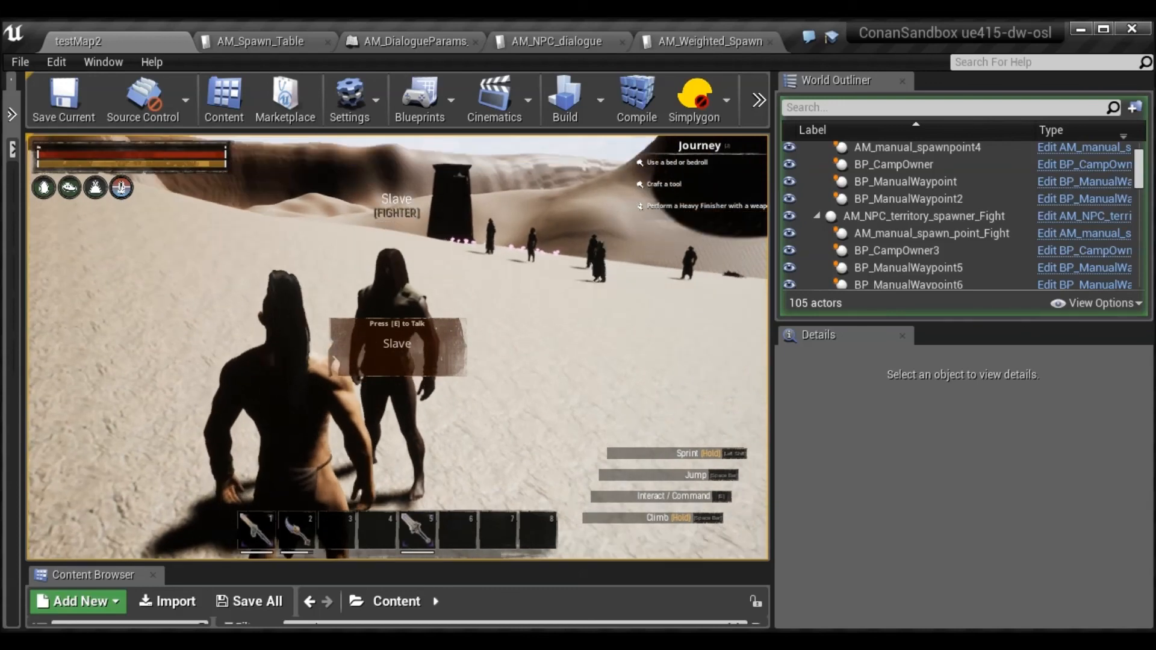
{"action": "key", "text": "d"}
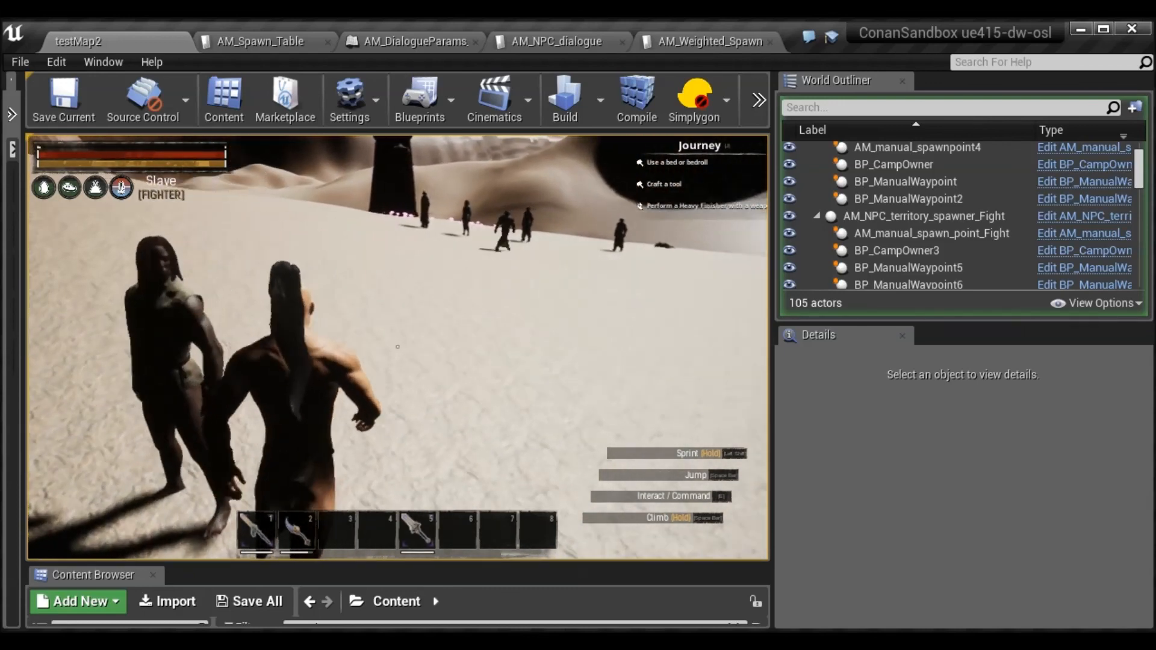
{"action": "key", "text": "a"}
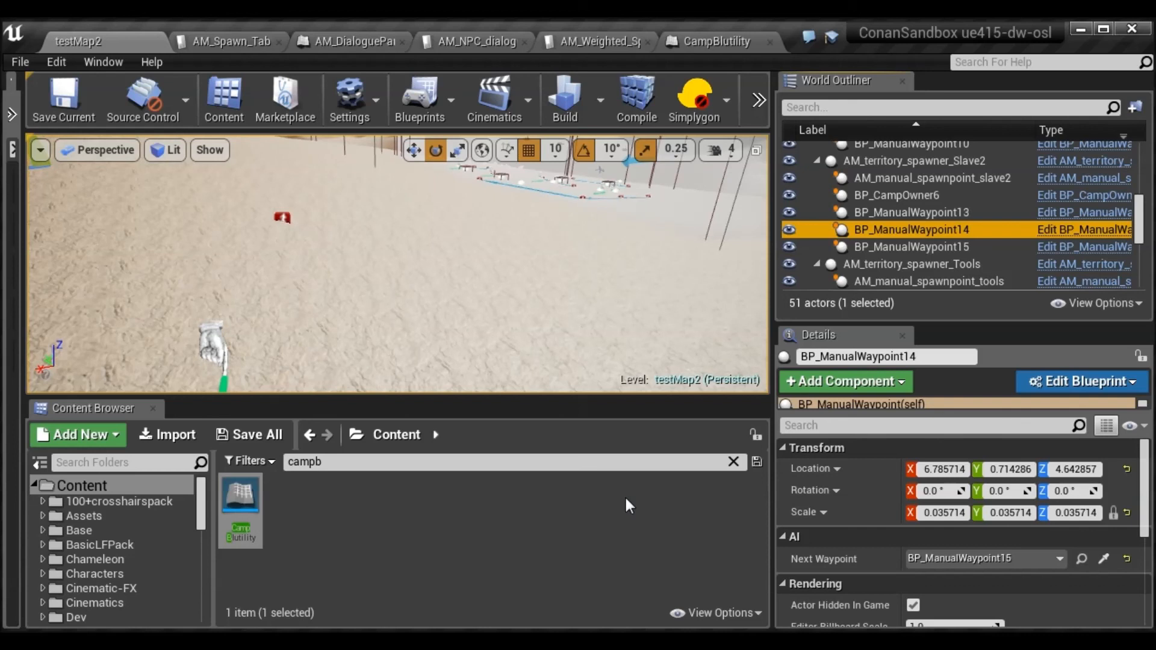
Close the AM_Spawn_Table, AM_DialogueParams, AM_NPC_dialogue and AM_Weighted_Spawn table editors, keeping CampBlutility and testMap2 open
{"action": "left_click", "coordinate": [730, 39]}
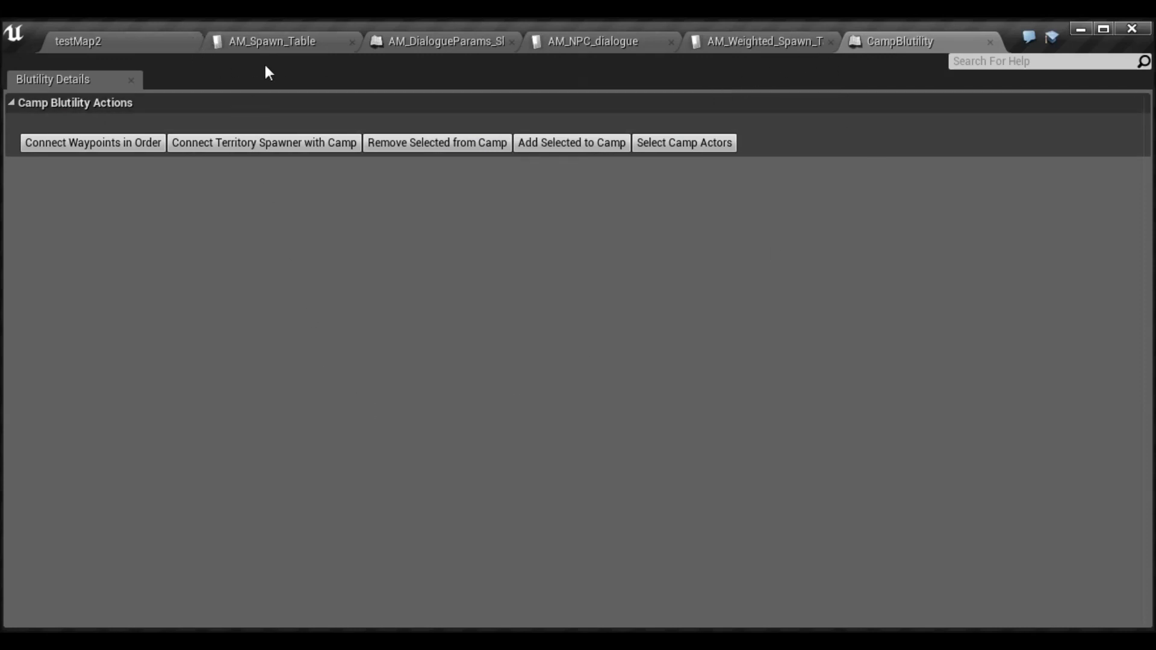
{"action": "left_click", "coordinate": [296, 42]}
{"action": "left_click", "coordinate": [352, 42]}
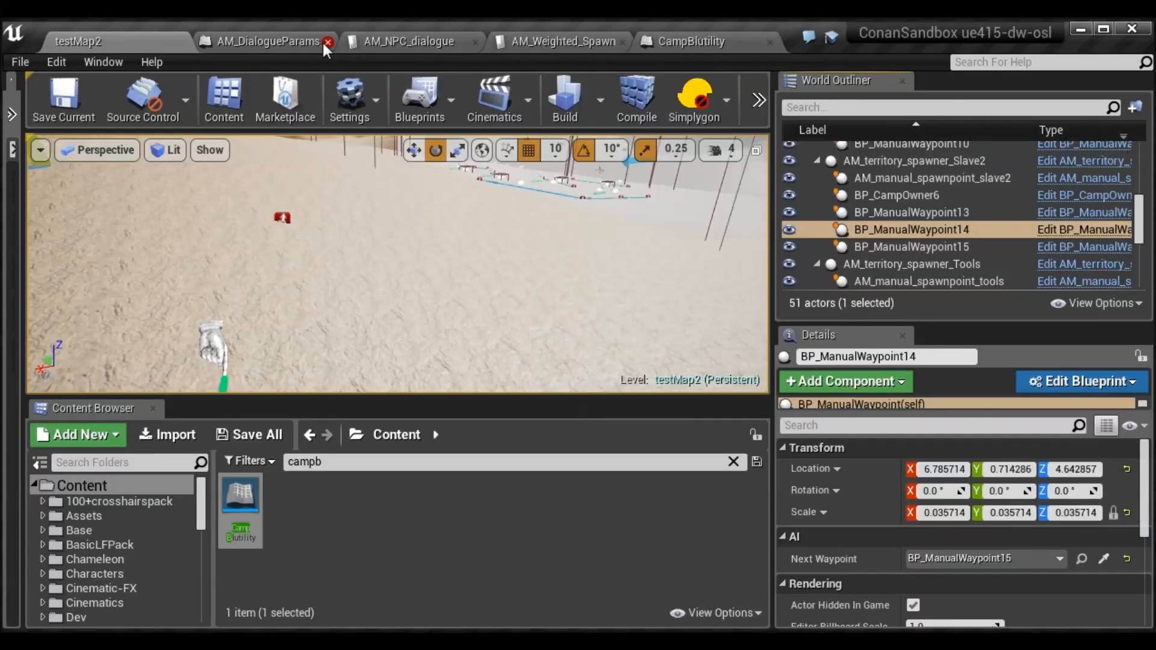
{"action": "left_click", "coordinate": [328, 41]}
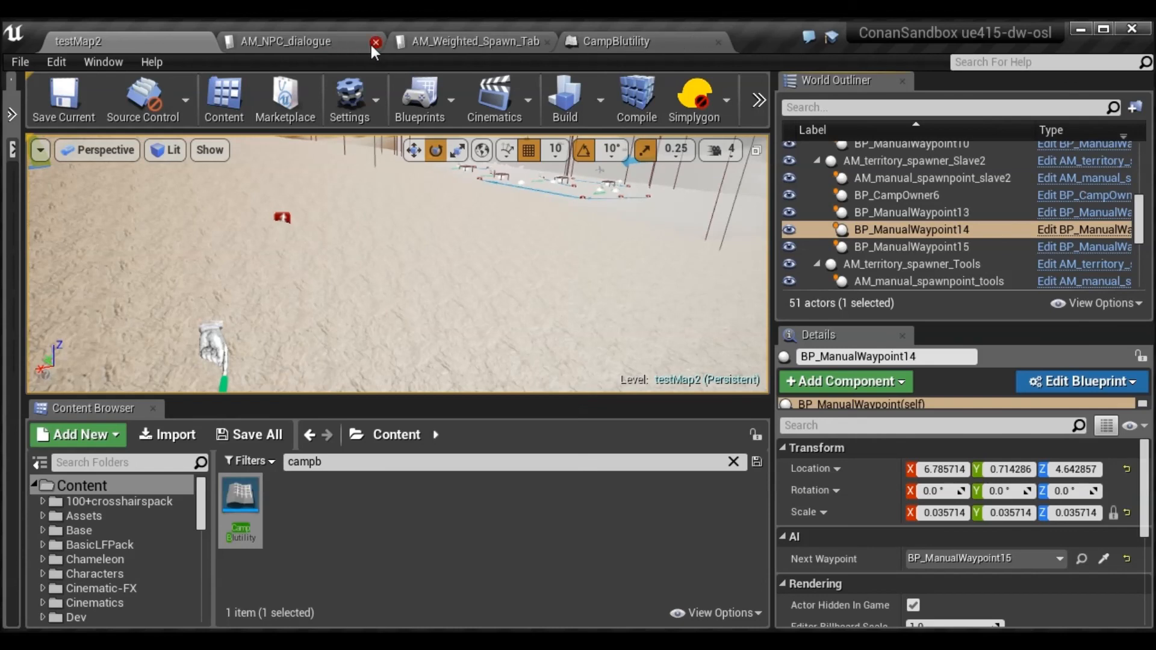
{"action": "left_click", "coordinate": [380, 42]}
{"action": "left_click", "coordinate": [317, 39]}
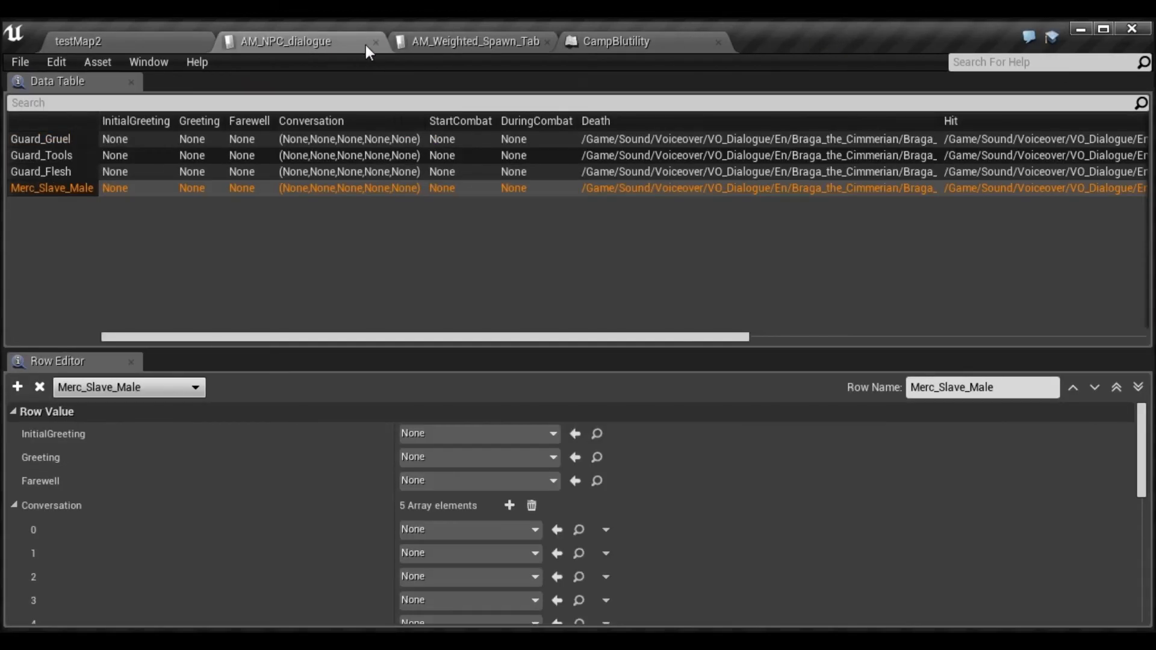
{"action": "left_click", "coordinate": [376, 42]}
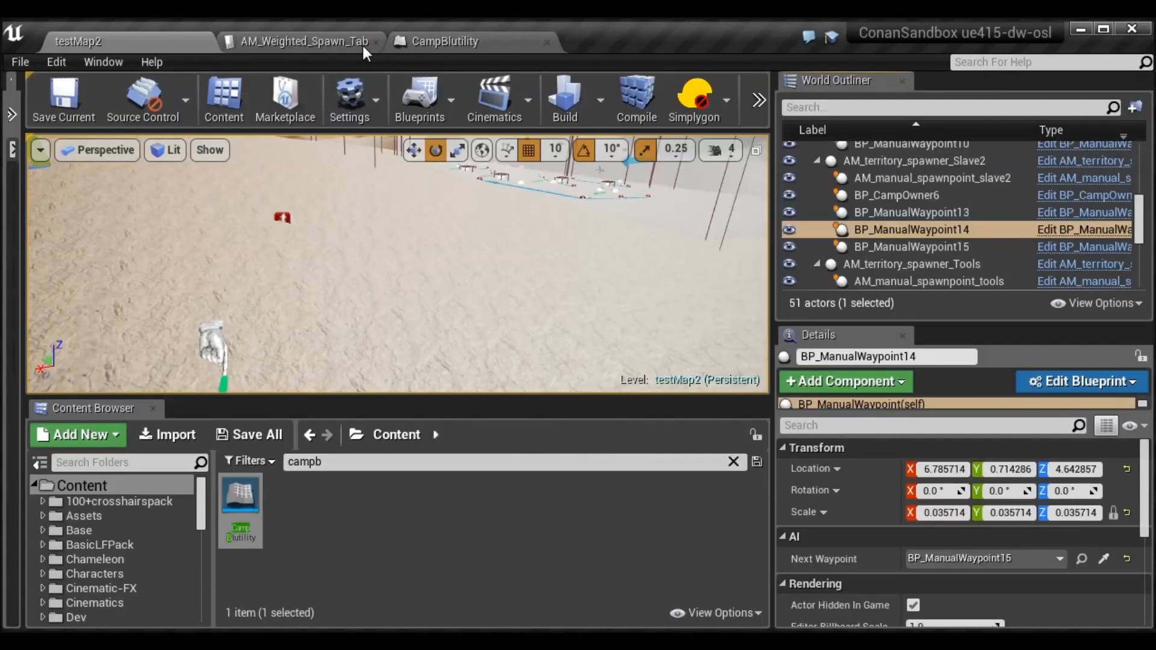
{"action": "left_click", "coordinate": [306, 42]}
{"action": "left_click", "coordinate": [376, 43]}
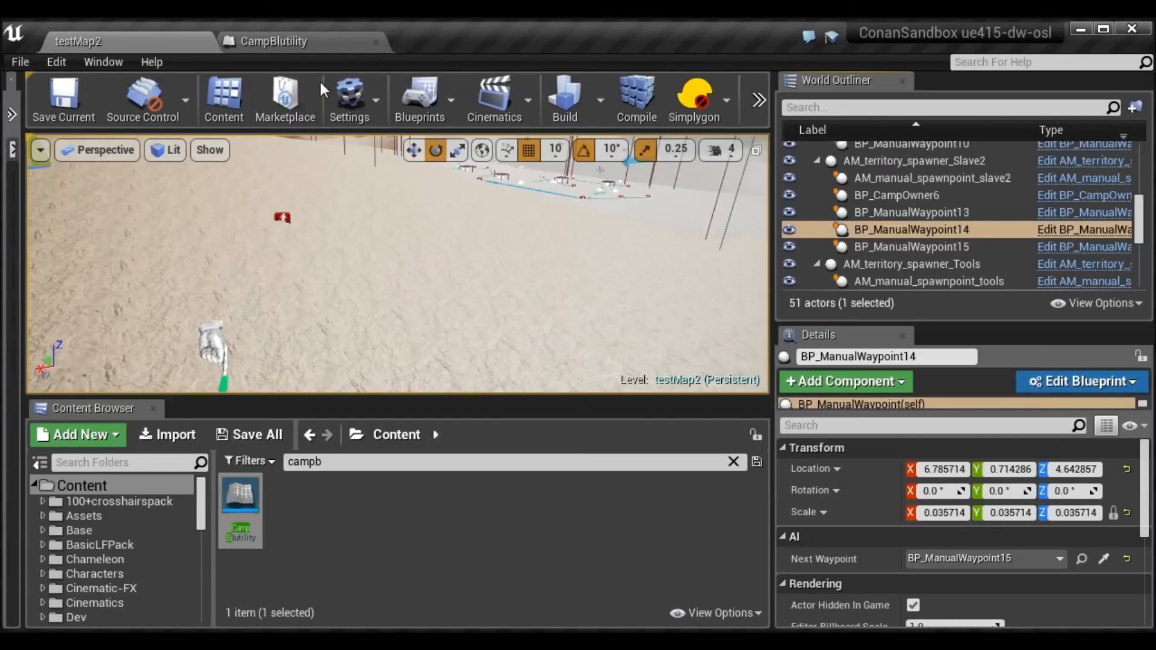
Select BP_ManualWaypoint13, 14 and 15 in testMap2 and connect the waypoints in order using CampBlutility
{"action": "left_click", "coordinate": [312, 39]}
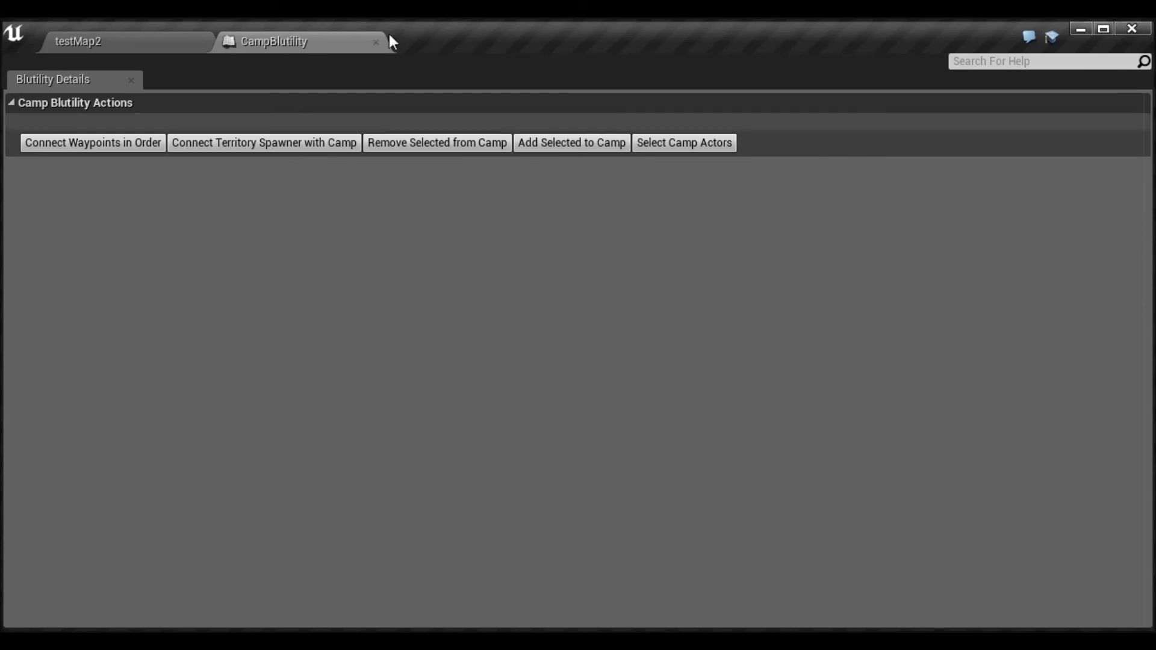
{"action": "left_click", "coordinate": [132, 35]}
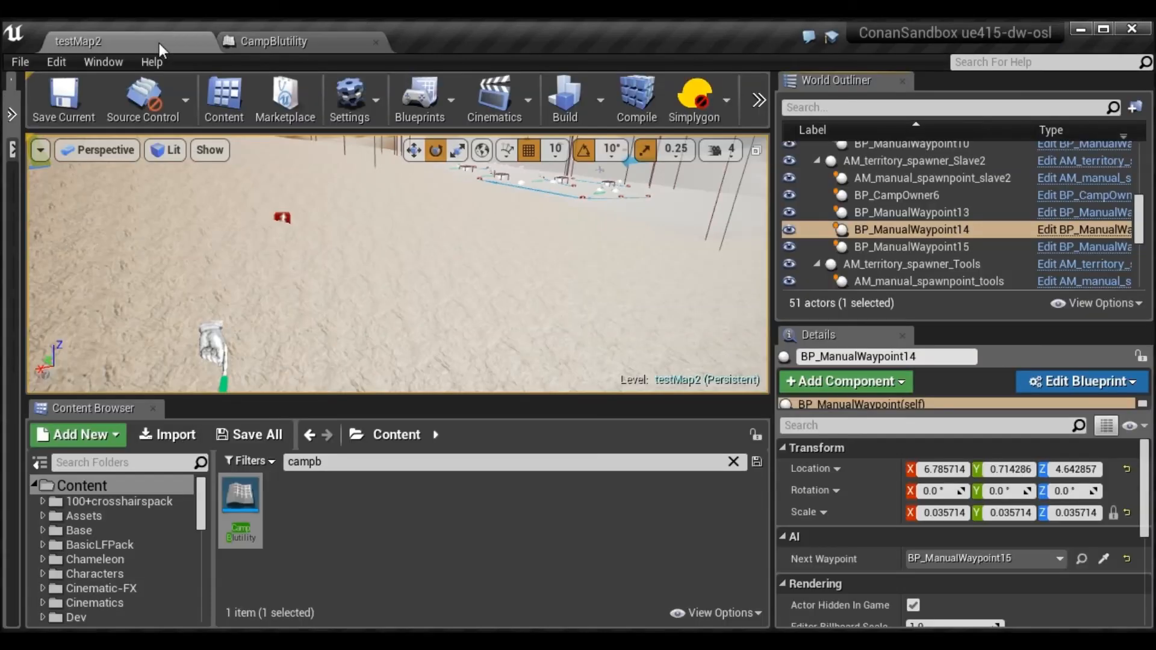
{"action": "left_click", "coordinate": [923, 211], "text": "ctrl"}
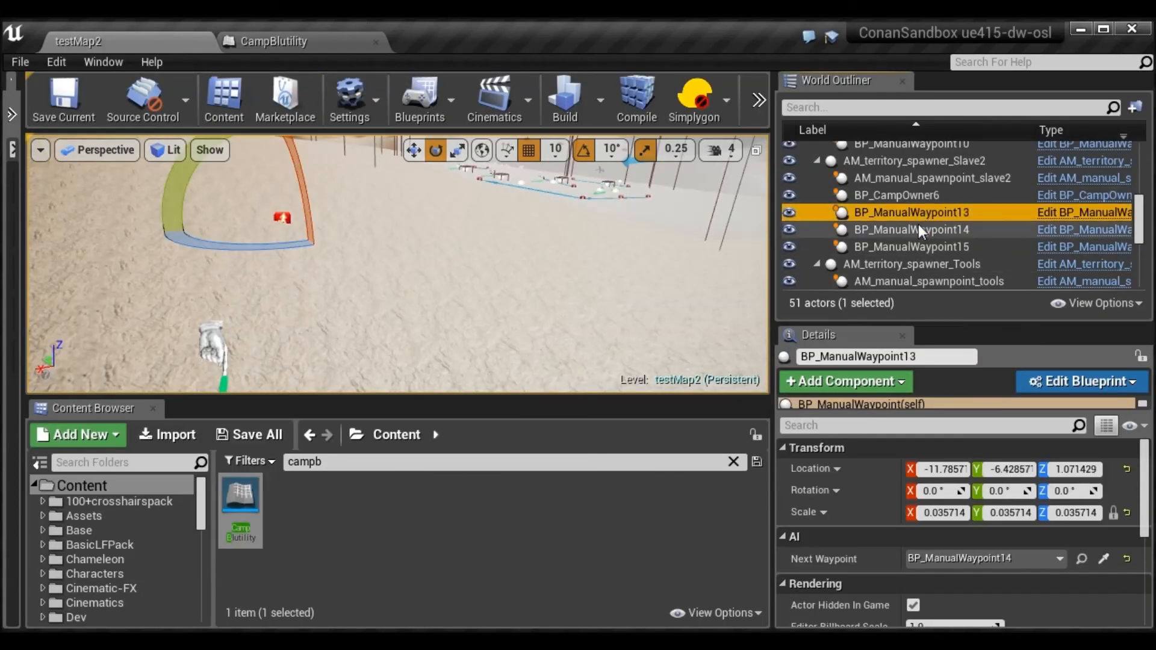
{"action": "left_click", "coordinate": [921, 249], "text": "ctrl"}
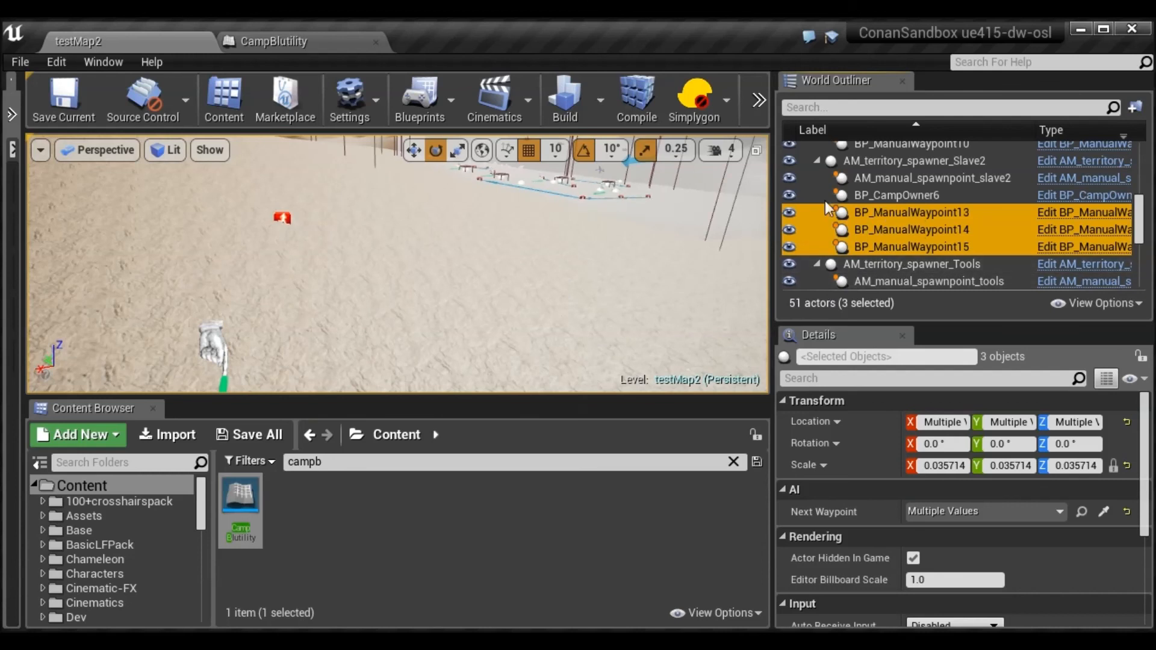
{"action": "left_click", "coordinate": [290, 41]}
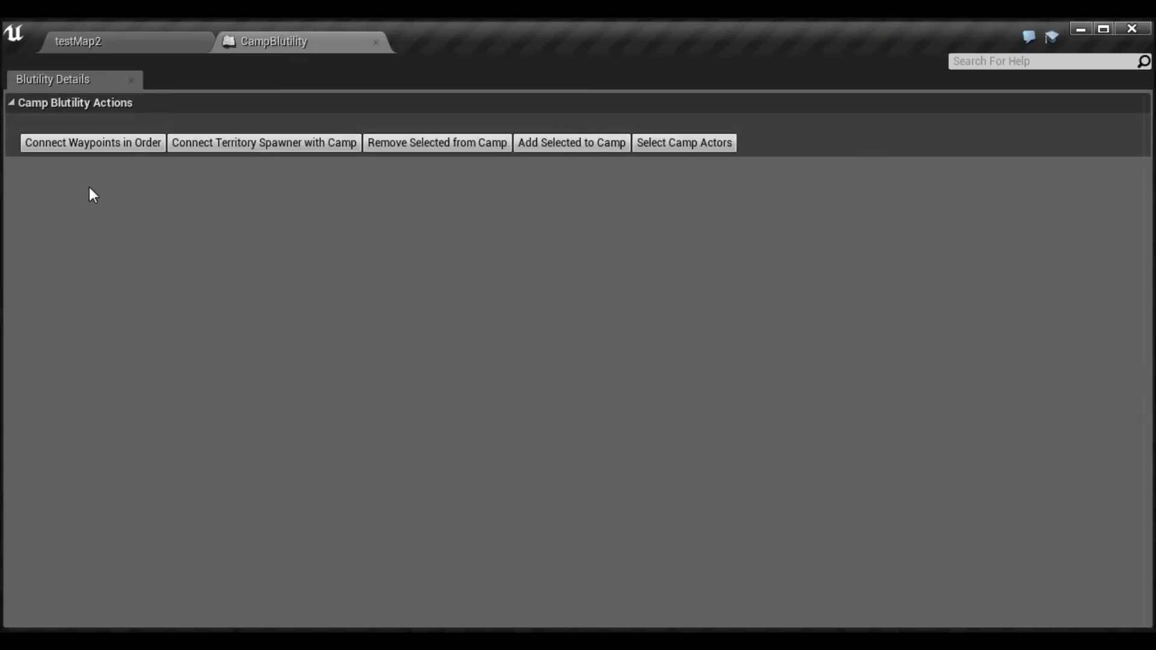
{"action": "left_click", "coordinate": [111, 146]}
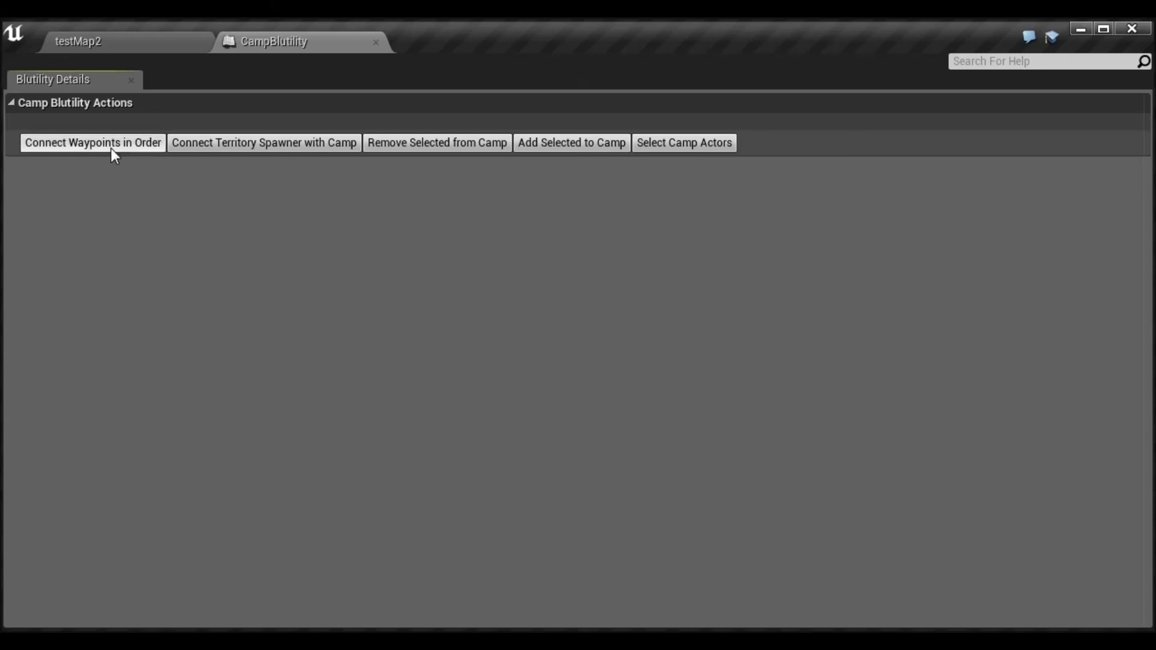
{"action": "left_click", "coordinate": [173, 47]}
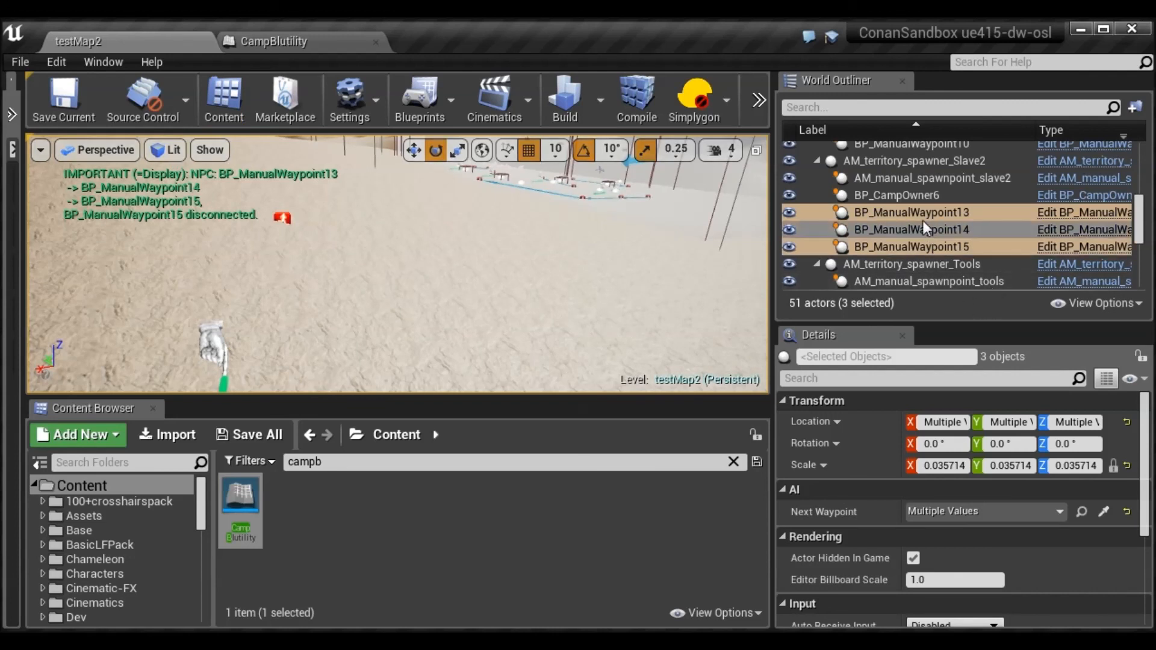
Select AM_territory_spawner_Slave2 with all its child actors, connect the spawner with the camp, and add the selection to BP_CampOwner6's camp
{"action": "left_click", "coordinate": [901, 163]}
{"action": "left_click", "coordinate": [905, 177], "text": "ctrl"}
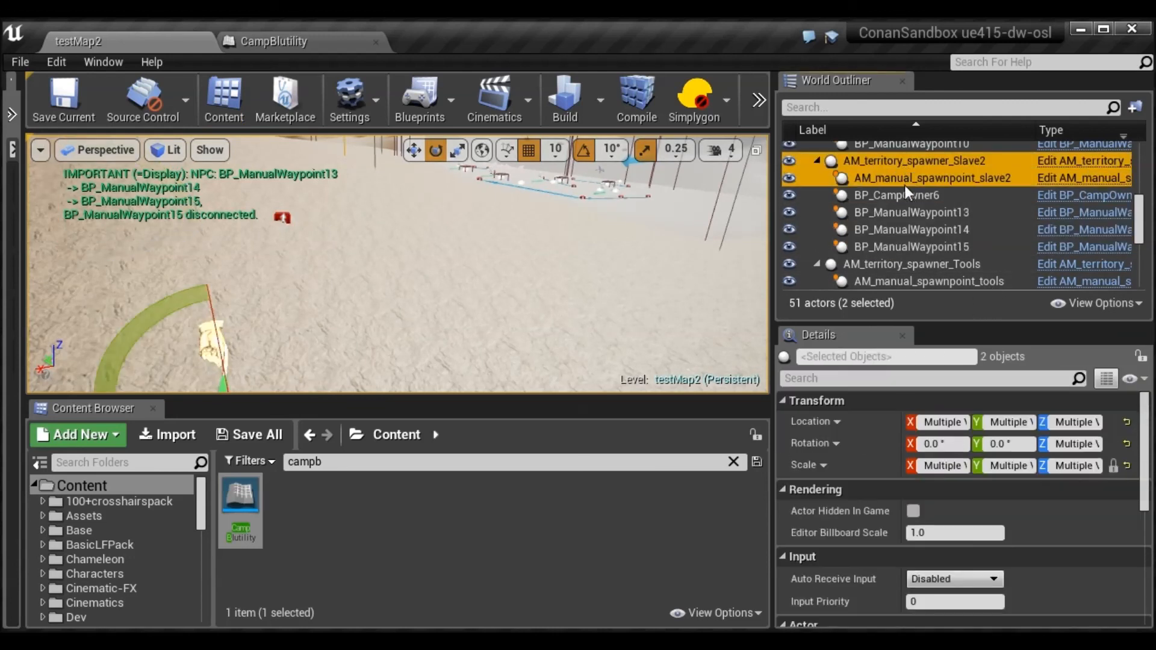
{"action": "left_click", "coordinate": [903, 194], "text": "ctrl"}
{"action": "left_click", "coordinate": [902, 212], "text": "ctrl"}
{"action": "left_click", "coordinate": [902, 233], "text": "ctrl"}
{"action": "left_click", "coordinate": [905, 248], "text": "ctrl"}
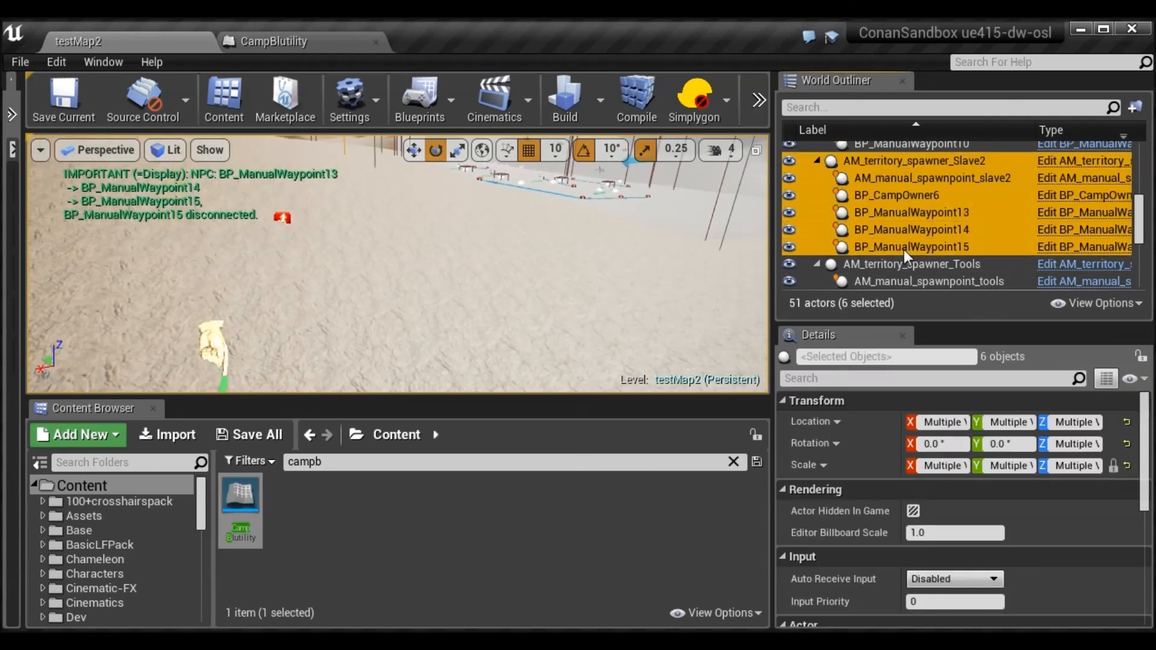
{"action": "left_click", "coordinate": [305, 37]}
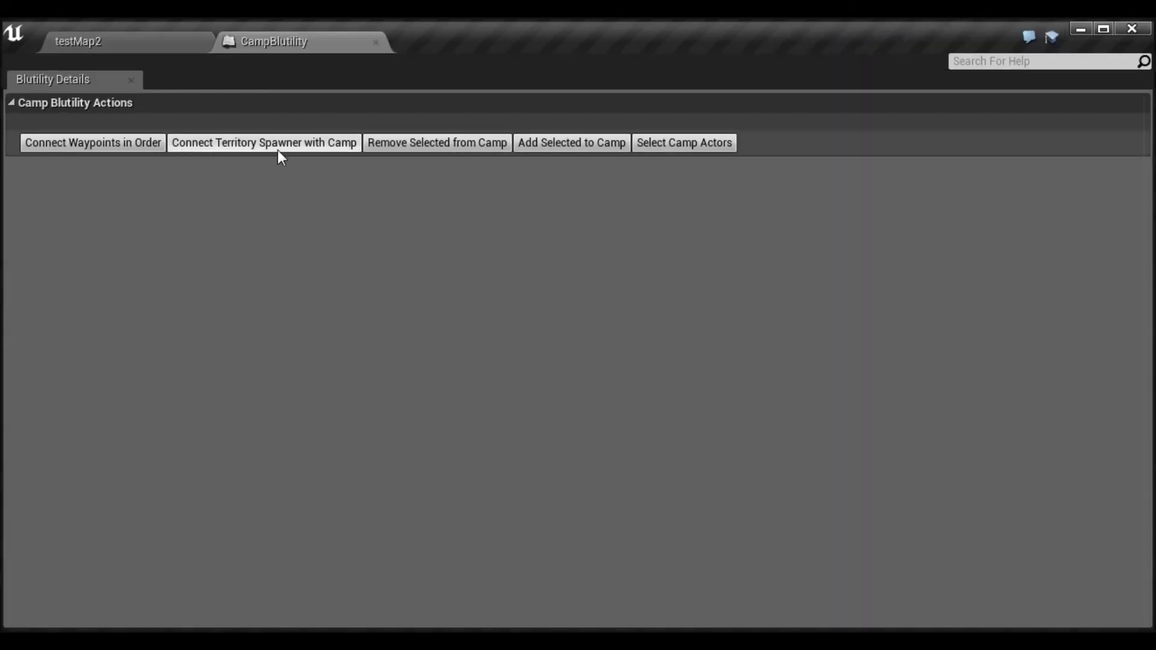
{"action": "left_click", "coordinate": [276, 150]}
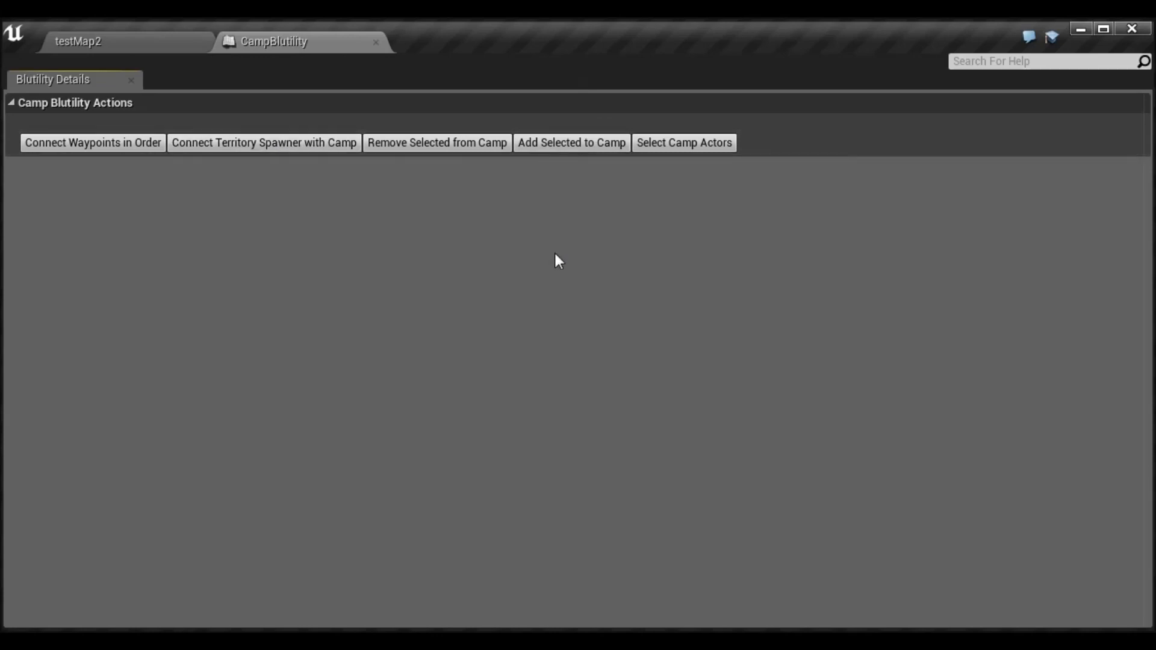
{"action": "left_click", "coordinate": [101, 47]}
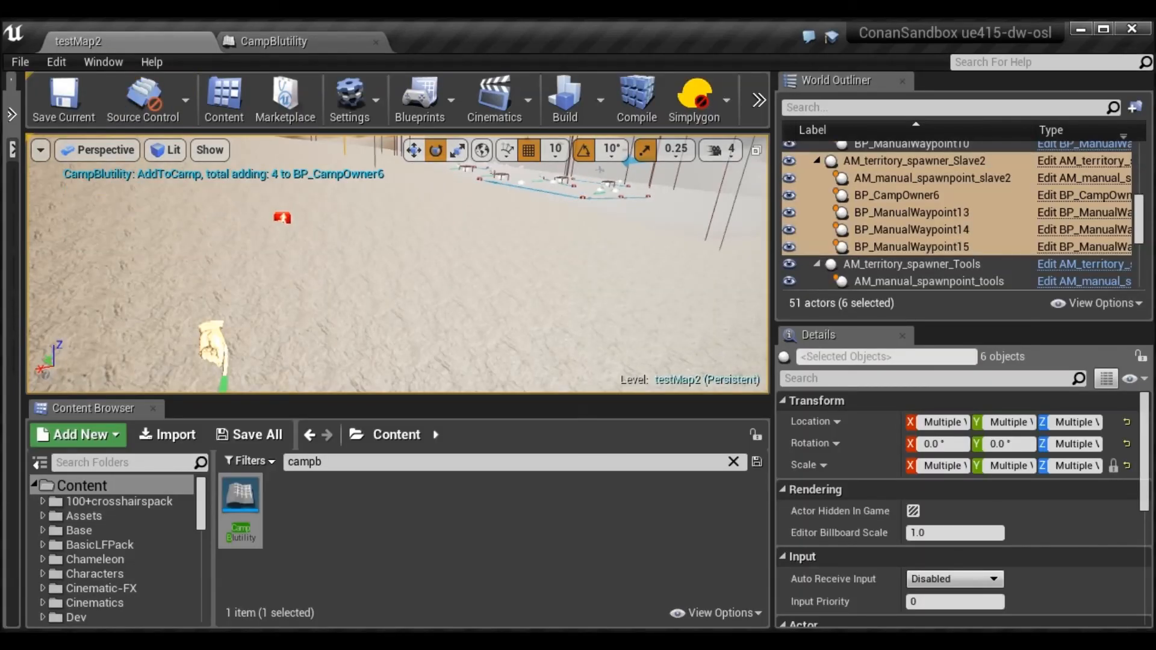
{"action": "left_click", "coordinate": [317, 38]}
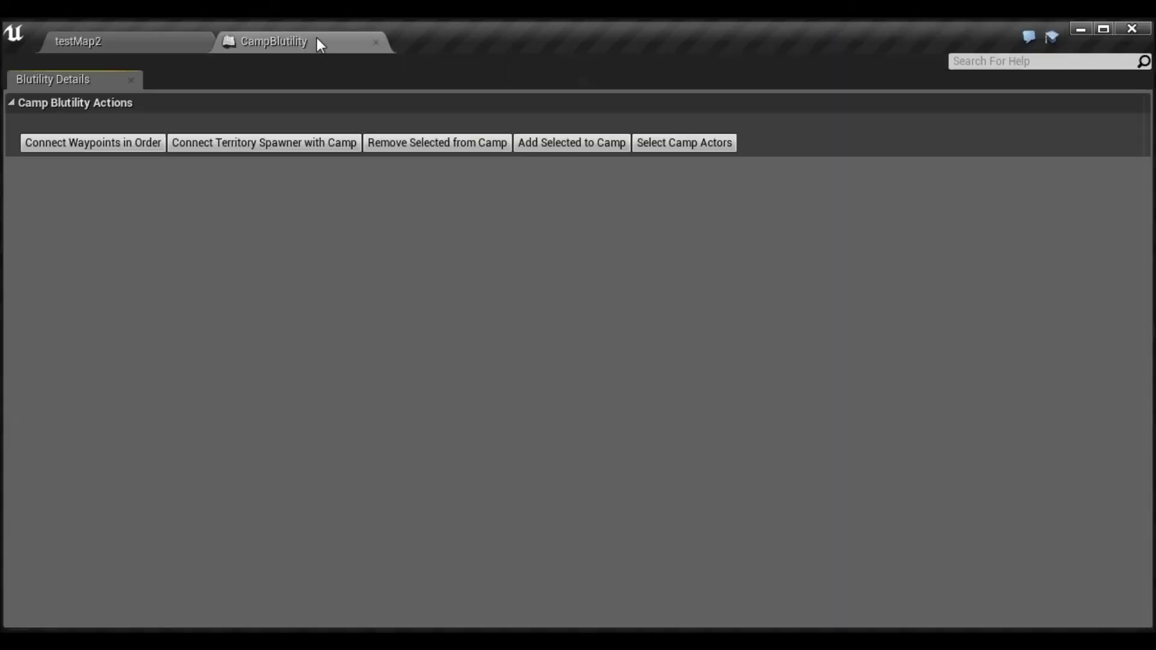